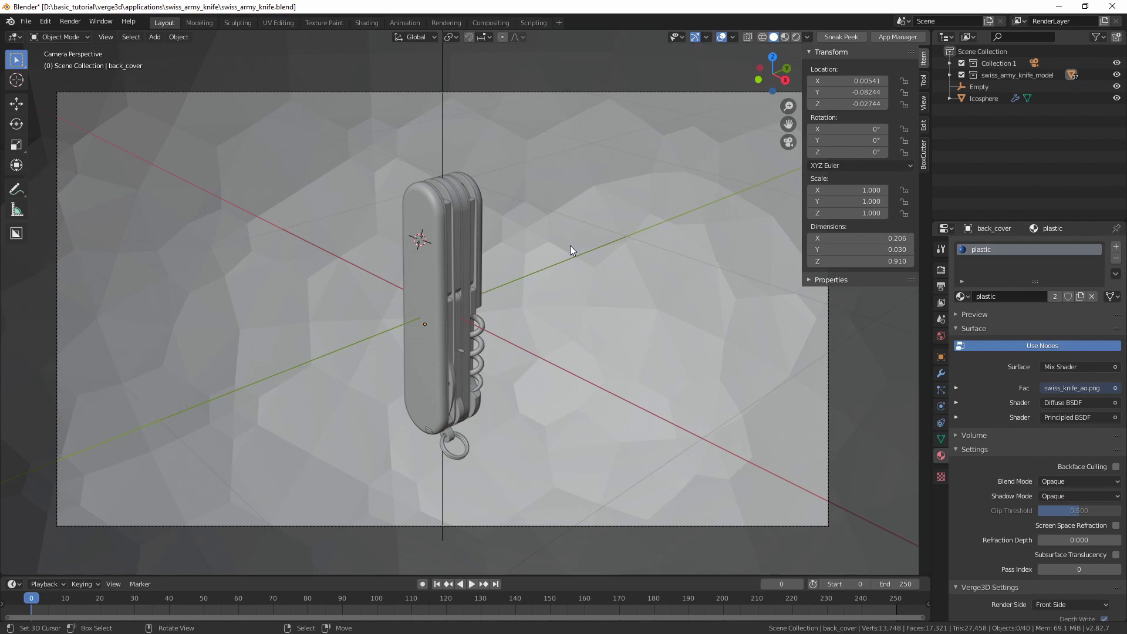
Step: Move the Empty and the Icosphere into Collection 1
{"action": "middle_click_drag", "start_coordinate": [431, 245], "coordinate": [477, 239]}
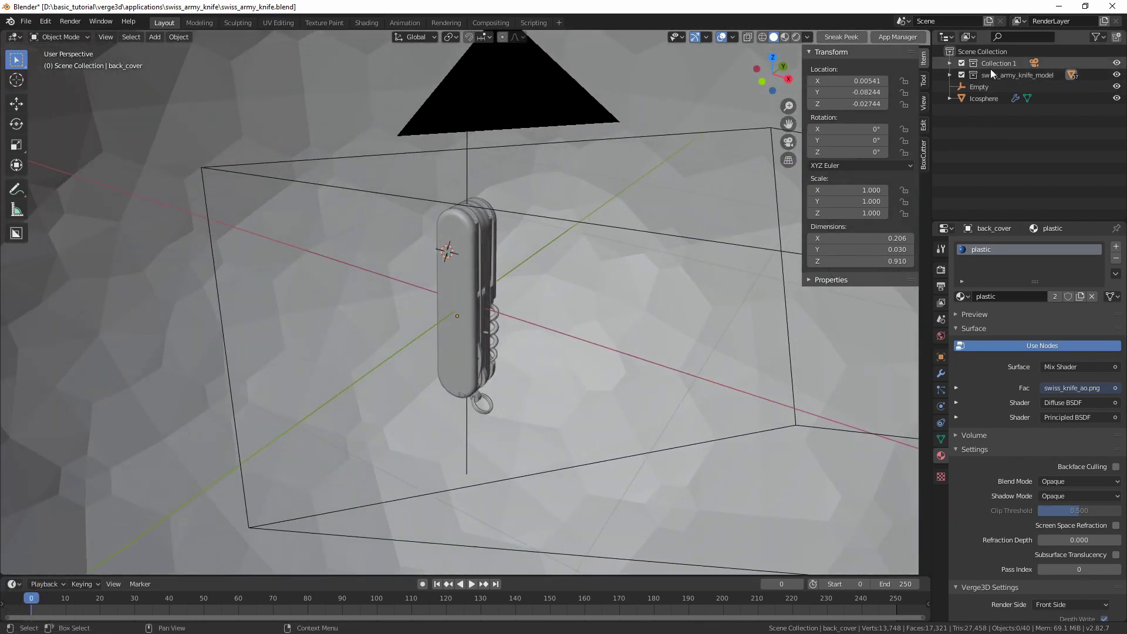
{"action": "left_click", "coordinate": [980, 88]}
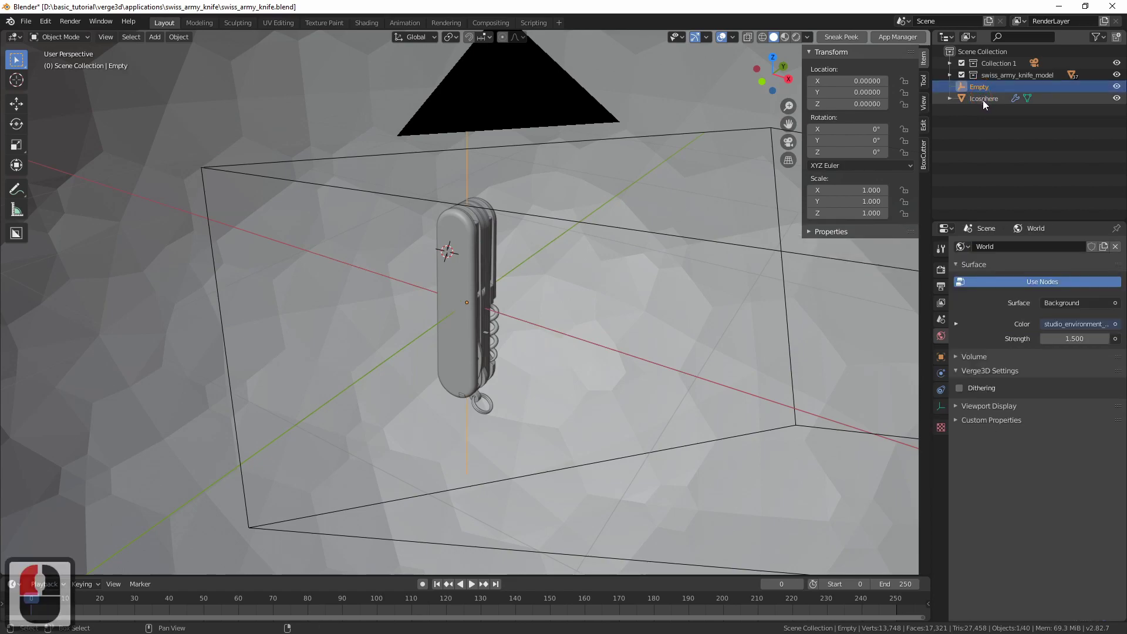
{"action": "left_click", "coordinate": [984, 100], "text": "shift"}
{"action": "key", "text": "m"}
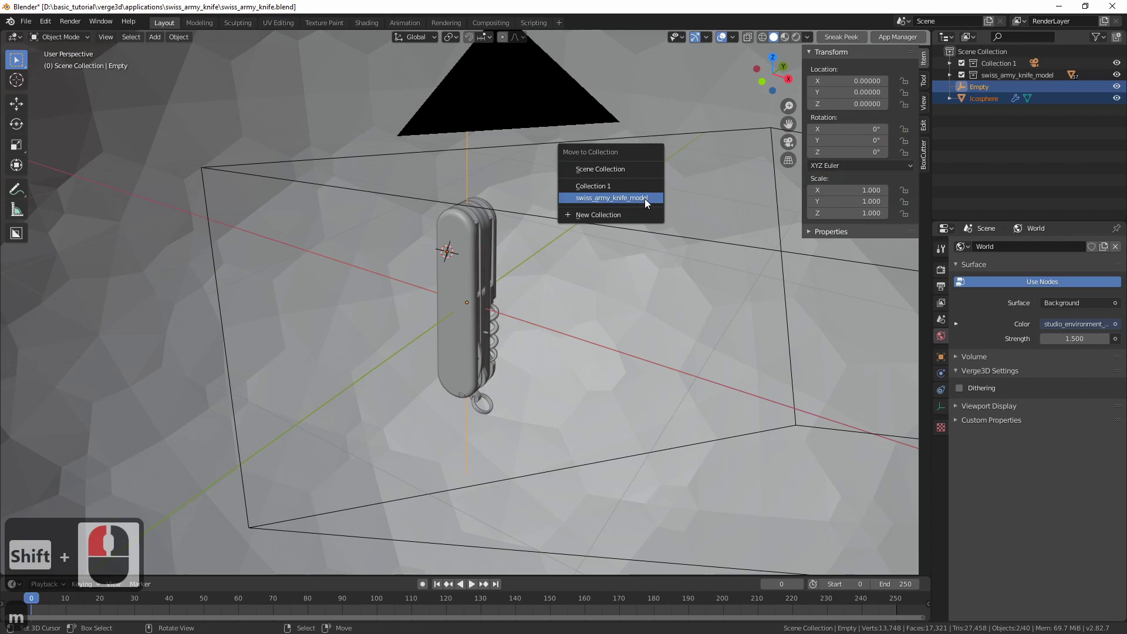
{"action": "left_click", "coordinate": [622, 180]}
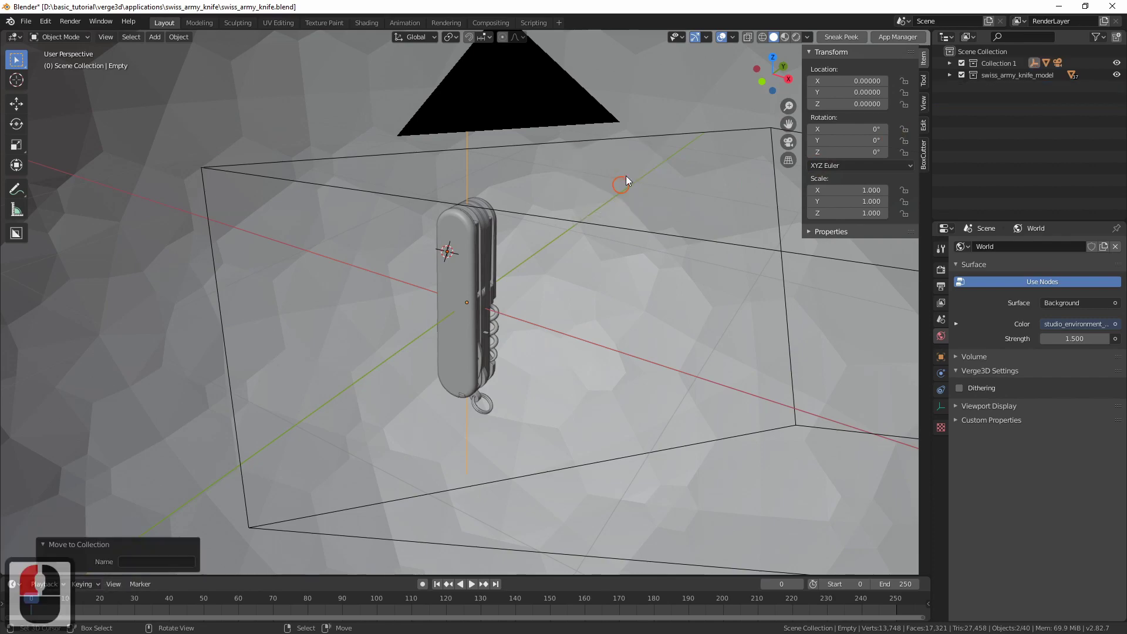
Step: Expand Collection 1 to view its contents and rename it as scene
{"action": "left_click", "coordinate": [950, 63]}
{"action": "left_click", "coordinate": [998, 64]}
{"action": "double_click", "coordinate": [1000, 63]}
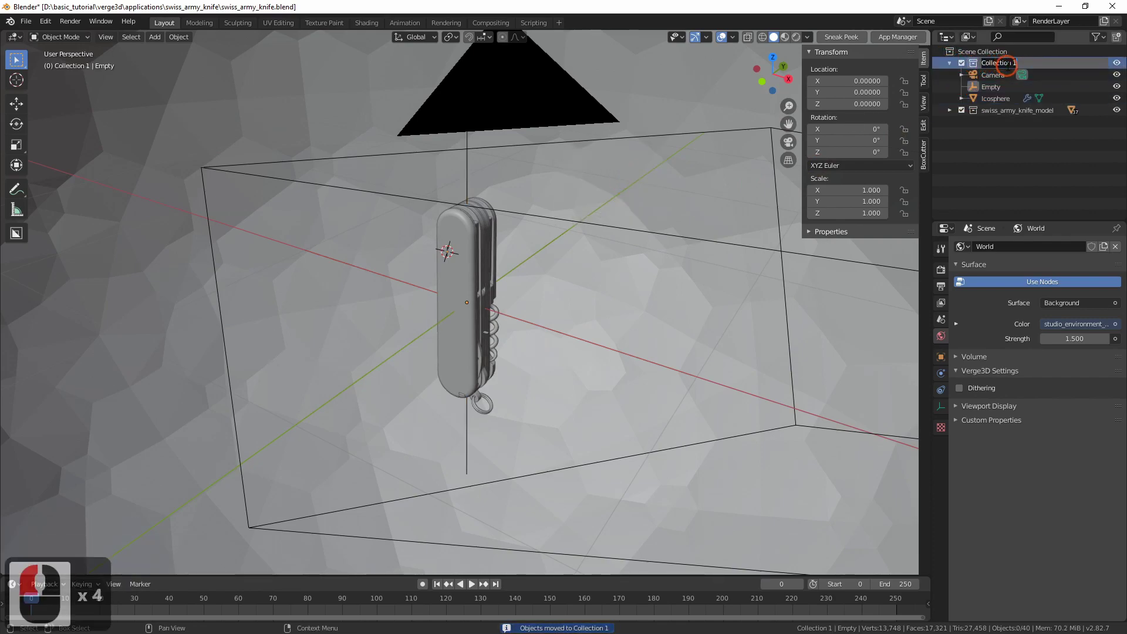
{"action": "type", "text": "scene"}
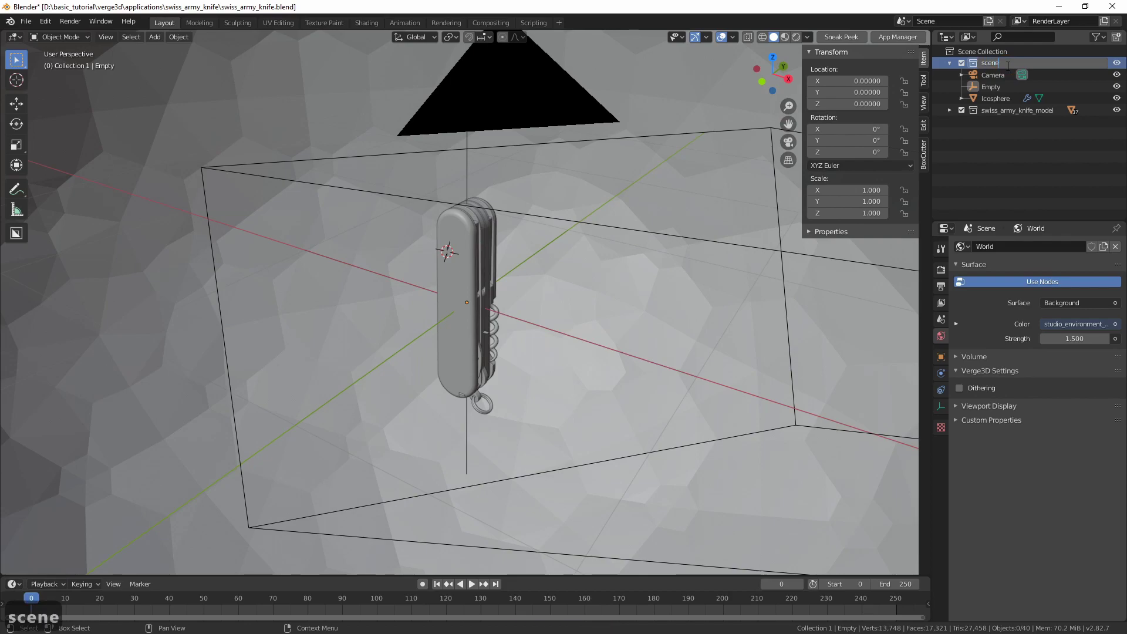
{"action": "key", "text": "Return"}
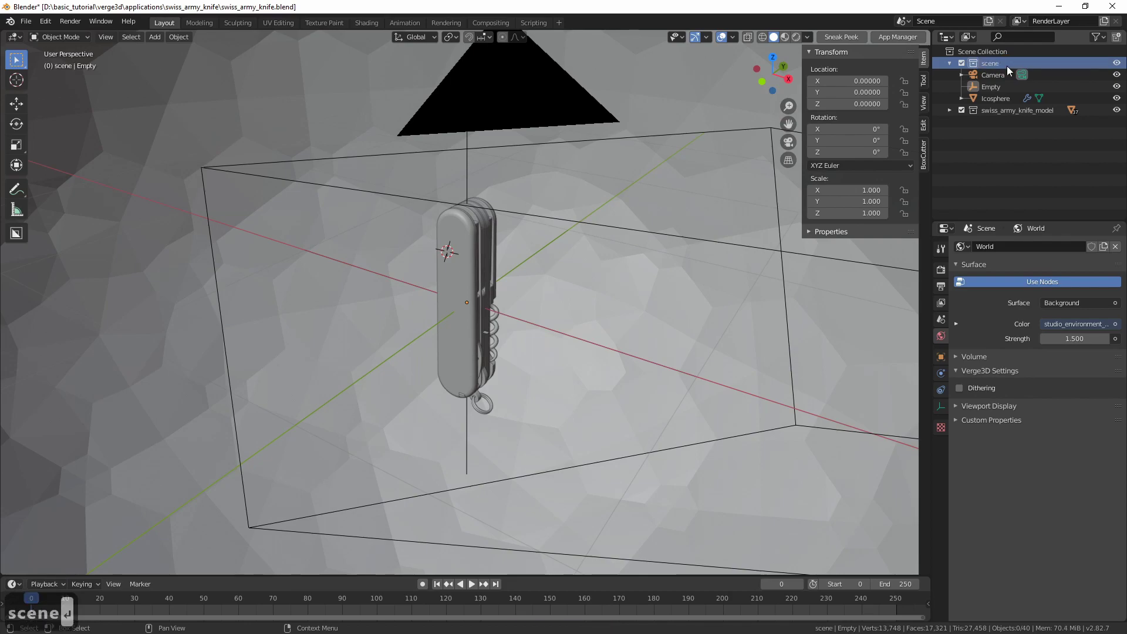
Step: Collapse the scene collection, hide it in the viewport, and select the knife's back cover
{"action": "left_click", "coordinate": [950, 63]}
{"action": "left_click", "coordinate": [1120, 62]}
{"action": "middle_click_drag", "start_coordinate": [349, 296], "coordinate": [457, 355]}
{"action": "right_click", "coordinate": [456, 309]}
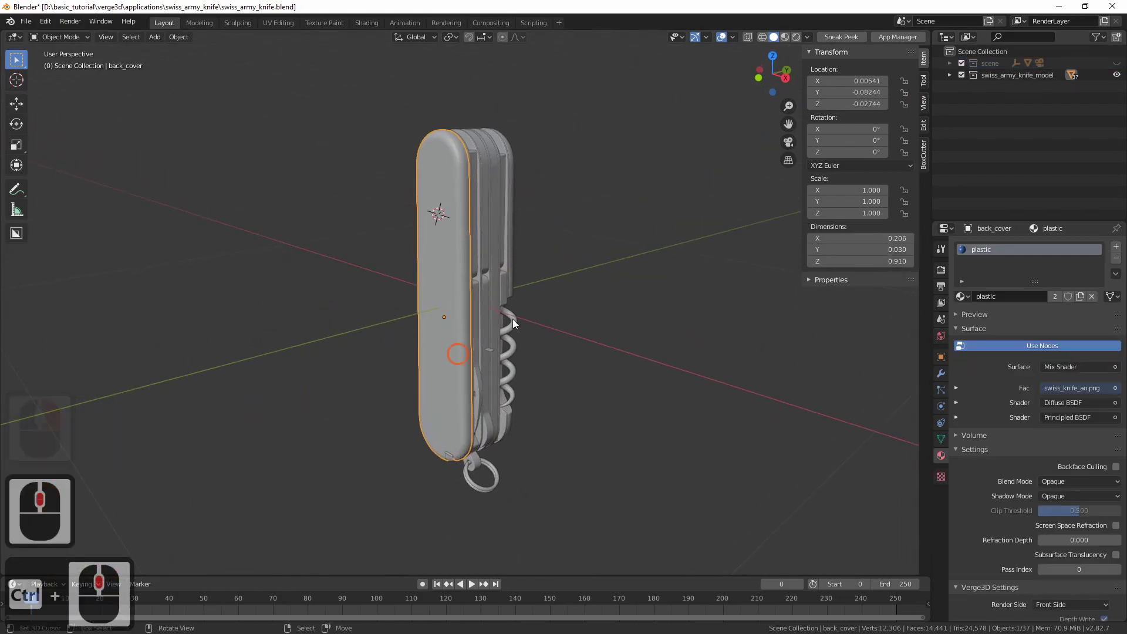
Step: Rename the swiss_army_knife_model collection as static_parts
{"action": "double_click", "coordinate": [1009, 75]}
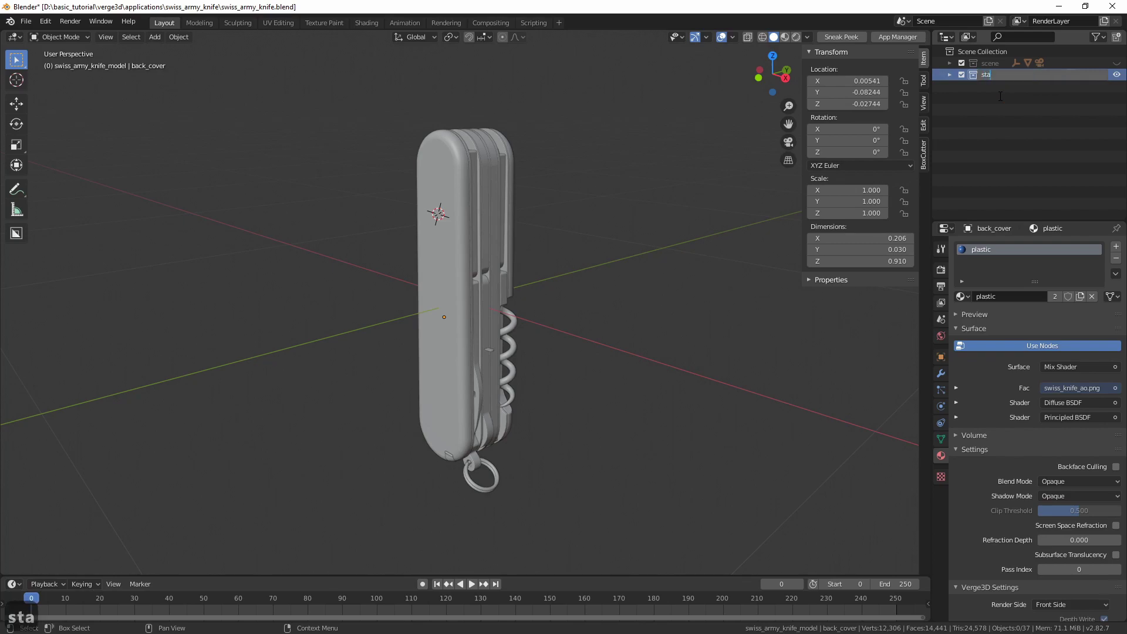
{"action": "type", "text": "static_parts"}
{"action": "key", "text": "Return"}
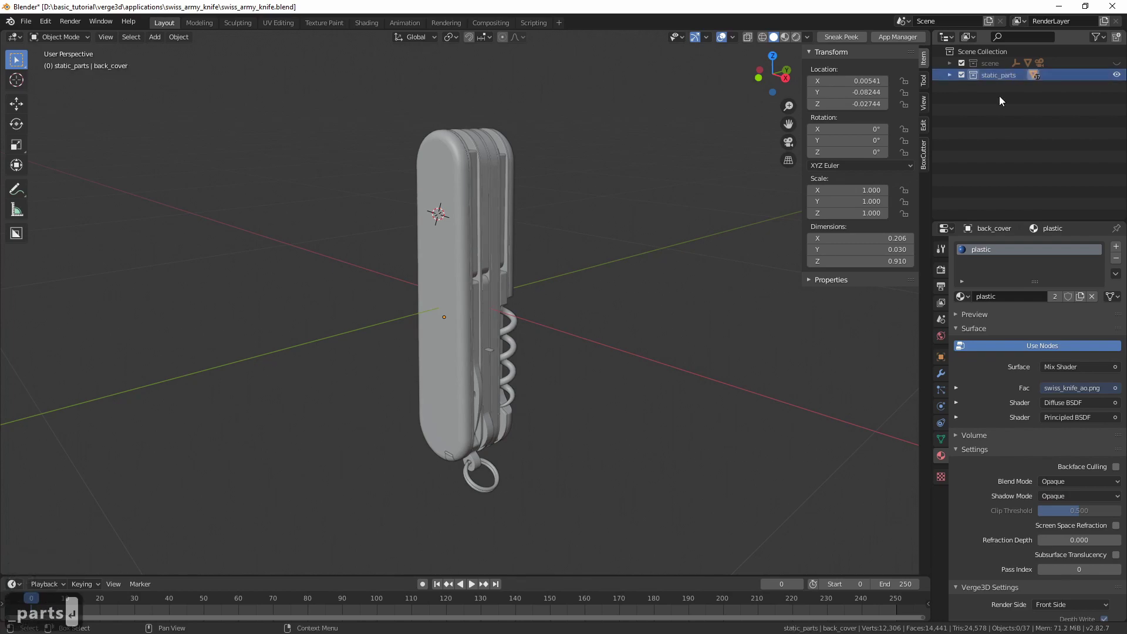
Step: Move the fold-out tools (awl, knives, bottle and can openers, corkscrew, hook, saw, scissors) into a new collection named animated_parts
{"action": "middle_click_drag", "start_coordinate": [437, 305], "coordinate": [449, 308]}
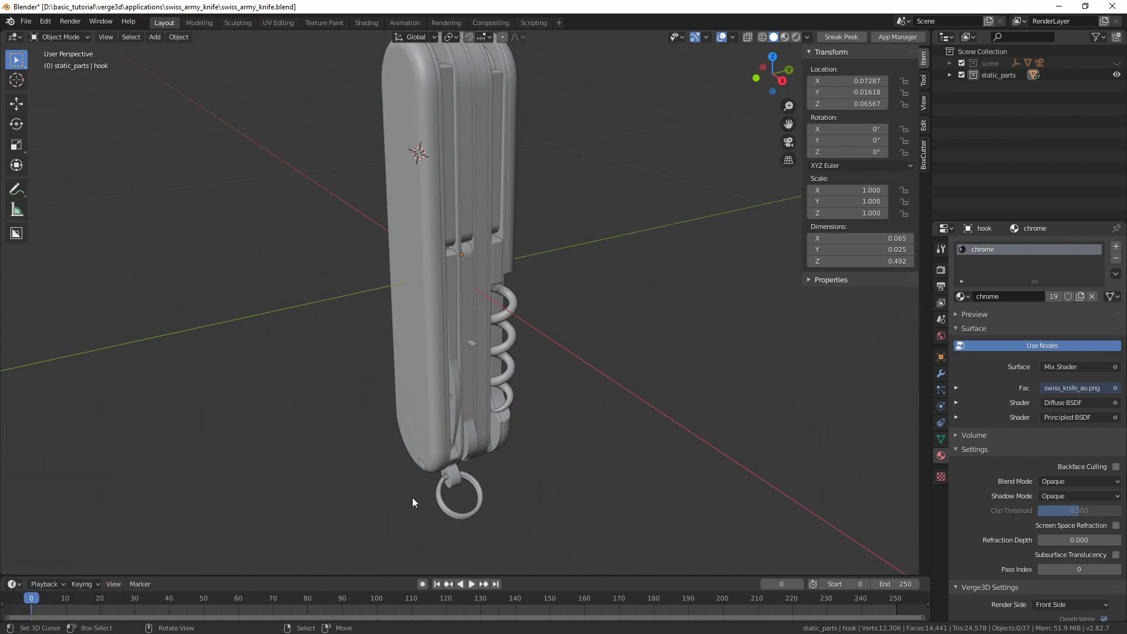
{"action": "middle_click_drag", "start_coordinate": [408, 511], "coordinate": [409, 508], "text": "shift"}
{"action": "middle_click_drag", "start_coordinate": [409, 507], "coordinate": [475, 396], "text": "ctrl"}
{"action": "right_click", "coordinate": [446, 386]}
{"action": "right_click", "coordinate": [470, 433], "text": "shift"}
{"action": "middle_click_drag", "start_coordinate": [467, 294], "coordinate": [429, 241]}
{"action": "middle_click_drag", "start_coordinate": [449, 288], "coordinate": [477, 418]}
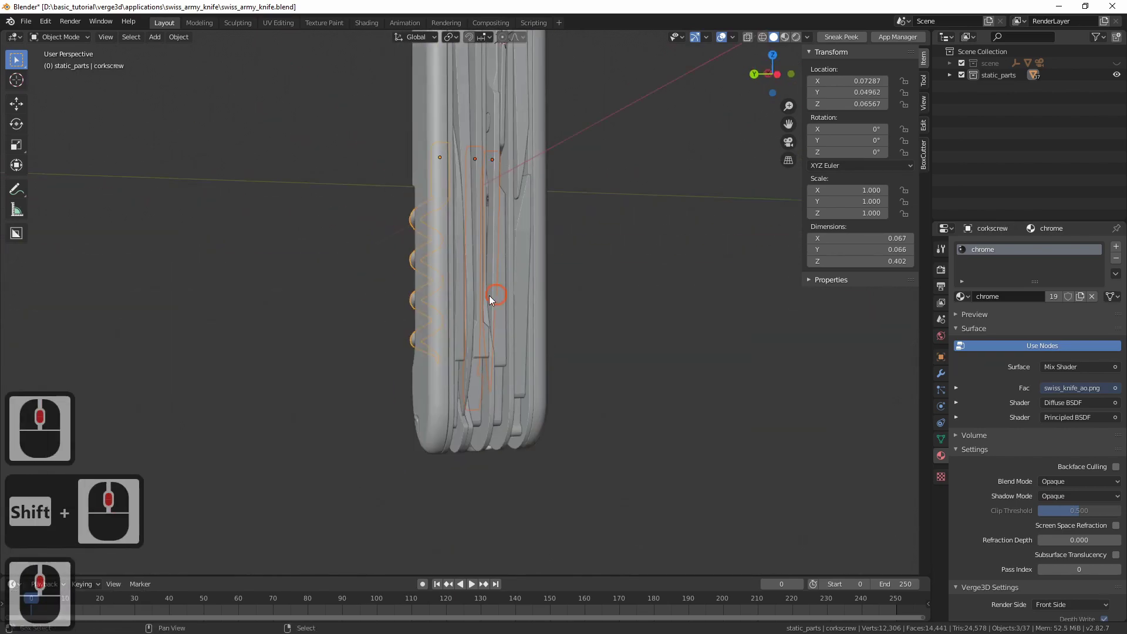
{"action": "right_click", "coordinate": [467, 192], "text": "shift"}
{"action": "middle_click_drag", "start_coordinate": [467, 192], "coordinate": [464, 235]}
{"action": "right_click", "coordinate": [470, 263], "text": "shift"}
{"action": "scroll", "coordinate": [460, 283], "scroll_direction": "up", "scroll_amount": 2}
{"action": "right_click", "coordinate": [478, 227], "text": "shift"}
{"action": "scroll", "coordinate": [477, 227], "scroll_direction": "down", "scroll_amount": 2}
{"action": "right_click", "coordinate": [507, 294], "text": "shift"}
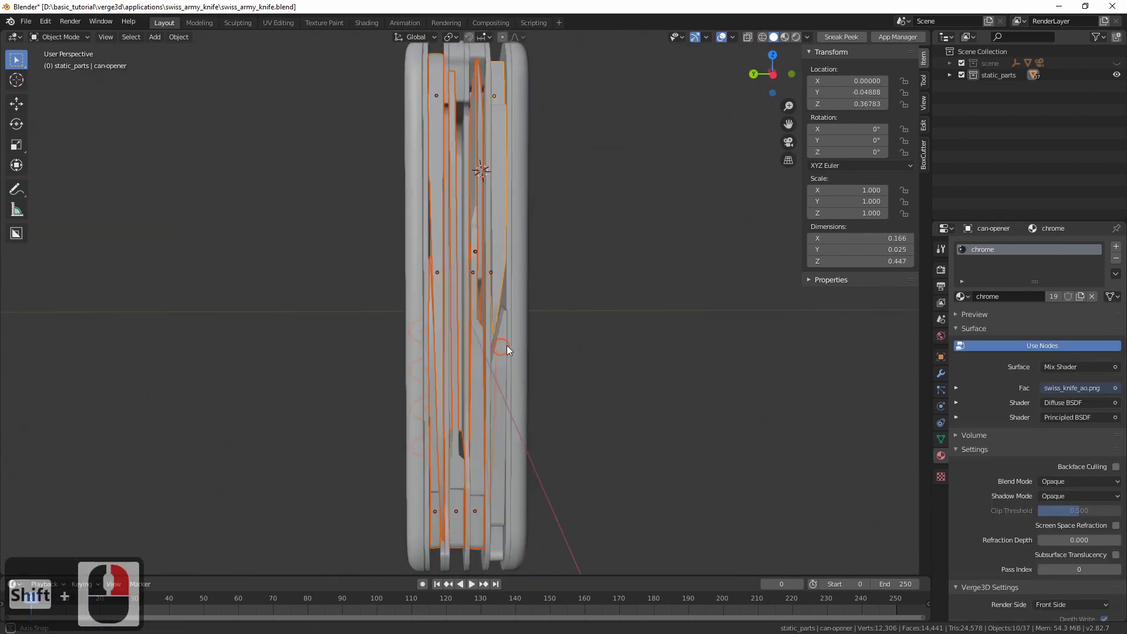
{"action": "middle_click_drag", "start_coordinate": [506, 346], "coordinate": [503, 355]}
{"action": "right_click", "coordinate": [503, 357], "text": "shift"}
{"action": "key", "text": "m"}
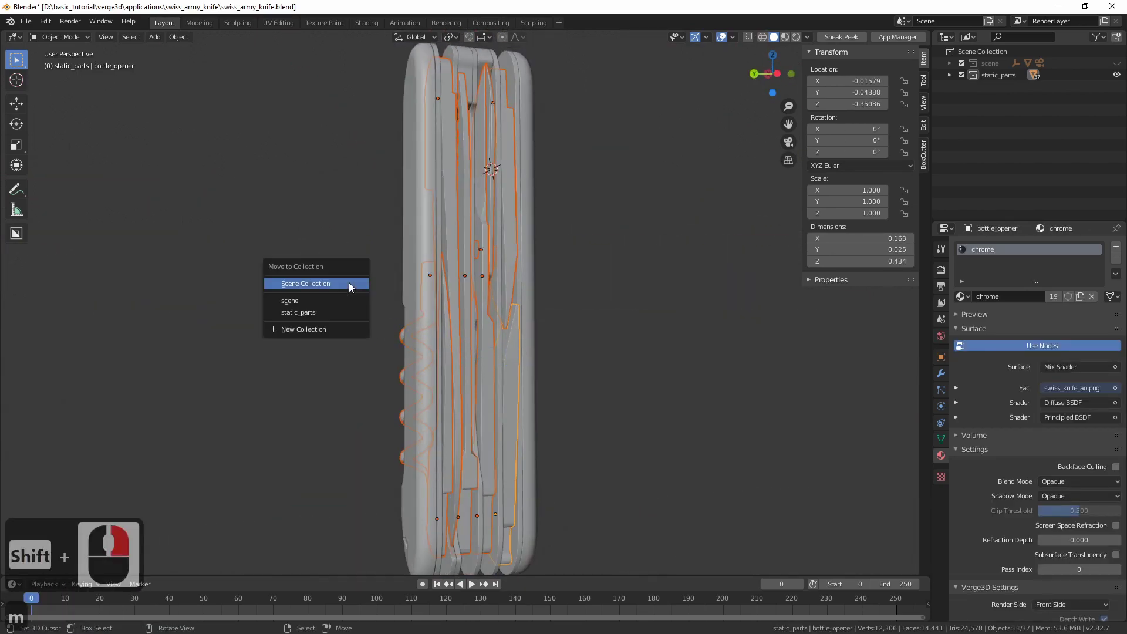
{"action": "left_click", "coordinate": [323, 329]}
{"action": "type", "text": "a"}
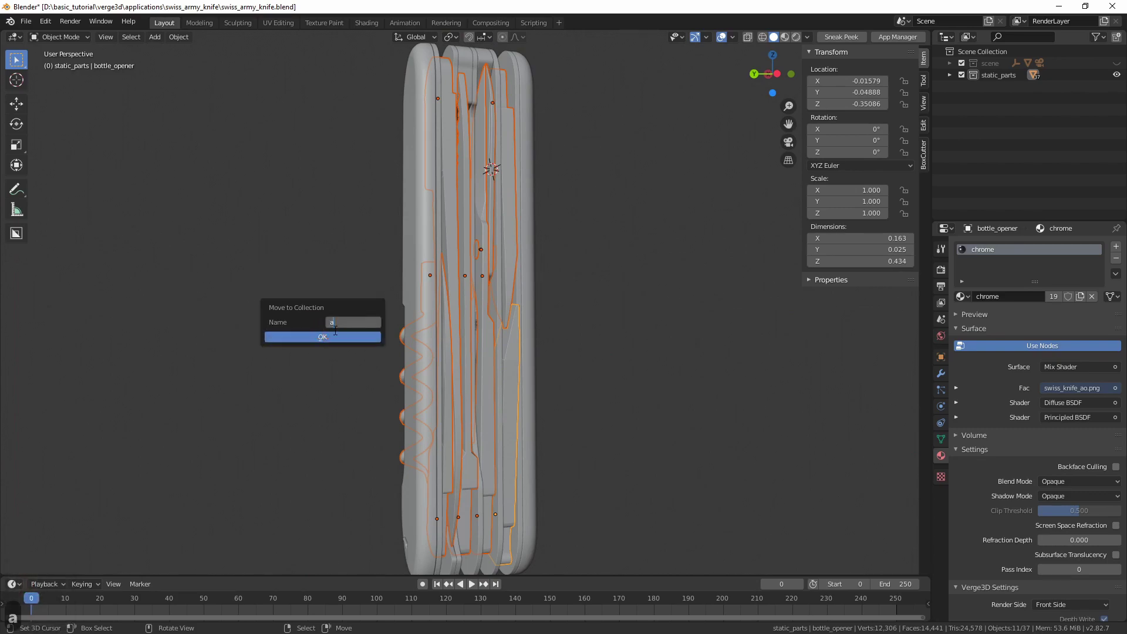
{"action": "type", "text": "nimated_p"}
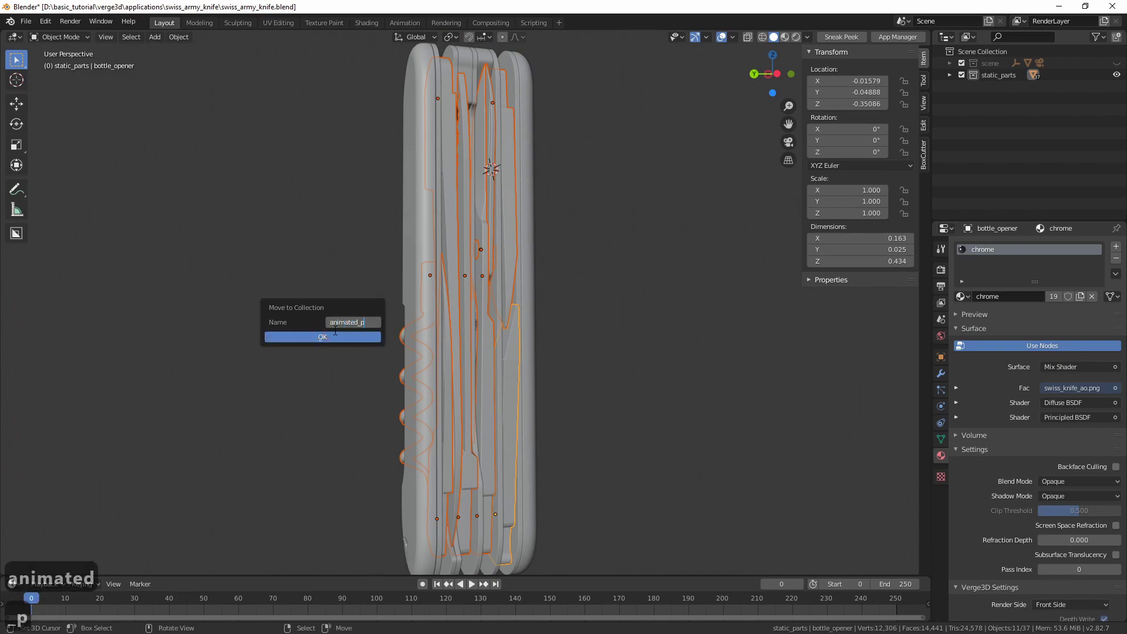
{"action": "type", "text": "arts"}
{"action": "key", "text": "Return"}
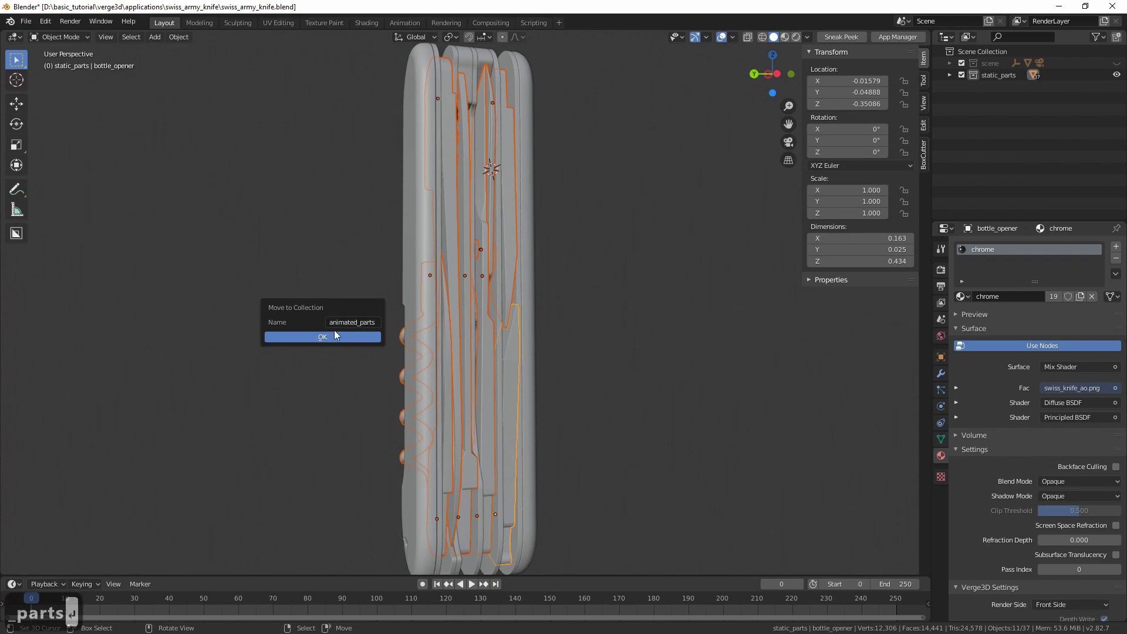
{"action": "left_click", "coordinate": [325, 336]}
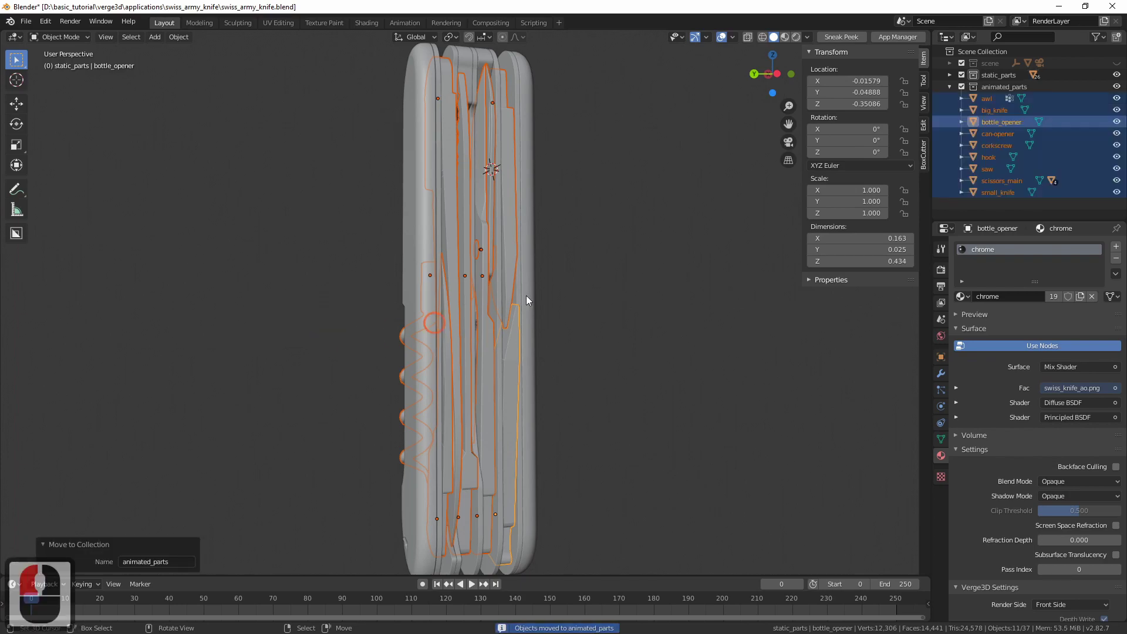
Step: Hide the animated_parts collection in the viewport and clear the selection
{"action": "left_click", "coordinate": [546, 257]}
{"action": "middle_click_drag", "start_coordinate": [506, 276], "coordinate": [460, 317]}
{"action": "middle_click_drag", "start_coordinate": [460, 319], "coordinate": [458, 348], "text": "shift"}
{"action": "middle_click_drag", "start_coordinate": [470, 315], "coordinate": [464, 403], "text": "ctrl"}
{"action": "middle_click_drag", "start_coordinate": [486, 223], "coordinate": [492, 347], "text": "shift"}
{"action": "middle_click_drag", "start_coordinate": [495, 328], "coordinate": [537, 324]}
{"action": "key", "text": "alt+a"}
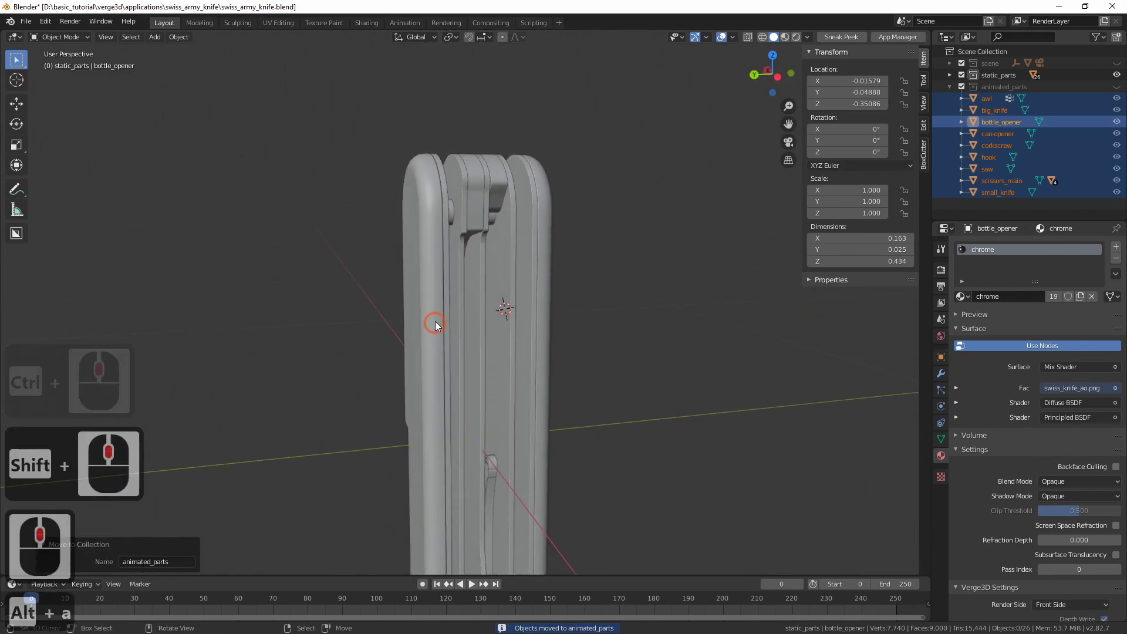
Step: Move scissors_spring and scissors_spring_shapekey into a new collection named scissors_parts
{"action": "middle_click_drag", "start_coordinate": [433, 322], "coordinate": [546, 294]}
{"action": "middle_click_drag", "start_coordinate": [546, 282], "coordinate": [557, 222], "text": "shift"}
{"action": "middle_click_drag", "start_coordinate": [464, 326], "coordinate": [569, 289]}
{"action": "middle_click_drag", "start_coordinate": [476, 373], "coordinate": [541, 311], "text": "shift"}
{"action": "middle_click_drag", "start_coordinate": [542, 312], "coordinate": [551, 333]}
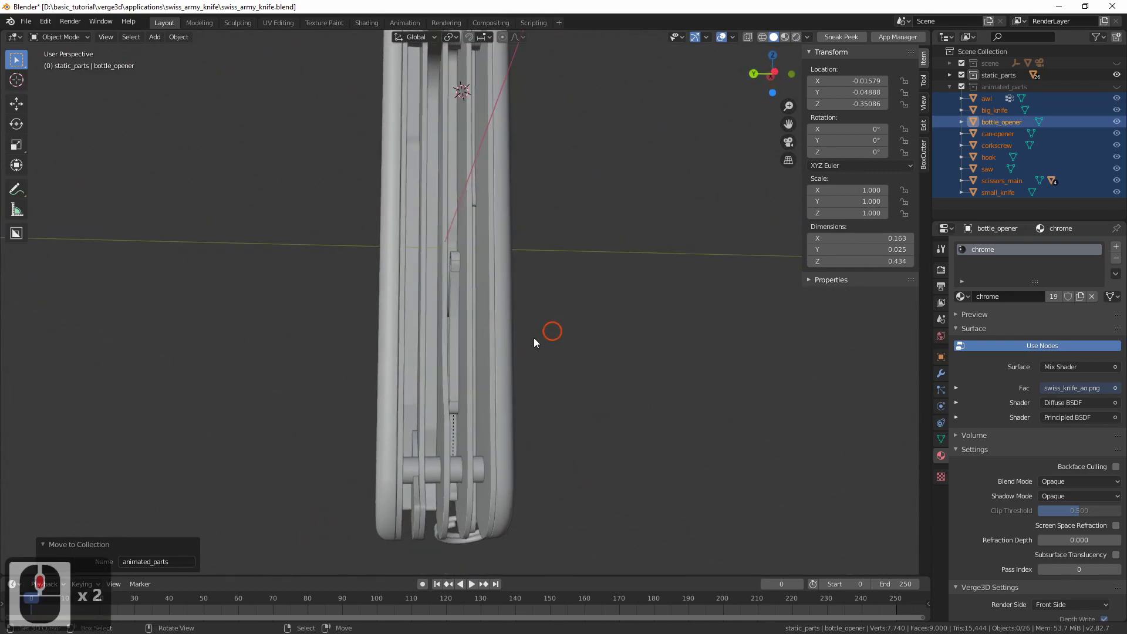
{"action": "middle_click_drag", "start_coordinate": [470, 322], "coordinate": [443, 280], "text": "ctrl"}
{"action": "right_click", "coordinate": [466, 287]}
{"action": "right_click", "coordinate": [446, 277], "text": "shift"}
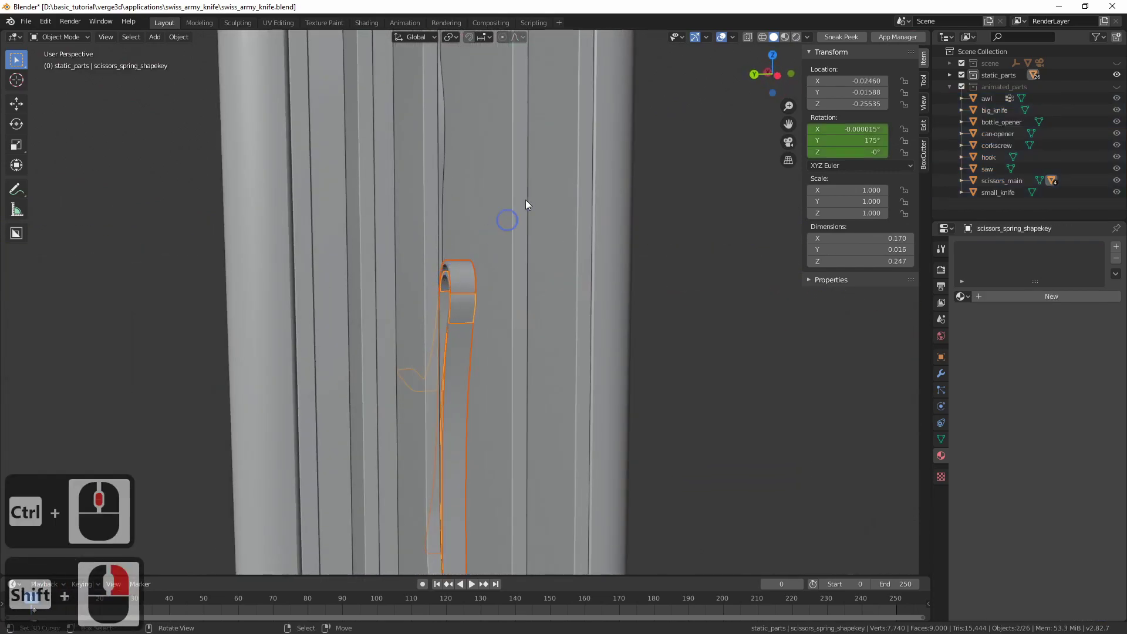
{"action": "middle_click_drag", "start_coordinate": [526, 200], "coordinate": [463, 287], "text": "ctrl"}
{"action": "key", "text": "m"}
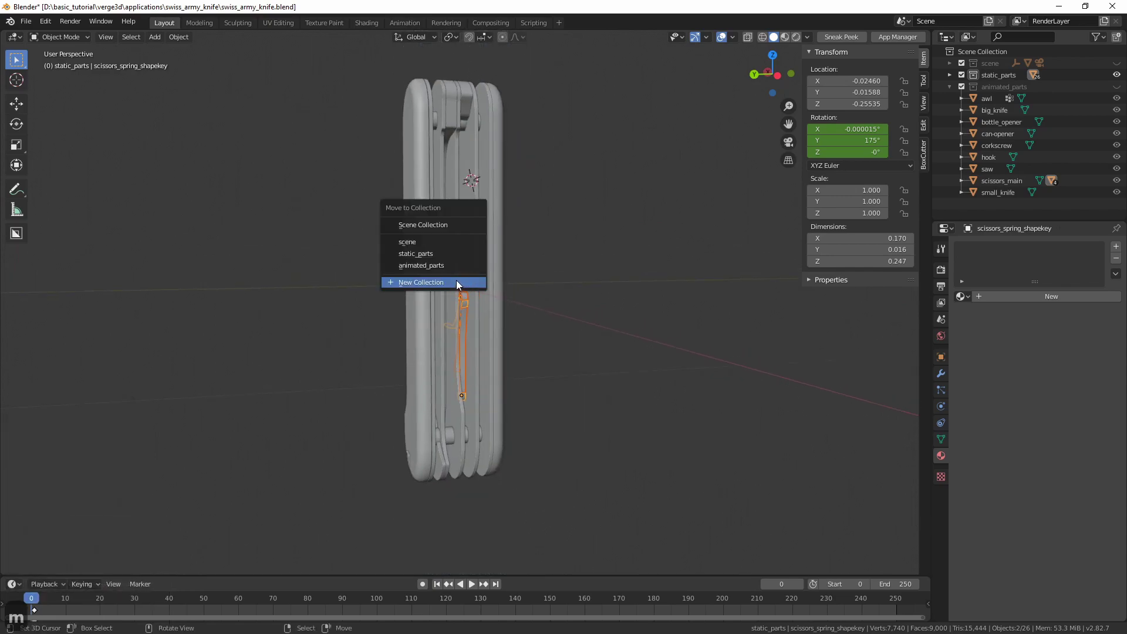
{"action": "left_click", "coordinate": [466, 284]}
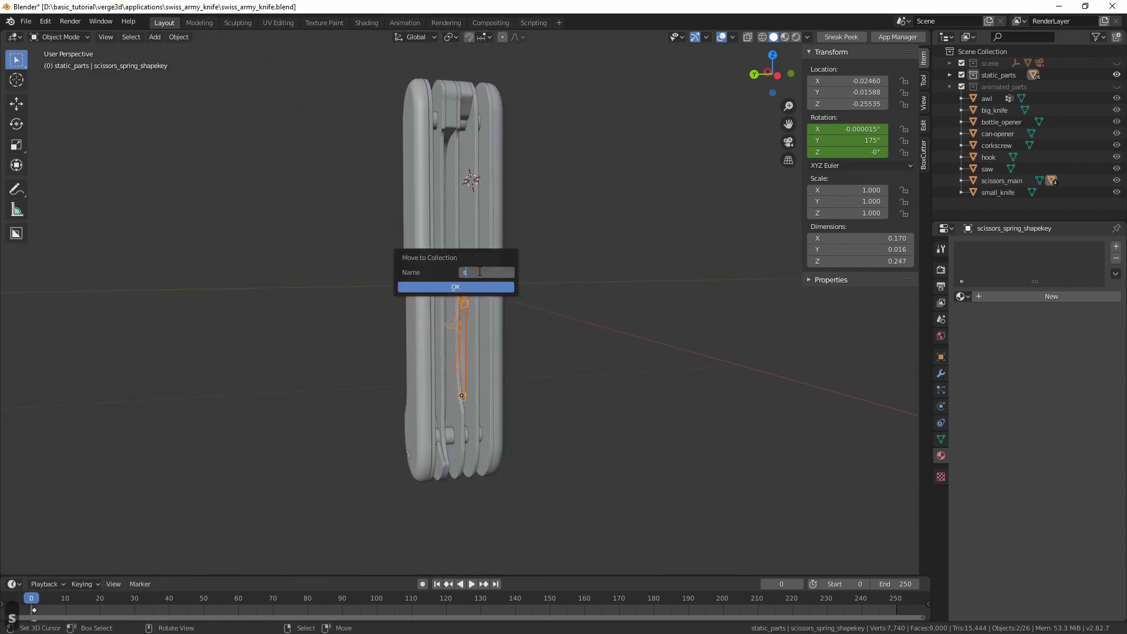
{"action": "type", "text": "scissor"}
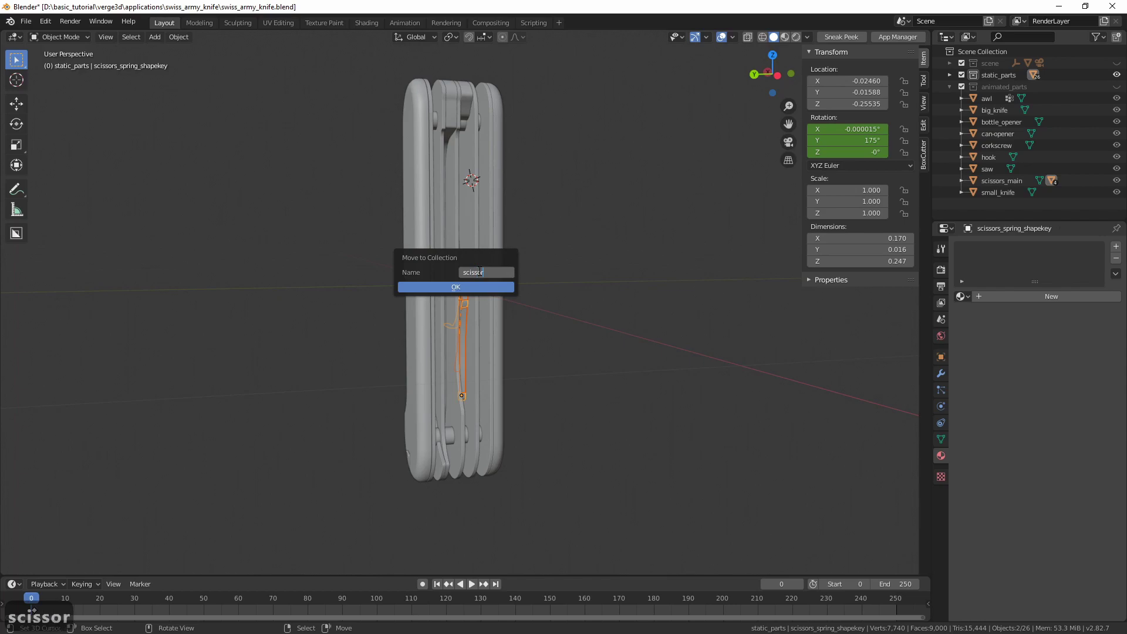
{"action": "type", "text": "s_parts"}
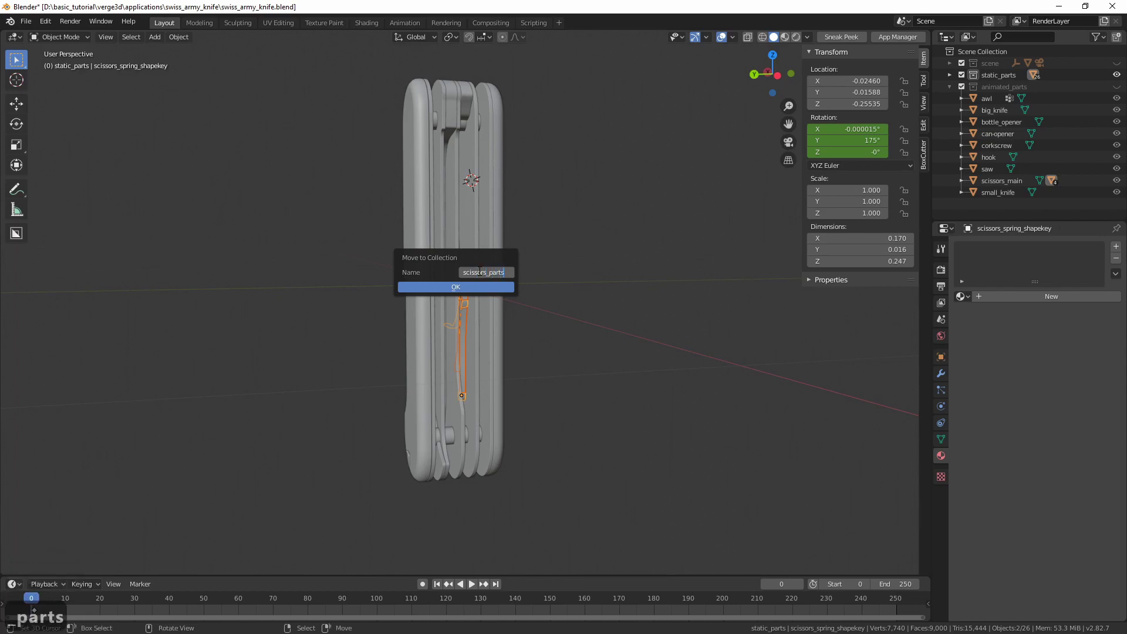
{"action": "left_click", "coordinate": [482, 288]}
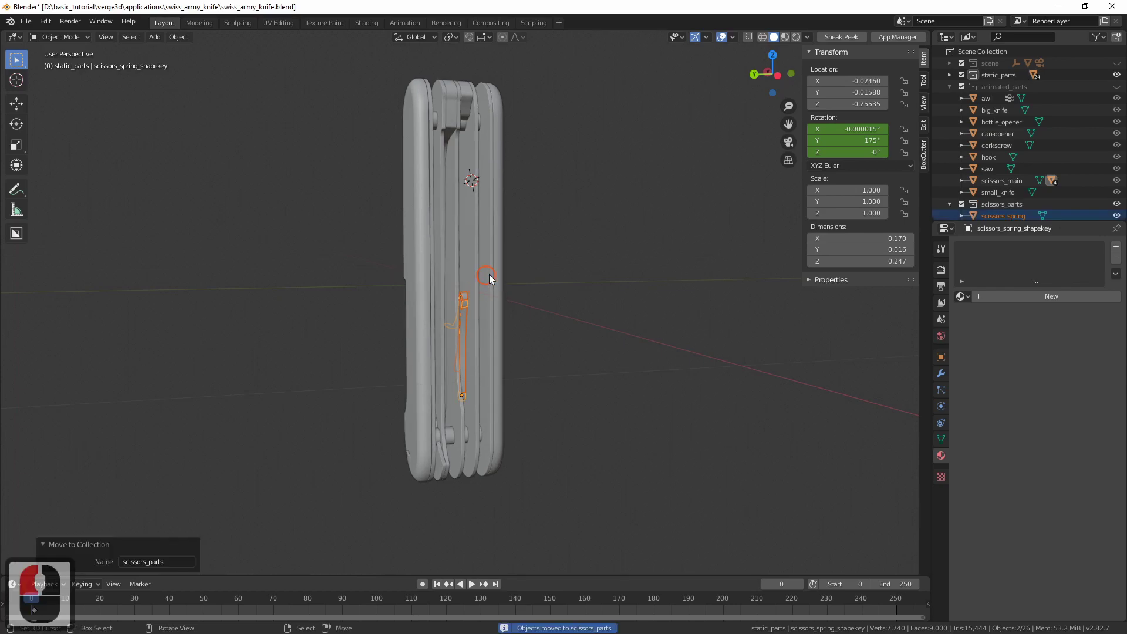
Step: Show the render visibility toggles in the outliner, and turn scissors_parts off for both rendering and the viewport
{"action": "left_click", "coordinate": [951, 87]}
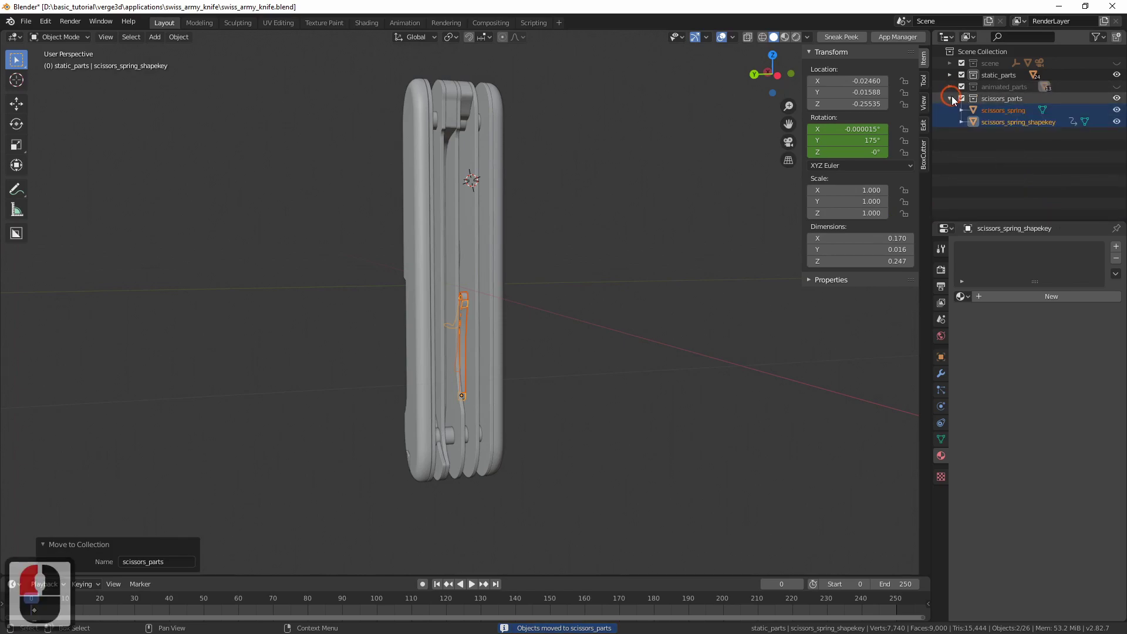
{"action": "left_click", "coordinate": [952, 98]}
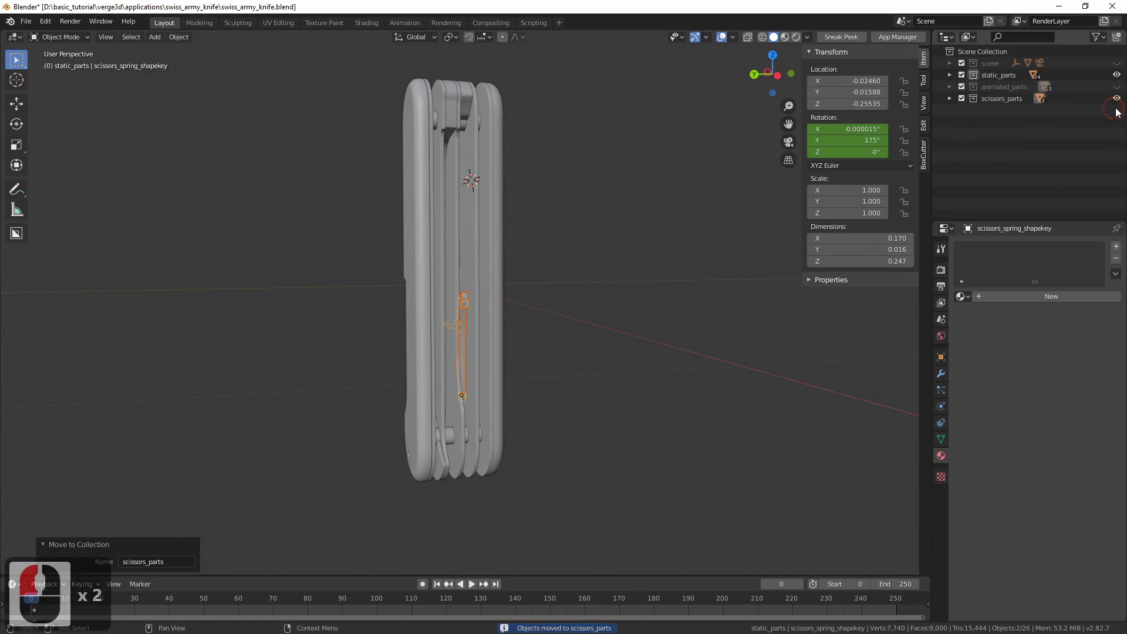
{"action": "left_click", "coordinate": [951, 98]}
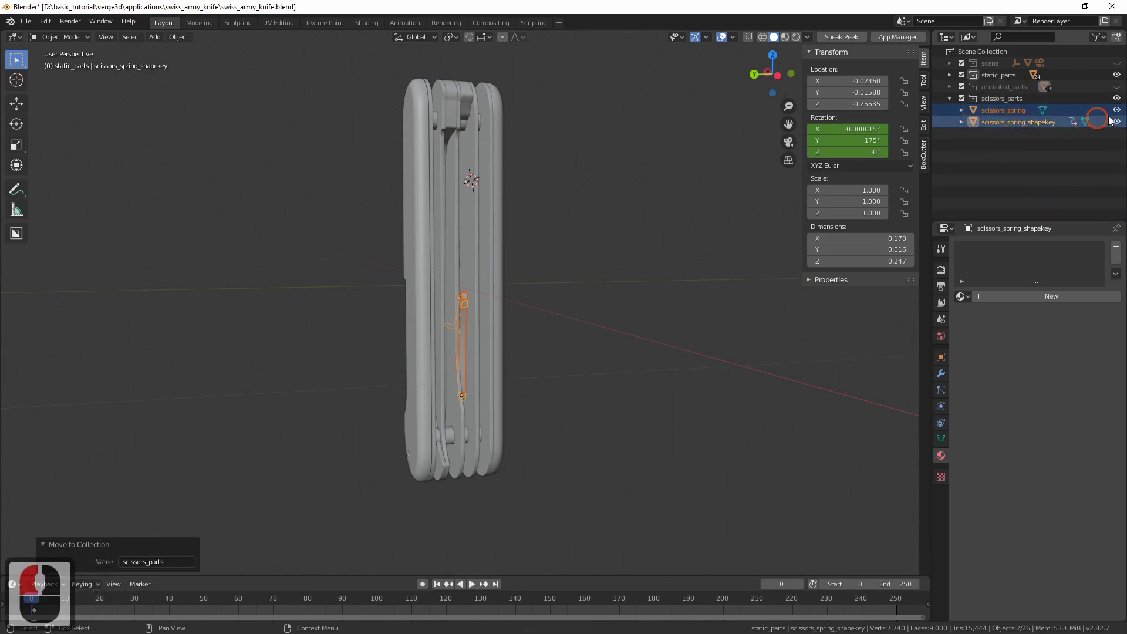
{"action": "left_click", "coordinate": [1097, 37]}
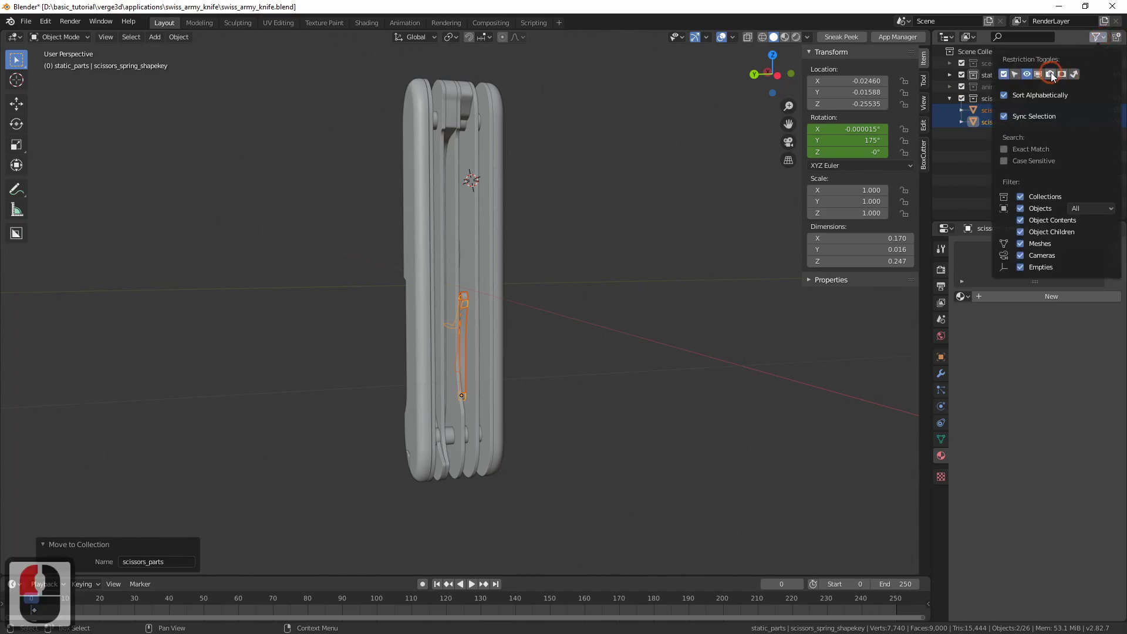
{"action": "left_click", "coordinate": [1051, 74]}
{"action": "left_click", "coordinate": [1058, 42]}
{"action": "left_click", "coordinate": [951, 98]}
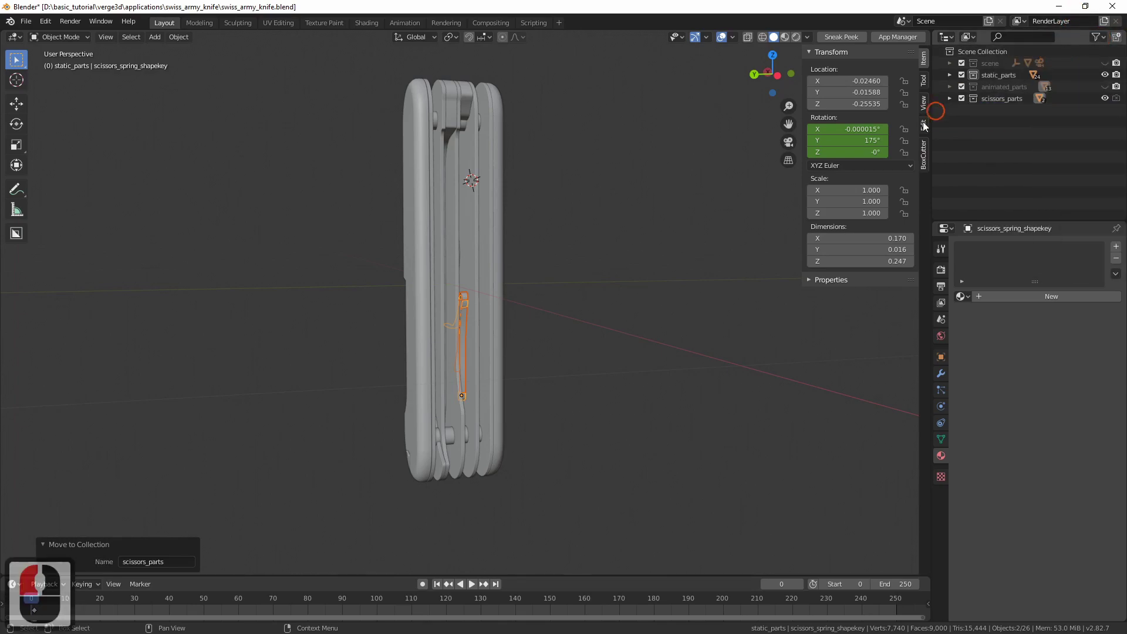
{"action": "left_click", "coordinate": [1105, 99]}
Step: Examine the remaining static parts of the knife from several sides, selecting plate_4
{"action": "middle_click_drag", "start_coordinate": [489, 254], "coordinate": [510, 262]}
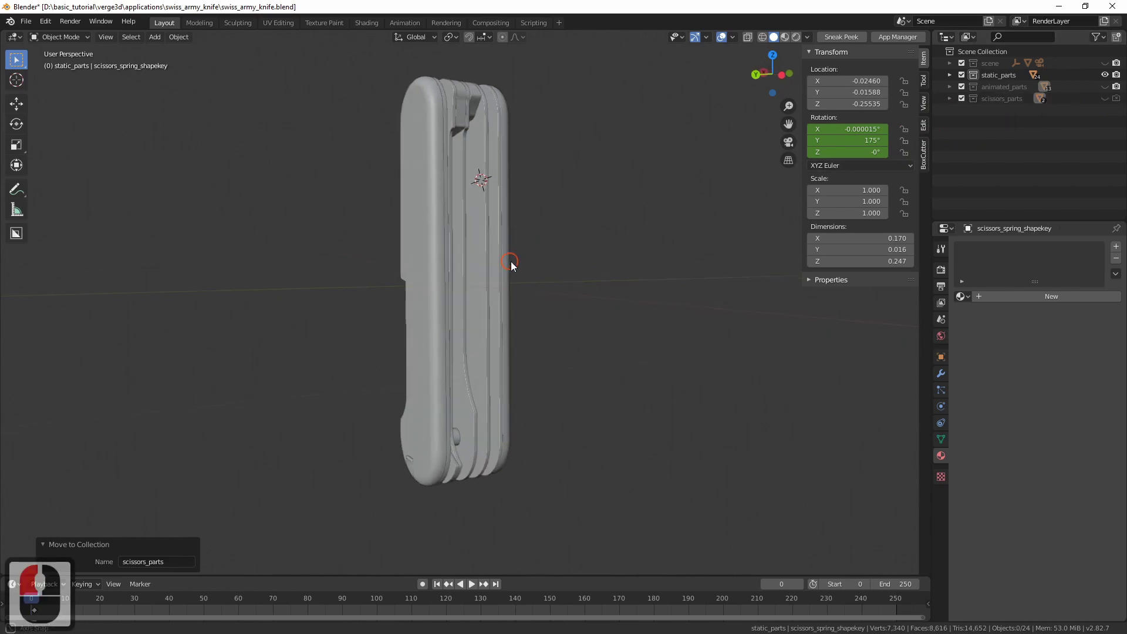
{"action": "key", "text": "alt+a"}
{"action": "right_click", "coordinate": [471, 305]}
{"action": "middle_click_drag", "start_coordinate": [464, 319], "coordinate": [494, 320], "text": "ctrl"}
{"action": "middle_click_drag", "start_coordinate": [508, 253], "coordinate": [508, 229], "text": "shift"}
{"action": "middle_click_drag", "start_coordinate": [509, 229], "coordinate": [411, 228]}
{"action": "middle_click_drag", "start_coordinate": [512, 242], "coordinate": [443, 239]}
{"action": "middle_click_drag", "start_coordinate": [563, 204], "coordinate": [530, 234], "text": "shift"}
{"action": "middle_click_drag", "start_coordinate": [529, 230], "coordinate": [493, 252]}
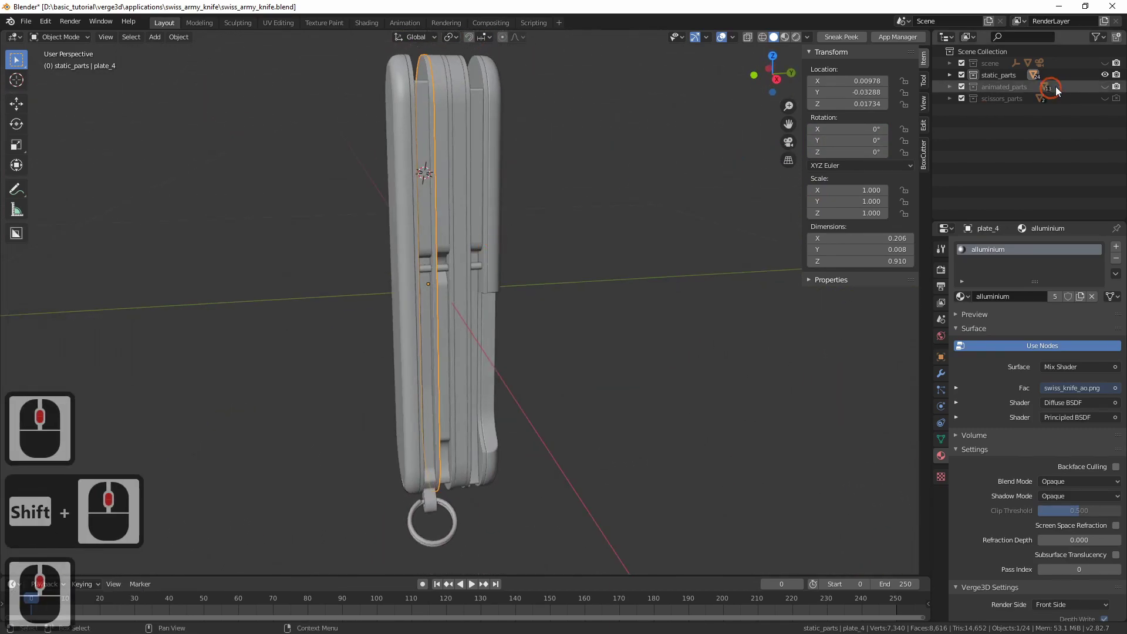
Step: Show the animated_parts collection, hide static_parts, and switch to the front orthographic view
{"action": "left_click", "coordinate": [1105, 87]}
{"action": "left_click", "coordinate": [1105, 76]}
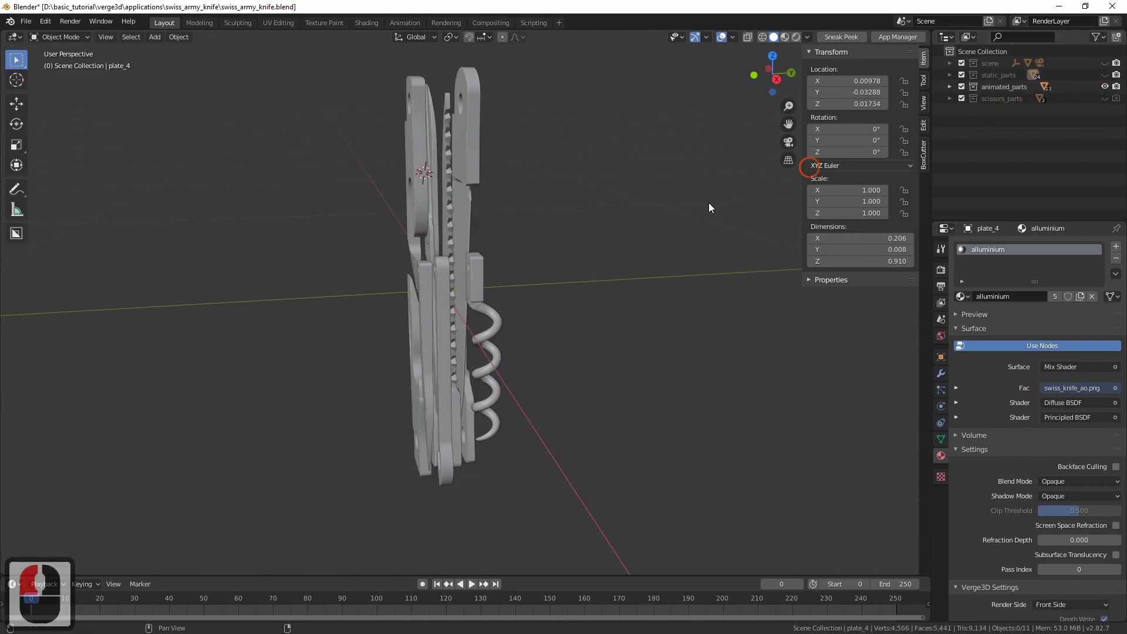
{"action": "middle_click_drag", "start_coordinate": [599, 226], "coordinate": [538, 237]}
{"action": "key", "text": "KP_1"}
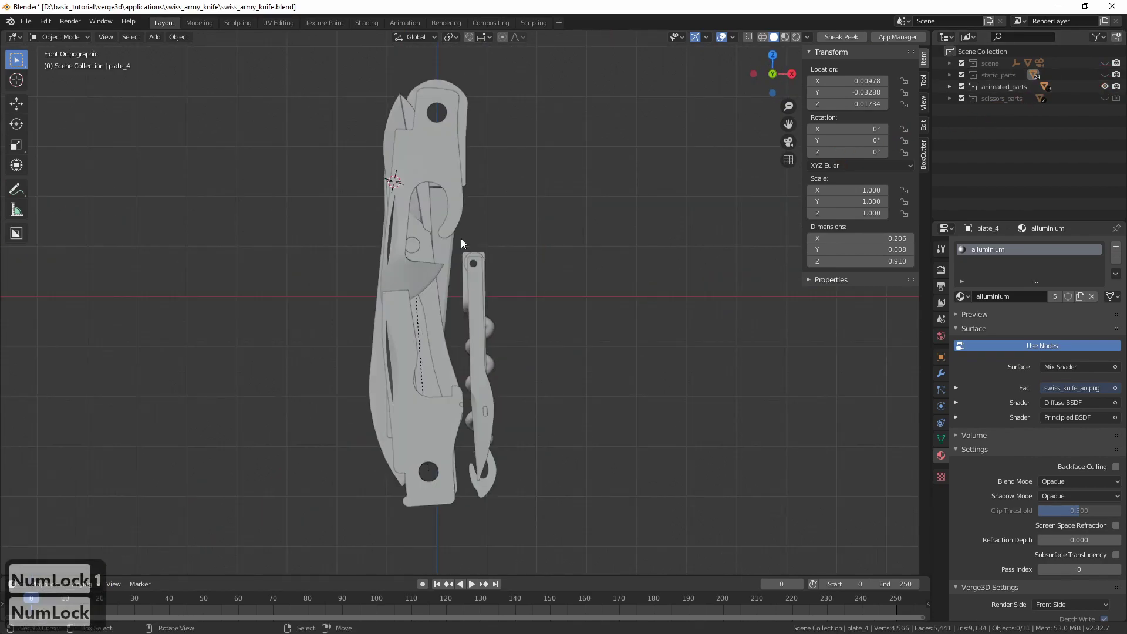
Step: Enlarge the timeline area and set the animation's end frame to 50
{"action": "middle_click_drag", "start_coordinate": [460, 239], "coordinate": [456, 268], "text": "ctrl"}
{"action": "middle_click_drag", "start_coordinate": [445, 260], "coordinate": [475, 272], "text": "shift"}
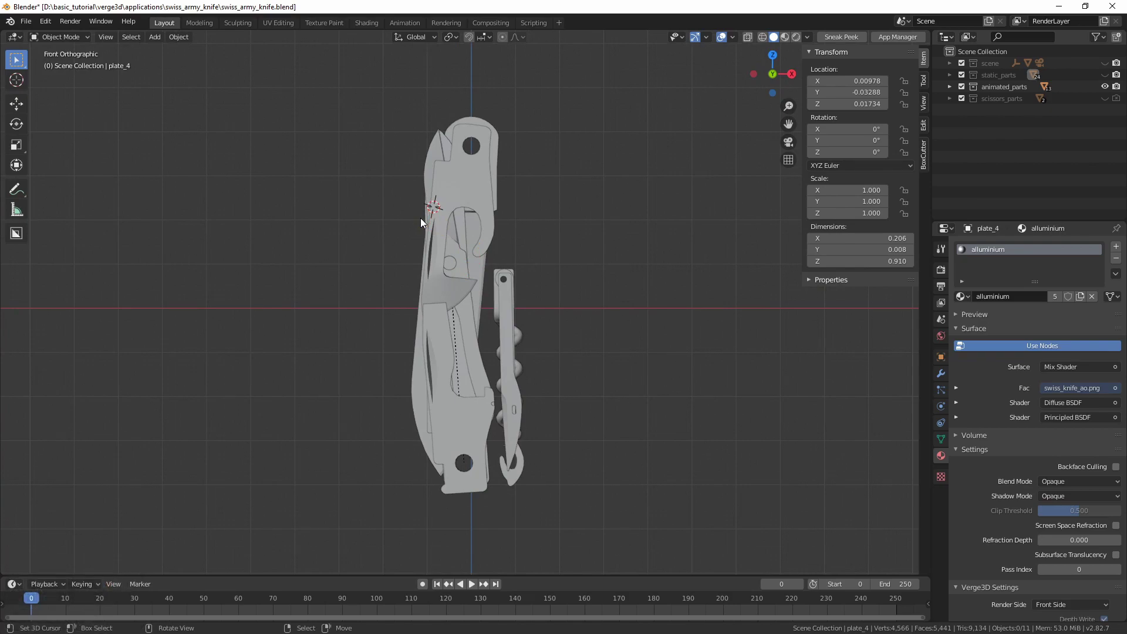
{"action": "left_click_drag", "start_coordinate": [641, 573], "coordinate": [642, 545]}
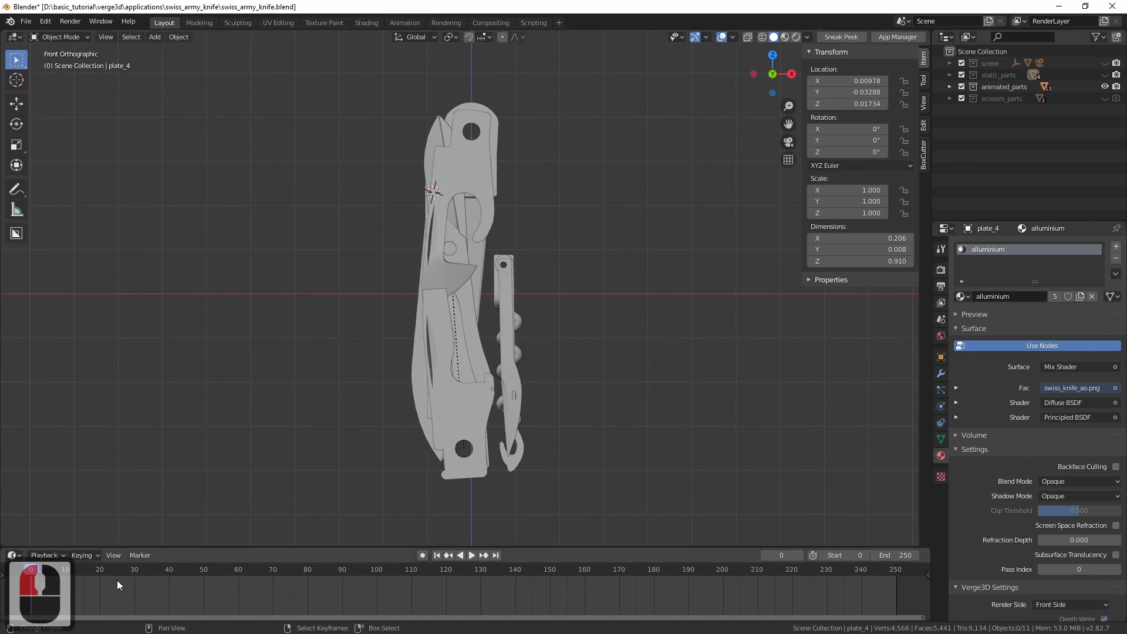
{"action": "left_click", "coordinate": [295, 334]}
{"action": "middle_click_drag", "start_coordinate": [295, 334], "coordinate": [286, 320], "text": "shift"}
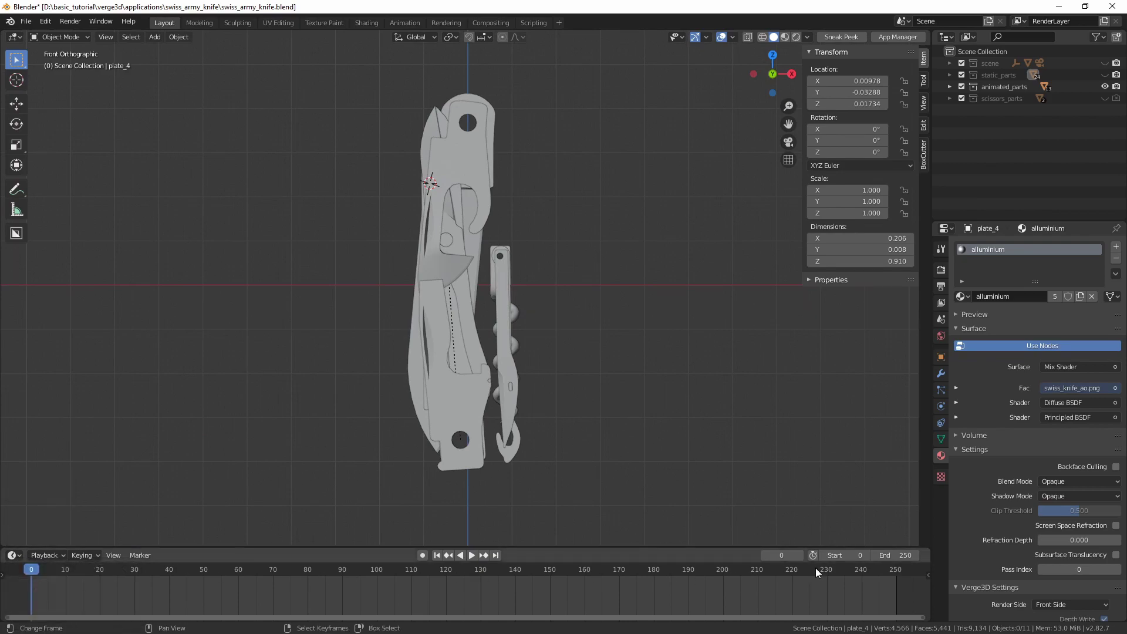
{"action": "double_click", "coordinate": [893, 555]}
{"action": "type", "text": "5"}
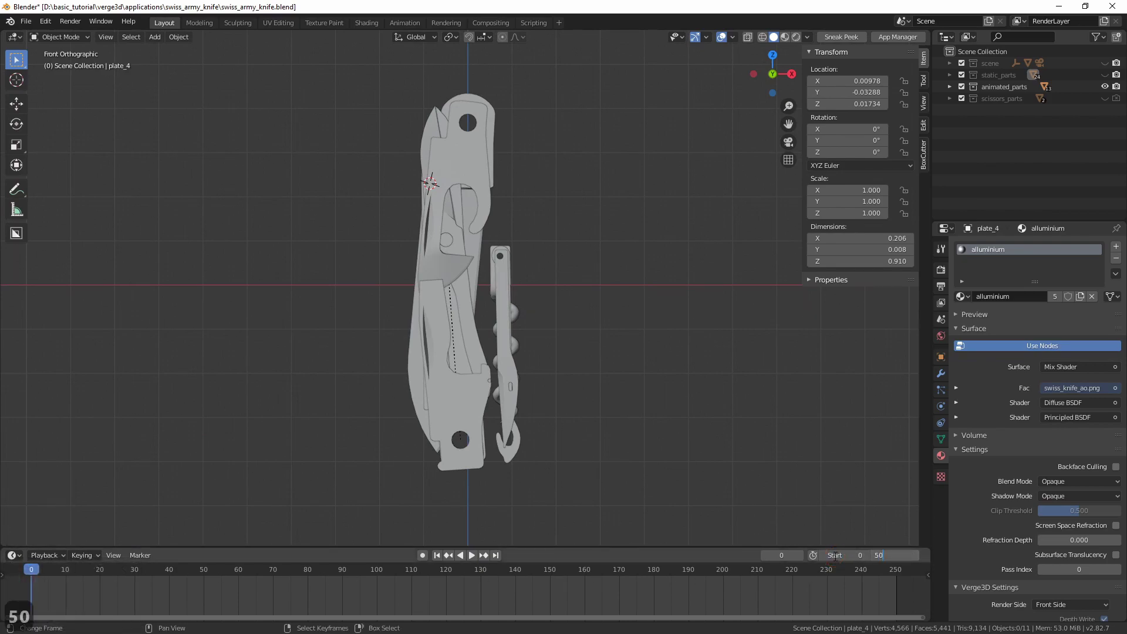
{"action": "key", "text": "Return"}
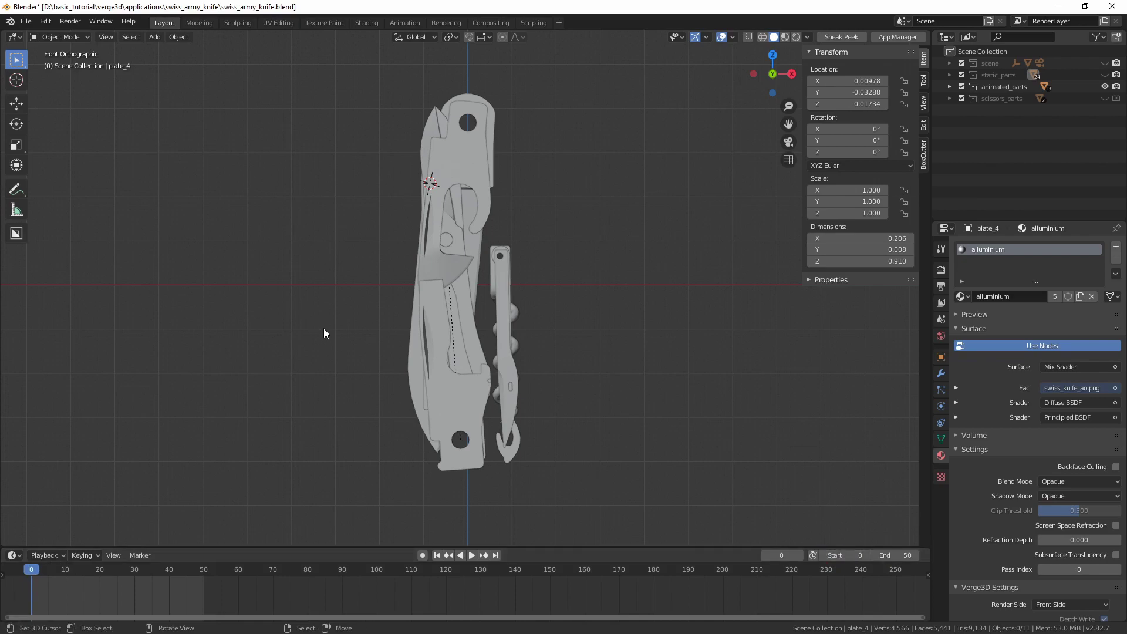
{"action": "middle_click_drag", "start_coordinate": [412, 326], "coordinate": [386, 355], "text": "shift"}
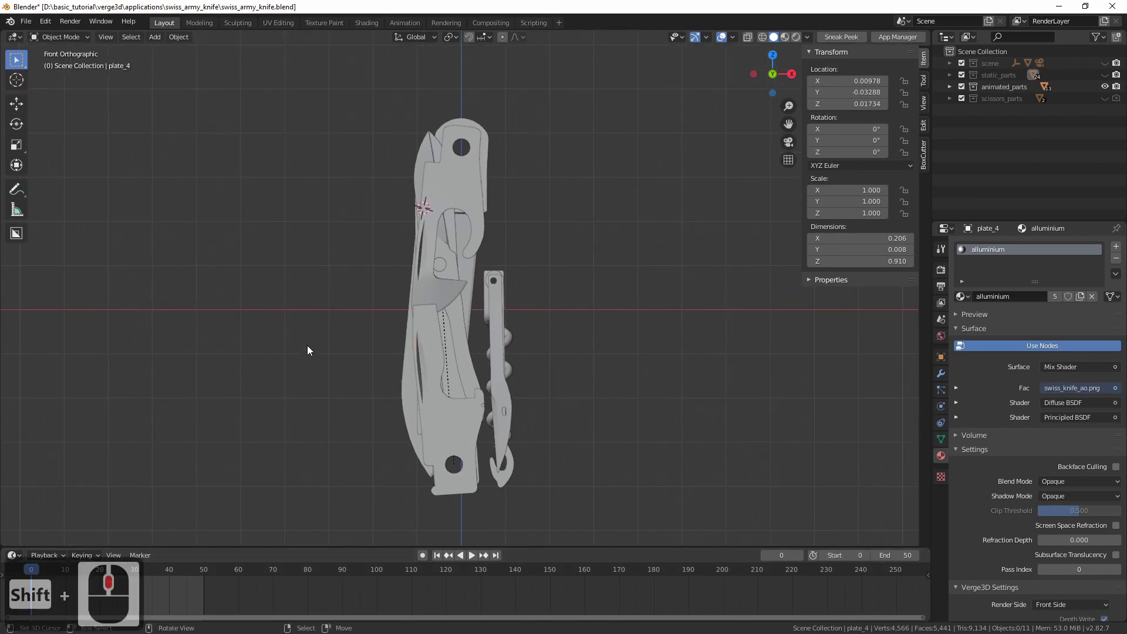
{"action": "middle_click_drag", "start_coordinate": [308, 346], "coordinate": [330, 307], "text": "shift"}
{"action": "middle_click_drag", "start_coordinate": [442, 232], "coordinate": [531, 239]}
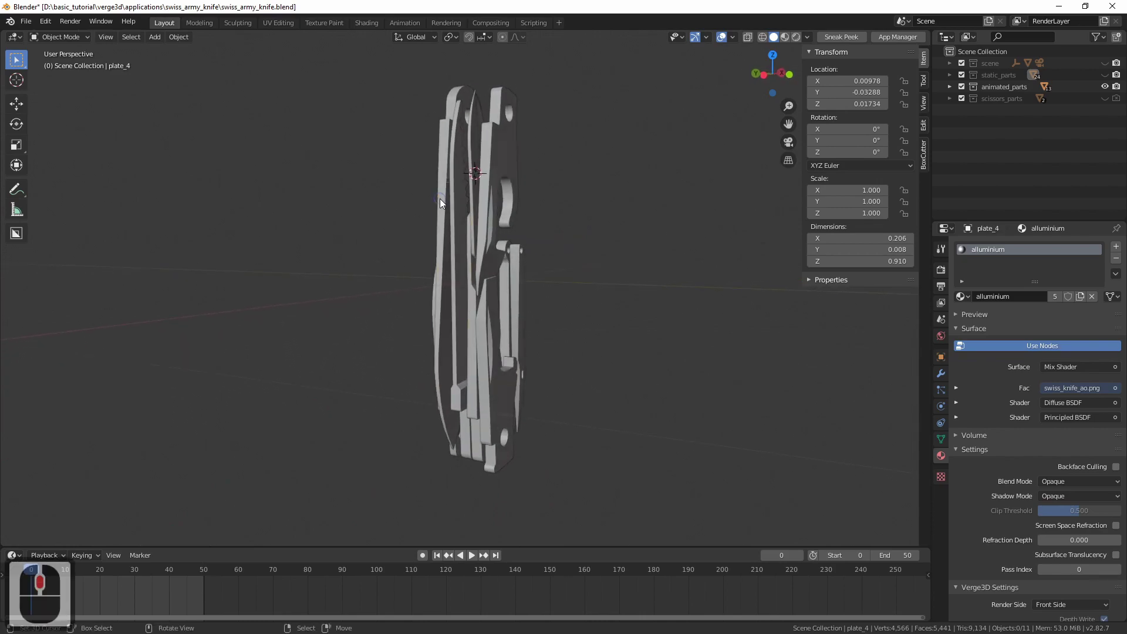
{"action": "right_click", "coordinate": [440, 199]}
{"action": "middle_click_drag", "start_coordinate": [455, 228], "coordinate": [394, 356]}
{"action": "key", "text": "KP_1"}
{"action": "middle_click_drag", "start_coordinate": [386, 288], "coordinate": [354, 370], "text": "shift"}
{"action": "key", "text": "r"}
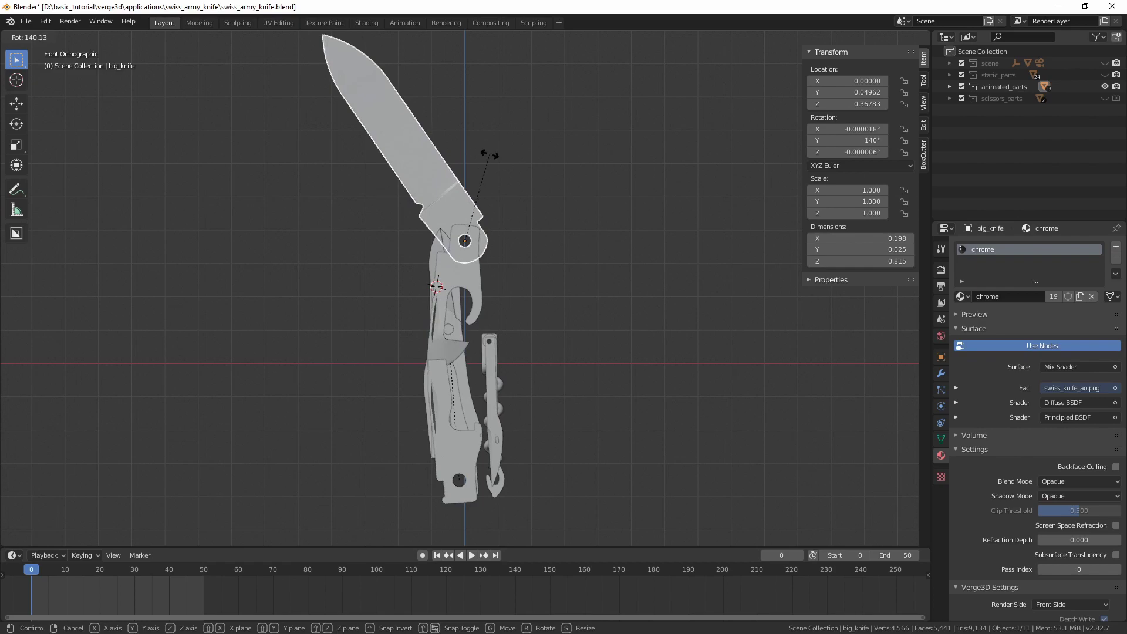
{"action": "key", "text": "Escape"}
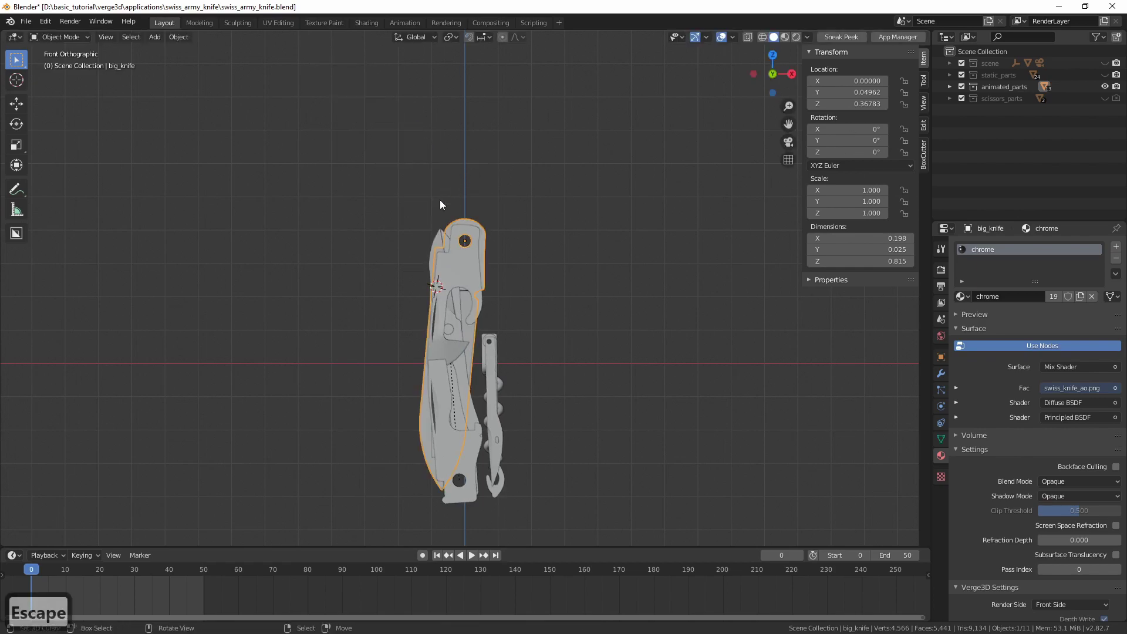
Step: Select all the animated parts and insert a Rotation keyframe for them at frame 1 in their closed position
{"action": "middle_click_drag", "start_coordinate": [356, 395], "coordinate": [392, 324], "text": "shift"}
{"action": "key", "text": "a"}
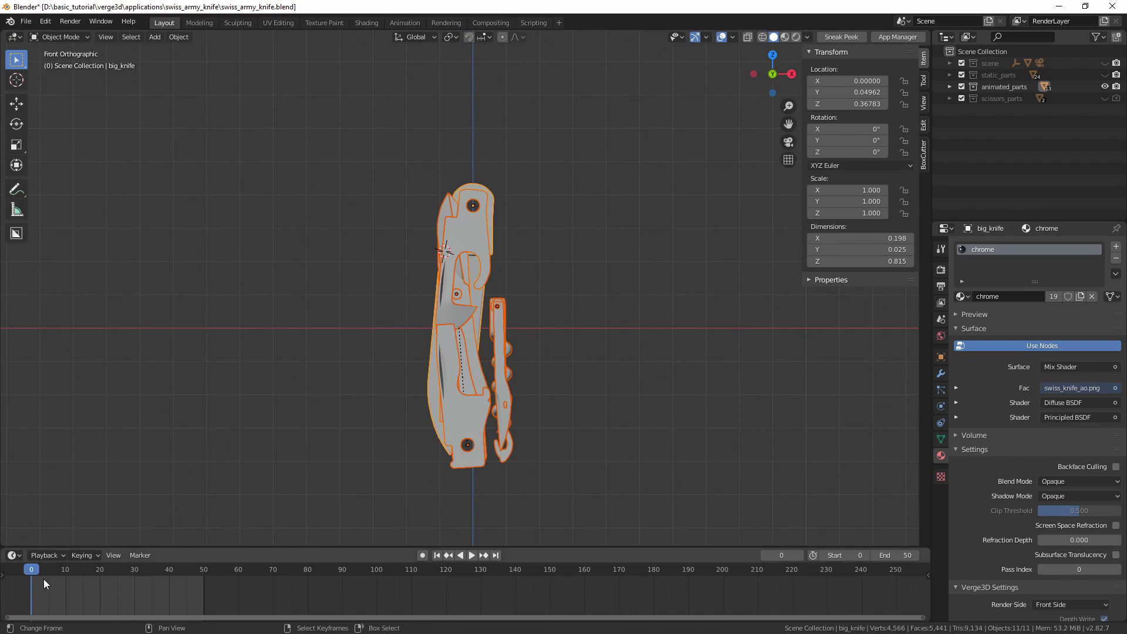
{"action": "key", "text": "i"}
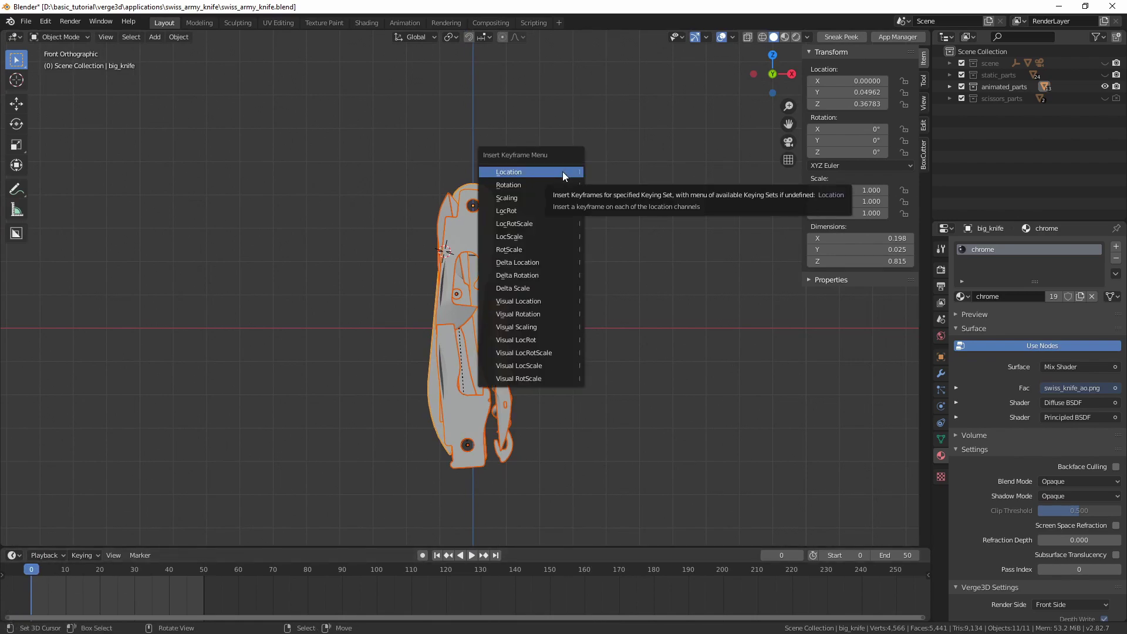
{"action": "key", "text": "Escape"}
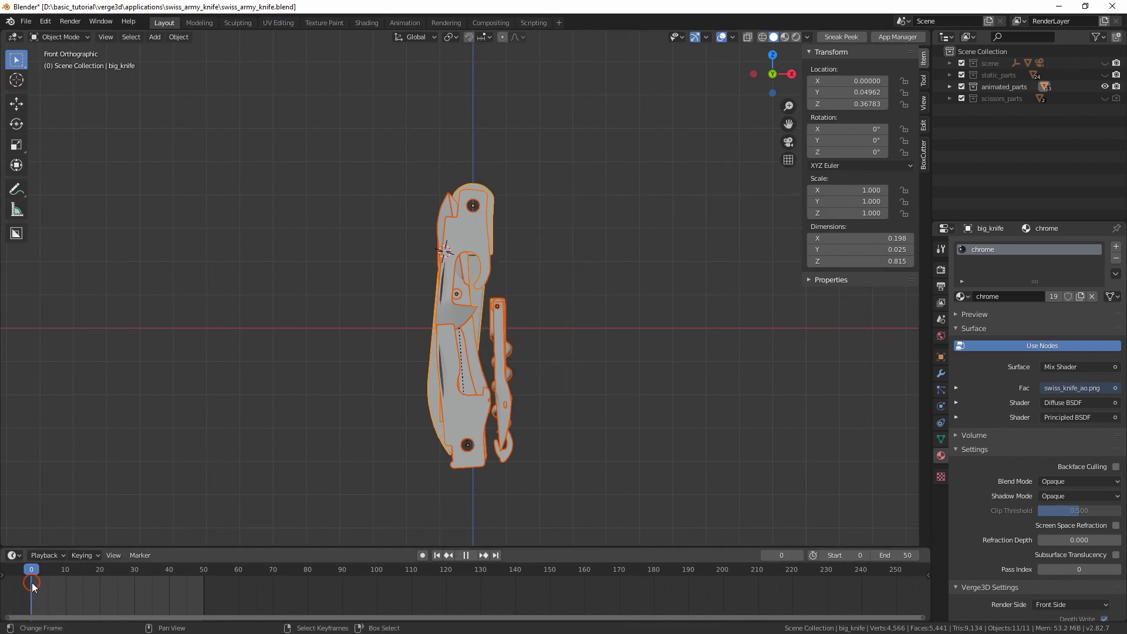
{"action": "left_click", "coordinate": [34, 586]}
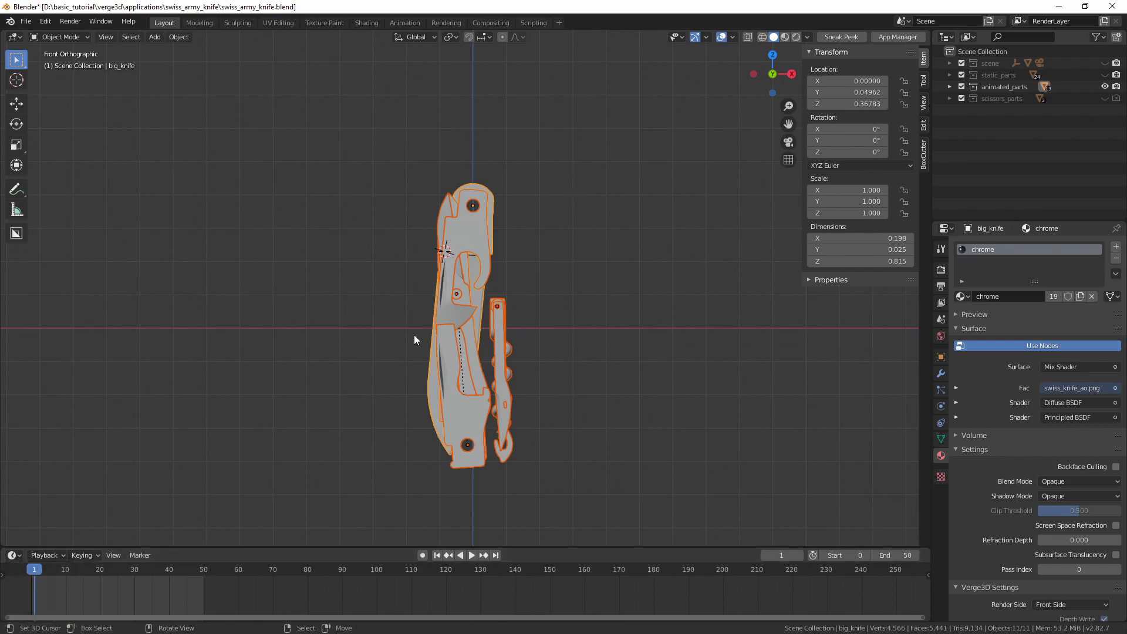
{"action": "middle_click_drag", "start_coordinate": [414, 334], "coordinate": [520, 296]}
{"action": "middle_click_drag", "start_coordinate": [520, 299], "coordinate": [471, 308]}
{"action": "key", "text": "KP_1"}
{"action": "key", "text": "i"}
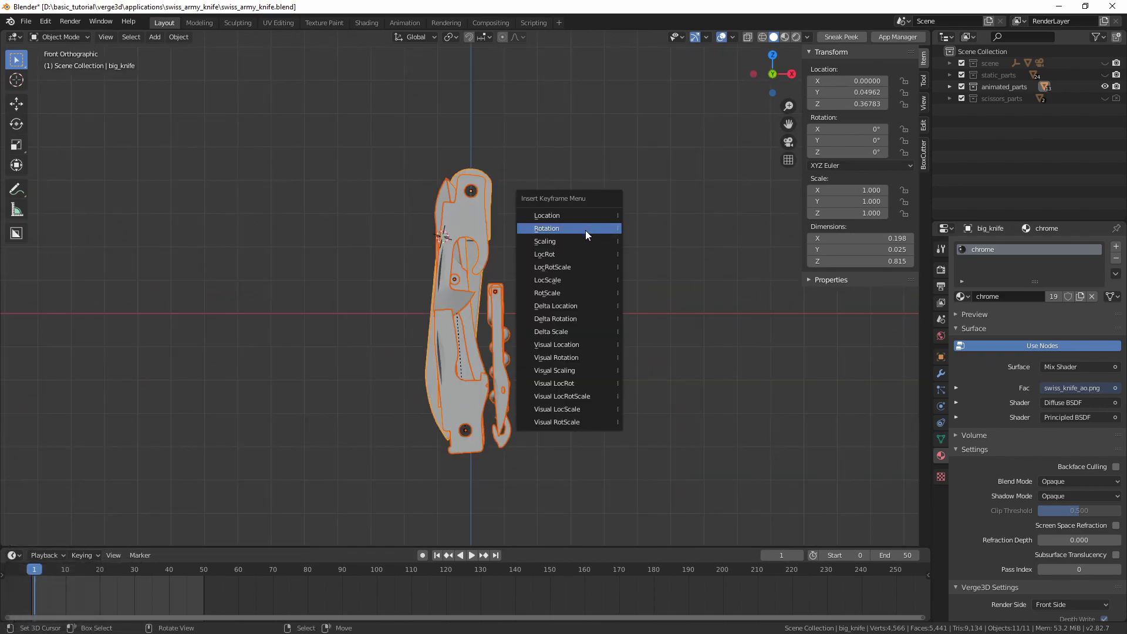
{"action": "left_click", "coordinate": [583, 233]}
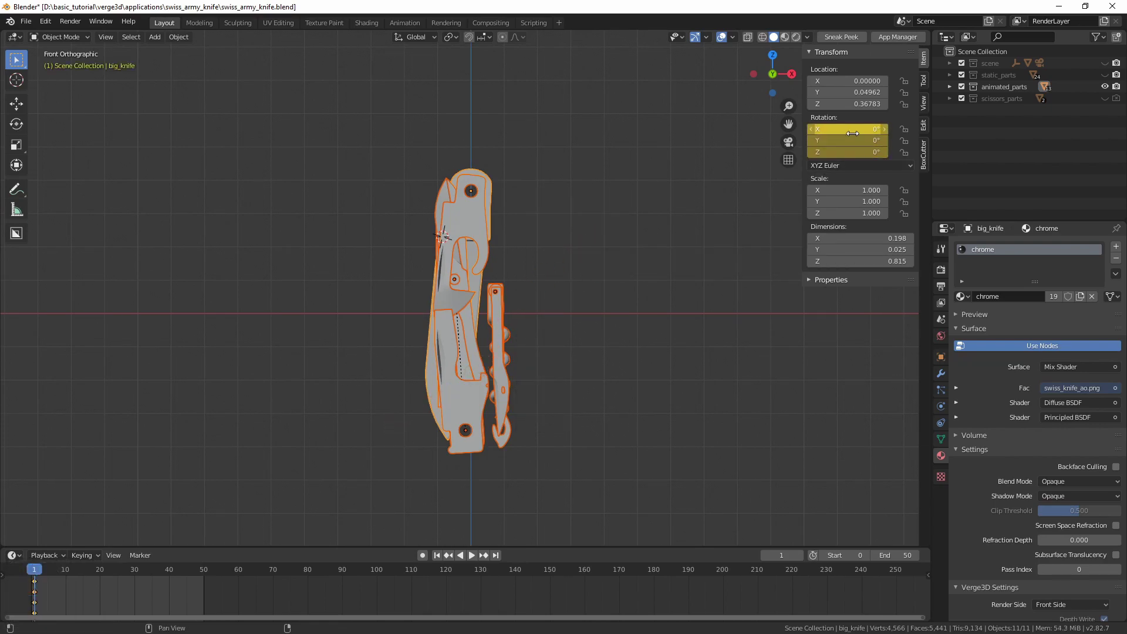
Step: At frame 50, swing big_knife open by about 133° in the front view and insert a Rotation keyframe
{"action": "middle_click_drag", "start_coordinate": [547, 182], "coordinate": [555, 171], "text": "shift"}
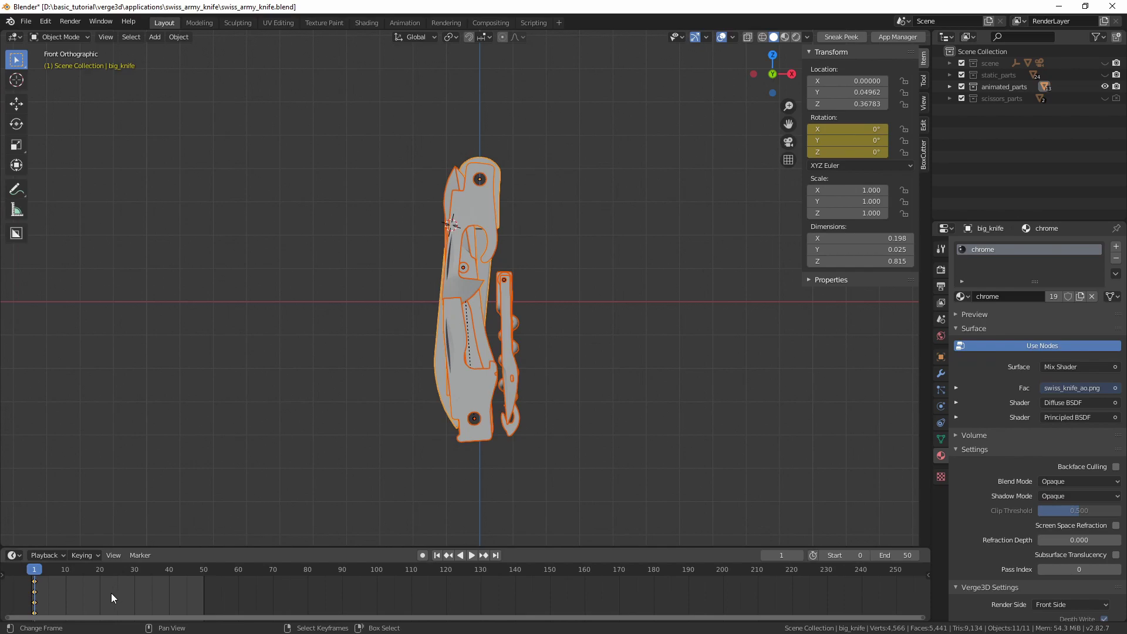
{"action": "left_click_drag", "start_coordinate": [36, 590], "coordinate": [37, 590]}
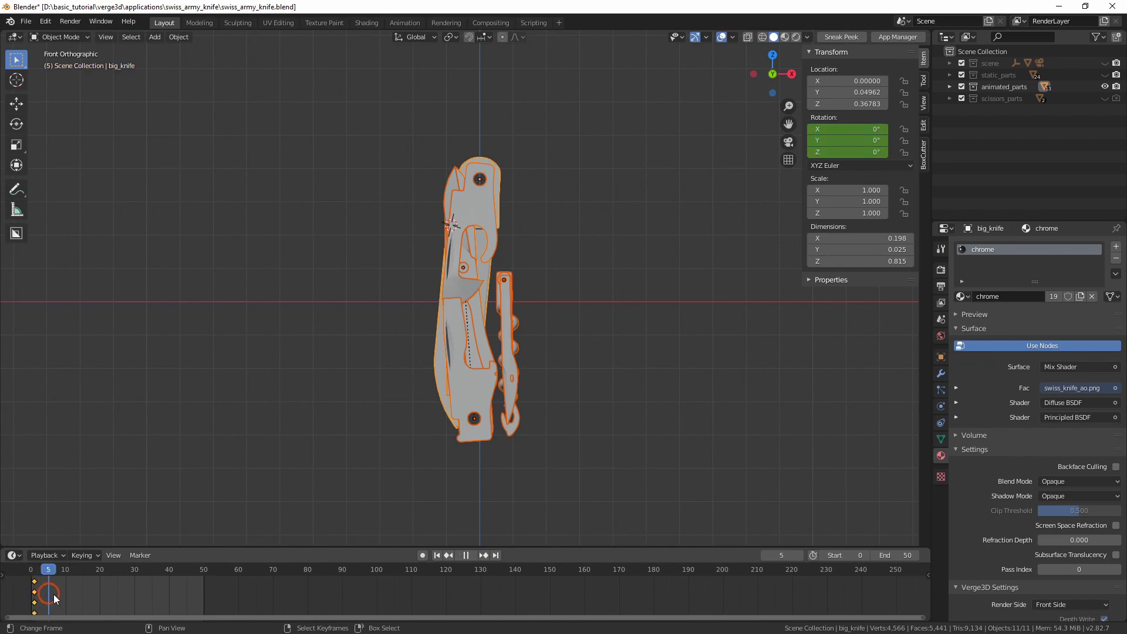
{"action": "left_click_drag", "start_coordinate": [202, 598], "coordinate": [204, 591]}
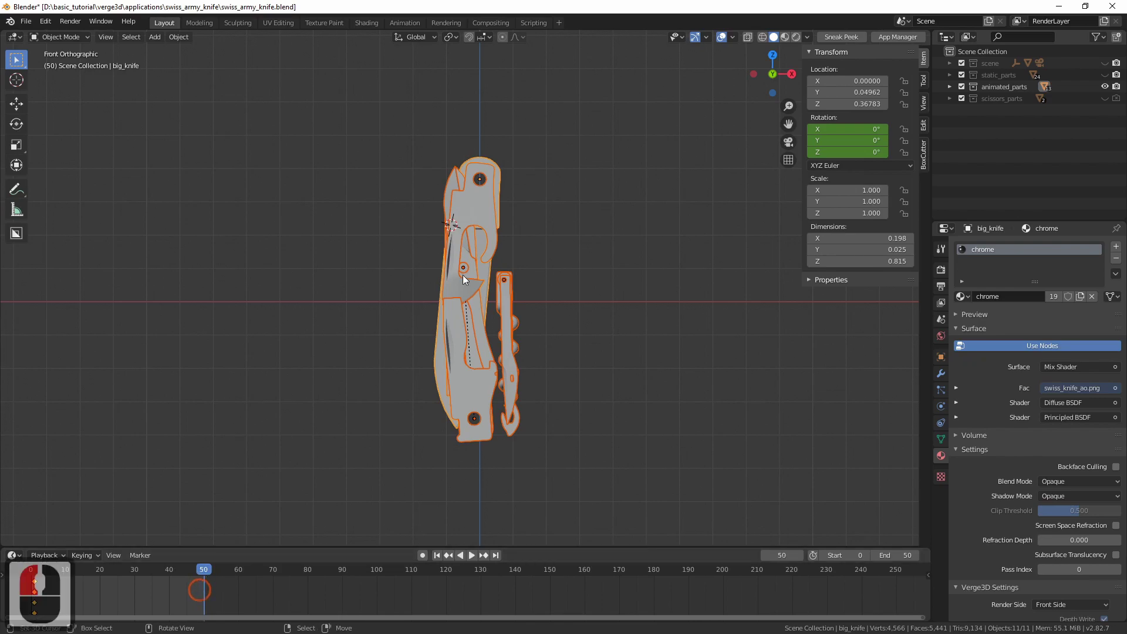
{"action": "middle_click_drag", "start_coordinate": [433, 245], "coordinate": [449, 216]}
{"action": "key", "text": "KP_1"}
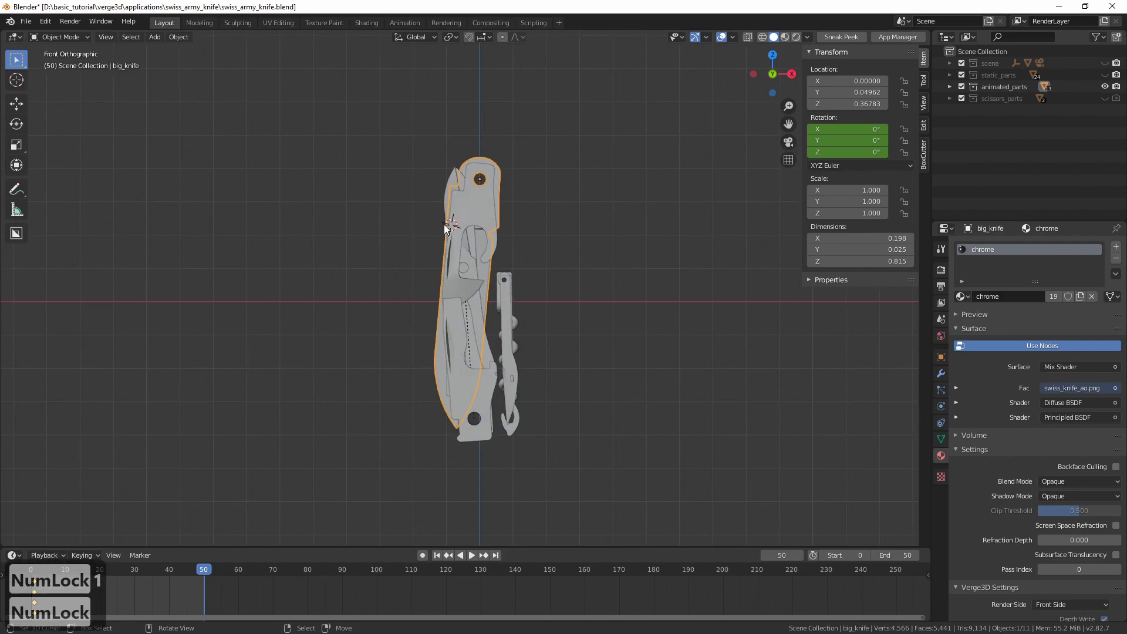
{"action": "middle_click_drag", "start_coordinate": [424, 291], "coordinate": [415, 343], "text": "shift"}
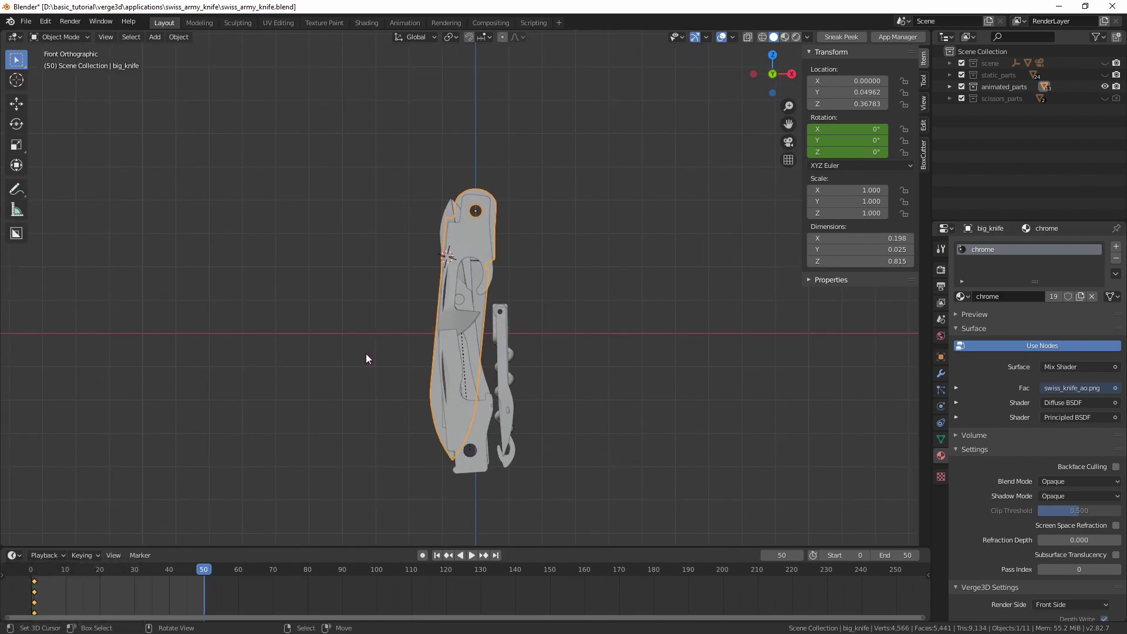
{"action": "middle_click_drag", "start_coordinate": [372, 342], "coordinate": [340, 363], "text": "shift"}
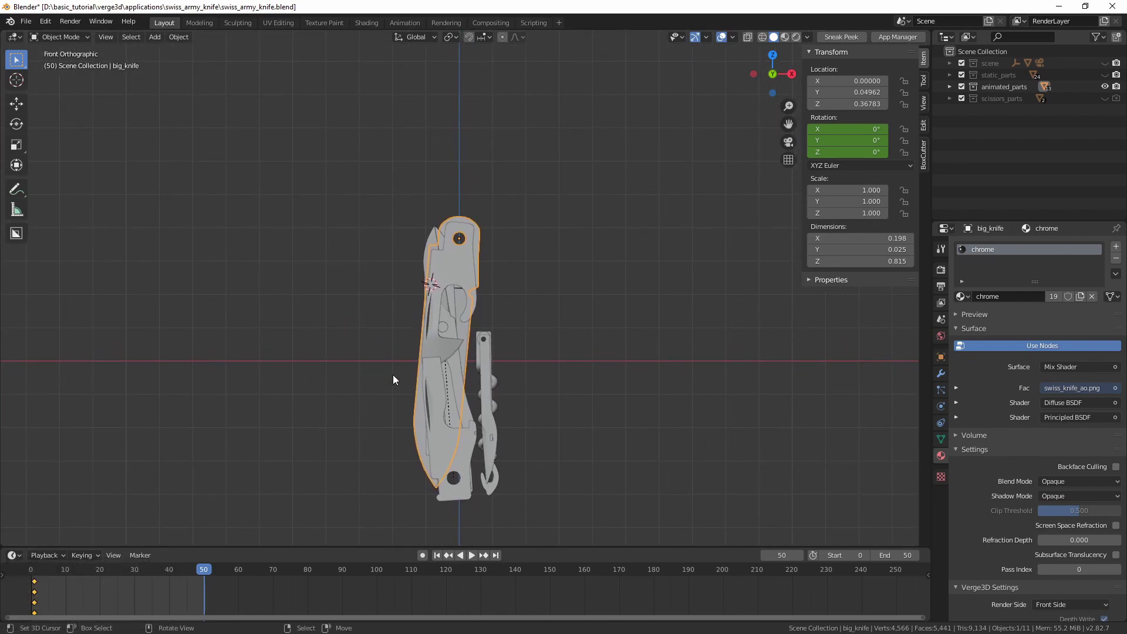
{"action": "key", "text": "r"}
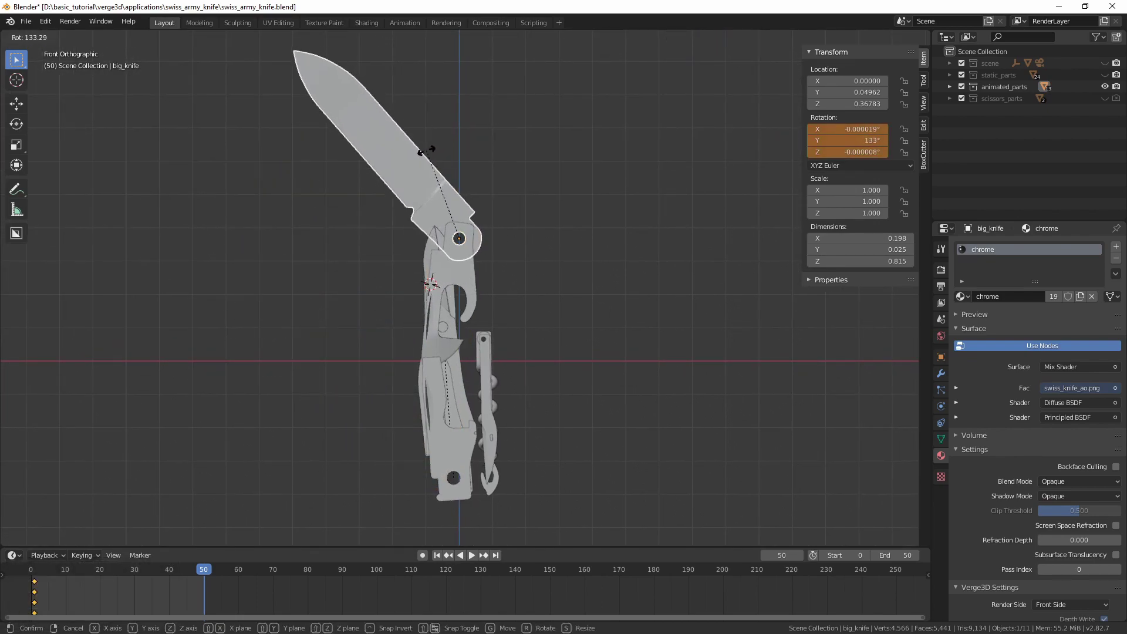
{"action": "left_click", "coordinate": [428, 151]}
{"action": "key", "text": "i"}
{"action": "left_click", "coordinate": [452, 174]}
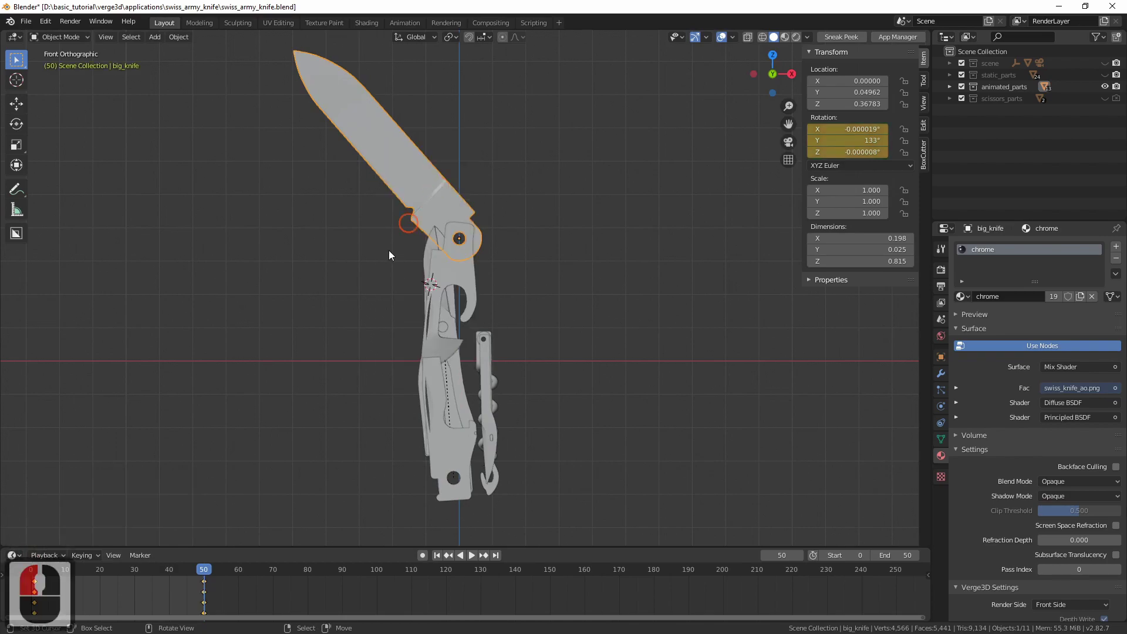
{"action": "left_click_drag", "start_coordinate": [205, 594], "coordinate": [127, 604]}
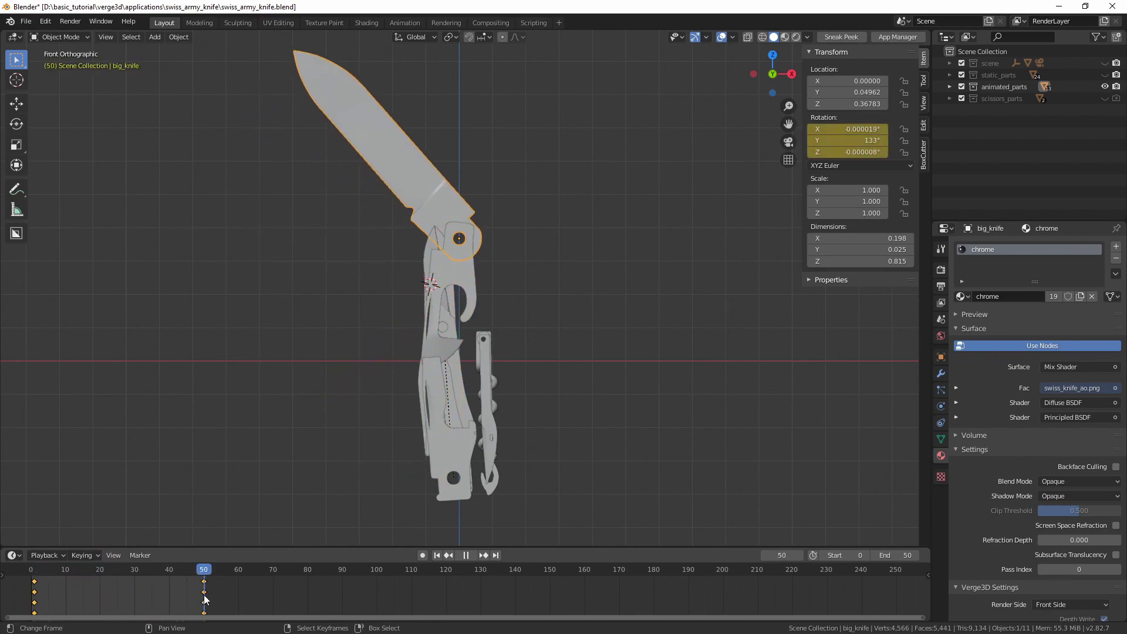
Step: Rotate the can-opener open by about 83° in the front view and key its rotation at frame 50
{"action": "middle_click_drag", "start_coordinate": [376, 295], "coordinate": [444, 305]}
{"action": "right_click", "coordinate": [447, 305]}
{"action": "key", "text": "KP_1"}
{"action": "key", "text": "r"}
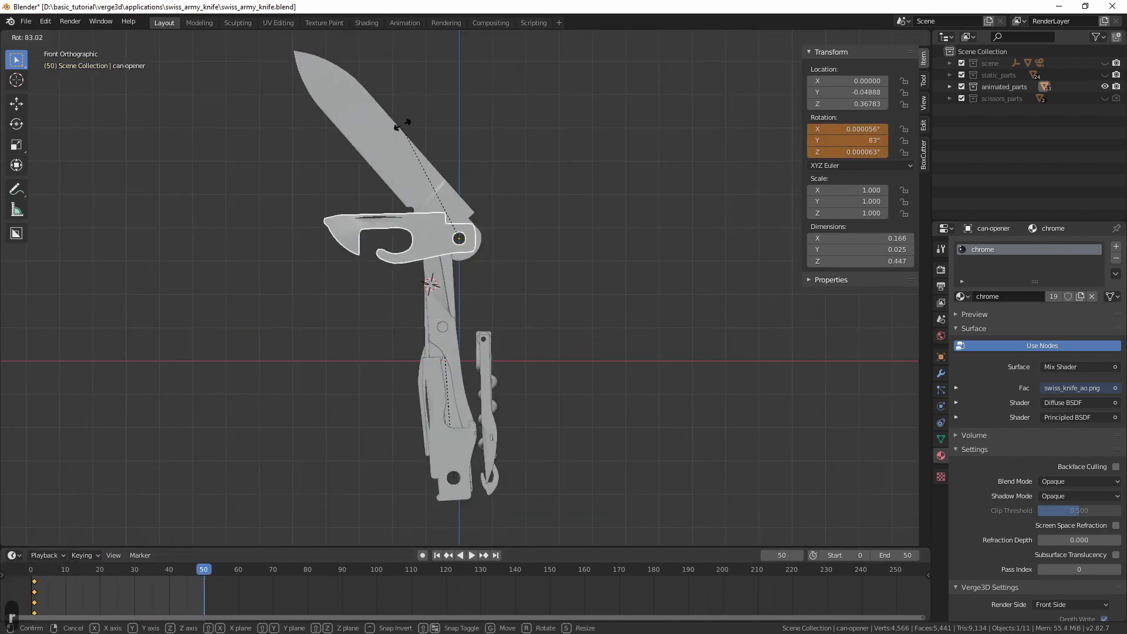
{"action": "left_click", "coordinate": [413, 122]}
{"action": "key", "text": "i"}
{"action": "left_click", "coordinate": [317, 298]}
Step: Rotate small_knife by about -115° around the lower pivot and insert a Rotation keyframe at frame 50
{"action": "middle_click_drag", "start_coordinate": [321, 292], "coordinate": [512, 287]}
{"action": "key", "text": "KP_1"}
{"action": "middle_click_drag", "start_coordinate": [333, 365], "coordinate": [344, 229], "text": "shift"}
{"action": "key", "text": "r"}
{"action": "key", "text": "i"}
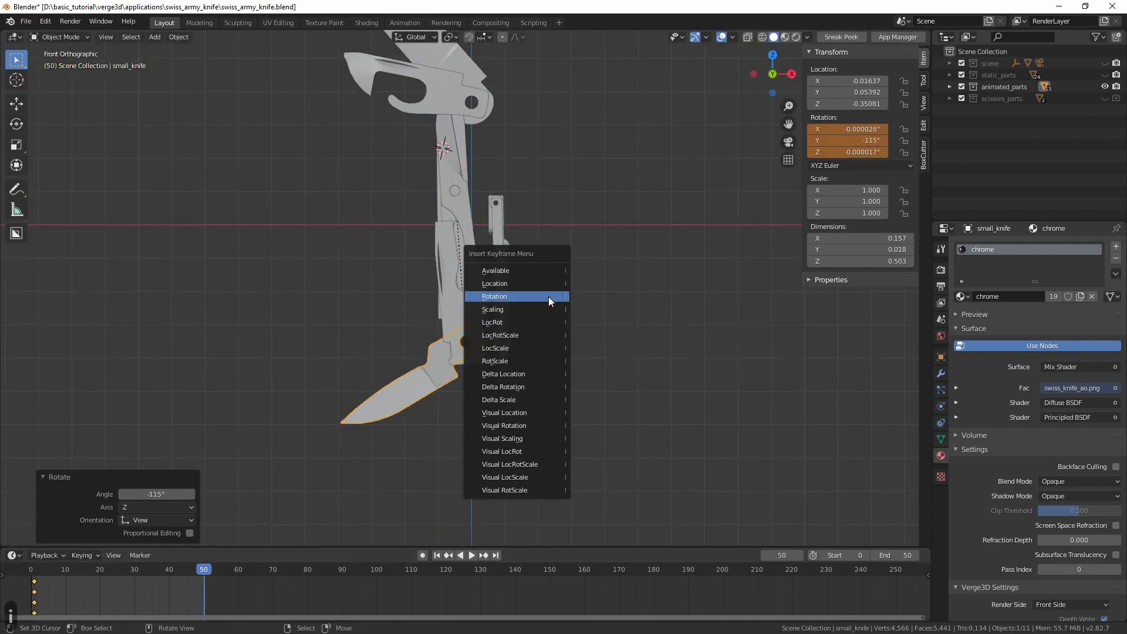
{"action": "left_click", "coordinate": [548, 298]}
Step: Swing the flat-bladed tool at the lower pivot to point straight down and key its rotation at frame 50
{"action": "right_click", "coordinate": [449, 305]}
{"action": "key", "text": "r"}
{"action": "left_click", "coordinate": [531, 452]}
{"action": "key", "text": "i"}
{"action": "left_click", "coordinate": [556, 408]}
Step: Swing the saw open to point down and to the left, and insert a Rotation keyframe at frame 50
{"action": "right_click", "coordinate": [507, 298]}
{"action": "key", "text": "KP_1"}
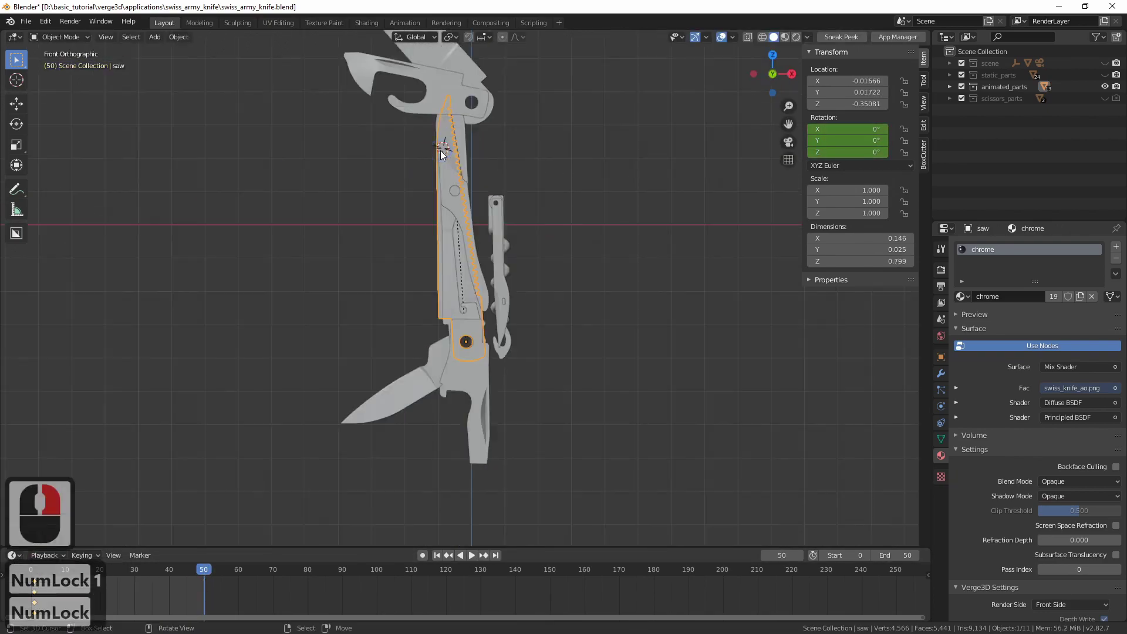
{"action": "key", "text": "r"}
{"action": "key", "text": "i"}
{"action": "left_click", "coordinate": [523, 352]}
Step: Swing the scissors out horizontally to the left of the lower pivot and key their rotation at frame 50
{"action": "right_click", "coordinate": [452, 288]}
{"action": "key", "text": "r"}
{"action": "left_click", "coordinate": [270, 244]}
{"action": "key", "text": "i"}
{"action": "left_click", "coordinate": [518, 243]}
Step: Rotate the awl by about -51.5° and the corkscrew out to horizontal, inserting Rotation keyframes for both at frame 50
{"action": "right_click", "coordinate": [503, 260]}
{"action": "key", "text": "r"}
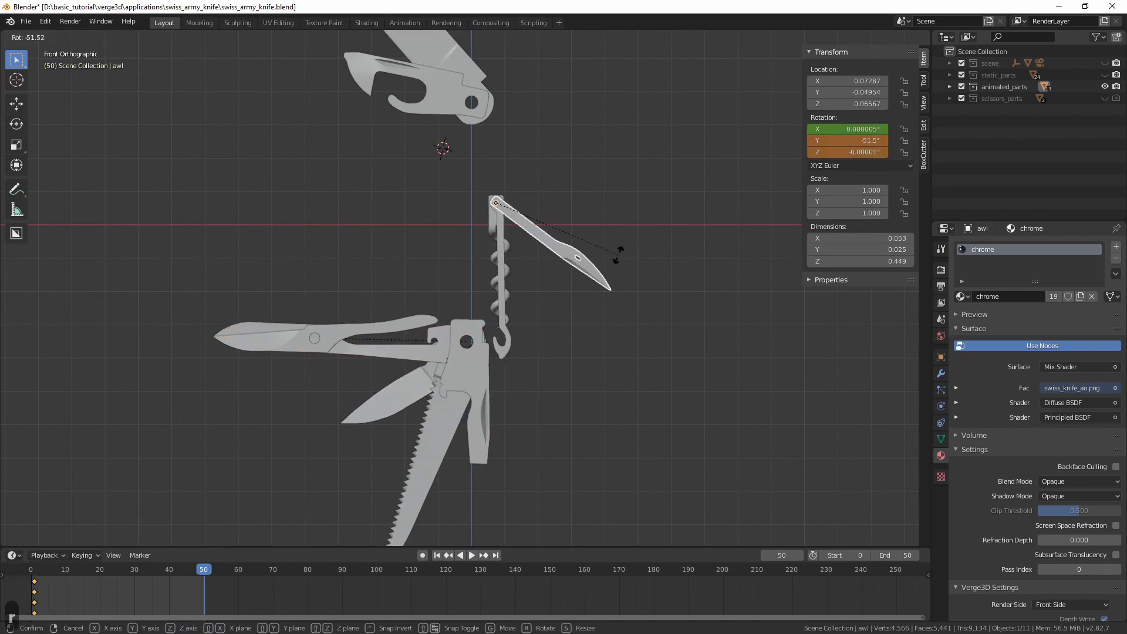
{"action": "left_click", "coordinate": [616, 255]}
{"action": "left_click", "coordinate": [575, 200]}
{"action": "key", "text": "i"}
{"action": "left_click", "coordinate": [554, 278]}
Step: Rotate the hook outward by about -23° and insert a Rotation keyframe at frame 50
{"action": "right_click", "coordinate": [502, 287]}
{"action": "key", "text": "r"}
{"action": "key", "text": "i"}
{"action": "left_click", "coordinate": [616, 298]}
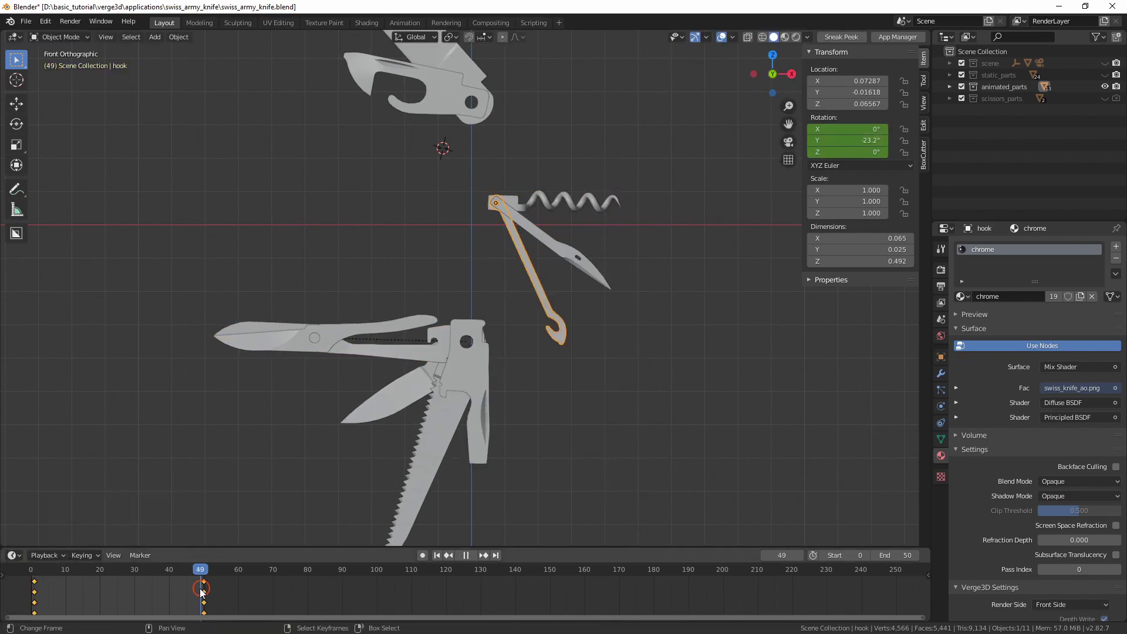
{"action": "mouse_move", "coordinate": [202, 593]}
{"action": "left_mouse_down"}
{"action": "mouse_move", "coordinate": [34, 584]}
{"action": "mouse_move", "coordinate": [198, 597]}
{"action": "mouse_move", "coordinate": [36, 601]}
{"action": "mouse_move", "coordinate": [205, 602]}
{"action": "left_mouse_up"}
Step: Open scissors_secondary by rotating it about -49° around its pin, and insert a Rotation keyframe at frame 50
{"action": "right_click", "coordinate": [350, 337]}
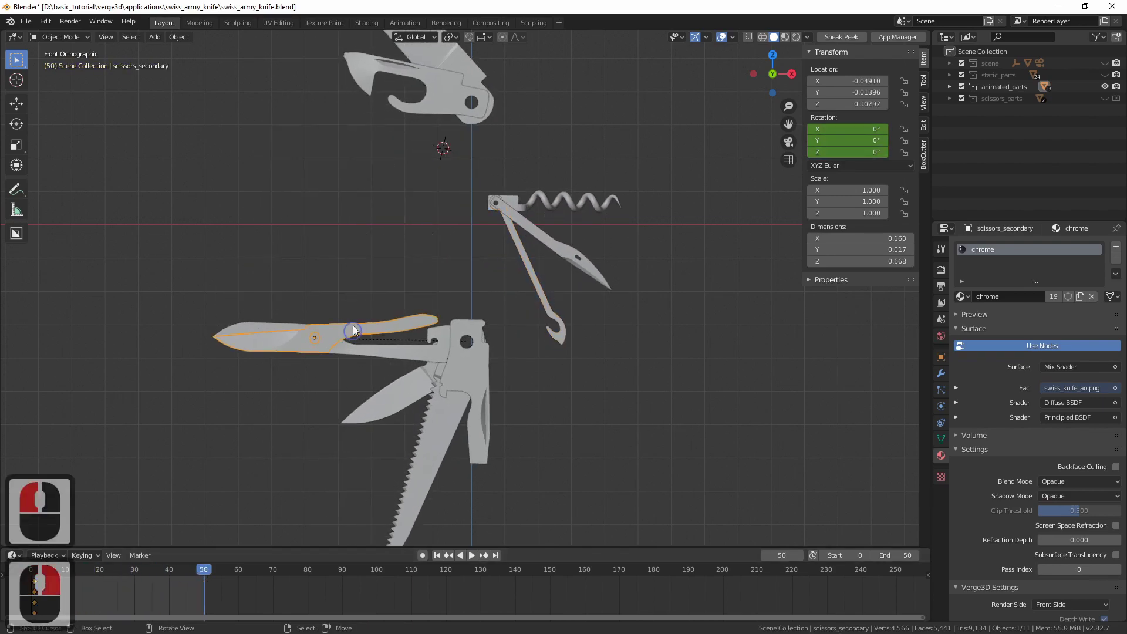
{"action": "key", "text": "r"}
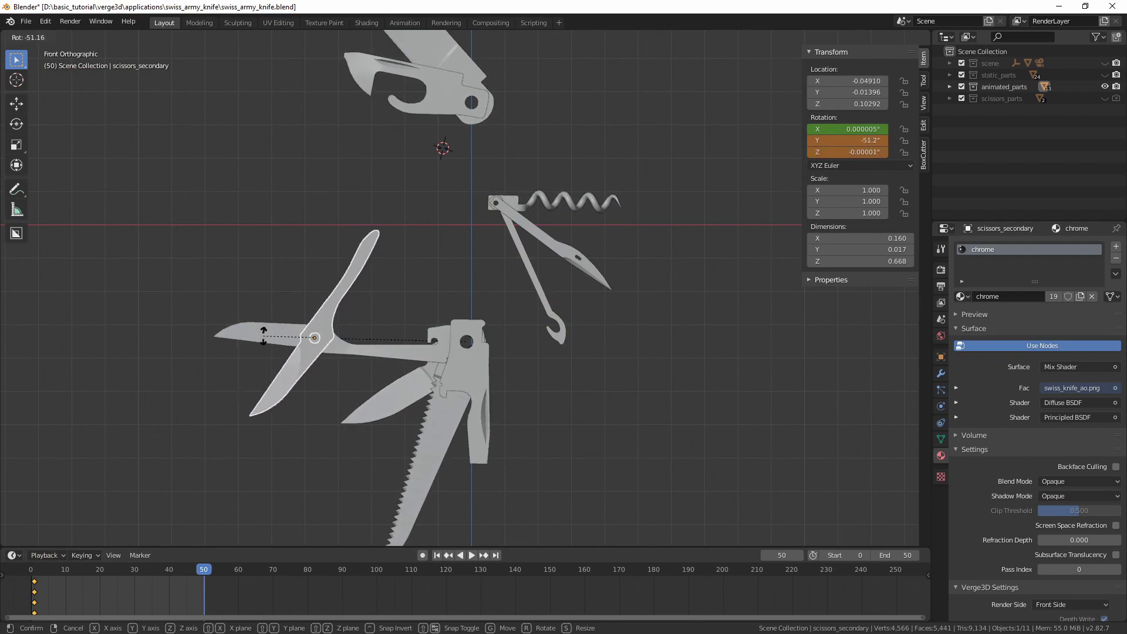
{"action": "key", "text": "Escape"}
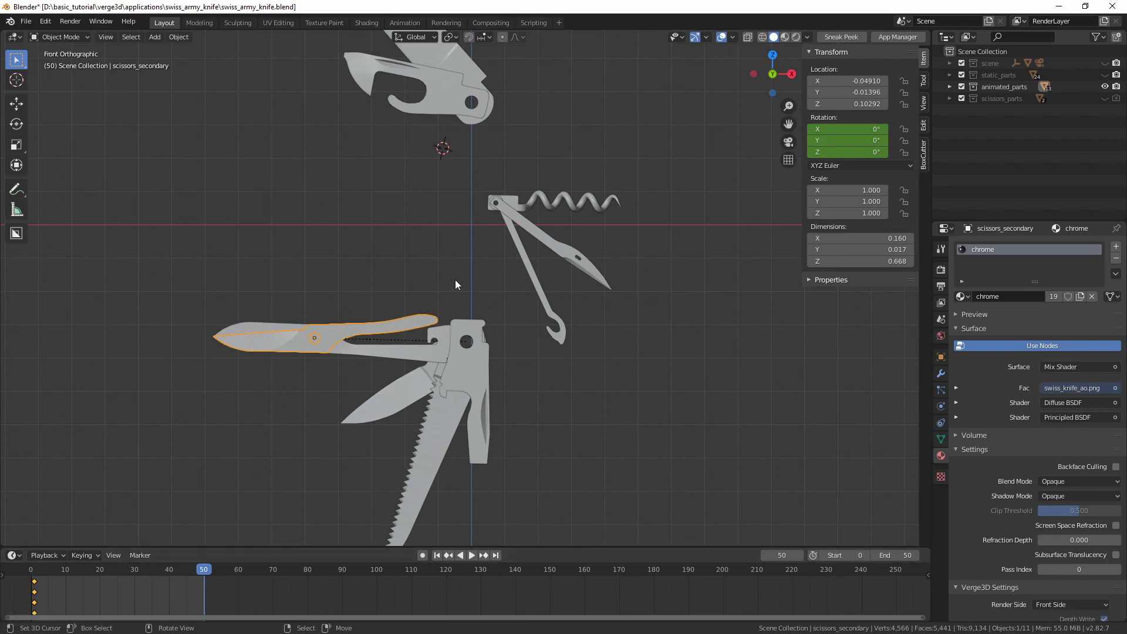
{"action": "key", "text": "i"}
{"action": "key", "text": "Escape"}
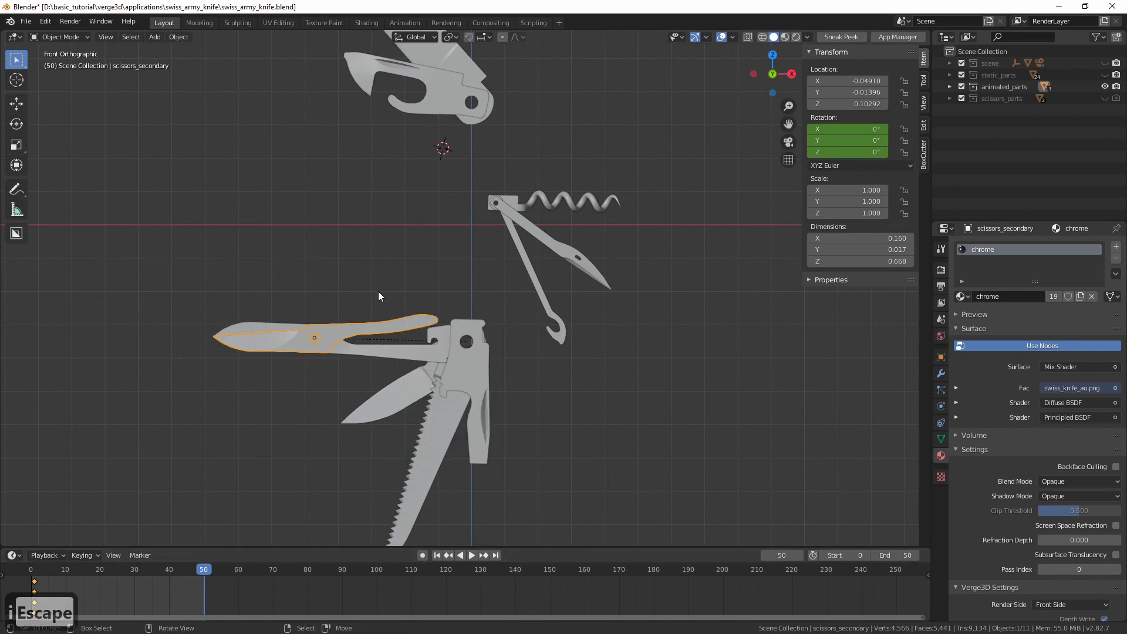
{"action": "key", "text": "r"}
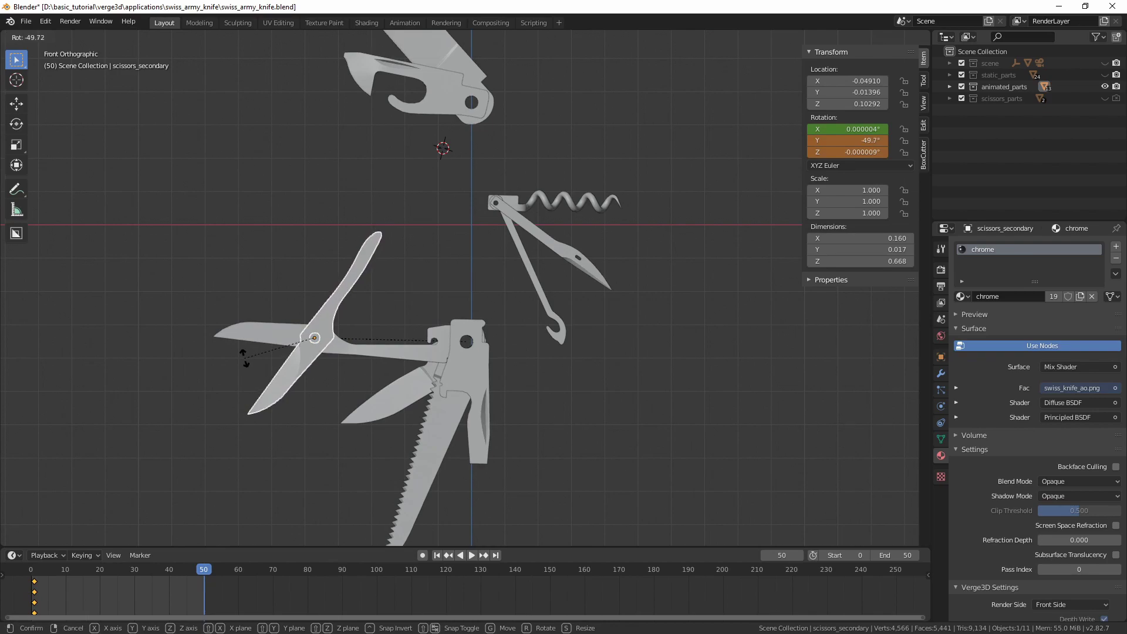
{"action": "left_click", "coordinate": [251, 348]}
{"action": "key", "text": "i"}
{"action": "left_click", "coordinate": [464, 283]}
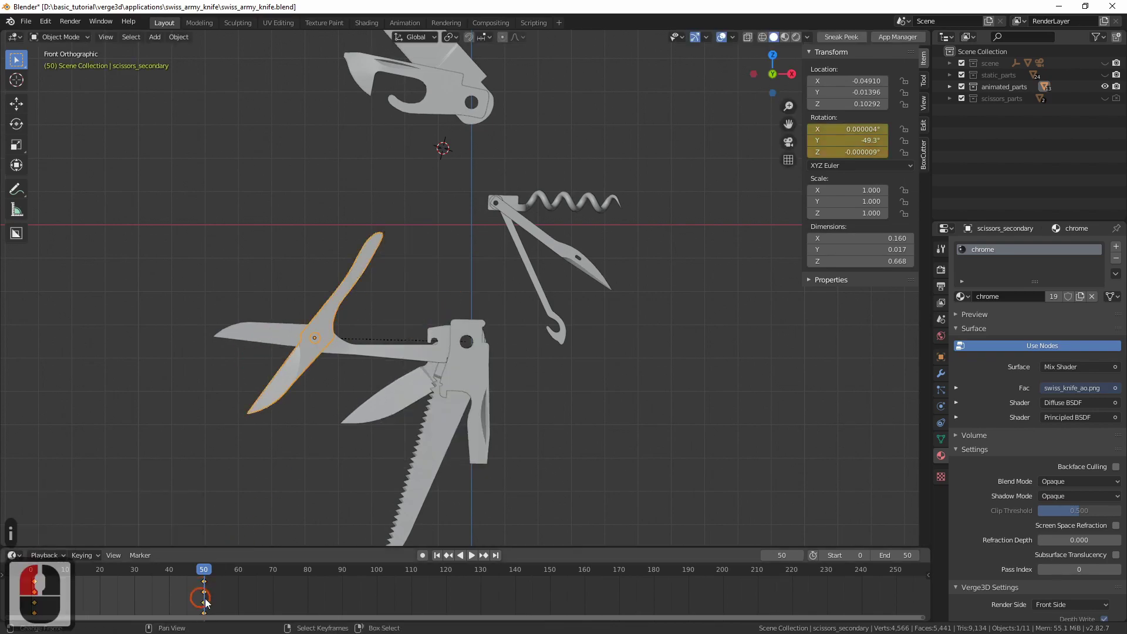
Step: Show the static parts and scrub the timeline between frames 1 and 50 to review the tools opening from several angles
{"action": "left_click_drag", "start_coordinate": [206, 599], "coordinate": [35, 596]}
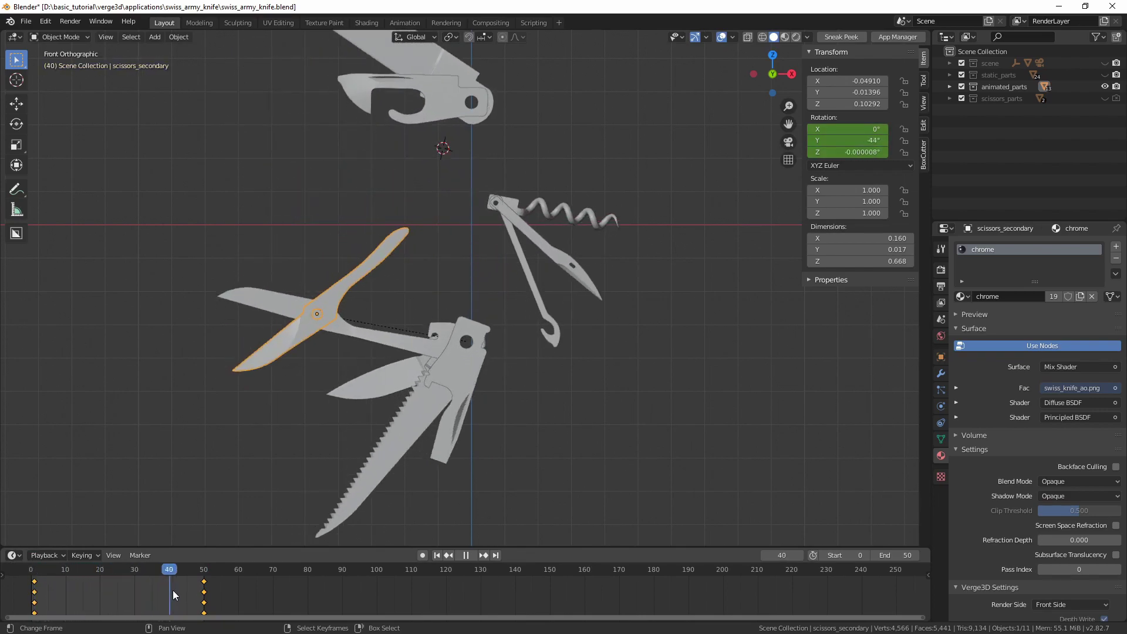
{"action": "left_click_drag", "start_coordinate": [203, 595], "coordinate": [204, 595]}
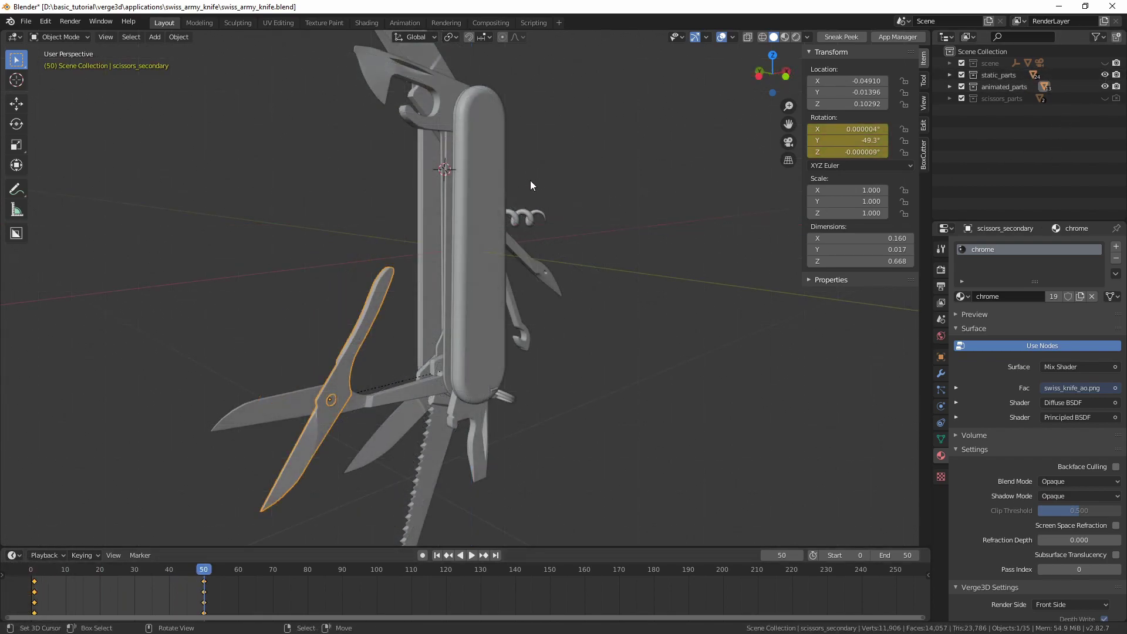
{"action": "middle_click_drag", "start_coordinate": [507, 203], "coordinate": [458, 232]}
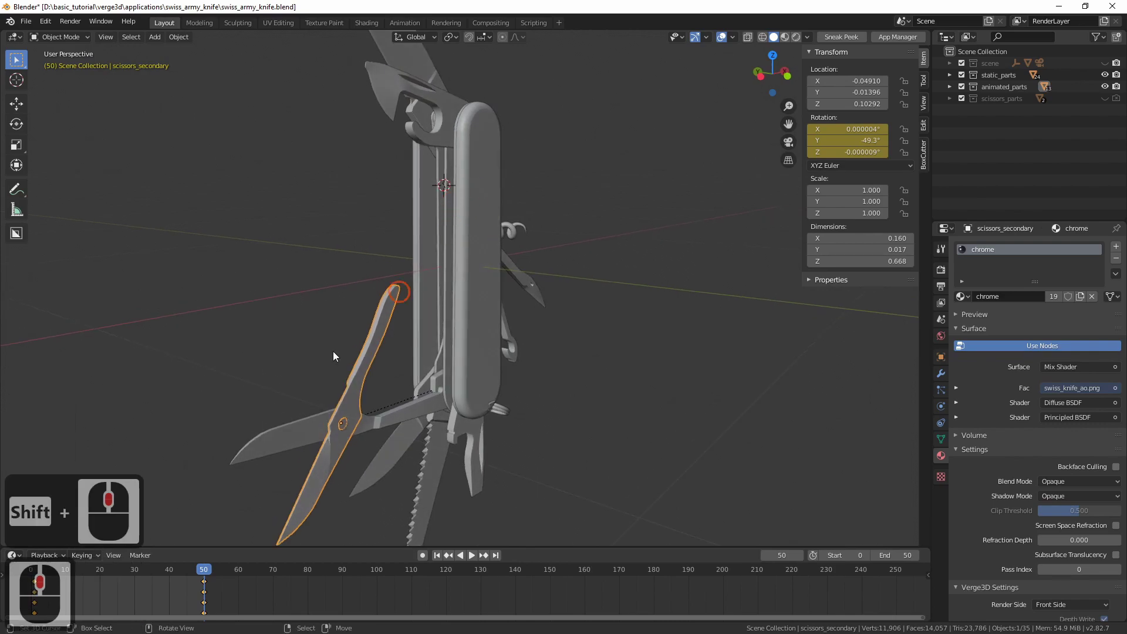
{"action": "left_click_drag", "start_coordinate": [37, 593], "coordinate": [120, 601]}
{"action": "middle_click_drag", "start_coordinate": [357, 355], "coordinate": [419, 317]}
{"action": "mouse_move", "coordinate": [420, 317]}
{"action": "middle_mouse_down"}
{"action": "mouse_move", "coordinate": [526, 298]}
{"action": "mouse_move", "coordinate": [438, 312]}
{"action": "middle_mouse_up"}
Step: Go to frame 20 and examine how the open scissors_secondary part sits against the knife's case from up close
{"action": "left_click_drag", "start_coordinate": [122, 592], "coordinate": [100, 582]}
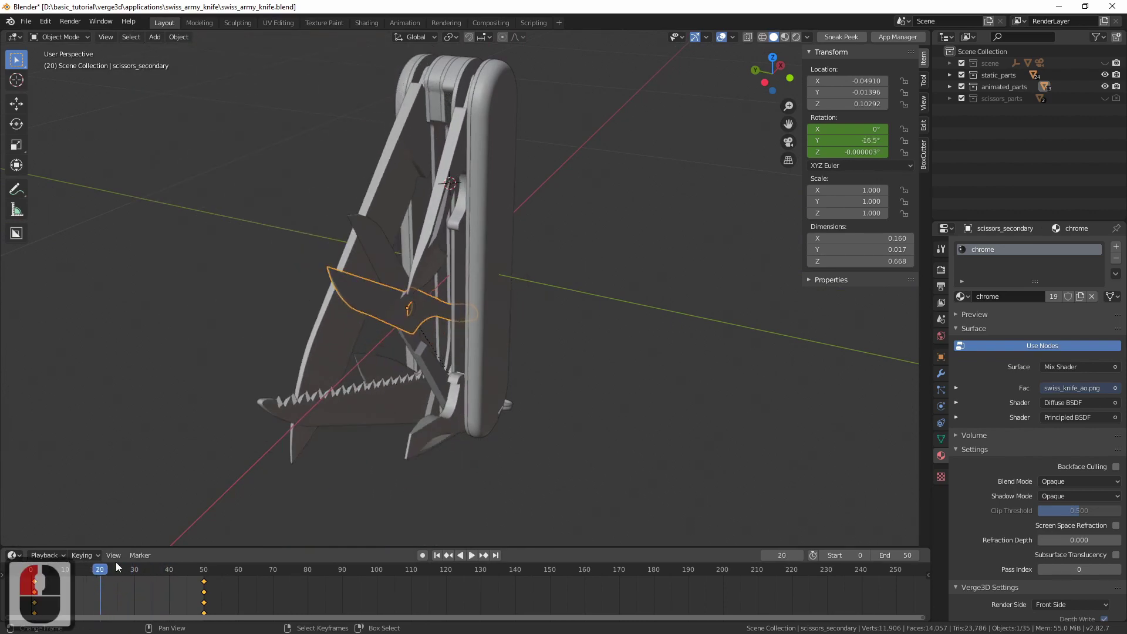
{"action": "middle_click_drag", "start_coordinate": [414, 311], "coordinate": [491, 290]}
{"action": "middle_click_drag", "start_coordinate": [491, 290], "coordinate": [482, 255], "text": "ctrl"}
{"action": "middle_click_drag", "start_coordinate": [411, 267], "coordinate": [475, 322]}
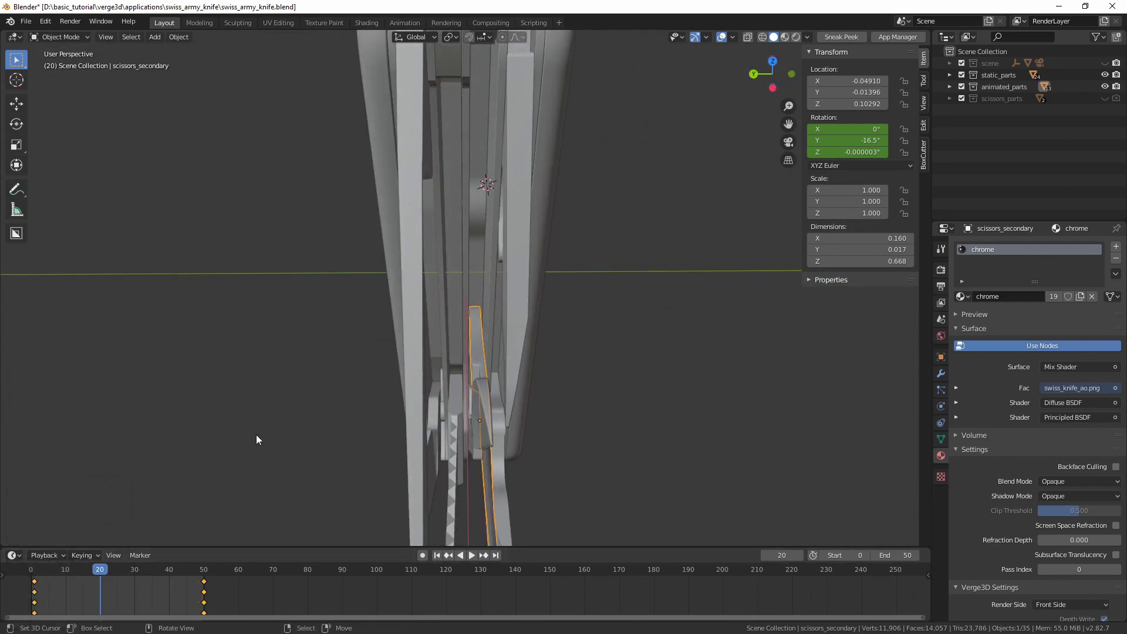
{"action": "middle_click_drag", "start_coordinate": [257, 439], "coordinate": [377, 430]}
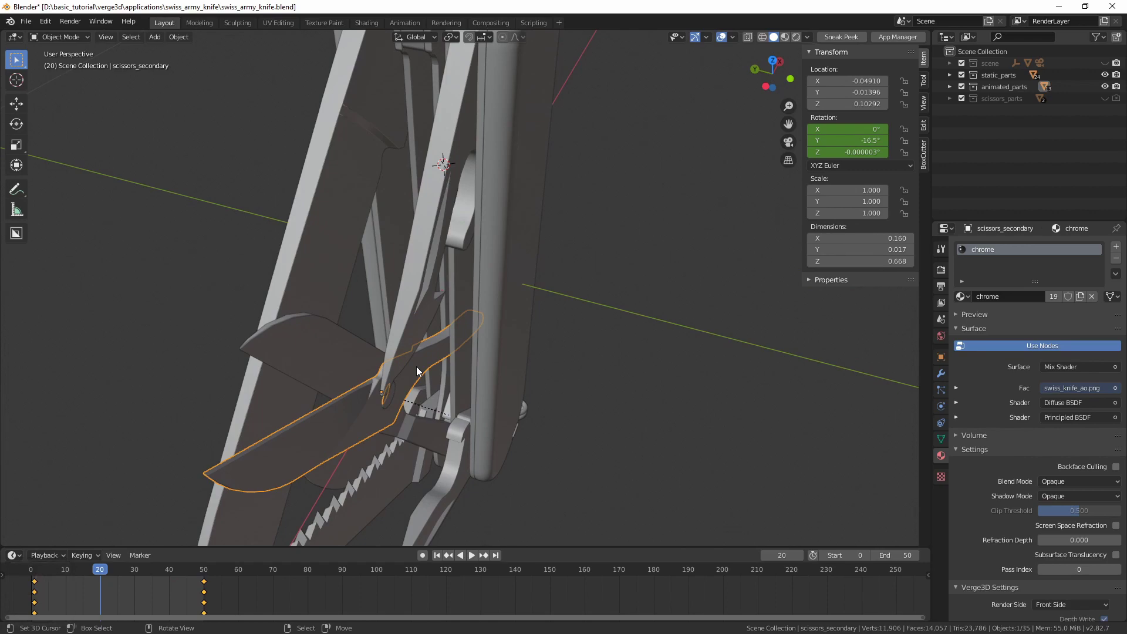
Step: With static_parts hidden, clear the rotation of scissors_secondary at frame 20 and insert a Rotation keyframe there
{"action": "key", "text": "KP_1"}
{"action": "middle_click_drag", "start_coordinate": [340, 395], "coordinate": [412, 340], "text": "shift"}
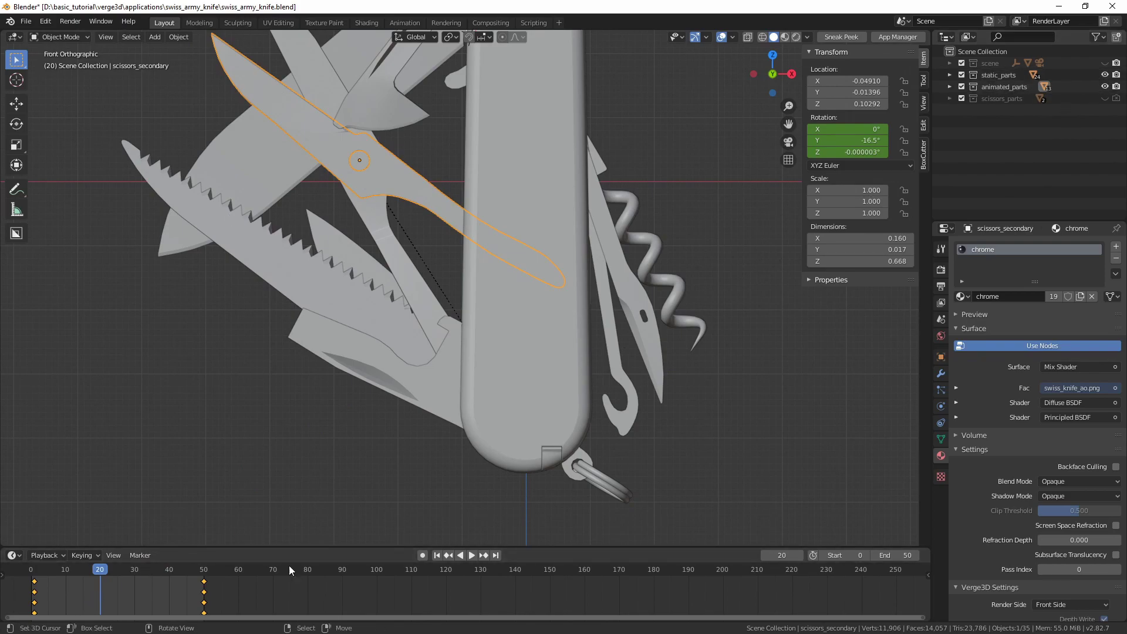
{"action": "left_click", "coordinate": [1105, 75]}
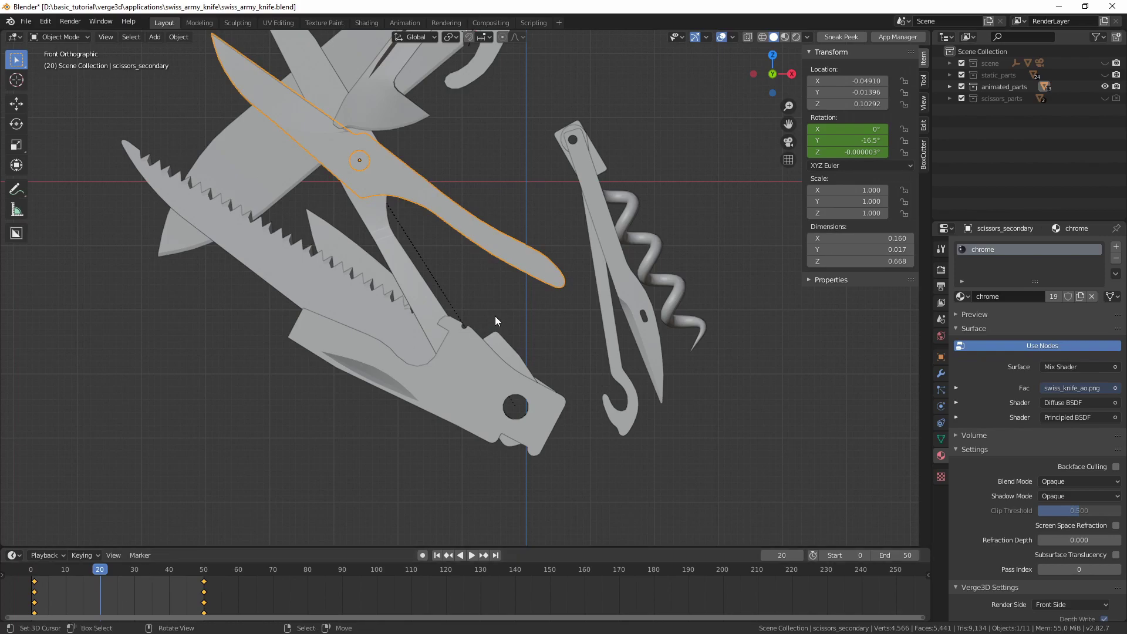
{"action": "key", "text": "alt+r"}
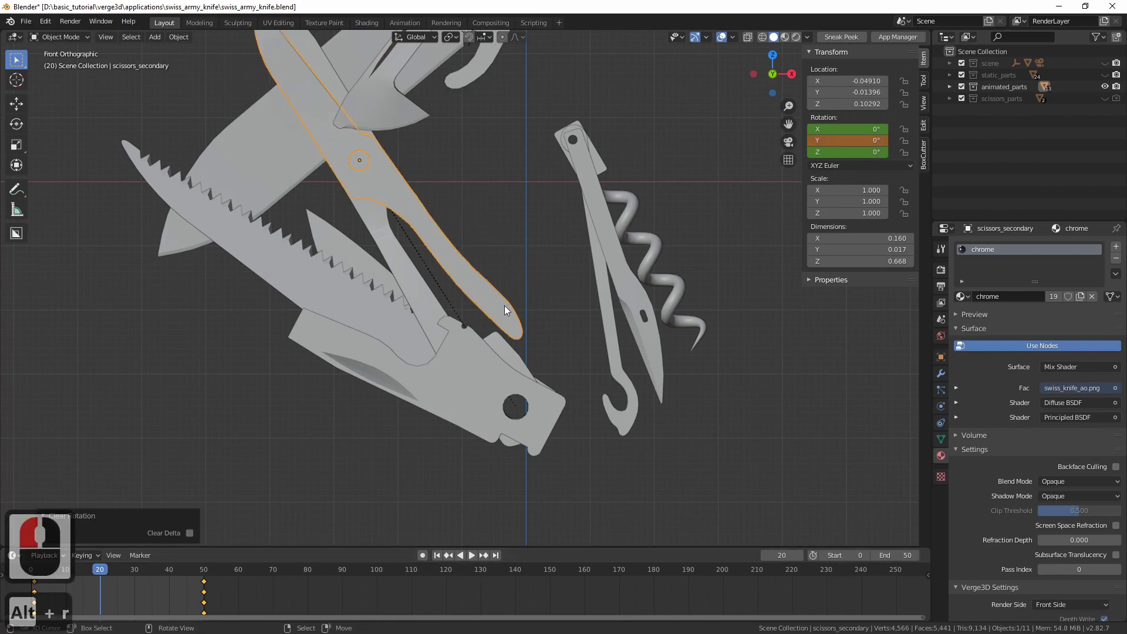
{"action": "key", "text": "i"}
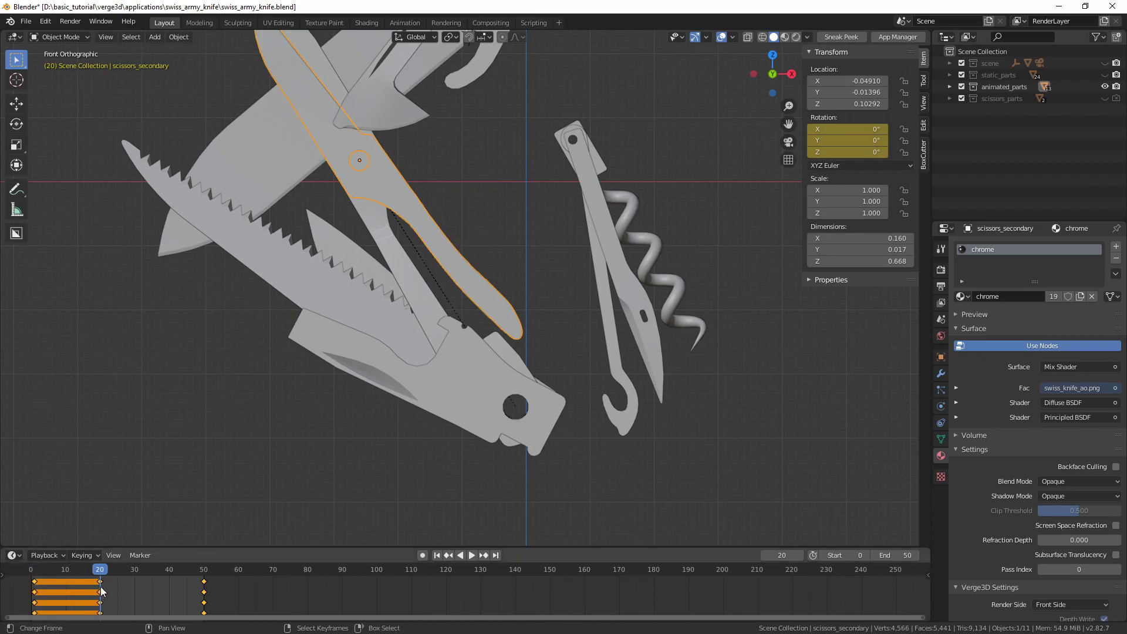
Step: Scrub the timeline from frame 1 through frame 20 to frame 50 to check the motion of scissors_secondary
{"action": "left_click", "coordinate": [33, 596]}
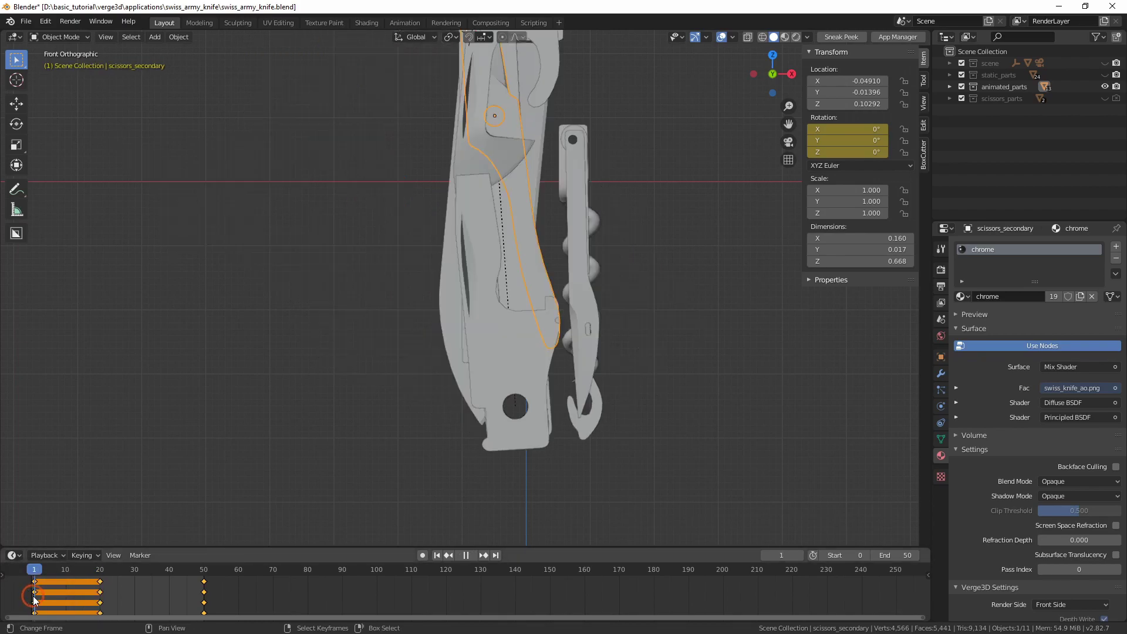
{"action": "left_click_drag", "start_coordinate": [35, 598], "coordinate": [100, 601]}
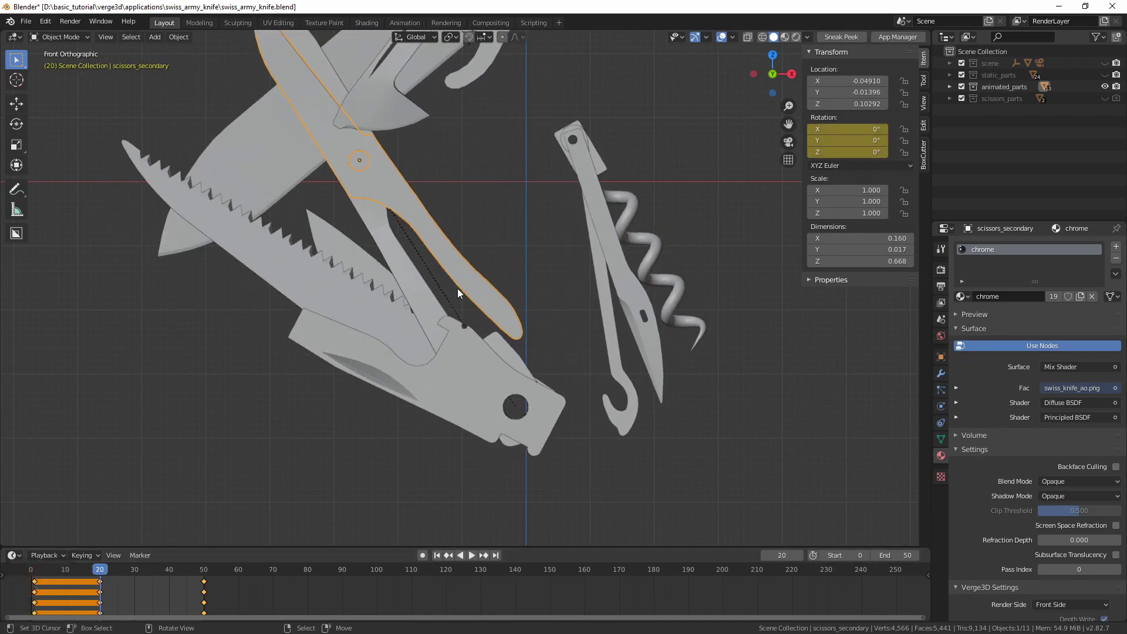
{"action": "left_click_drag", "start_coordinate": [100, 601], "coordinate": [203, 604]}
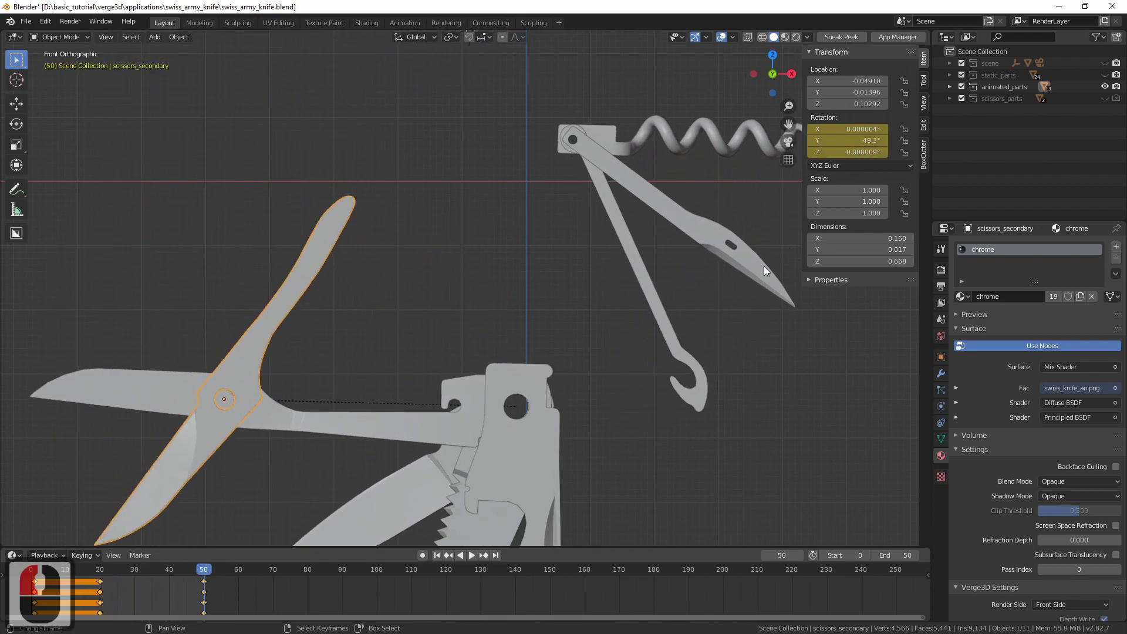
Step: Show the static_parts collection again and examine the fully opened knife from several angles at frame 50
{"action": "left_click", "coordinate": [1105, 75]}
{"action": "left_click_drag", "start_coordinate": [100, 602], "coordinate": [204, 604]}
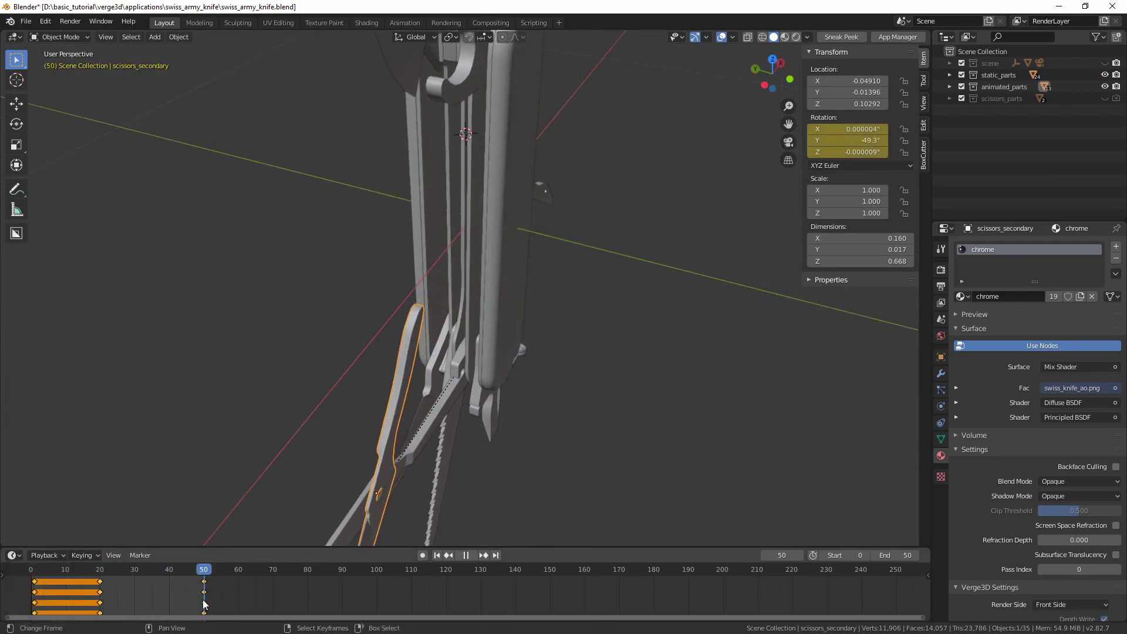
{"action": "key", "text": "KP_1"}
{"action": "middle_click_drag", "start_coordinate": [521, 341], "coordinate": [413, 288]}
{"action": "left_click", "coordinate": [1106, 75]}
{"action": "middle_click_drag", "start_coordinate": [478, 264], "coordinate": [483, 208], "text": "ctrl"}
{"action": "middle_click_drag", "start_coordinate": [483, 209], "coordinate": [525, 226]}
{"action": "middle_click_drag", "start_coordinate": [526, 226], "coordinate": [517, 206], "text": "shift"}
{"action": "middle_click_drag", "start_coordinate": [517, 205], "coordinate": [530, 213]}
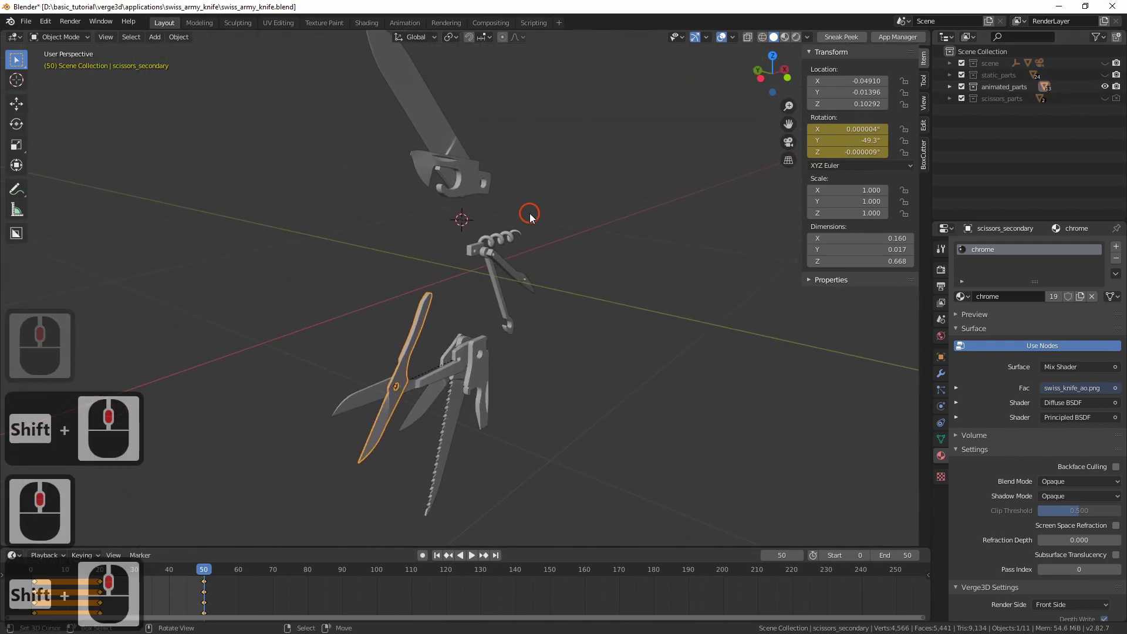
{"action": "left_click", "coordinate": [1106, 75]}
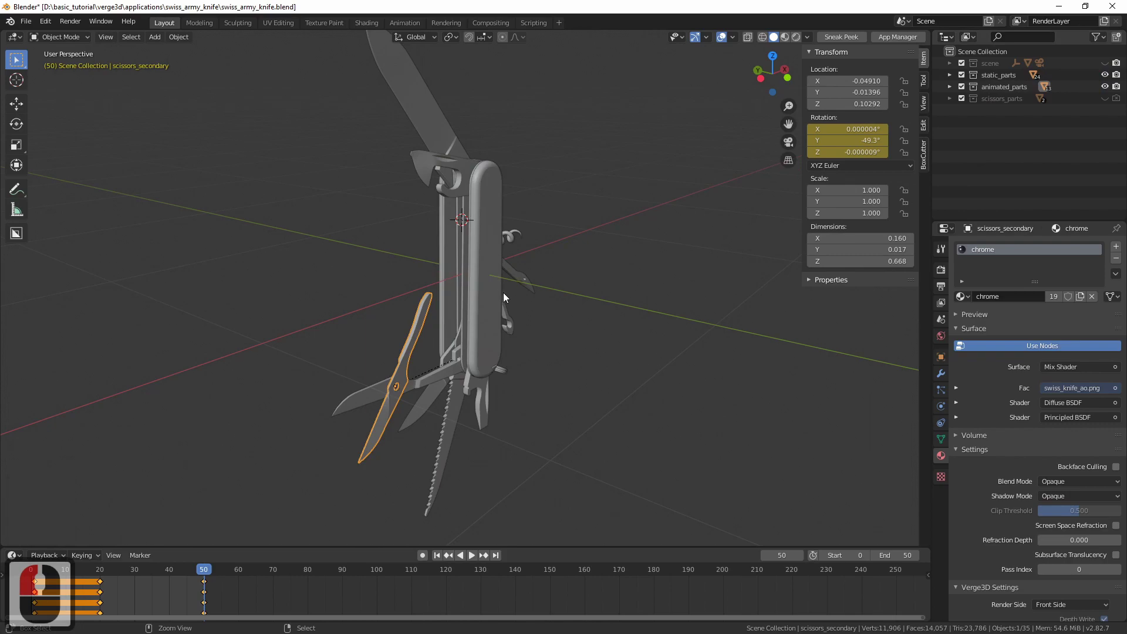
Step: Save the Blender file and export the scene as Verge3D glTF over swiss_army_knife.gltf
{"action": "key", "text": "ctrl+s"}
{"action": "key", "text": "q"}
{"action": "left_click", "coordinate": [524, 280]}
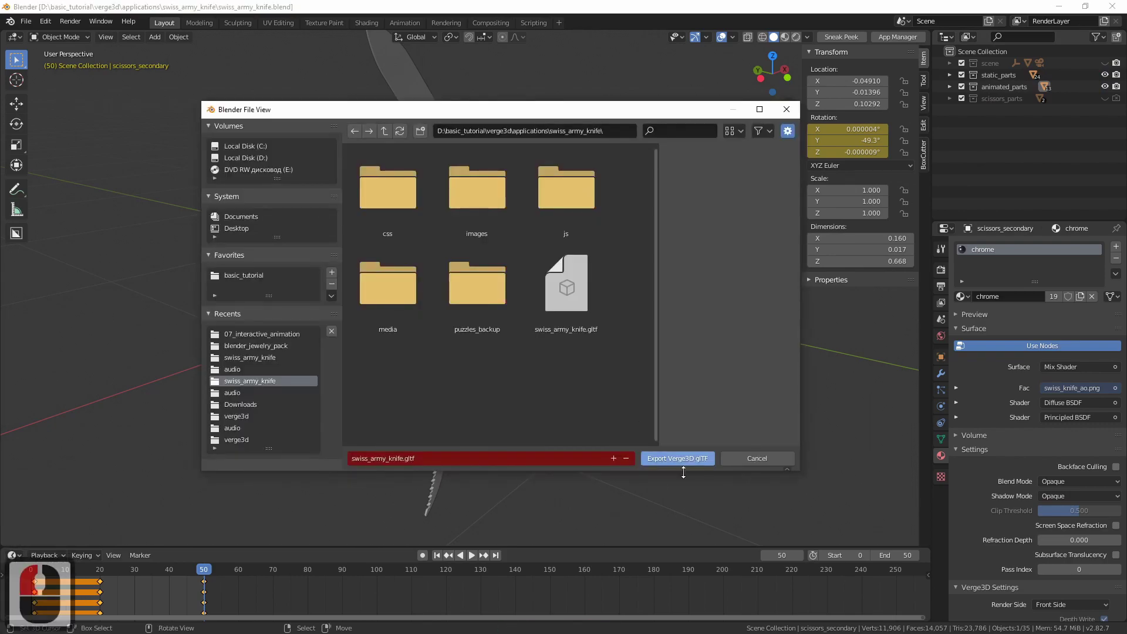
{"action": "left_click", "coordinate": [680, 460]}
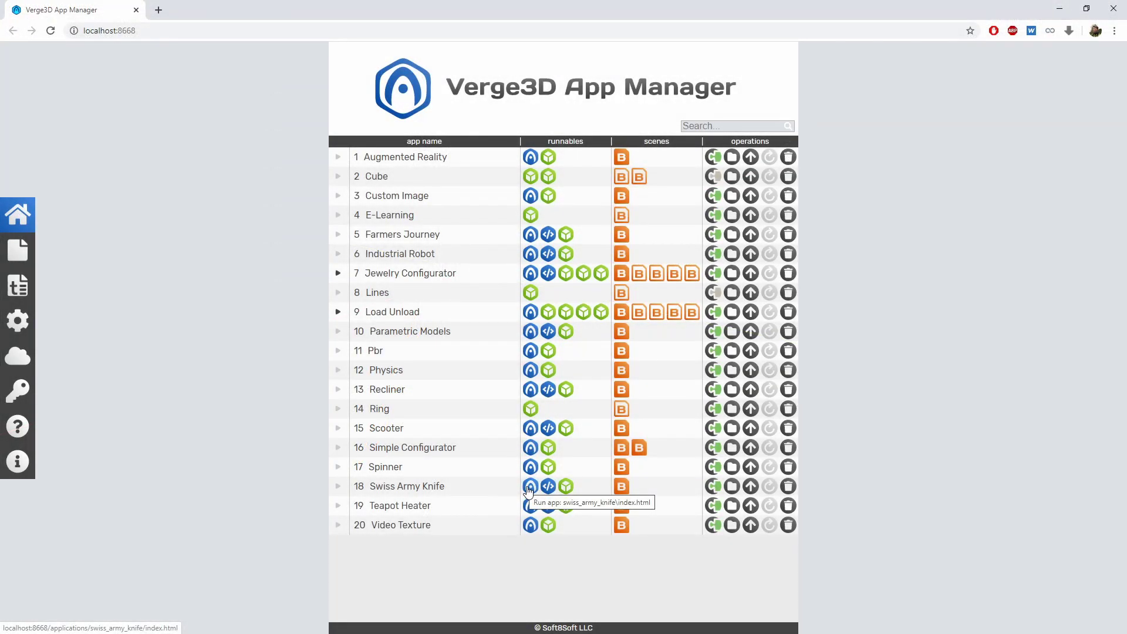
Step: Run the Swiss Army Knife app from the Verge3D App Manager and examine the animated knife from all sides
{"action": "left_click", "coordinate": [527, 487]}
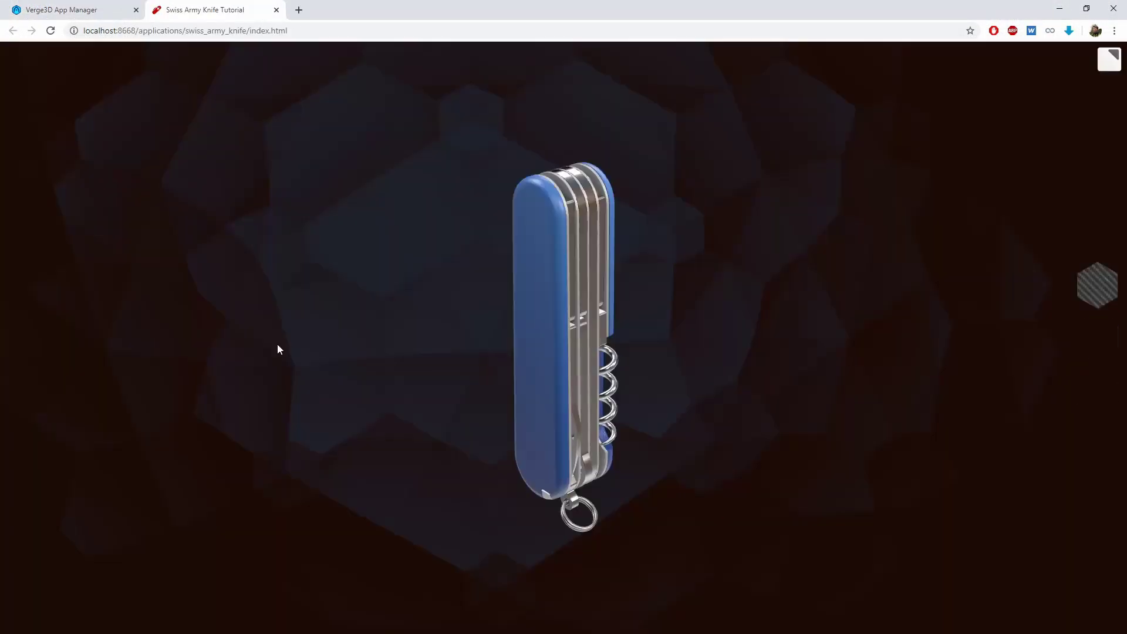
{"action": "left_click_drag", "start_coordinate": [289, 339], "coordinate": [561, 331]}
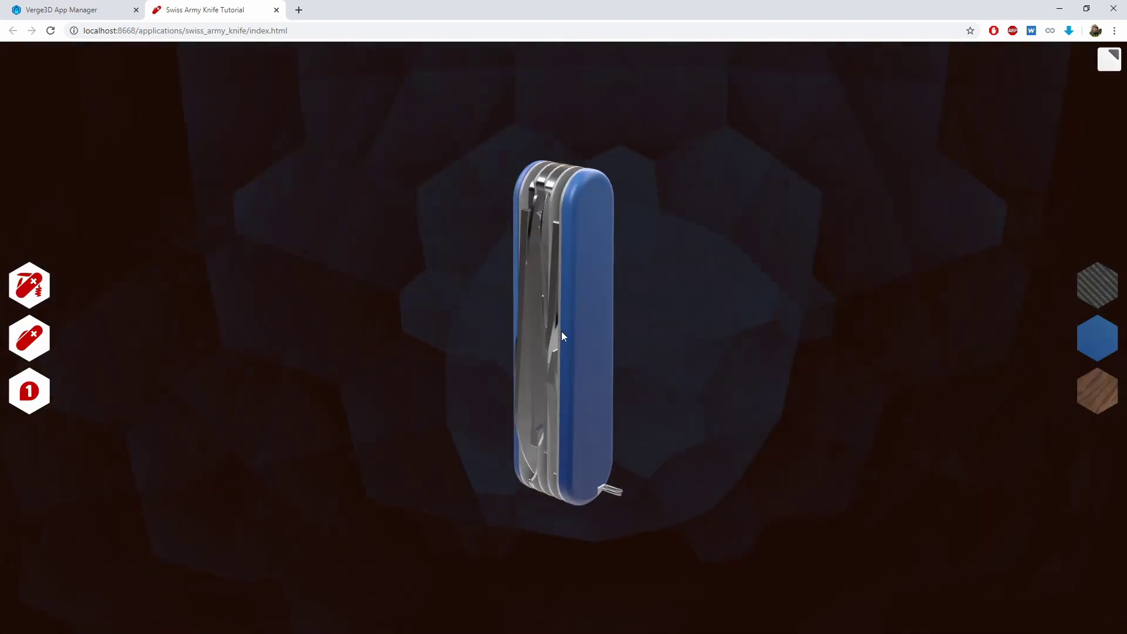
{"action": "left_click_drag", "start_coordinate": [340, 311], "coordinate": [662, 314]}
{"action": "left_click_drag", "start_coordinate": [322, 277], "coordinate": [650, 275]}
{"action": "left_click_drag", "start_coordinate": [397, 292], "coordinate": [676, 293]}
{"action": "left_click_drag", "start_coordinate": [693, 338], "coordinate": [488, 307]}
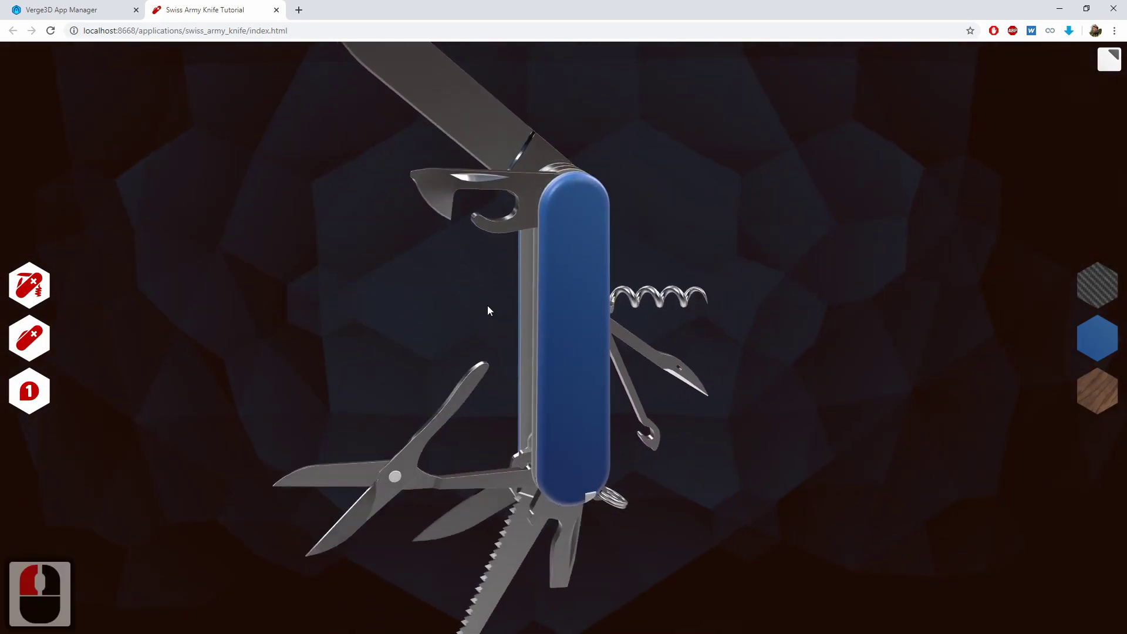
{"action": "left_click", "coordinate": [420, 347]}
Step: Switch back to Blender, select all the animated parts, and disable the Verge3D animation Auto Start for all of them
{"action": "key", "text": "alt+Tab"}
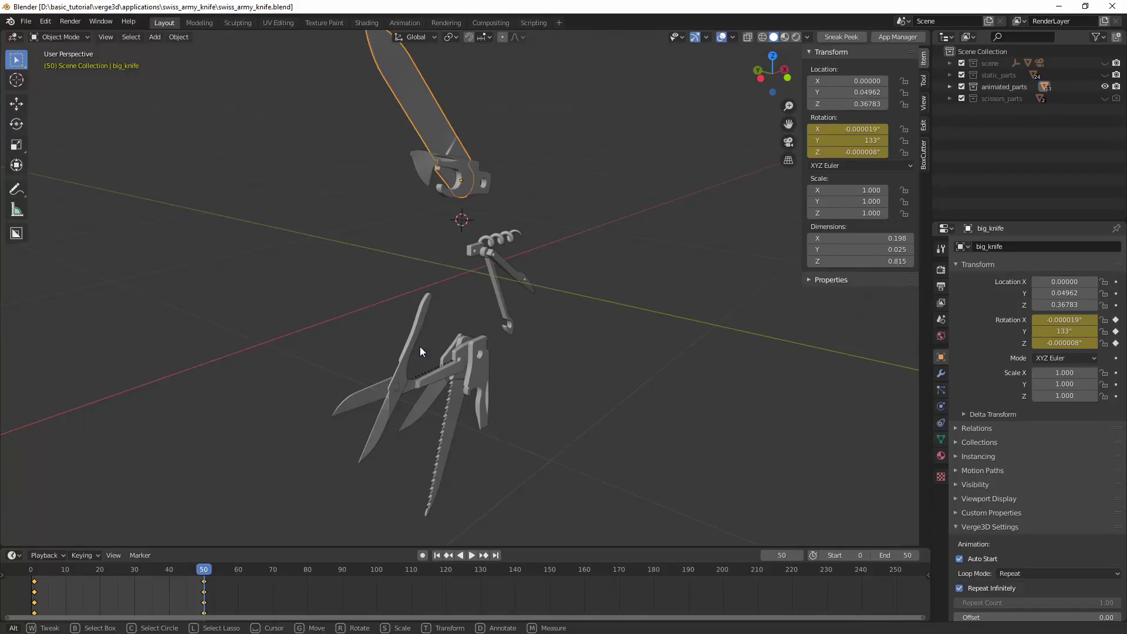
{"action": "middle_click_drag", "start_coordinate": [420, 346], "coordinate": [434, 326]}
{"action": "middle_click_drag", "start_coordinate": [434, 326], "coordinate": [458, 297], "text": "shift"}
{"action": "key", "text": "a"}
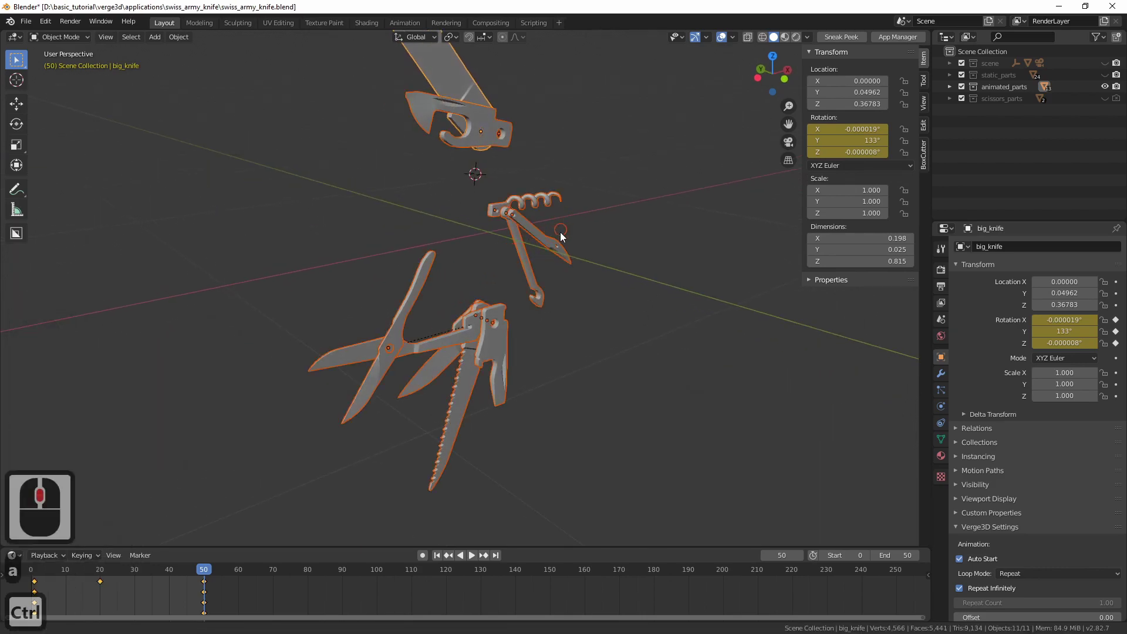
{"action": "middle_click_drag", "start_coordinate": [561, 223], "coordinate": [558, 234], "text": "ctrl"}
{"action": "middle_click_drag", "start_coordinate": [558, 234], "coordinate": [549, 272], "text": "shift"}
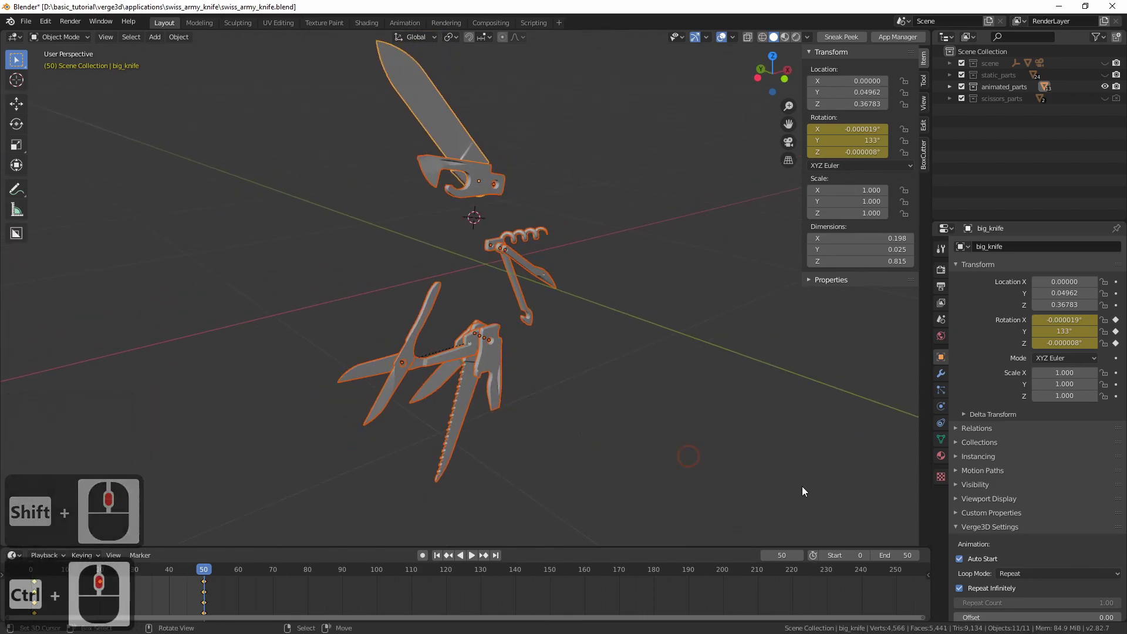
{"action": "left_click", "coordinate": [959, 560], "text": "alt"}
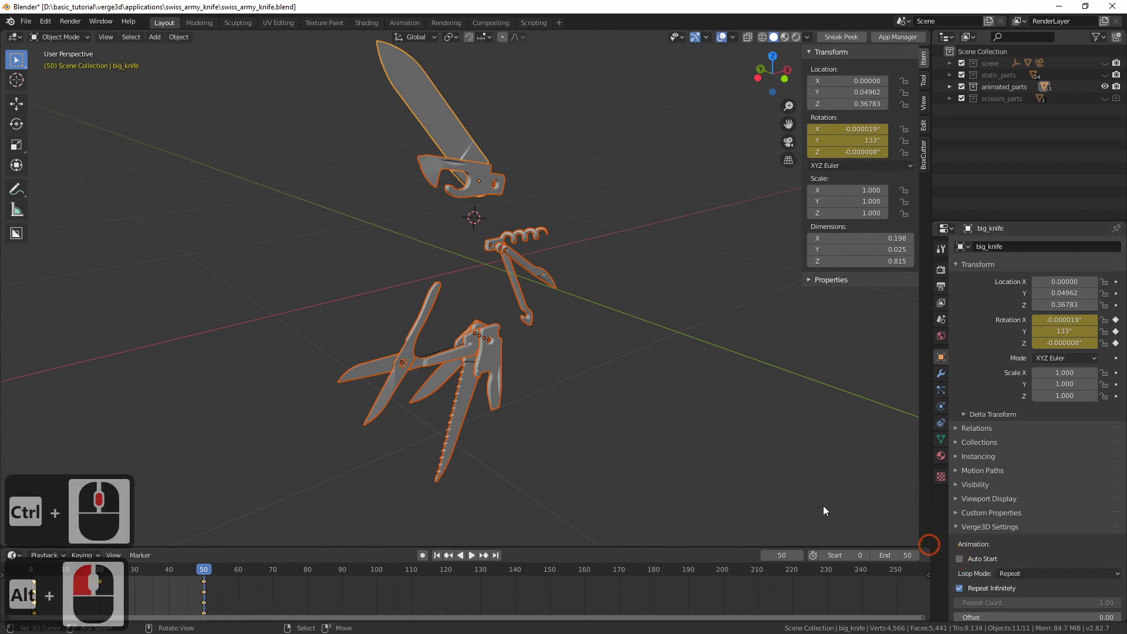
Step: Select the knife's tools one by one to check the Auto Start setting on each of them
{"action": "right_click", "coordinate": [443, 125]}
{"action": "right_click", "coordinate": [431, 164]}
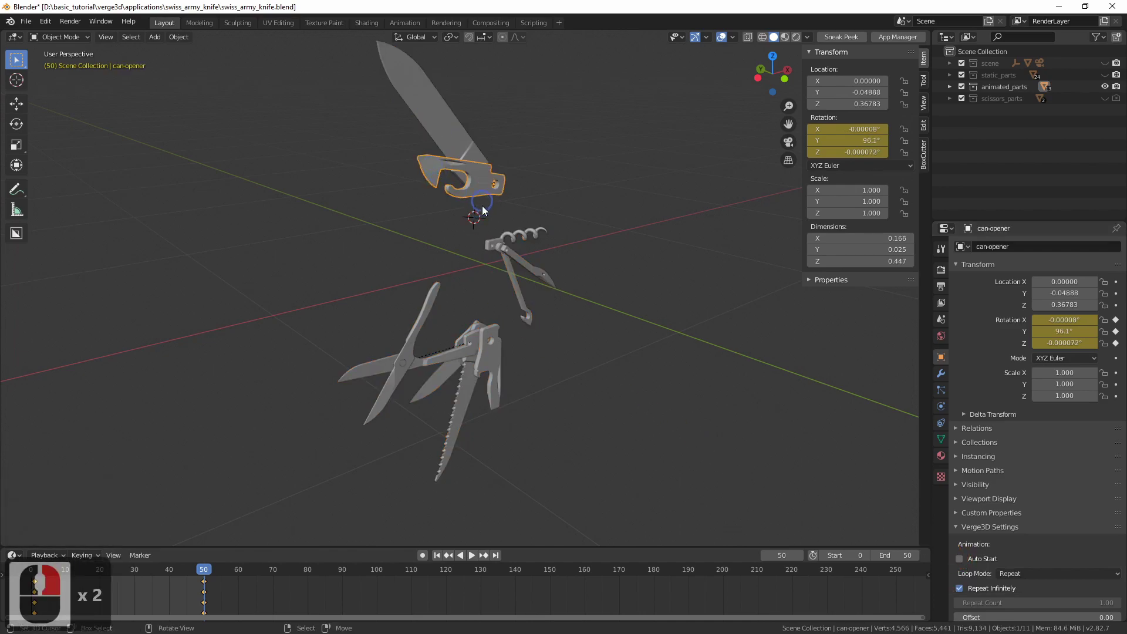
{"action": "right_click", "coordinate": [494, 246]}
{"action": "right_click", "coordinate": [465, 349]}
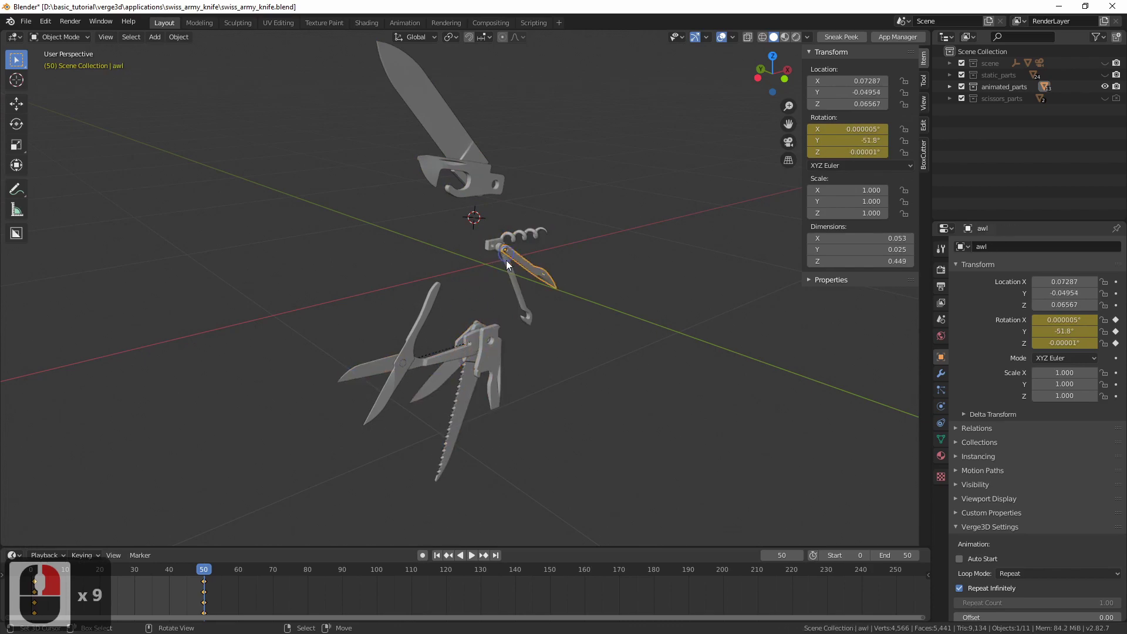
Step: Save the file and export the scene to Verge3D glTF again with the updated animation settings
{"action": "key", "text": "ctrl+s"}
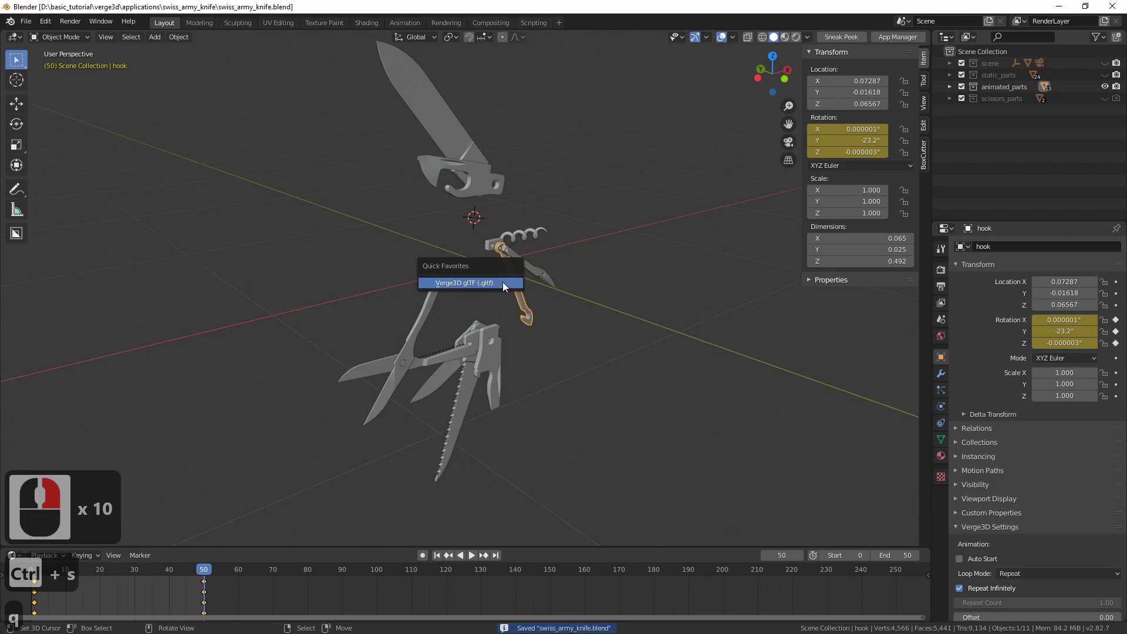
{"action": "left_click", "coordinate": [502, 282]}
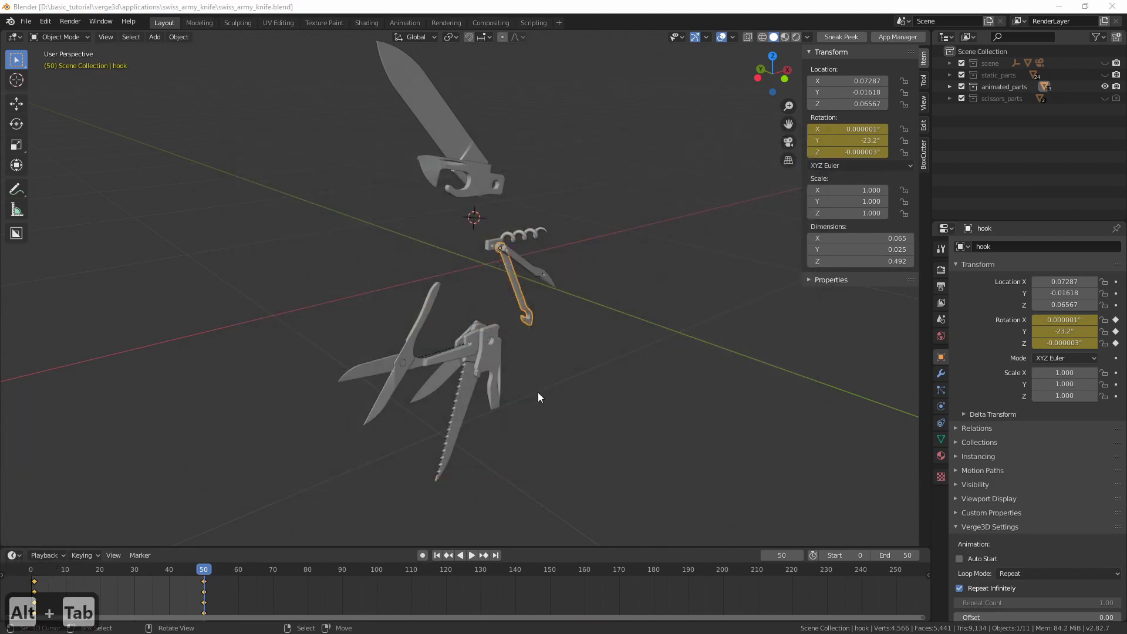
Step: Switch to the browser, reload the Swiss Army Knife app, and examine the knife from several sides
{"action": "key", "text": "alt+Tab"}
{"action": "left_click", "coordinate": [424, 409]}
{"action": "key", "text": "ctrl+r"}
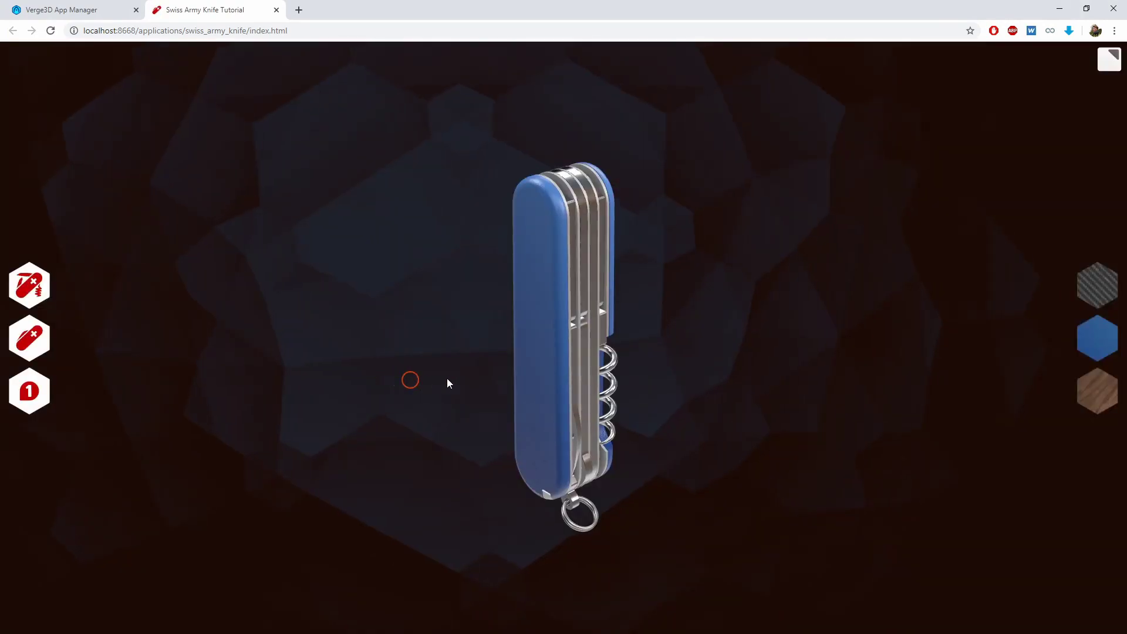
{"action": "left_click_drag", "start_coordinate": [447, 379], "coordinate": [552, 376]}
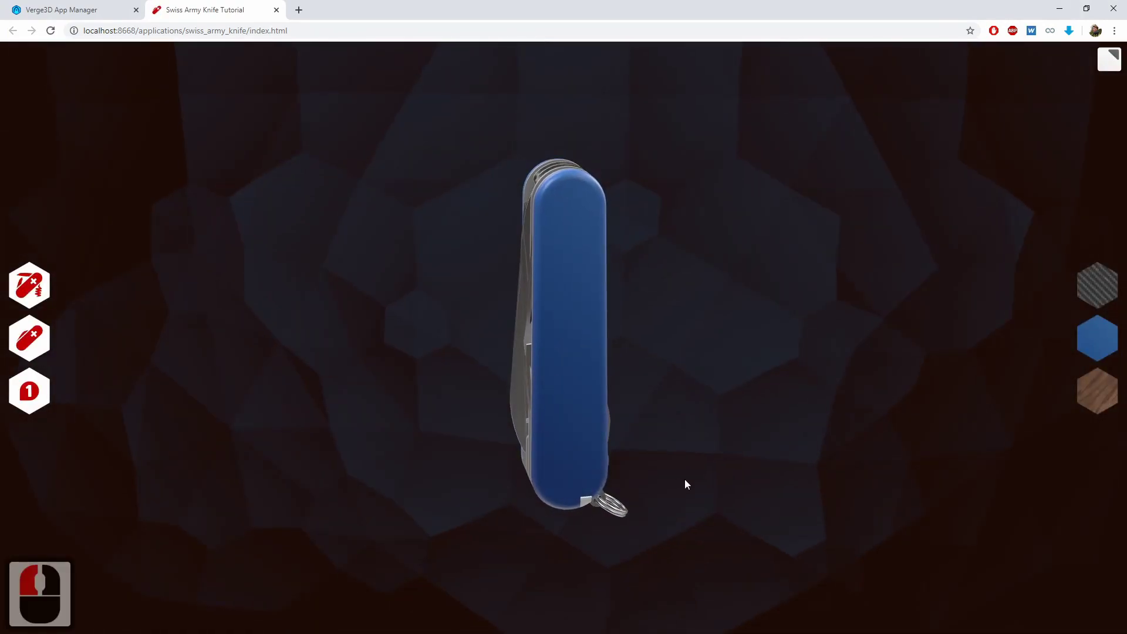
{"action": "left_click_drag", "start_coordinate": [686, 482], "coordinate": [417, 503]}
{"action": "left_click_drag", "start_coordinate": [490, 466], "coordinate": [589, 371]}
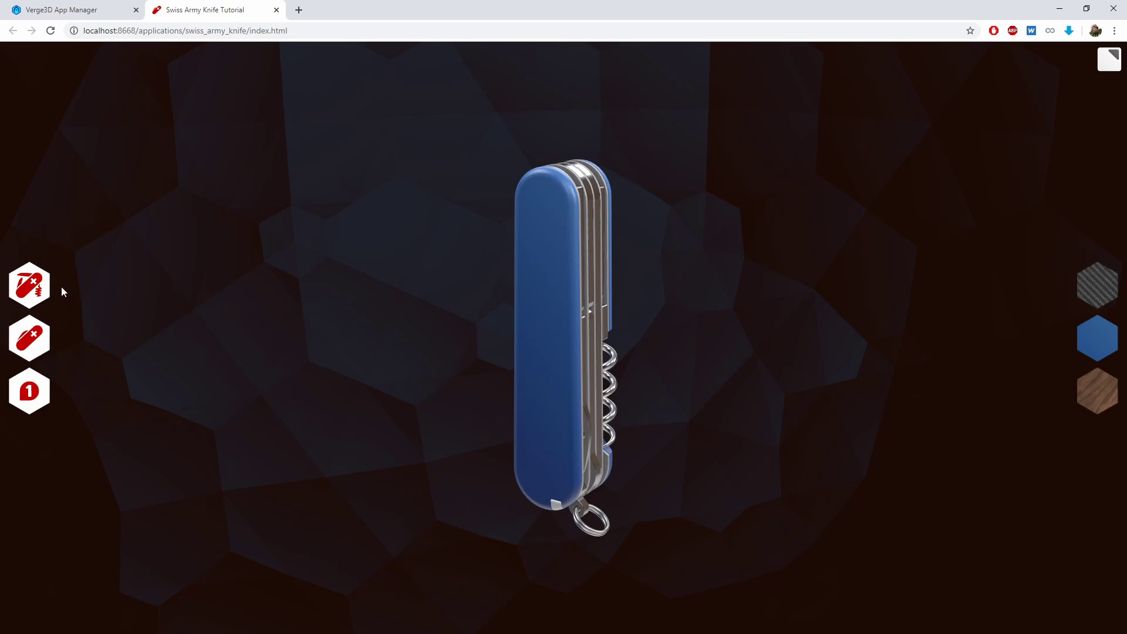
Step: Return to the Verge3D App Manager and open the Swiss Army Knife app in the Puzzles editor
{"action": "left_click", "coordinate": [59, 10]}
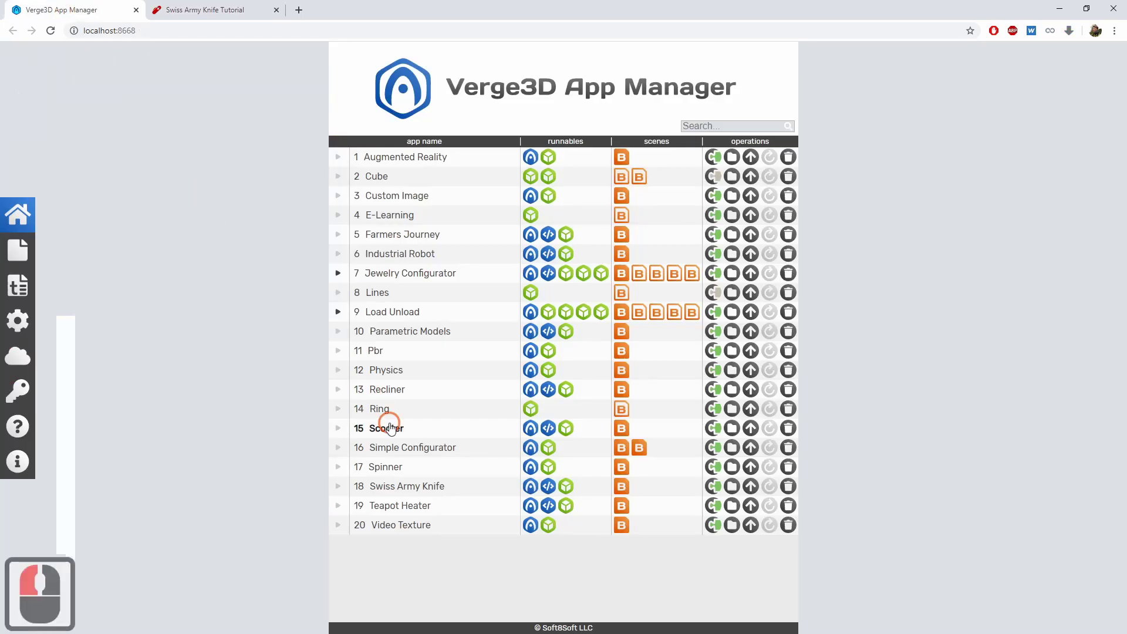
{"action": "left_click", "coordinate": [713, 487]}
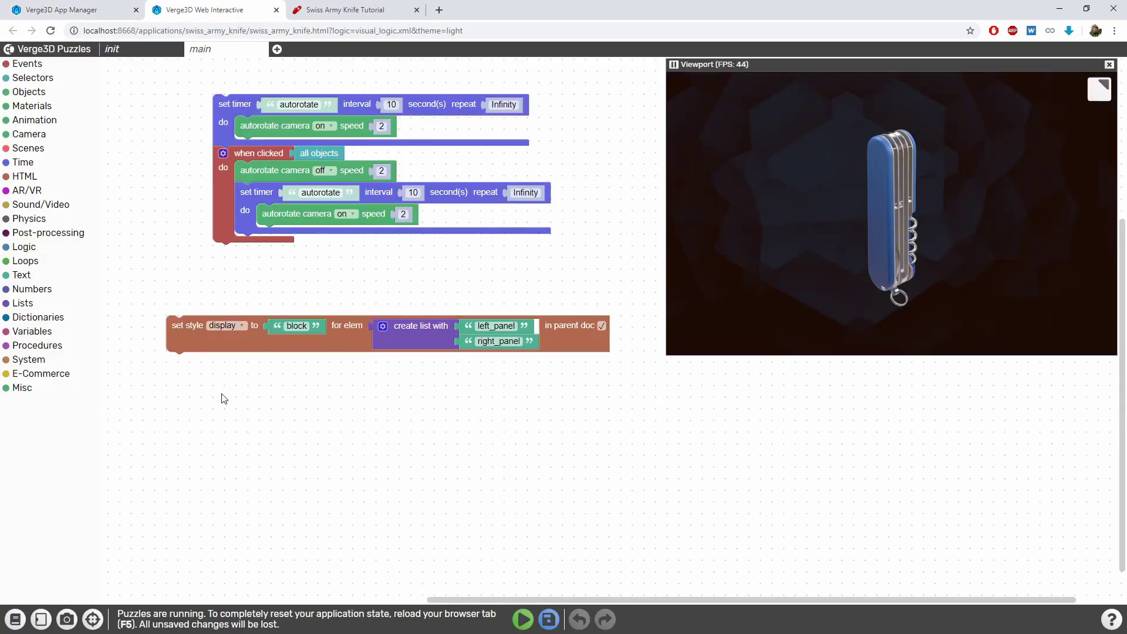
{"action": "left_click_drag", "start_coordinate": [315, 447], "coordinate": [324, 373]}
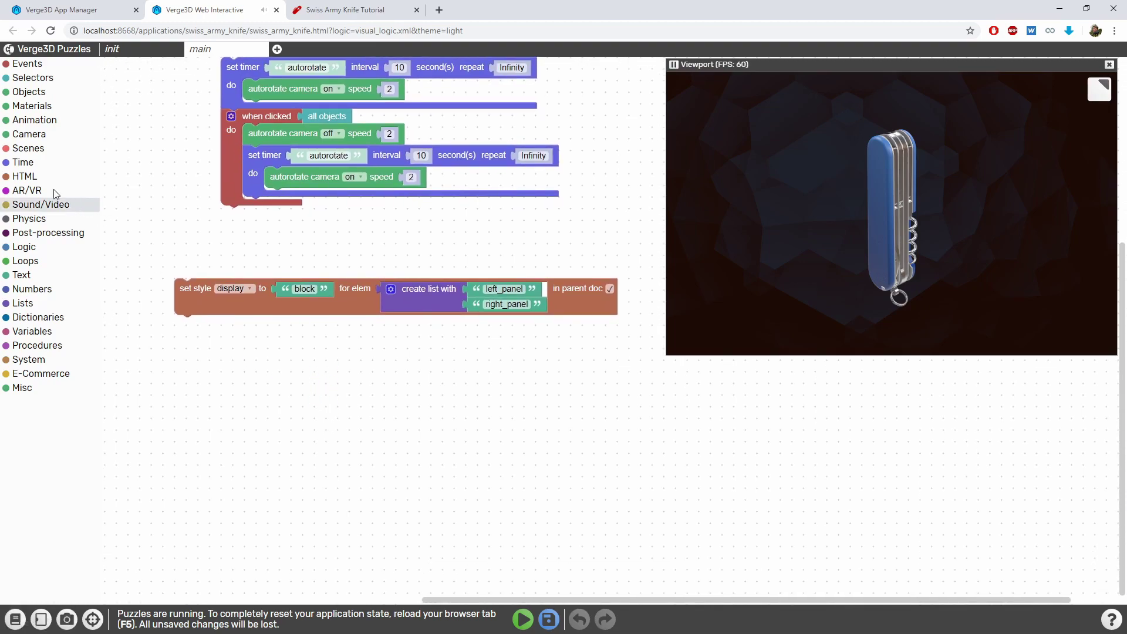
Step: Add an HTML event puzzle below the set style puzzle and set its event type to click
{"action": "left_click", "coordinate": [34, 175]}
{"action": "left_click", "coordinate": [155, 229]}
{"action": "left_click_drag", "start_coordinate": [139, 257], "coordinate": [216, 371]}
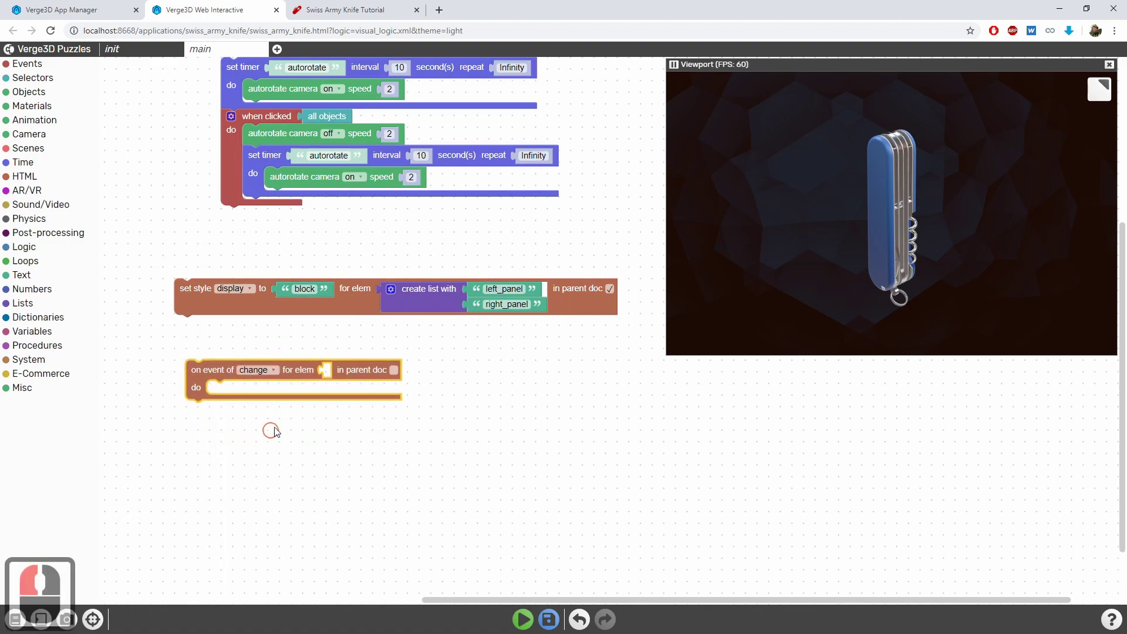
{"action": "middle_click_drag", "start_coordinate": [272, 431], "coordinate": [307, 408]}
{"action": "left_click", "coordinate": [296, 346]}
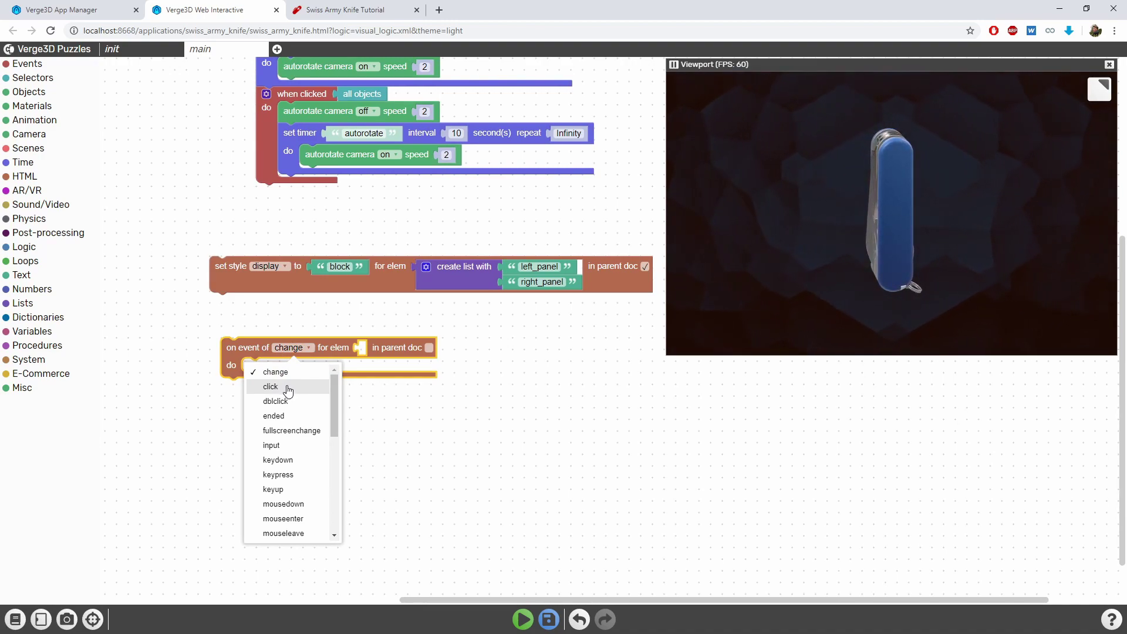
{"action": "left_click", "coordinate": [271, 386]}
{"action": "left_click_drag", "start_coordinate": [243, 348], "coordinate": [238, 355]}
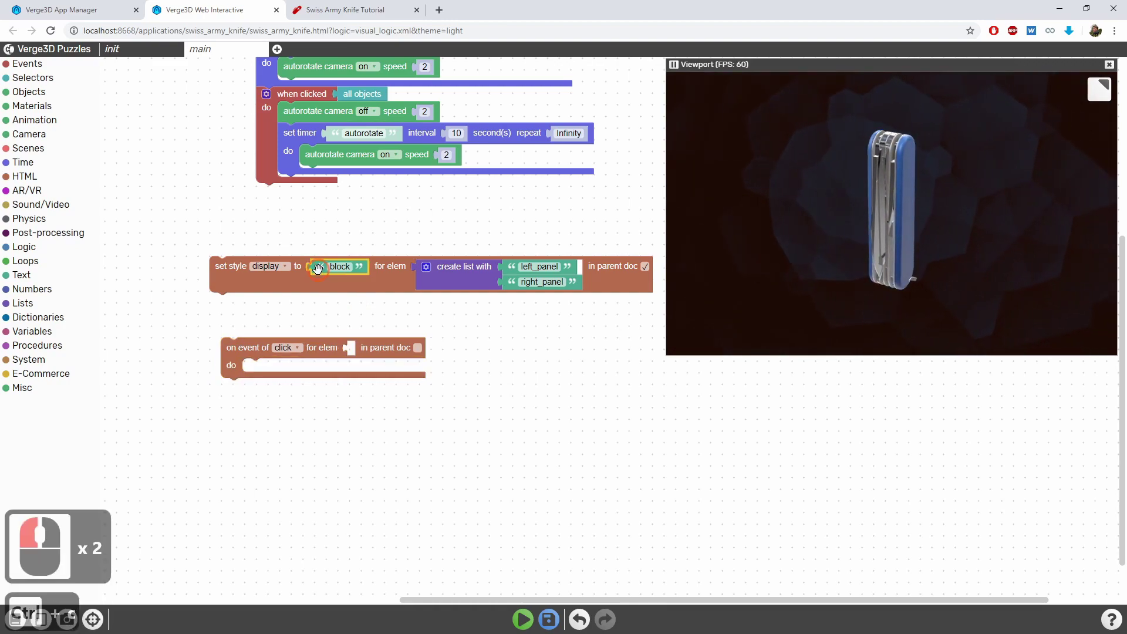
Step: Duplicate the "block" text puzzle, plug the copy into the click event's element slot, and change its text to unfold_button
{"action": "key", "text": "ctrl+c"}
{"action": "key", "text": "ctrl+v"}
{"action": "left_click_drag", "start_coordinate": [598, 342], "coordinate": [351, 346]}
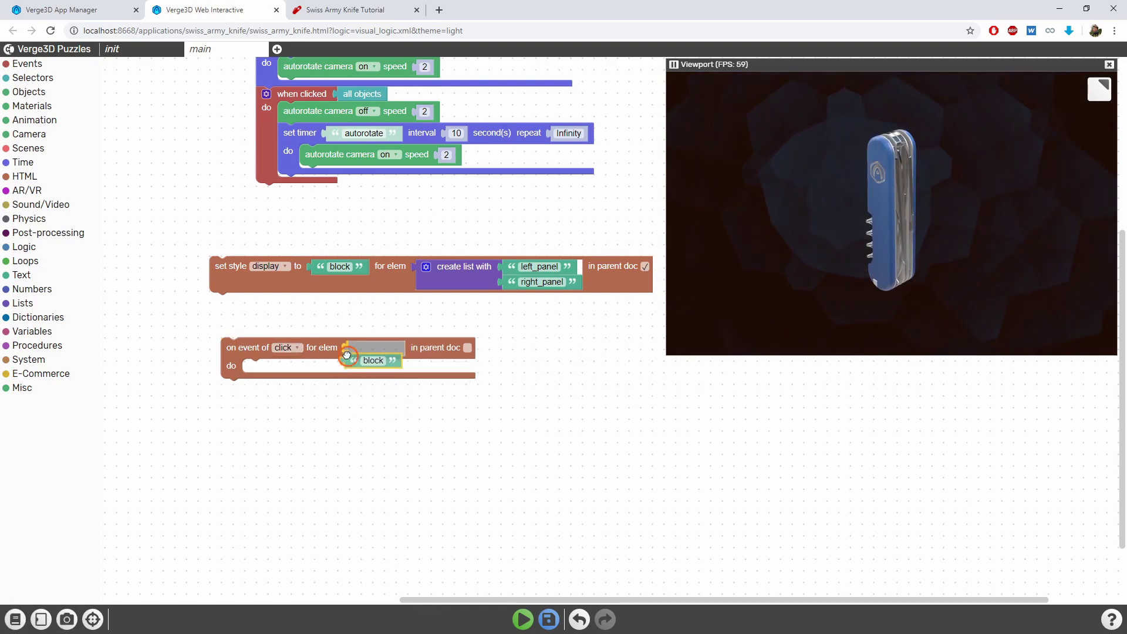
{"action": "double_click", "coordinate": [376, 348]}
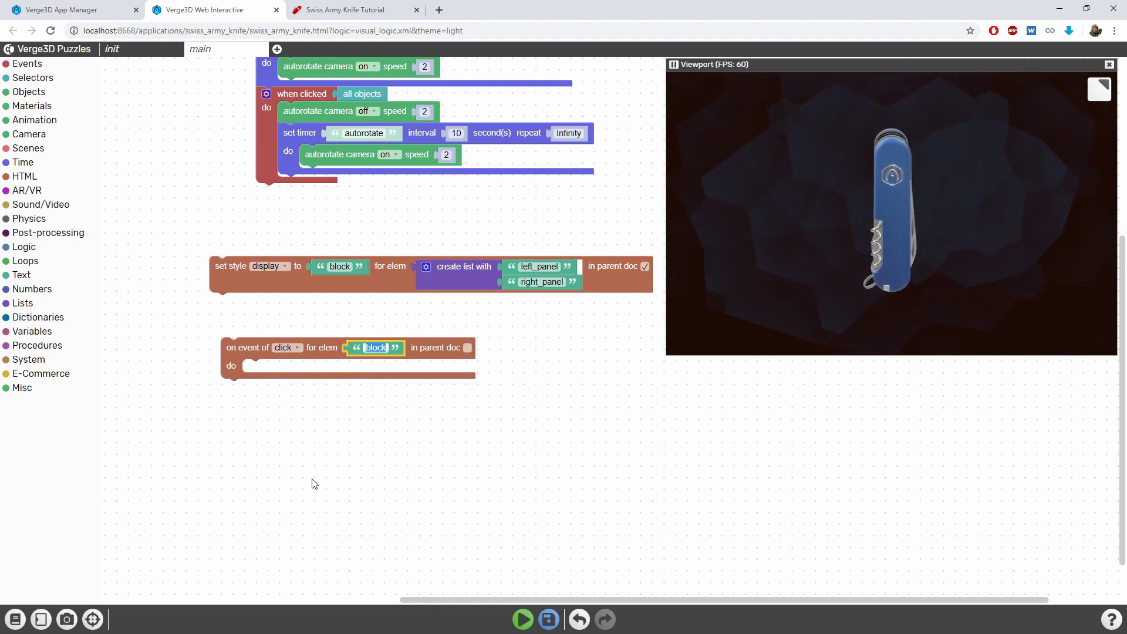
{"action": "type", "text": "unfold"}
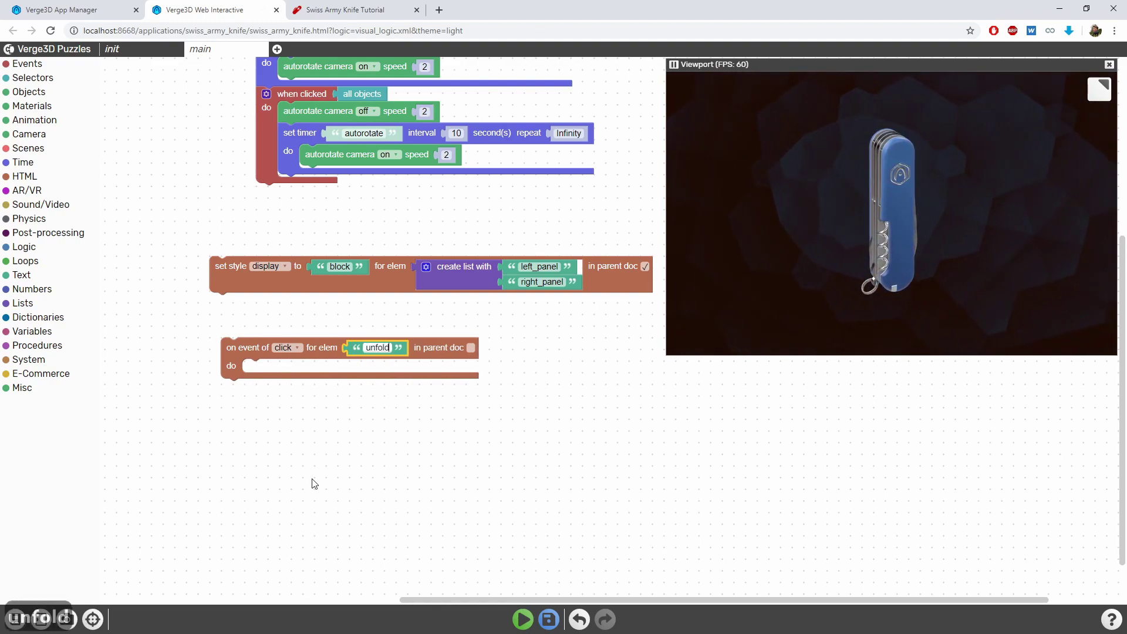
{"action": "type", "text": "_button"}
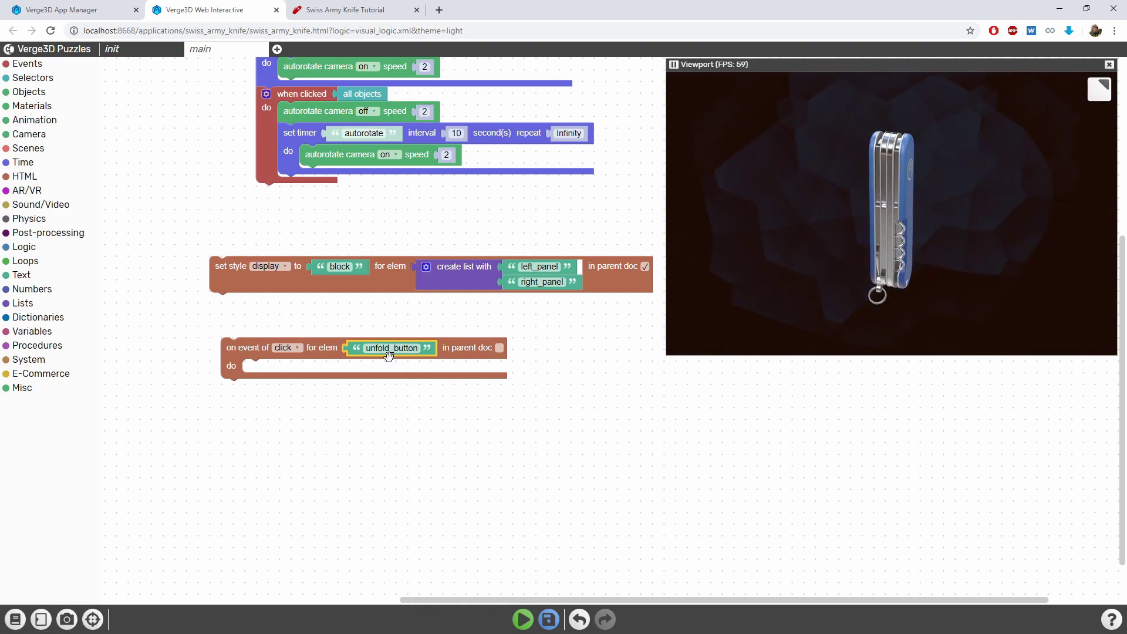
Step: Check the app's on-page buttons, enable the in parent doc option for the unfold_button click event, and save the puzzles
{"action": "left_click", "coordinate": [329, 9]}
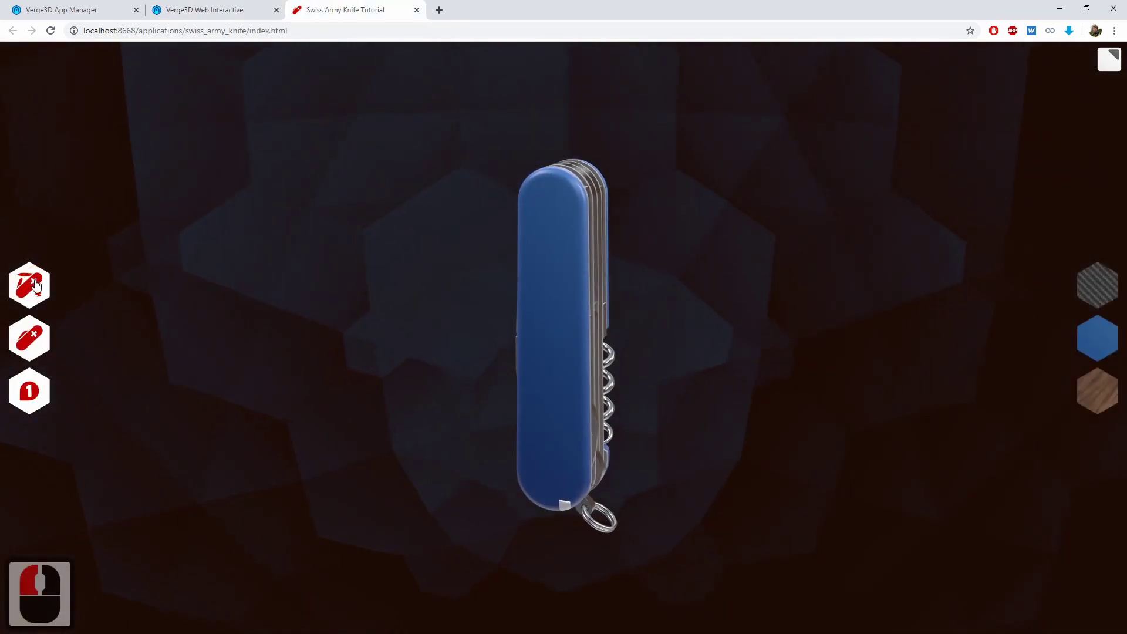
{"action": "left_click", "coordinate": [206, 5]}
{"action": "left_click", "coordinate": [495, 365]}
{"action": "left_click", "coordinate": [499, 348]}
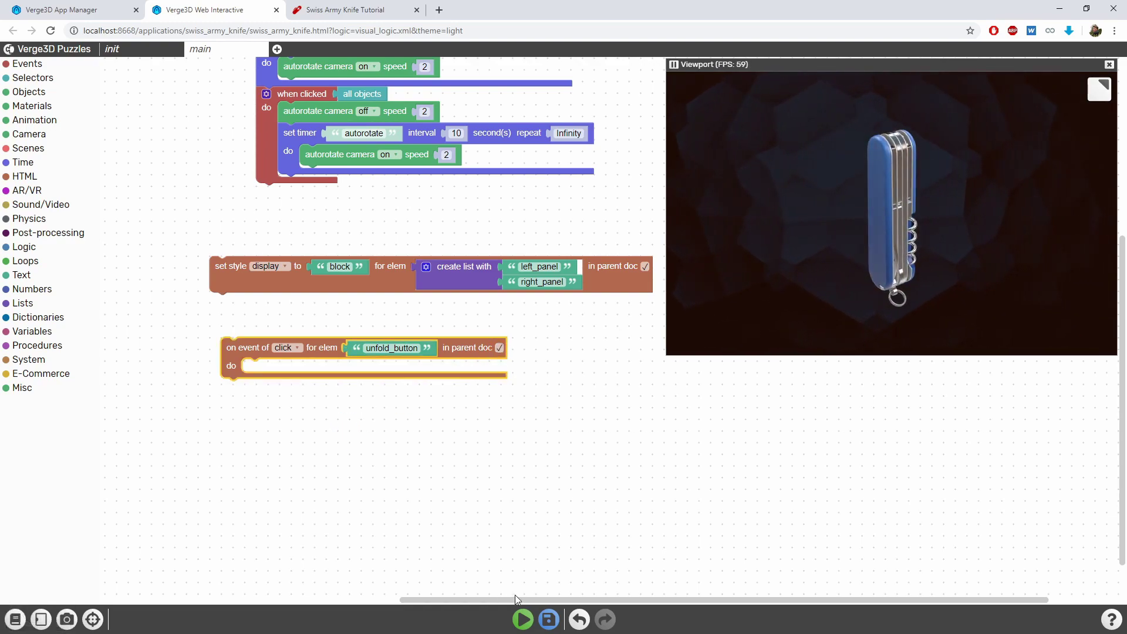
{"action": "left_click", "coordinate": [549, 620]}
{"action": "left_click", "coordinate": [442, 174]}
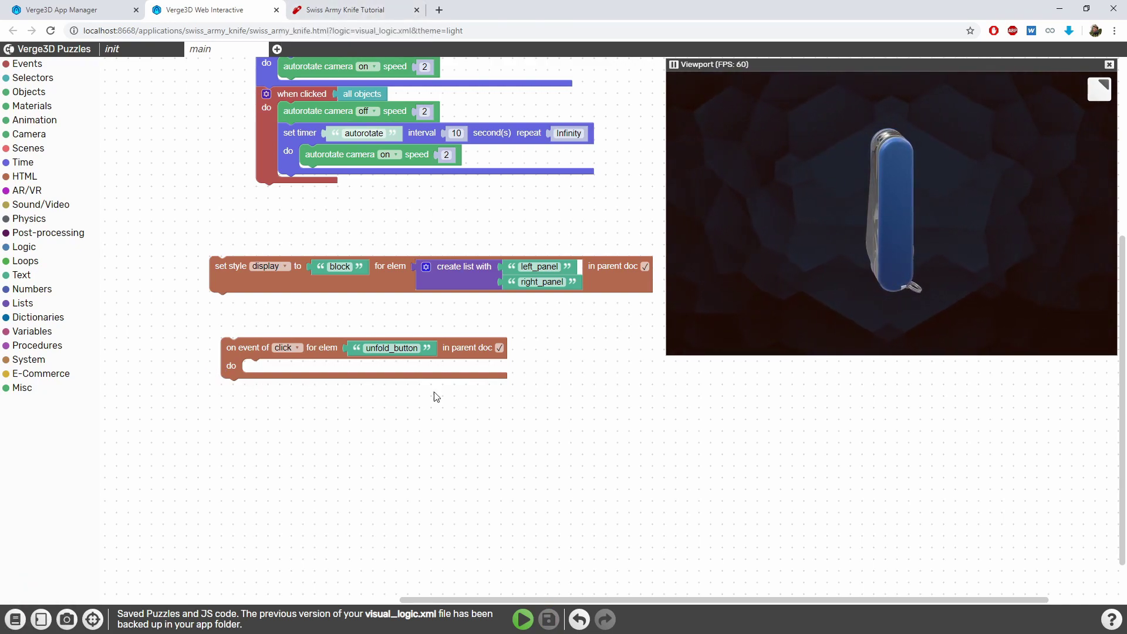
Step: Put a play animation puzzle inside the unfold_button click event and add an object group selector set to animated_parts
{"action": "left_click", "coordinate": [35, 118]}
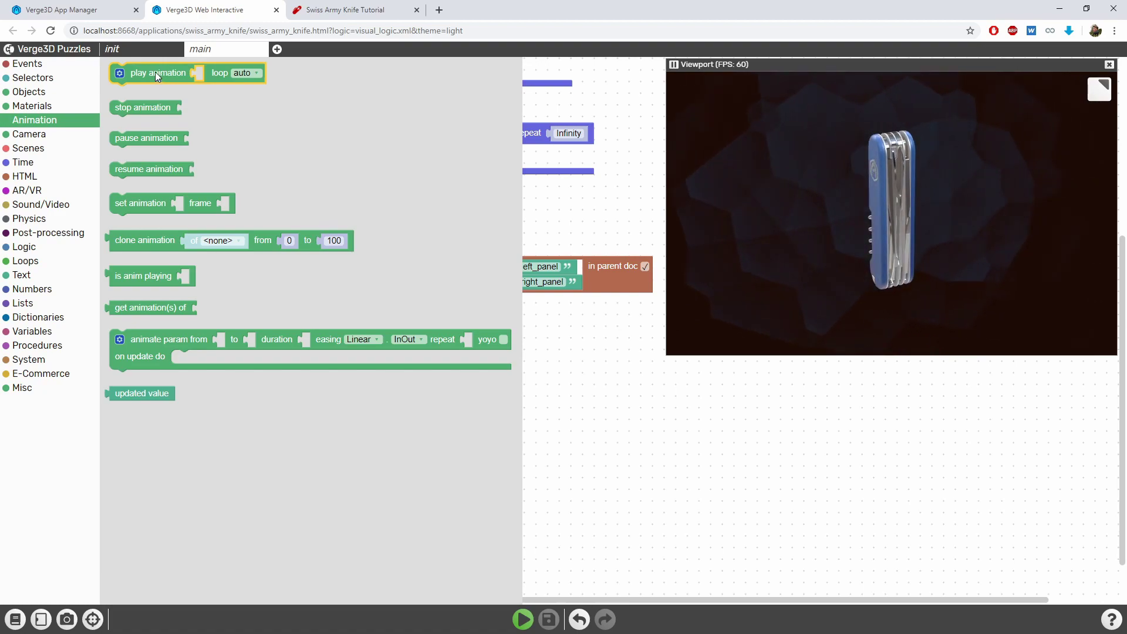
{"action": "mouse_move", "coordinate": [155, 72]}
{"action": "left_mouse_down"}
{"action": "mouse_move", "coordinate": [185, 82]}
{"action": "mouse_move", "coordinate": [203, 364]}
{"action": "mouse_move", "coordinate": [287, 373]}
{"action": "left_mouse_up"}
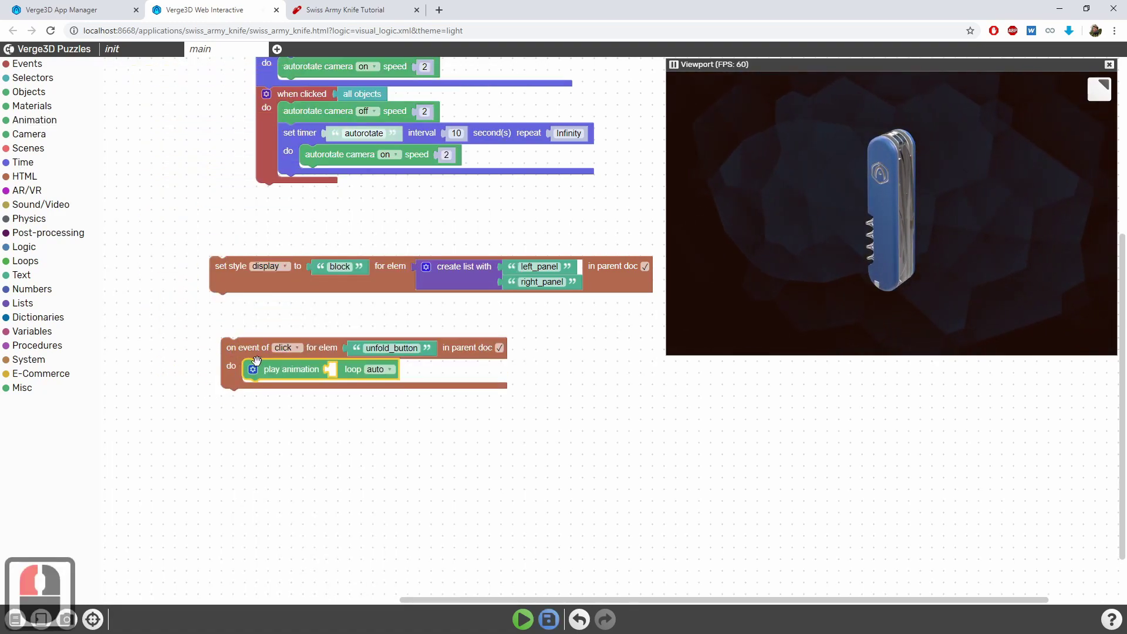
{"action": "left_click", "coordinate": [38, 80]}
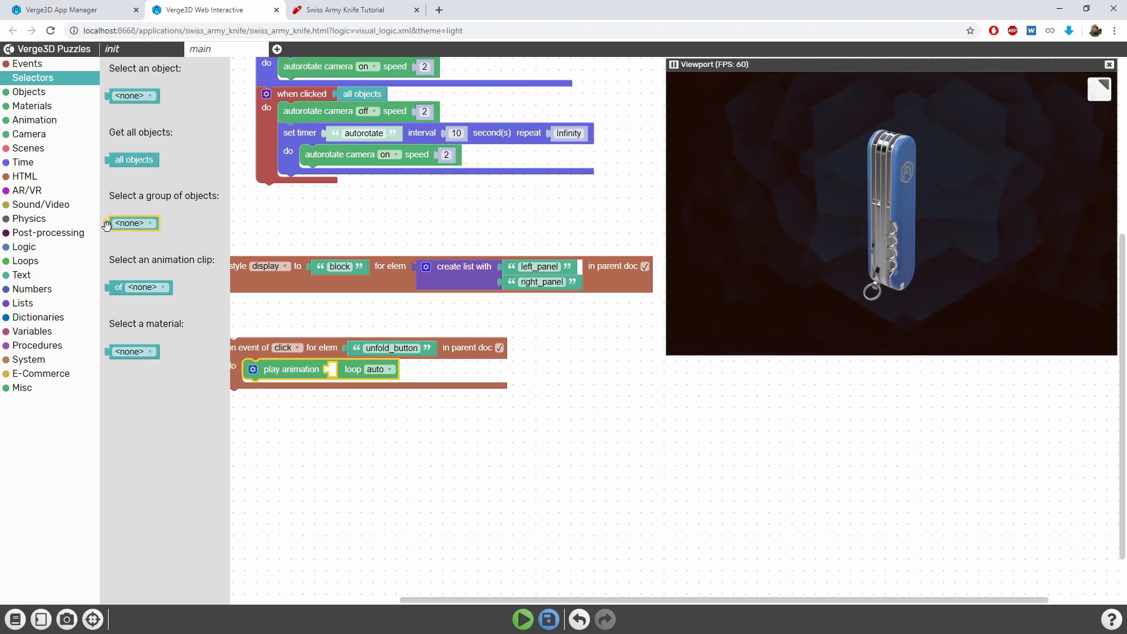
{"action": "left_click_drag", "start_coordinate": [117, 223], "coordinate": [327, 427]}
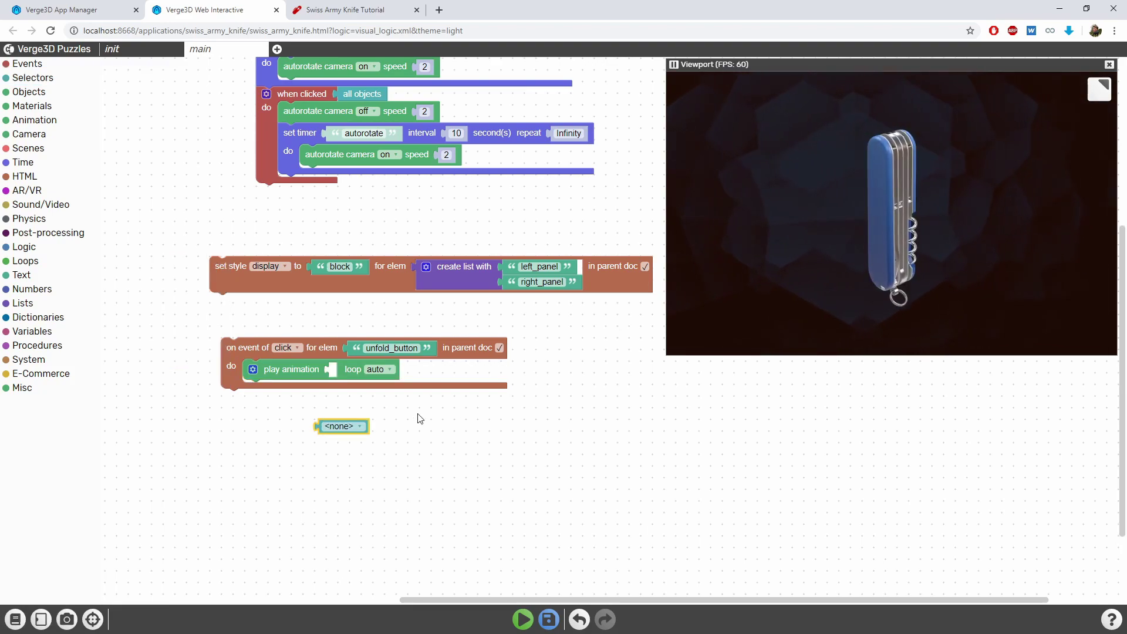
{"action": "left_click", "coordinate": [356, 428]}
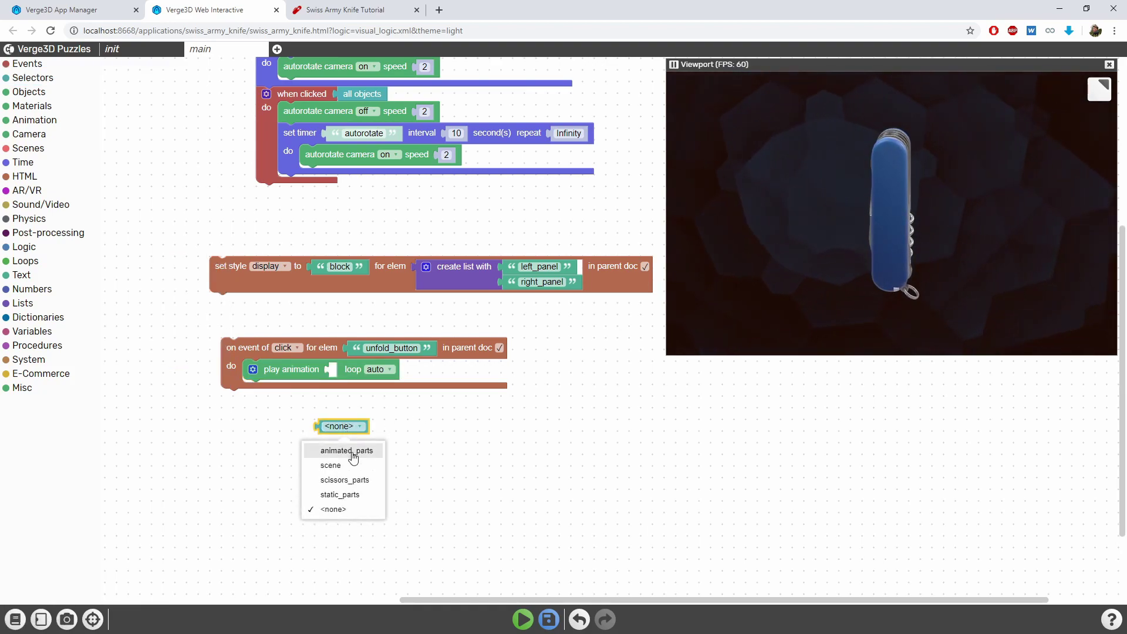
{"action": "left_click", "coordinate": [351, 451]}
Step: Wrap the animated_parts selector in a get animation(s) of puzzle, plug it into play animation, and save the puzzles
{"action": "left_click", "coordinate": [28, 120]}
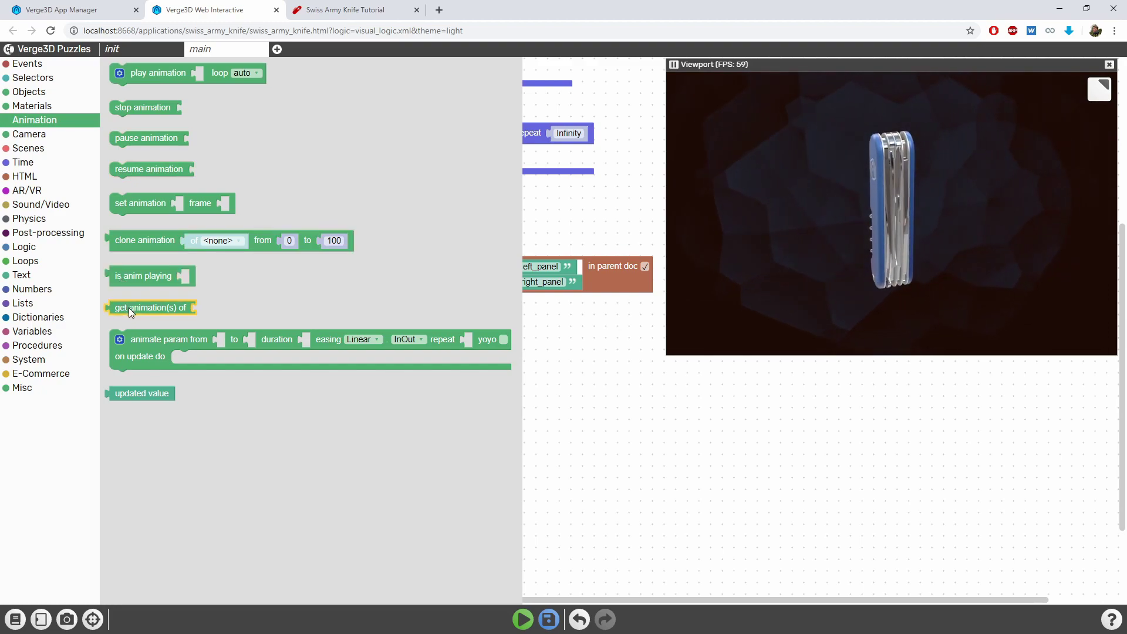
{"action": "left_click_drag", "start_coordinate": [129, 308], "coordinate": [303, 485]}
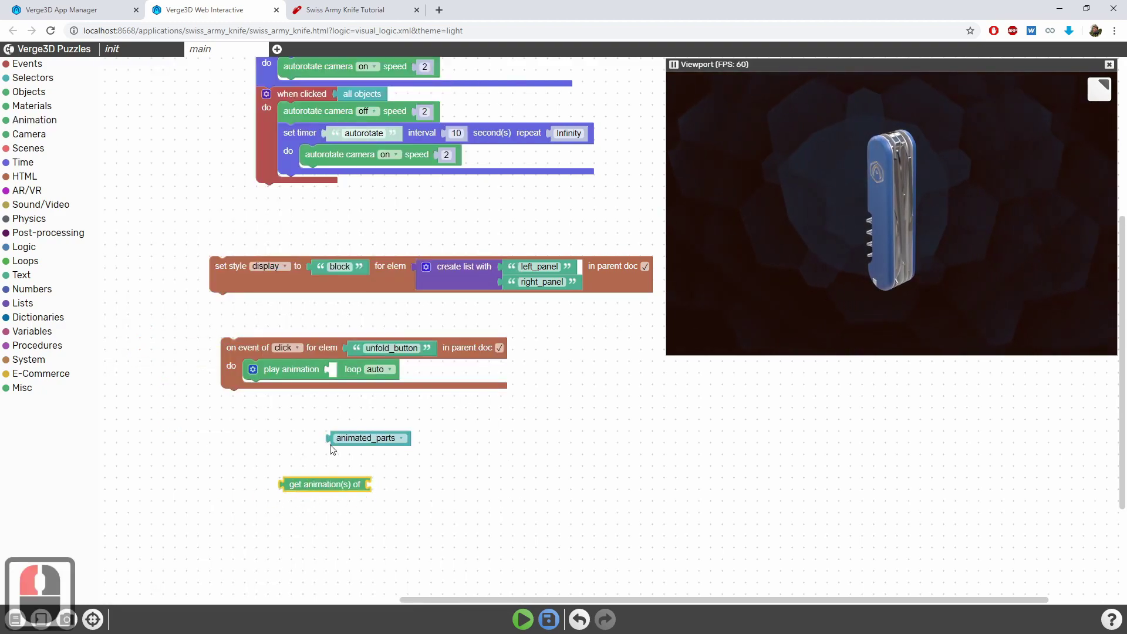
{"action": "left_click_drag", "start_coordinate": [330, 445], "coordinate": [325, 364]}
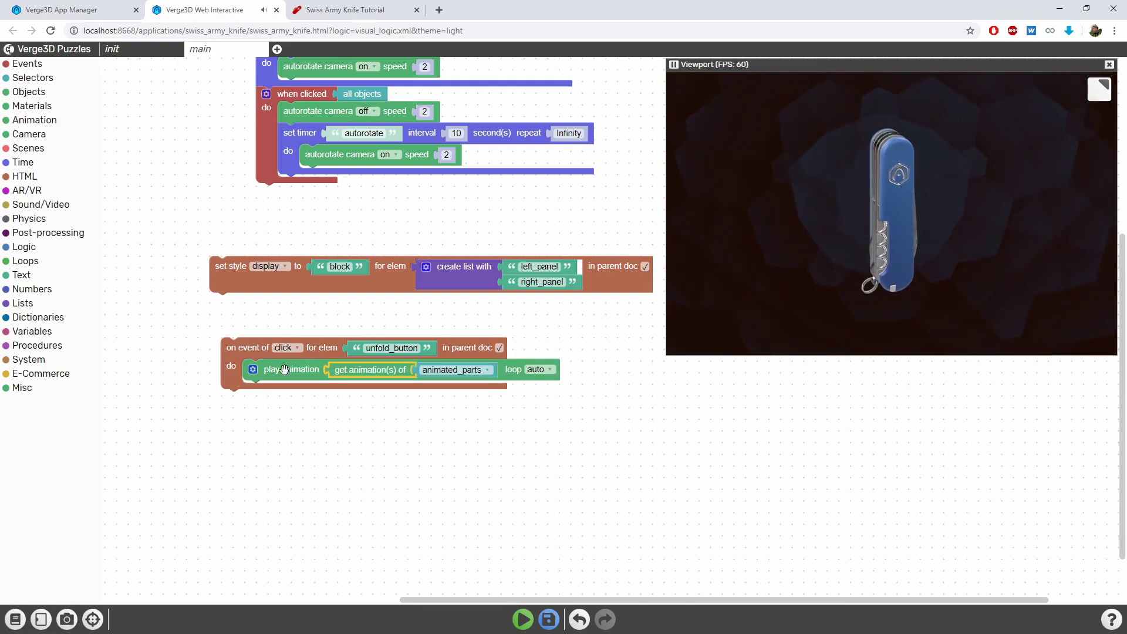
{"action": "left_click", "coordinate": [537, 606]}
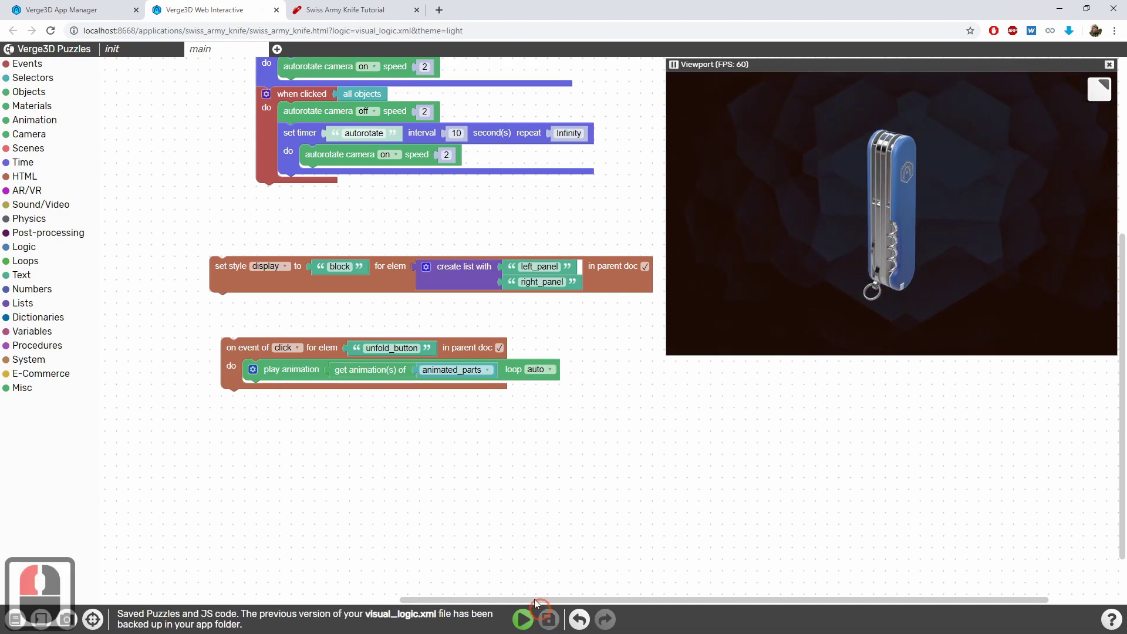
Step: Switch to the Swiss Army Knife Tutorial page, reload it, and test the unfold button
{"action": "left_click", "coordinate": [348, 6]}
{"action": "left_click", "coordinate": [361, 333]}
{"action": "key", "text": "ctrl+r"}
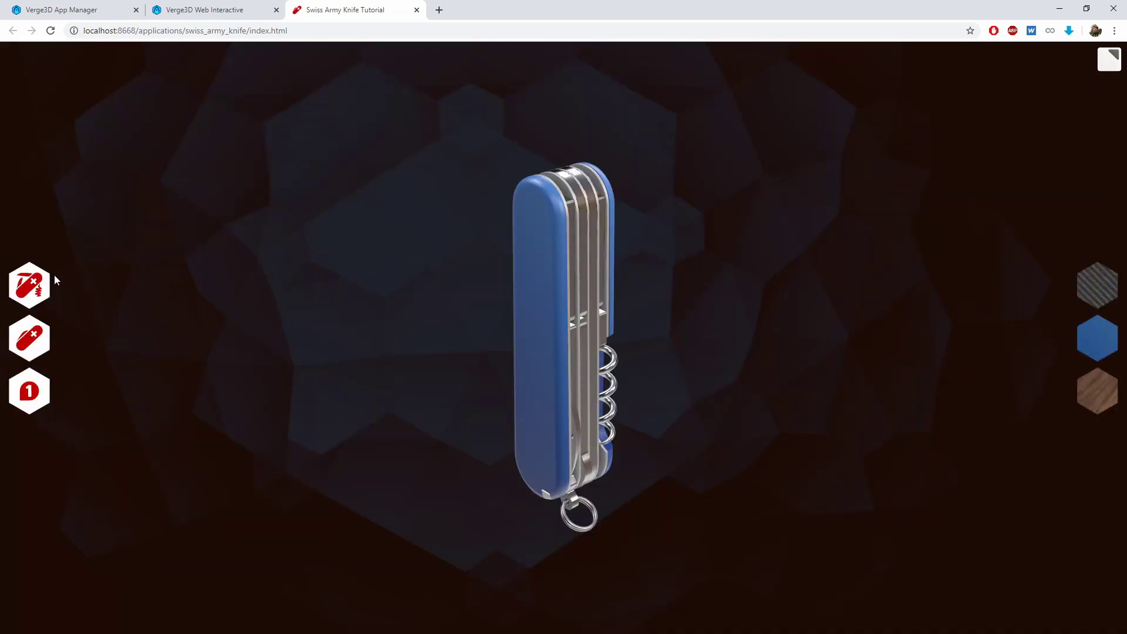
{"action": "left_click", "coordinate": [51, 281]}
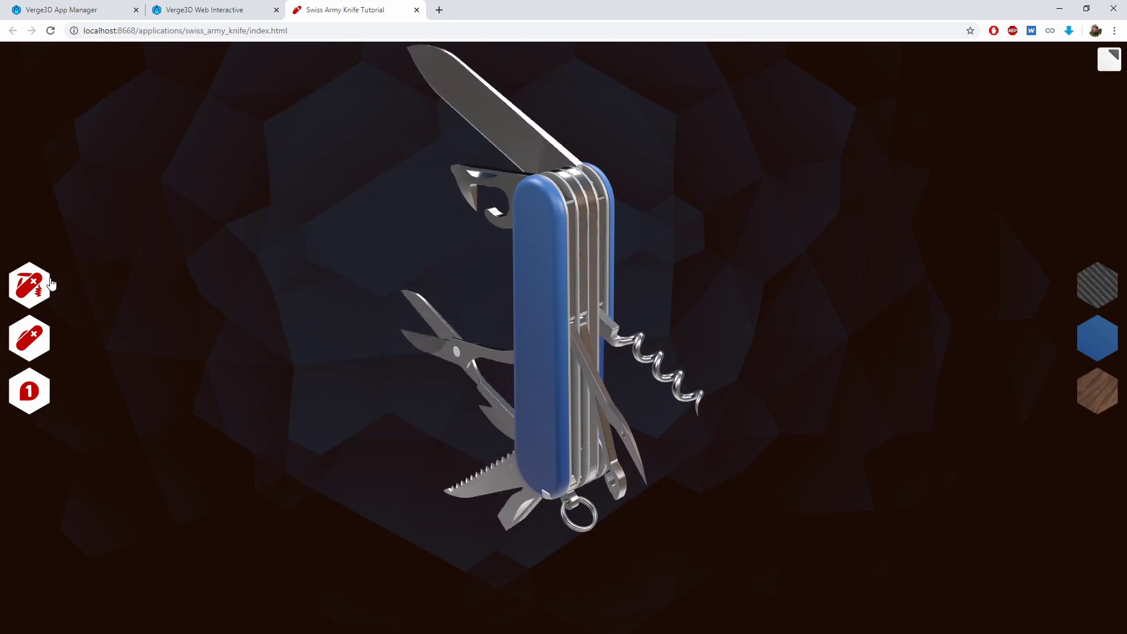
Step: Return to the Puzzles editor, set the play animation puzzle's loop mode to once, and save the puzzles
{"action": "left_click", "coordinate": [258, 215]}
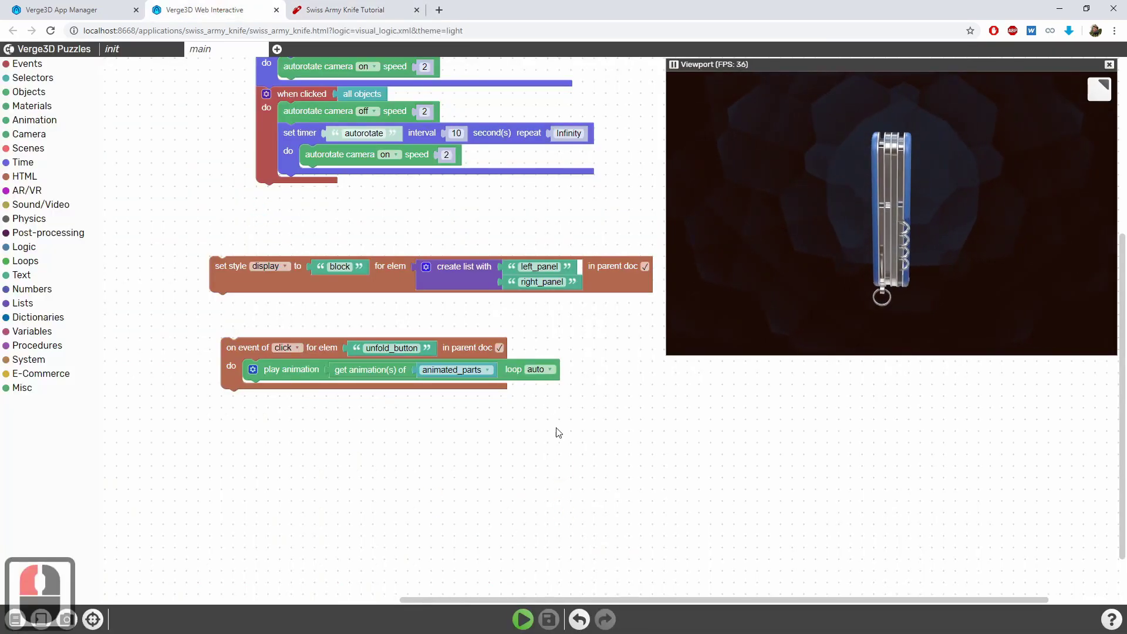
{"action": "left_click", "coordinate": [543, 370]}
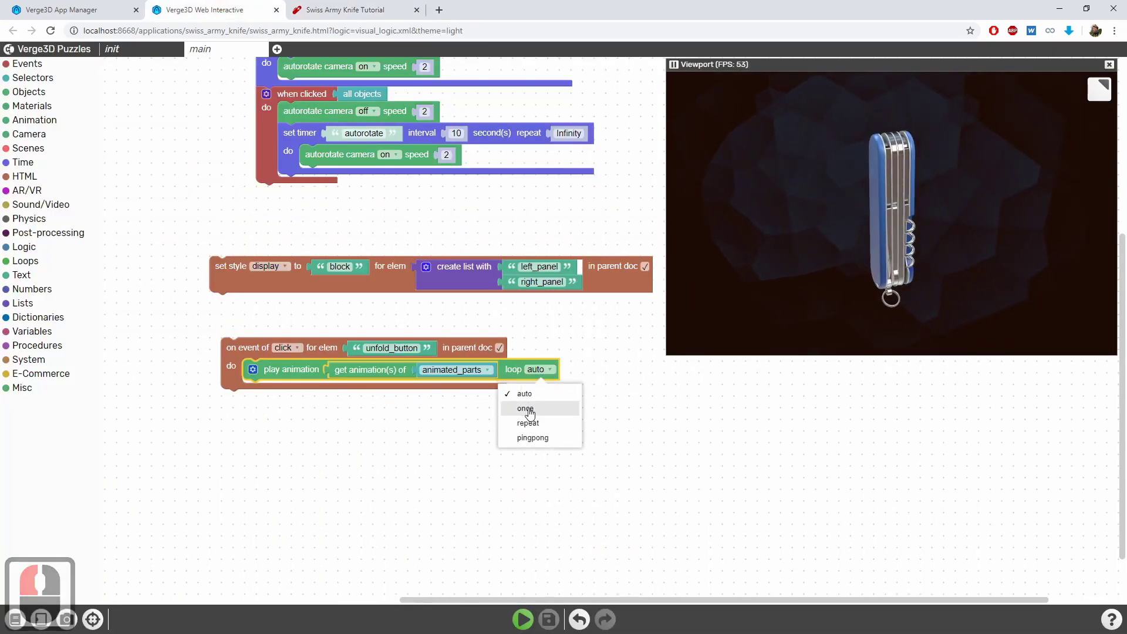
{"action": "left_click", "coordinate": [528, 410]}
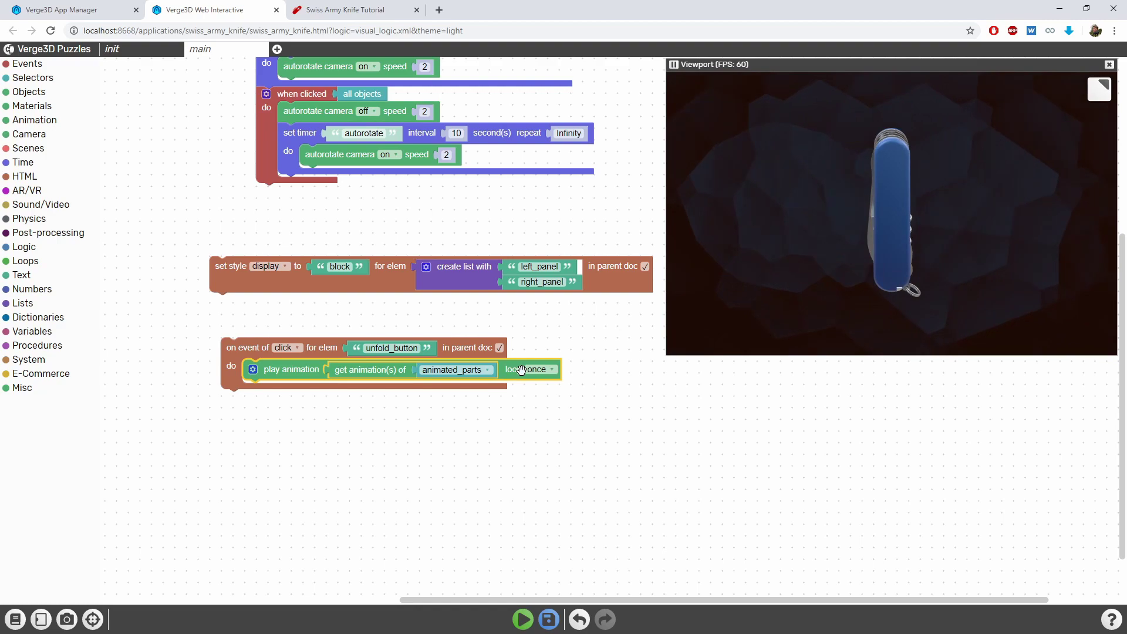
{"action": "left_click", "coordinate": [549, 619]}
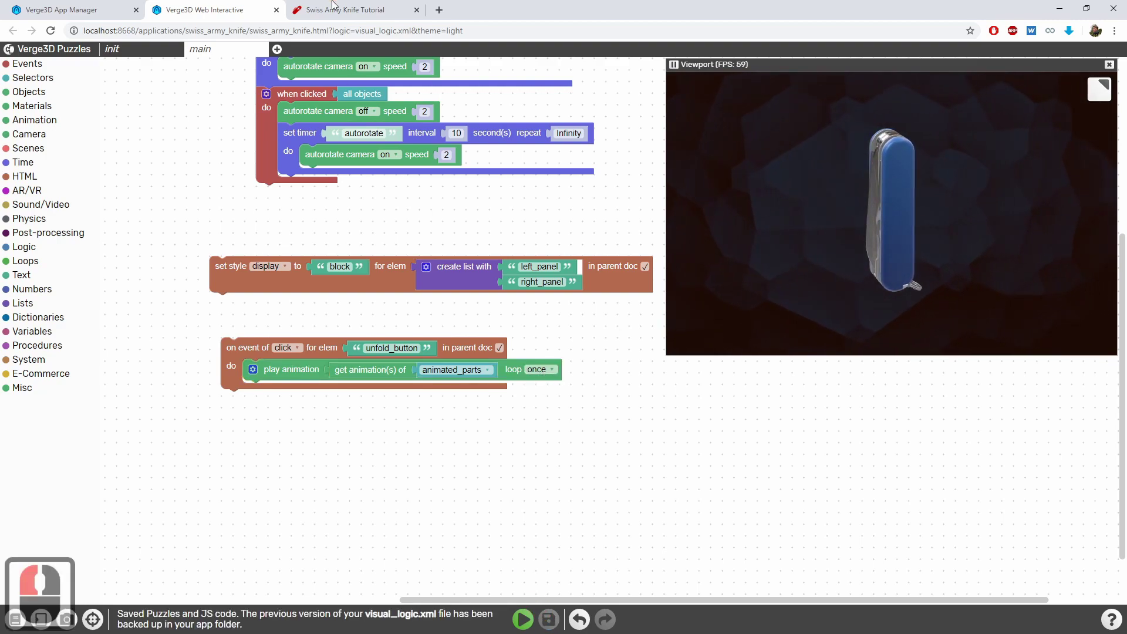
Step: Reload the Swiss Army Knife Tutorial page, trigger the unfold button again, and inspect the opened knife from another side
{"action": "left_click", "coordinate": [332, 7]}
{"action": "left_click", "coordinate": [327, 241]}
{"action": "key", "text": "ctrl+r"}
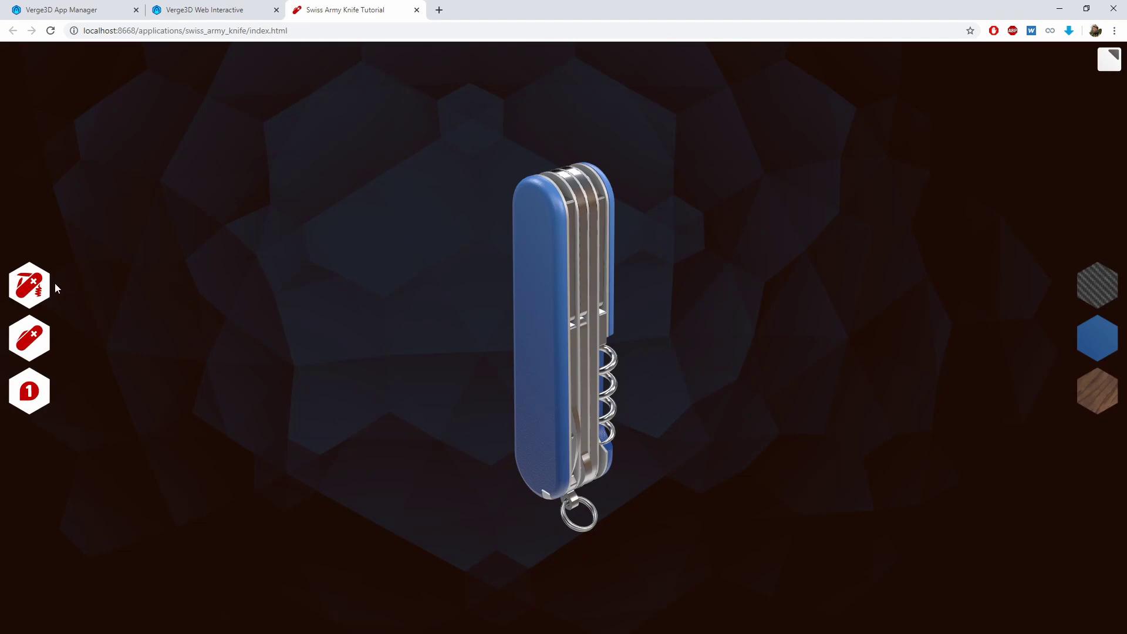
{"action": "left_click", "coordinate": [41, 287]}
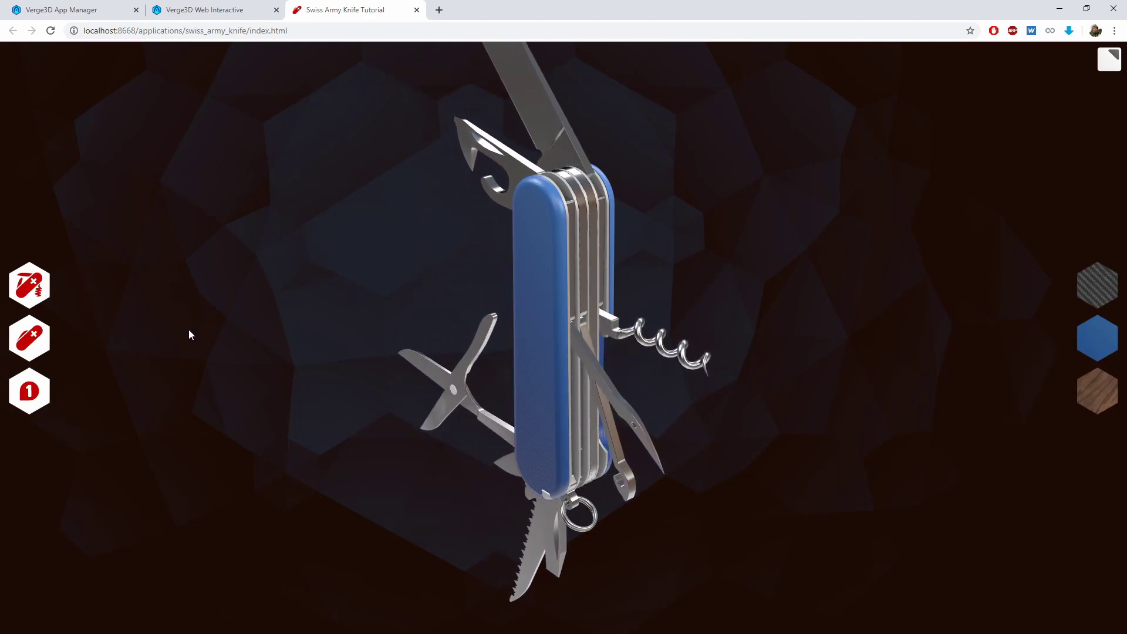
{"action": "left_click_drag", "start_coordinate": [188, 330], "coordinate": [257, 182]}
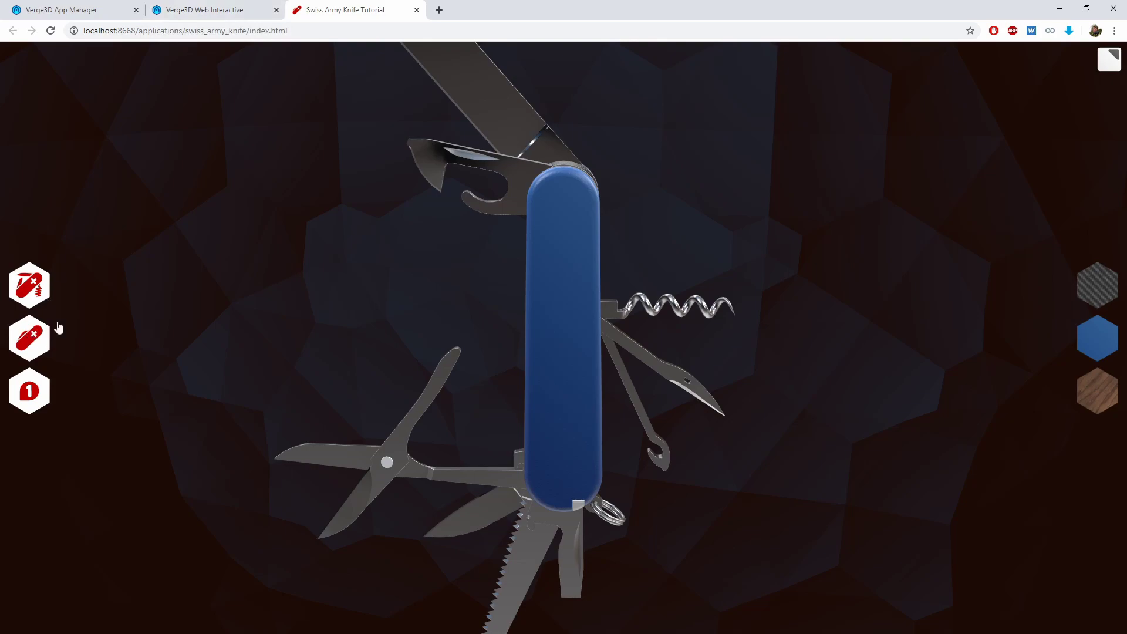
Step: Back in the Puzzles editor, duplicate the whole unfold_button click event and place the copy directly below the original
{"action": "left_click", "coordinate": [247, 7]}
{"action": "scroll", "coordinate": [252, 438], "scroll_direction": "down", "scroll_amount": 2}
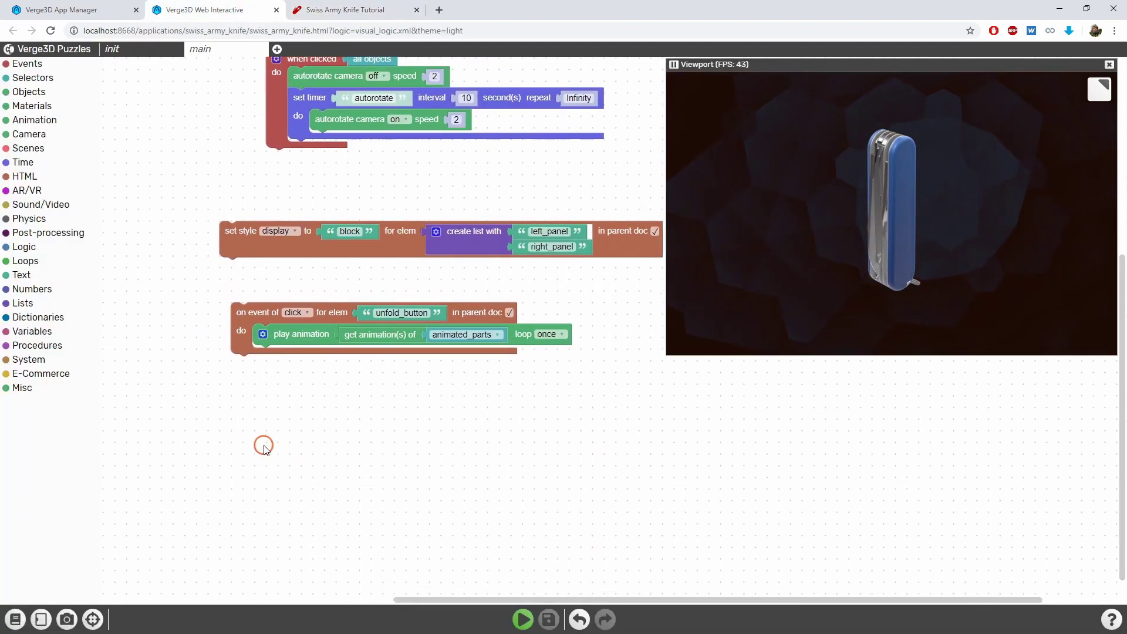
{"action": "left_click", "coordinate": [245, 326]}
{"action": "key", "text": "ctrl+c"}
{"action": "key", "text": "ctrl+v"}
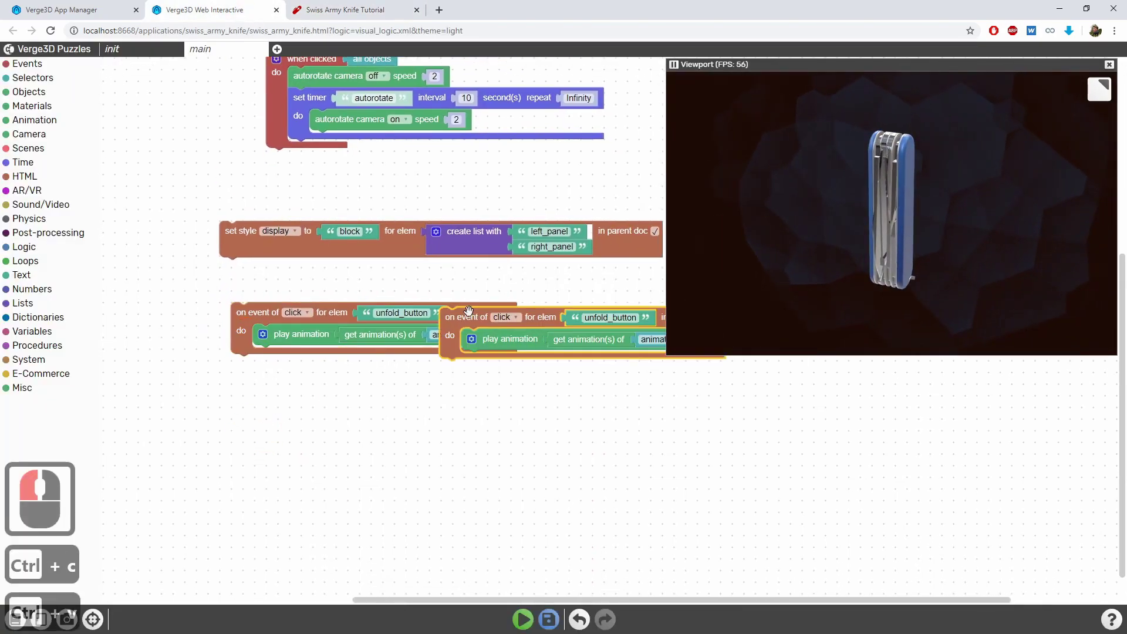
{"action": "left_click_drag", "start_coordinate": [596, 318], "coordinate": [388, 407]}
Step: Change the element name in the duplicated click event to fold_button
{"action": "double_click", "coordinate": [386, 407]}
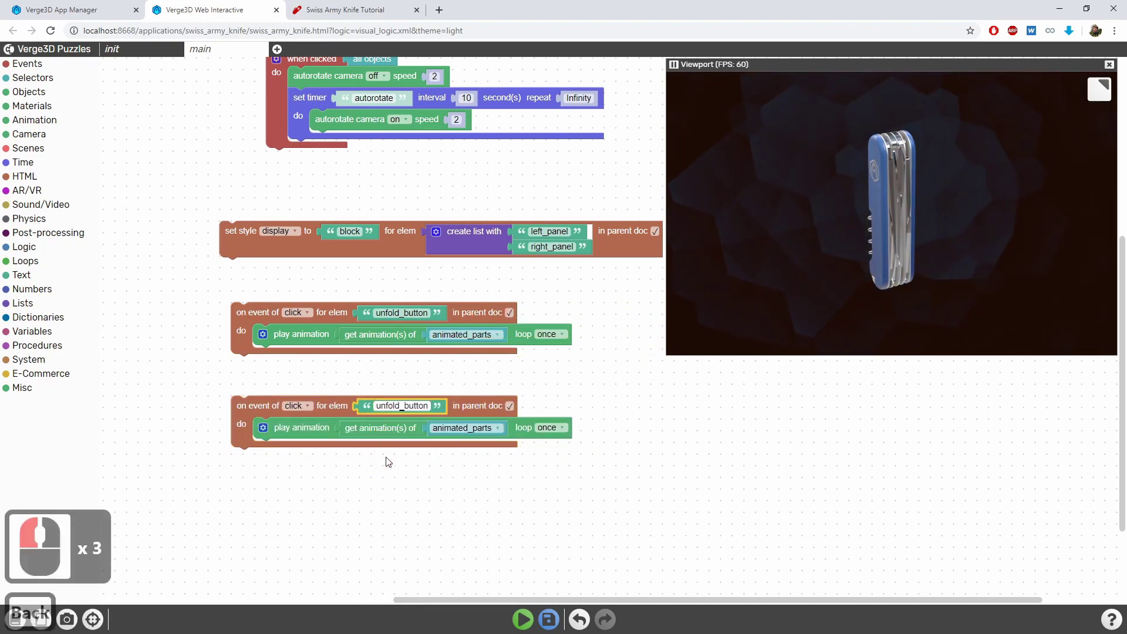
{"action": "key", "text": "BackSpace"}
{"action": "key", "text": "BackSpace"}
{"action": "key", "text": "ctrl+z"}
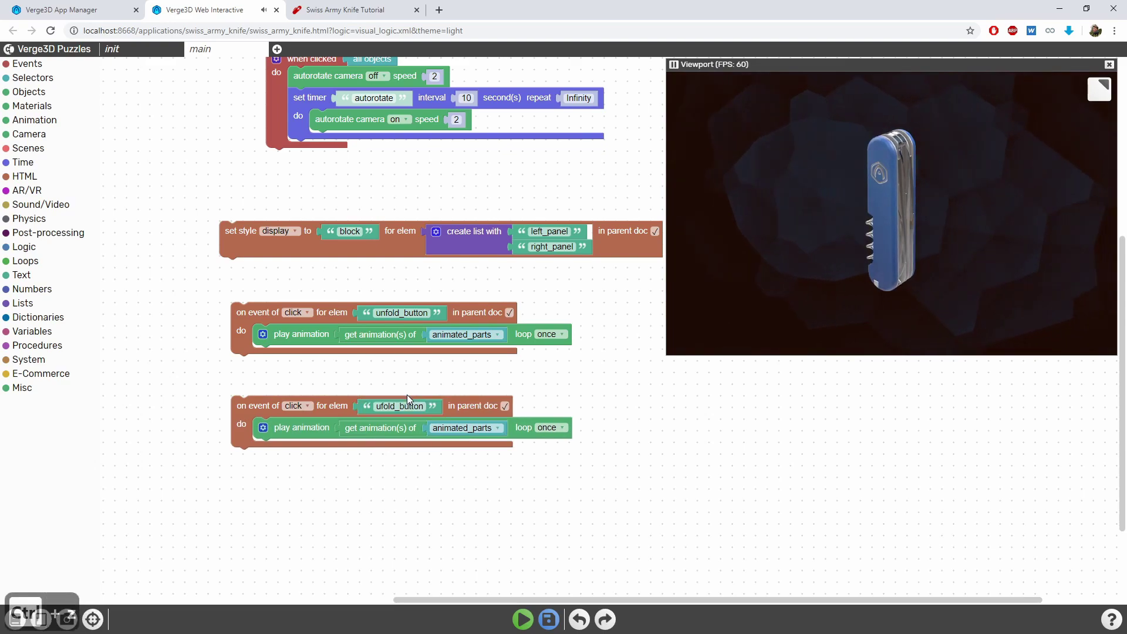
{"action": "left_click", "coordinate": [382, 406]}
{"action": "left_click", "coordinate": [382, 405]}
{"action": "key", "text": "BackSpace"}
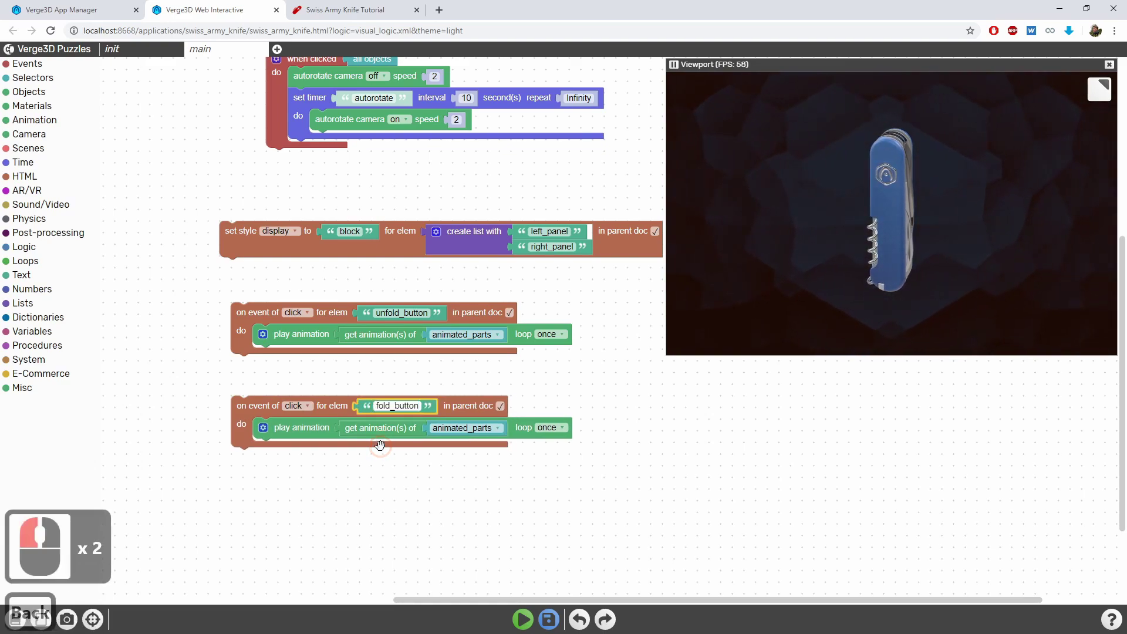
{"action": "key", "text": "Return"}
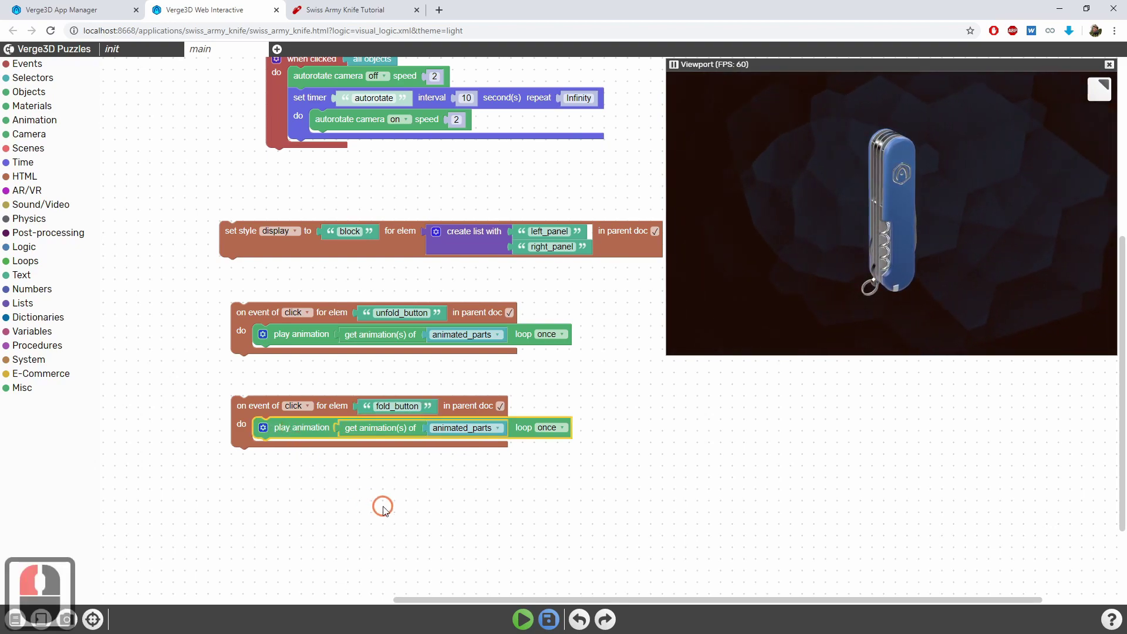
{"action": "left_click_drag", "start_coordinate": [383, 508], "coordinate": [378, 452]}
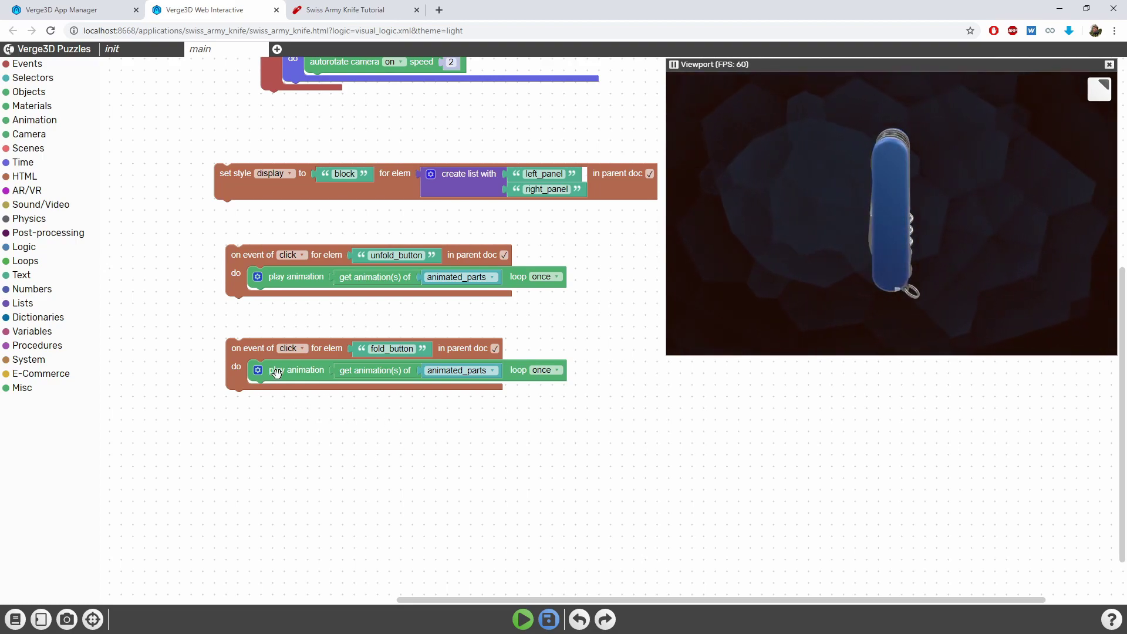
Step: Enable advanced playback options on the play animation puzzle inside the fold_button click event
{"action": "left_click", "coordinate": [259, 372]}
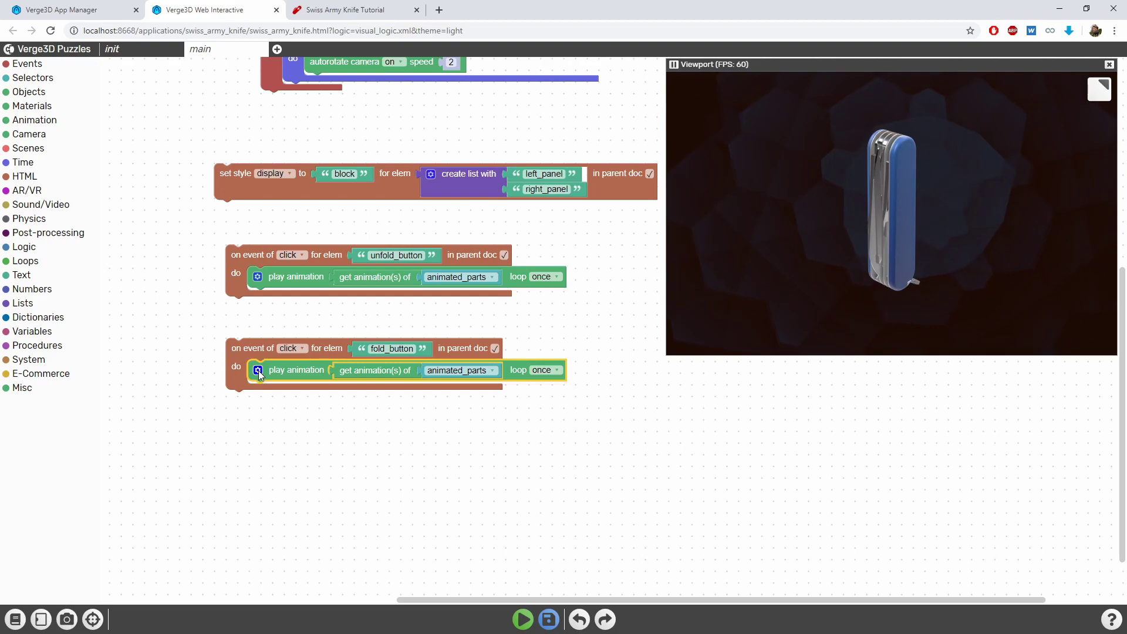
{"action": "left_click", "coordinate": [258, 370]}
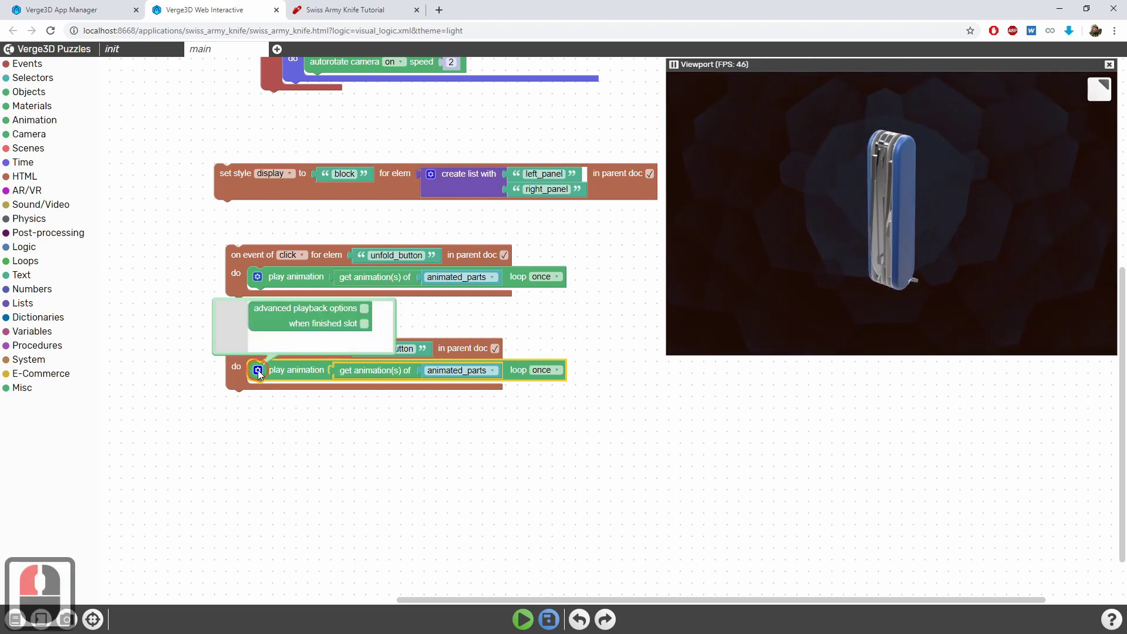
{"action": "left_click", "coordinate": [364, 309]}
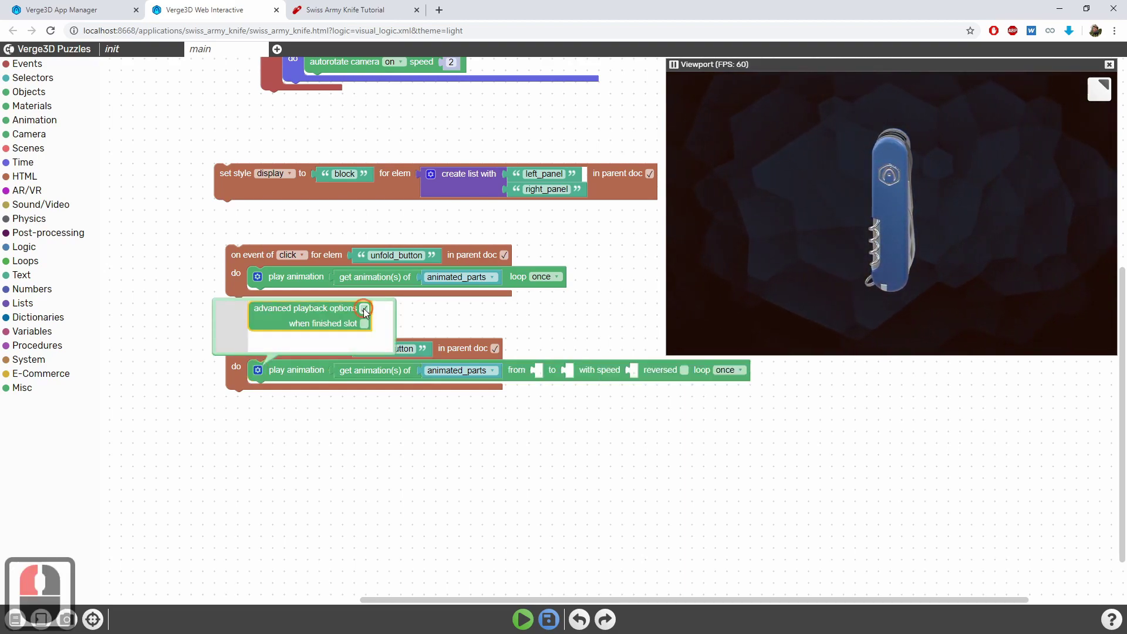
{"action": "left_click", "coordinate": [258, 370]}
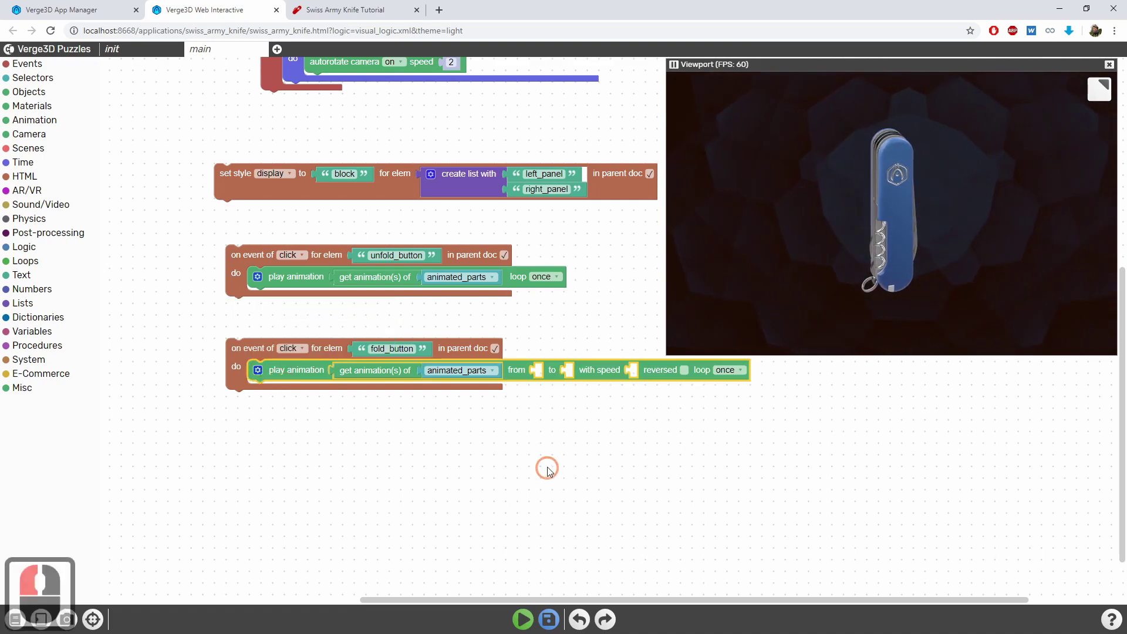
Step: Turn on reversed playback for the fold_button event's animation and save the puzzles
{"action": "middle_click_drag", "start_coordinate": [612, 448], "coordinate": [565, 461]}
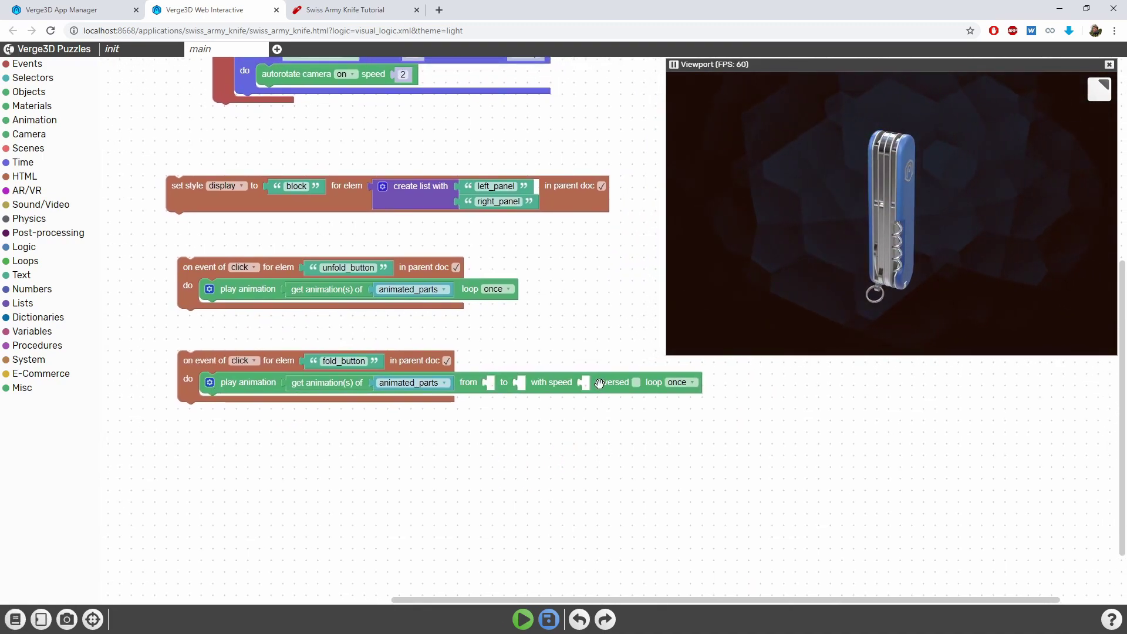
{"action": "left_click", "coordinate": [636, 383]}
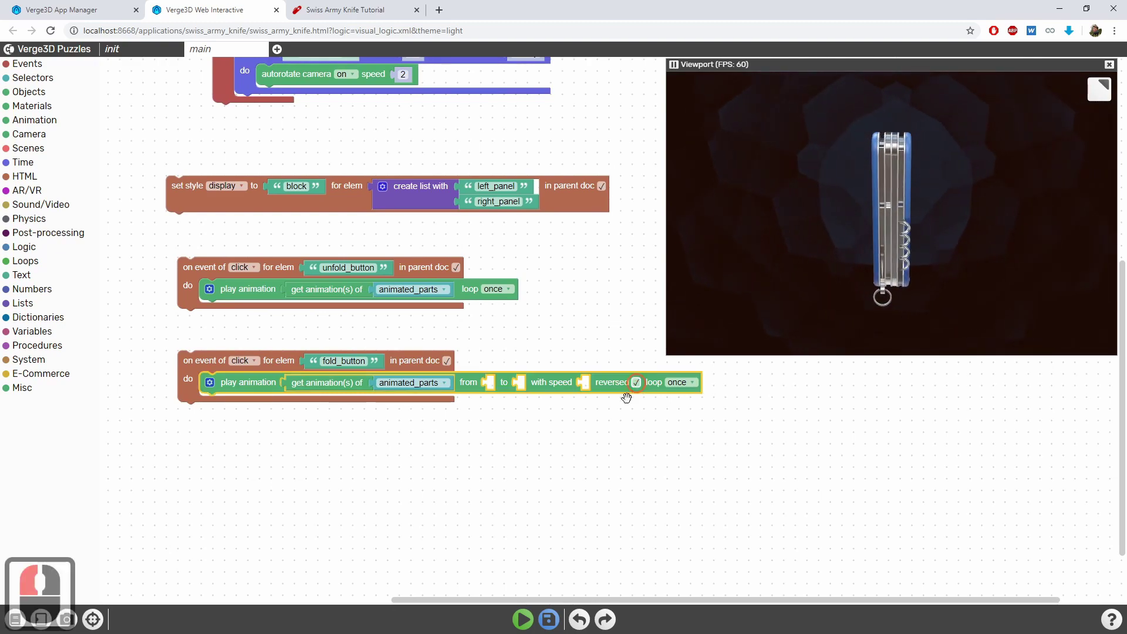
{"action": "left_click", "coordinate": [549, 619]}
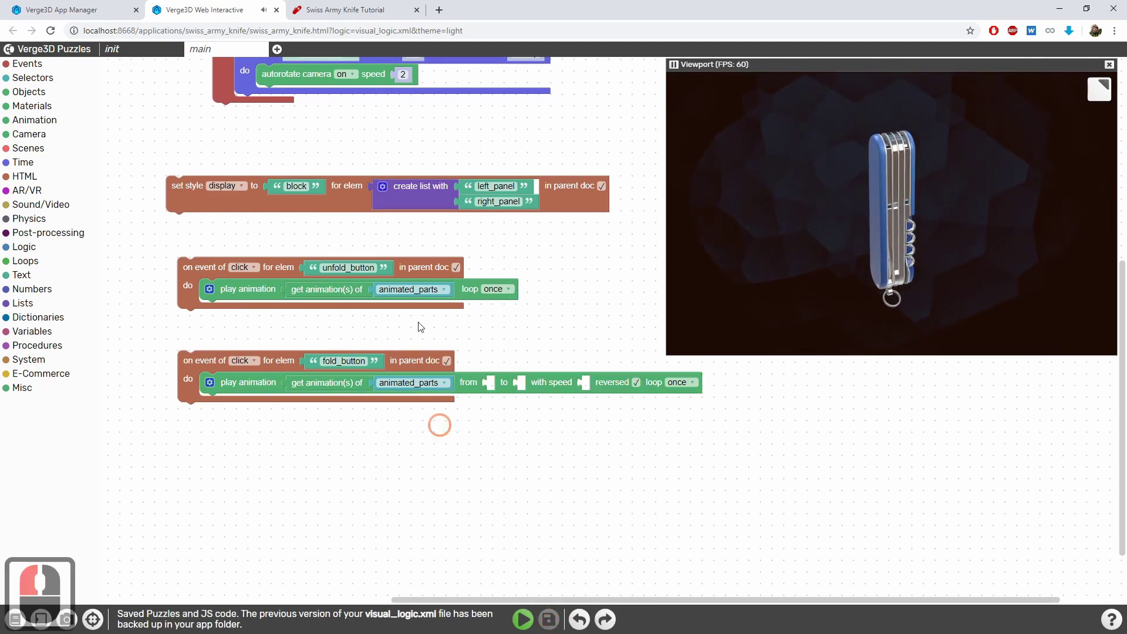
Step: Reload the Swiss Army Knife Tutorial page, trigger the unfold button, and inspect the opening tools from another side
{"action": "left_click", "coordinate": [353, 6]}
{"action": "left_click", "coordinate": [50, 32]}
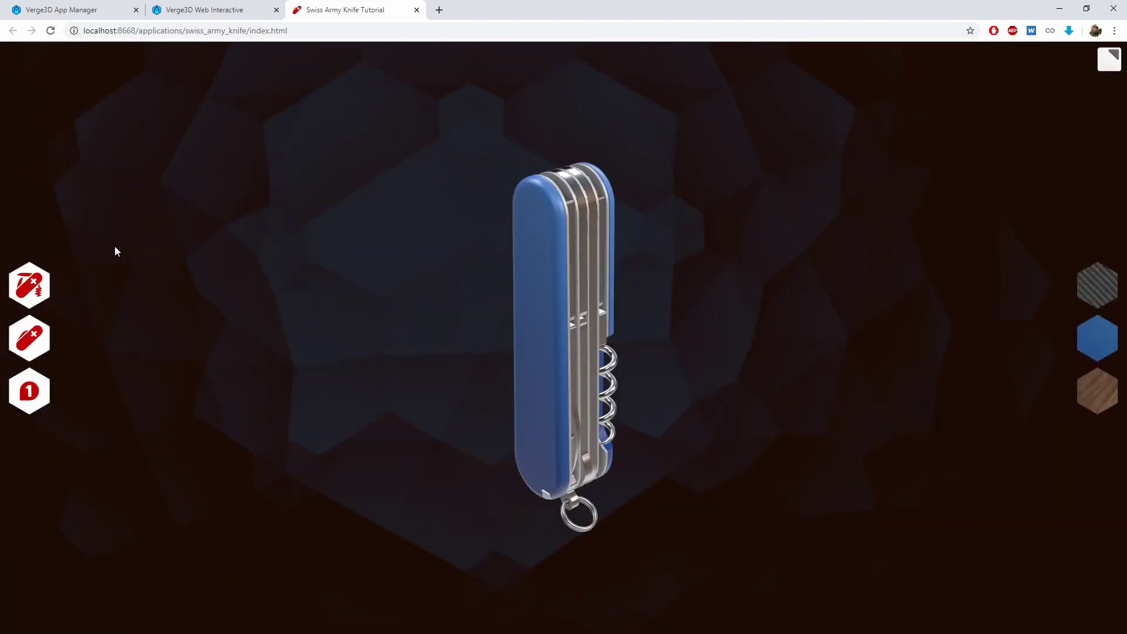
{"action": "left_click", "coordinate": [27, 293]}
{"action": "scroll", "coordinate": [313, 312], "scroll_direction": "down", "scroll_amount": 2}
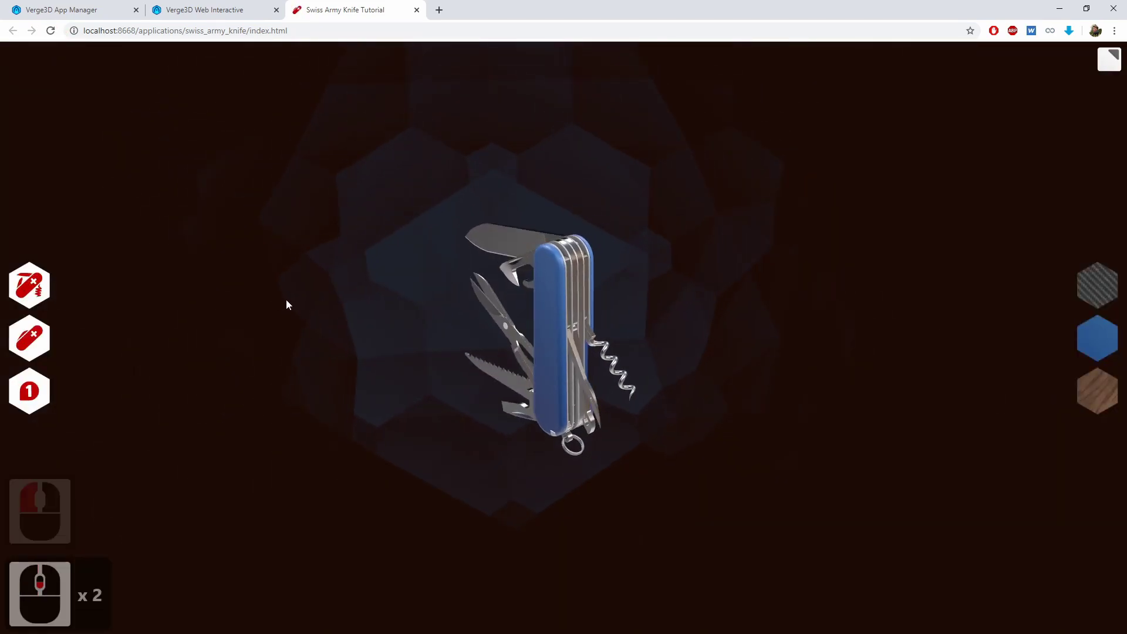
{"action": "left_click_drag", "start_coordinate": [286, 301], "coordinate": [433, 311]}
{"action": "scroll", "coordinate": [364, 311], "scroll_direction": "up", "scroll_amount": 1}
{"action": "left_click_drag", "start_coordinate": [294, 312], "coordinate": [274, 312]}
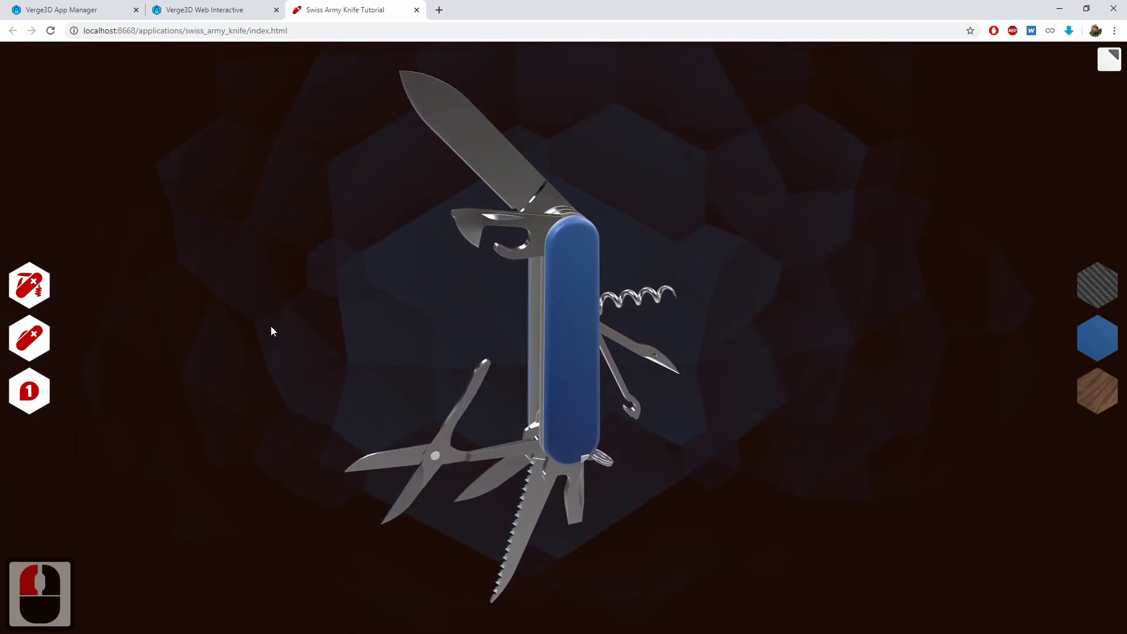
Step: Trigger the fold button on the opened knife and inspect how its tools close
{"action": "left_click", "coordinate": [29, 339]}
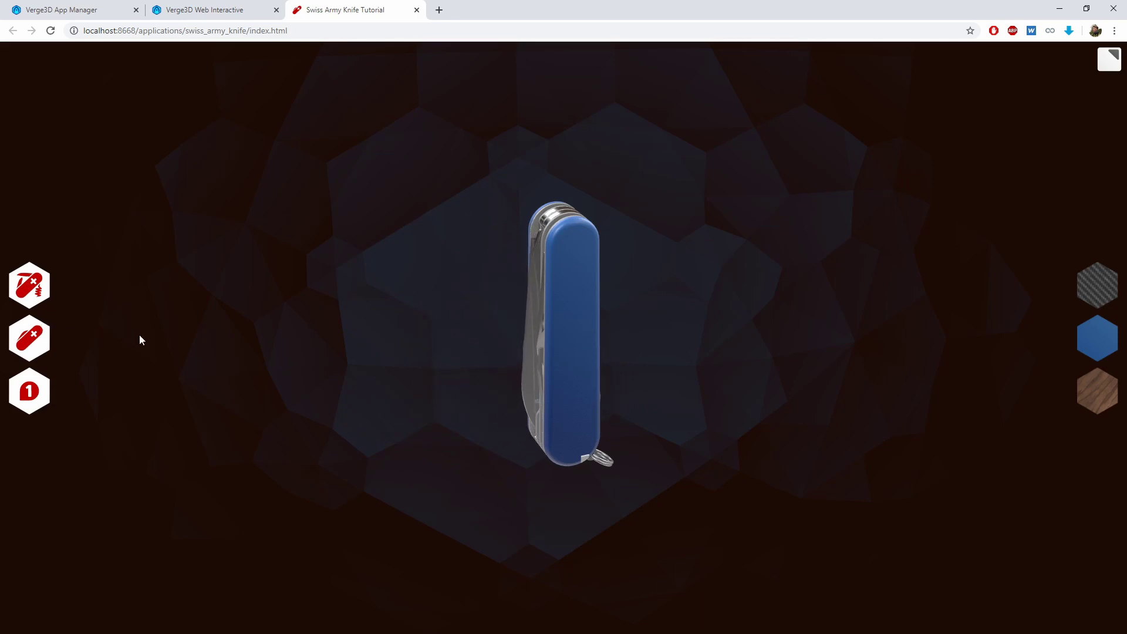
{"action": "left_click_drag", "start_coordinate": [151, 339], "coordinate": [60, 336]}
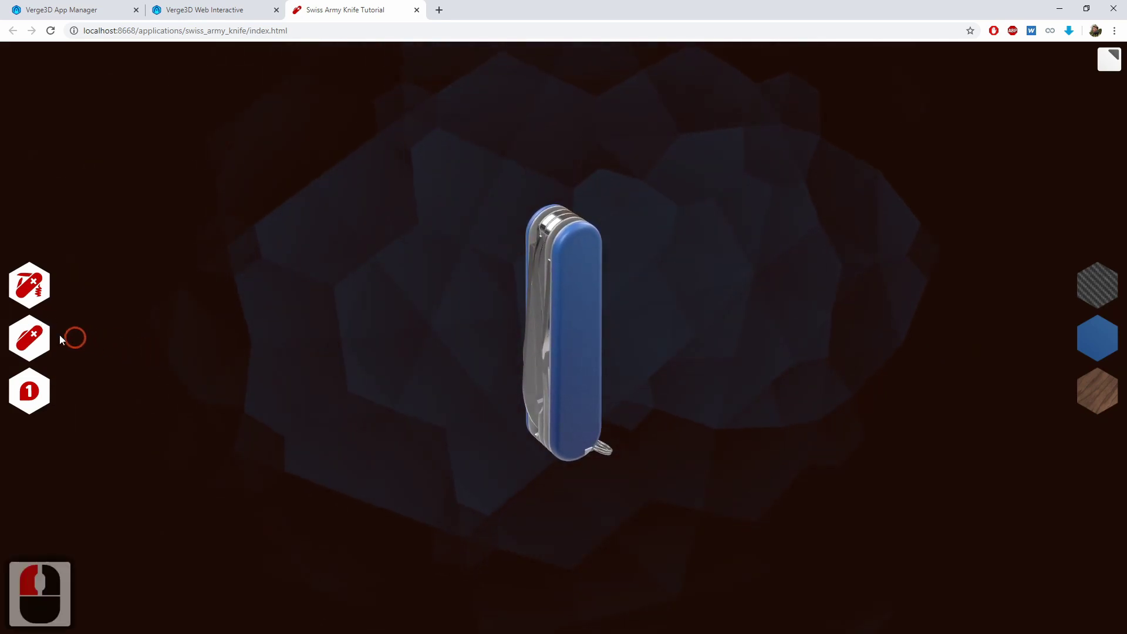
{"action": "left_click_drag", "start_coordinate": [370, 384], "coordinate": [435, 415]}
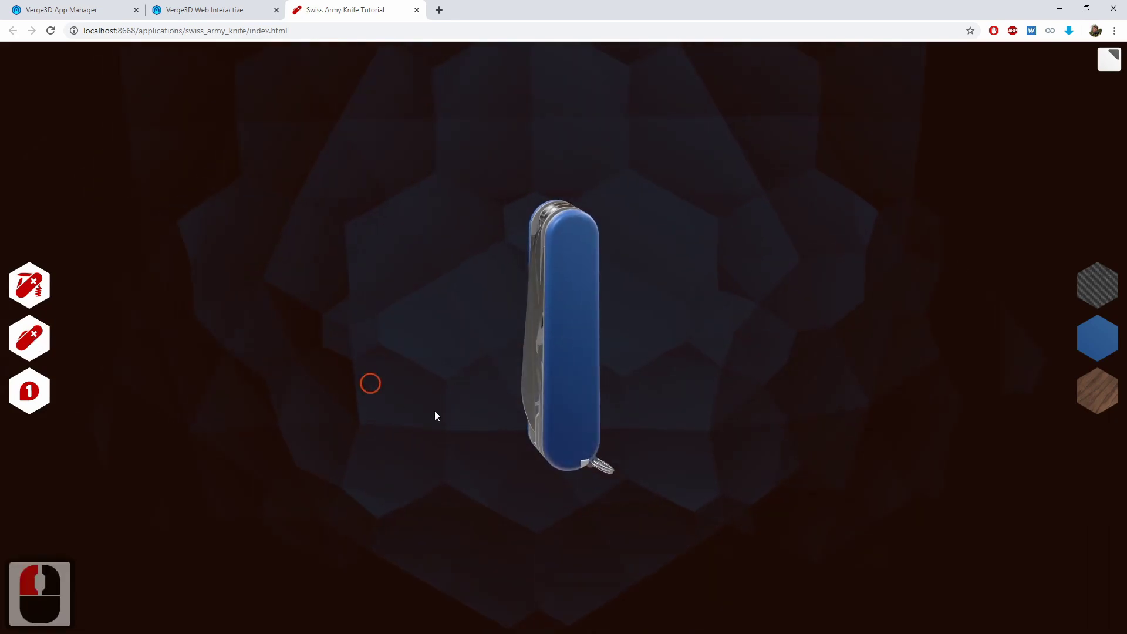
{"action": "left_click_drag", "start_coordinate": [359, 374], "coordinate": [369, 374]}
Step: Trigger the fold button again while the knife is already folded and observe how the animation behaves
{"action": "left_click", "coordinate": [37, 351]}
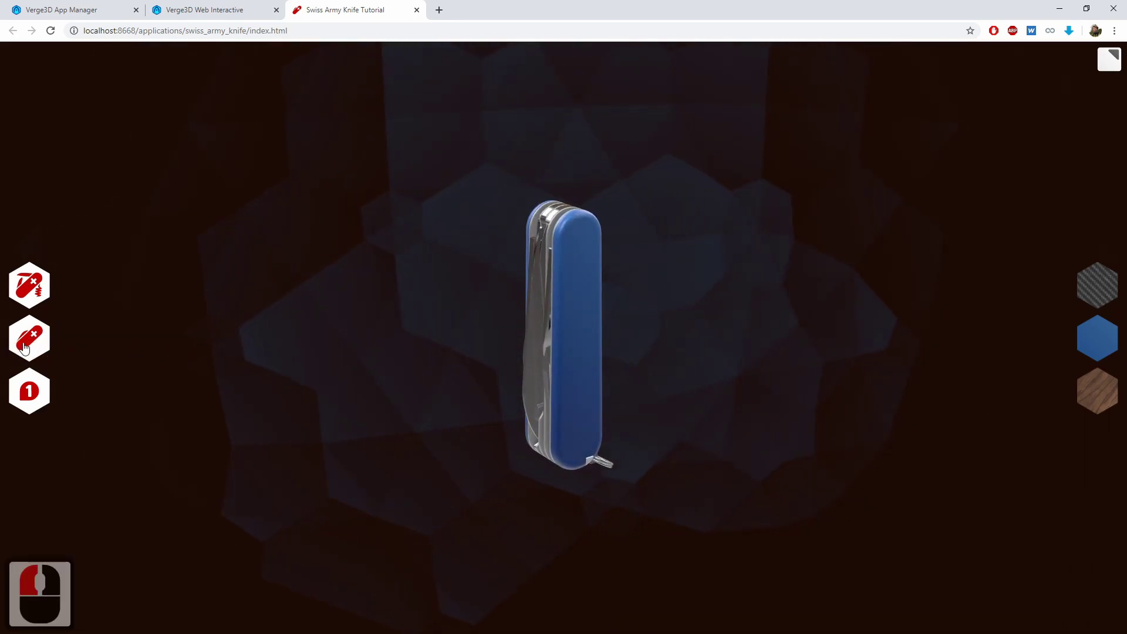
{"action": "left_click", "coordinate": [31, 347]}
{"action": "left_click", "coordinate": [199, 347]}
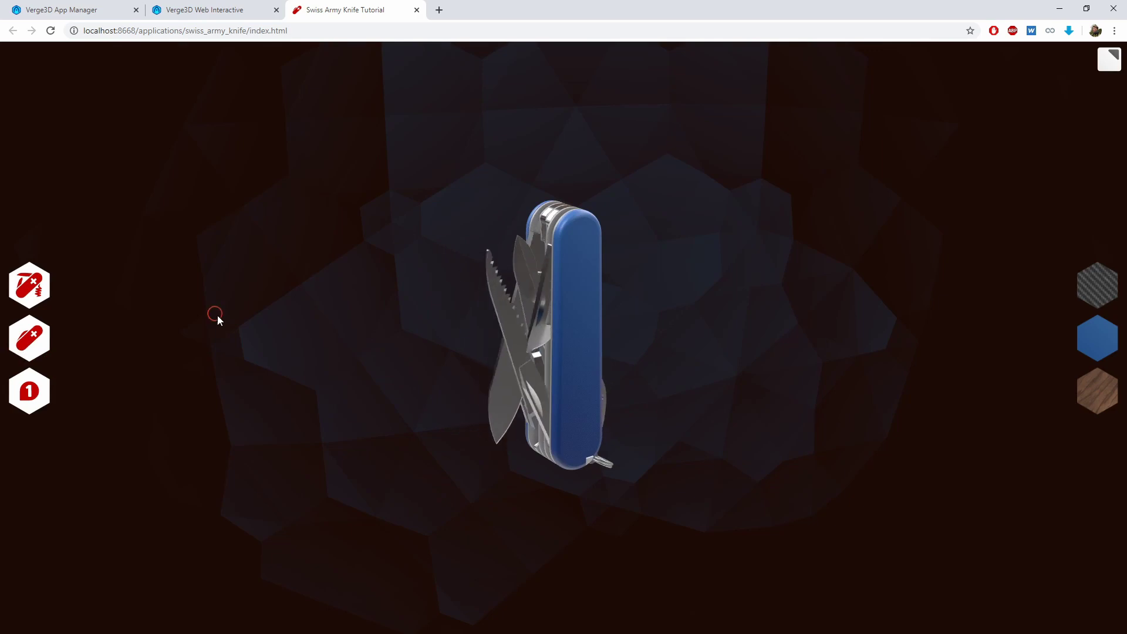
{"action": "left_click_drag", "start_coordinate": [447, 382], "coordinate": [538, 402]}
{"action": "left_click_drag", "start_coordinate": [394, 358], "coordinate": [477, 404]}
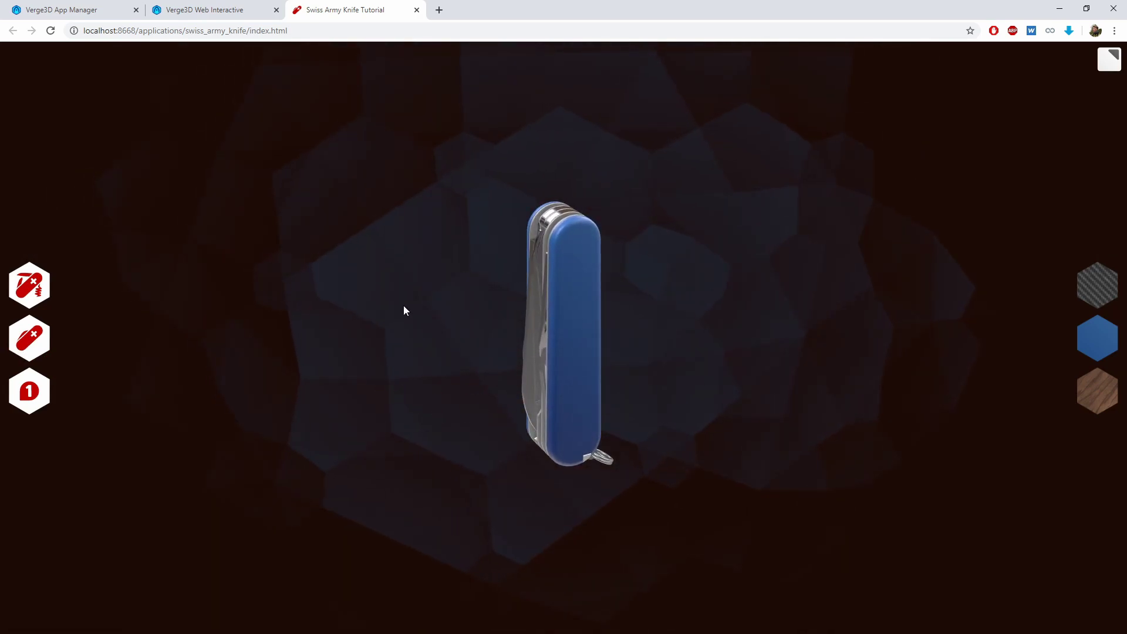
{"action": "left_click_drag", "start_coordinate": [405, 292], "coordinate": [448, 288]}
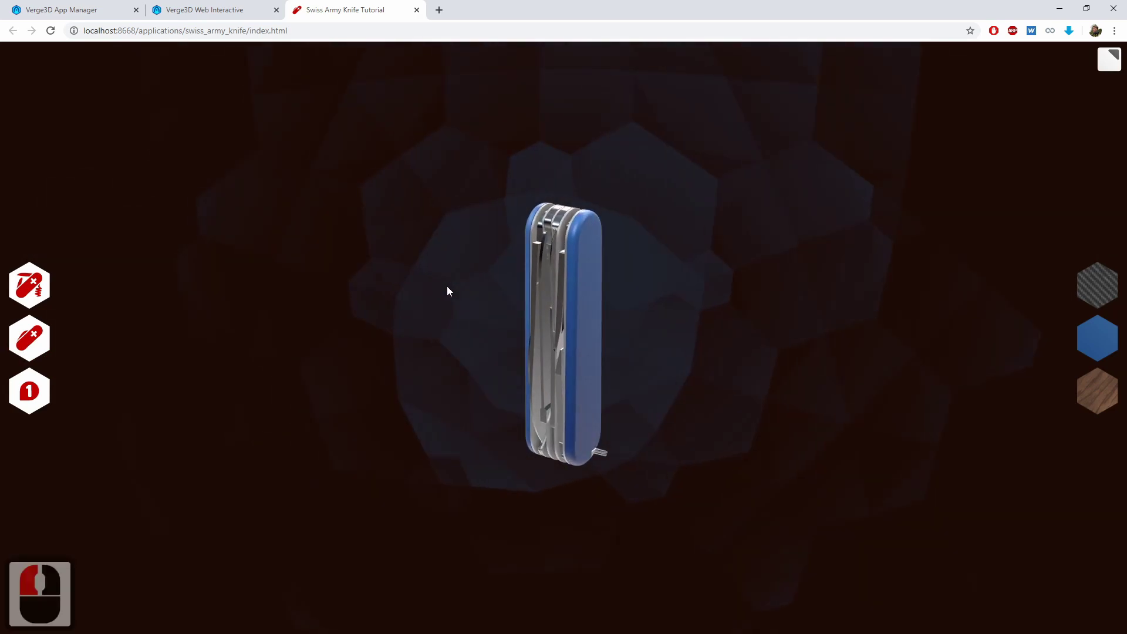
Step: Back in the Puzzles editor, create a new variable named unfolded_knife
{"action": "left_click", "coordinate": [212, 7]}
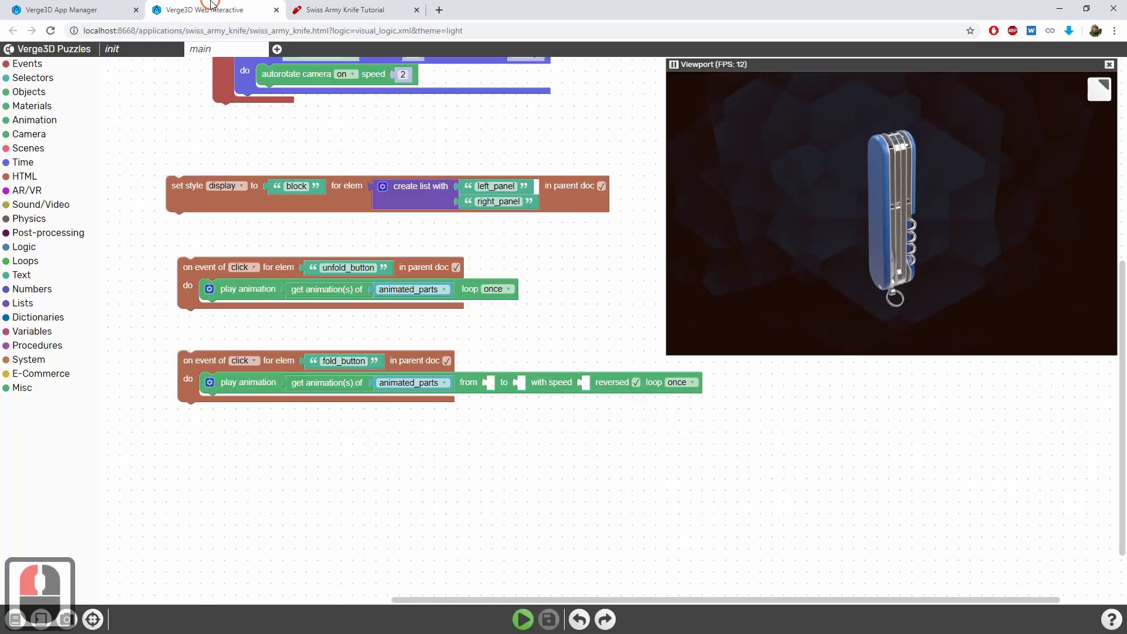
{"action": "left_click_drag", "start_coordinate": [336, 135], "coordinate": [289, 240]}
{"action": "scroll", "coordinate": [290, 240], "scroll_direction": "down", "scroll_amount": 3}
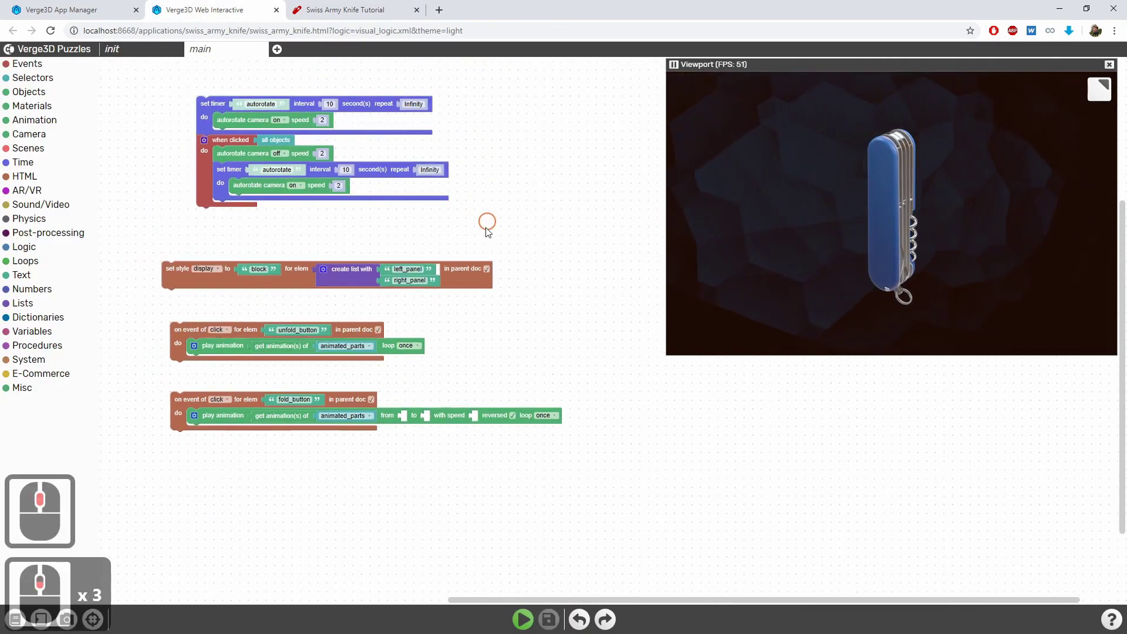
{"action": "middle_click_drag", "start_coordinate": [490, 232], "coordinate": [497, 276]}
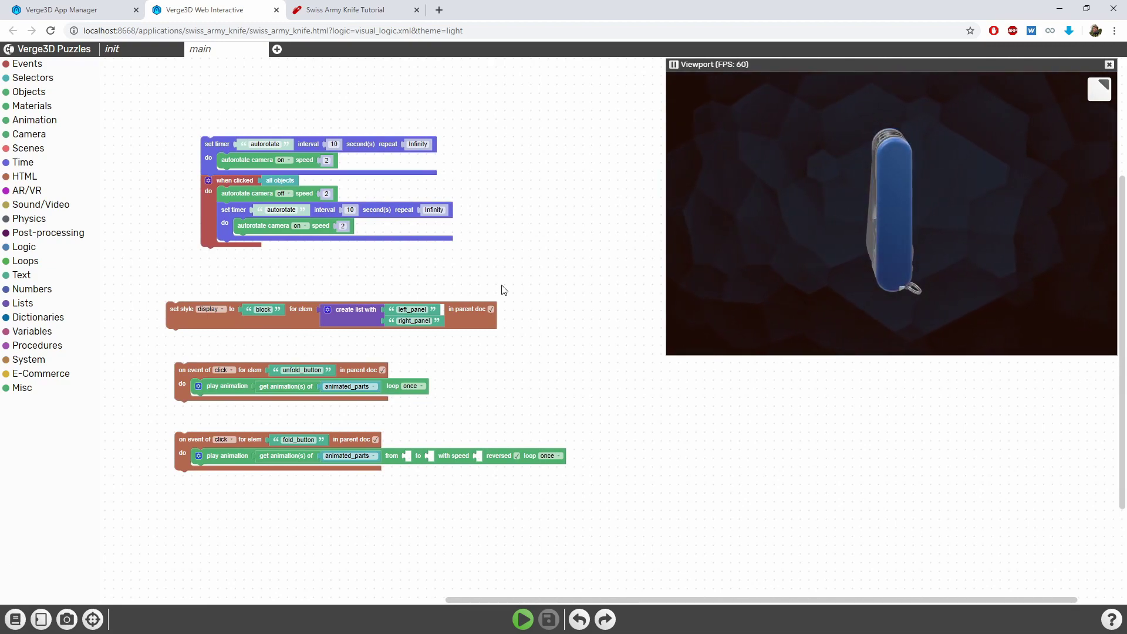
{"action": "left_click", "coordinate": [35, 332]}
{"action": "left_click", "coordinate": [130, 65]}
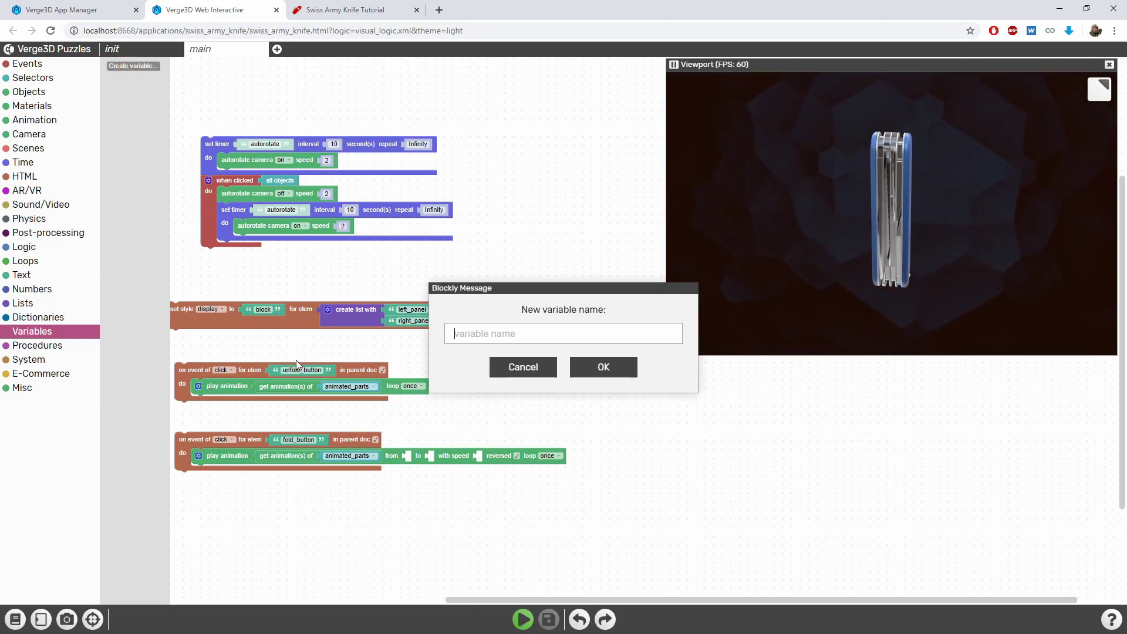
{"action": "type", "text": "unf"}
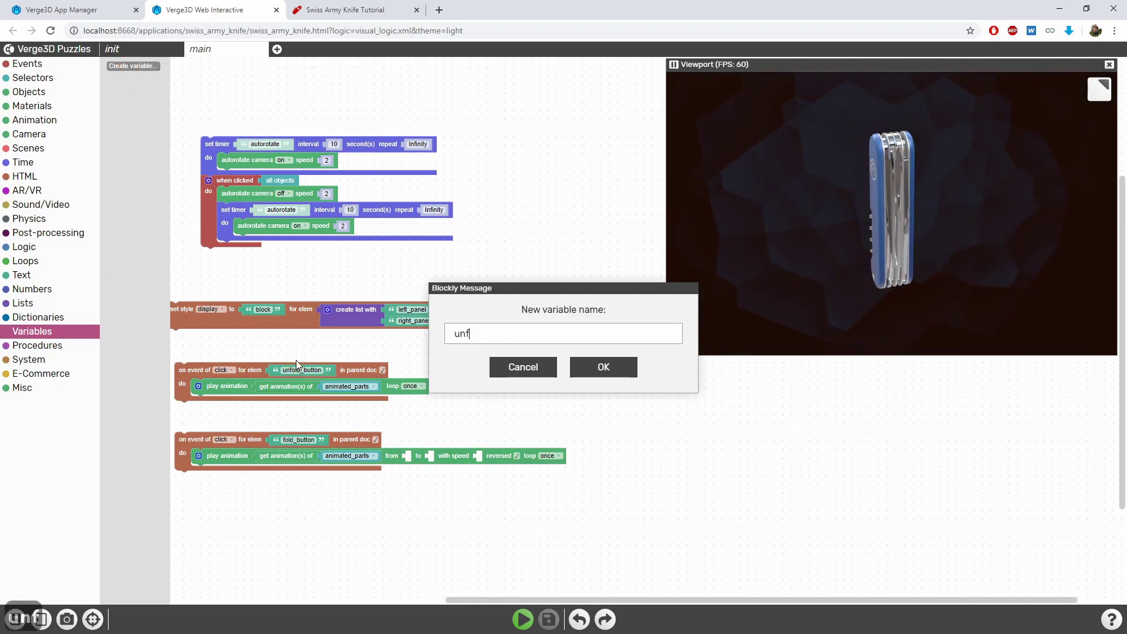
{"action": "type", "text": "olded"}
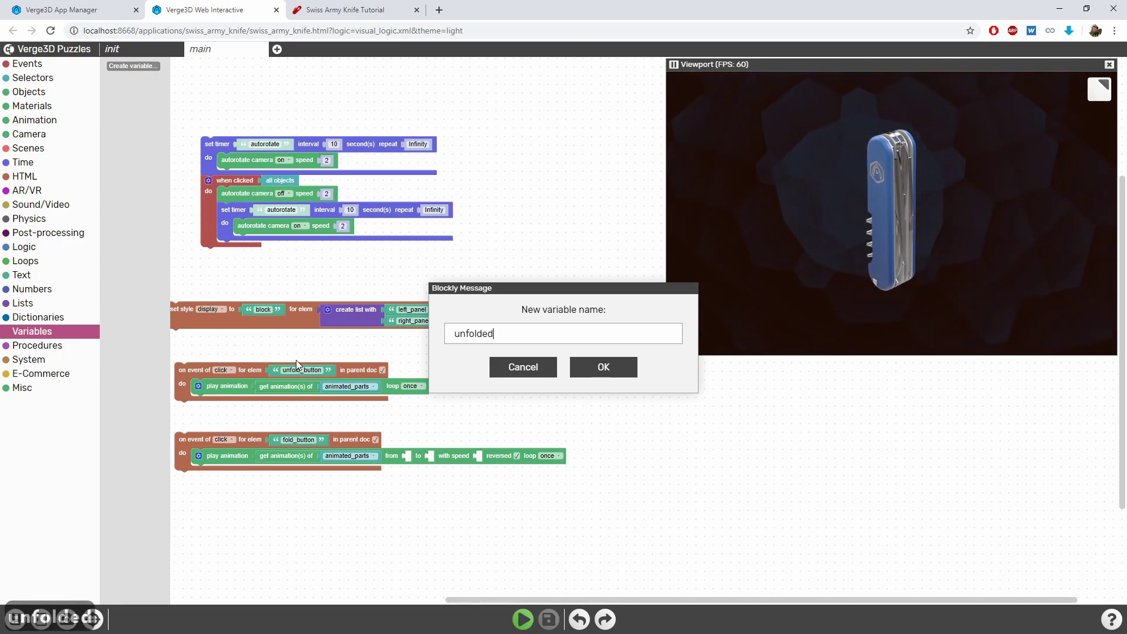
{"action": "type", "text": "_knife"}
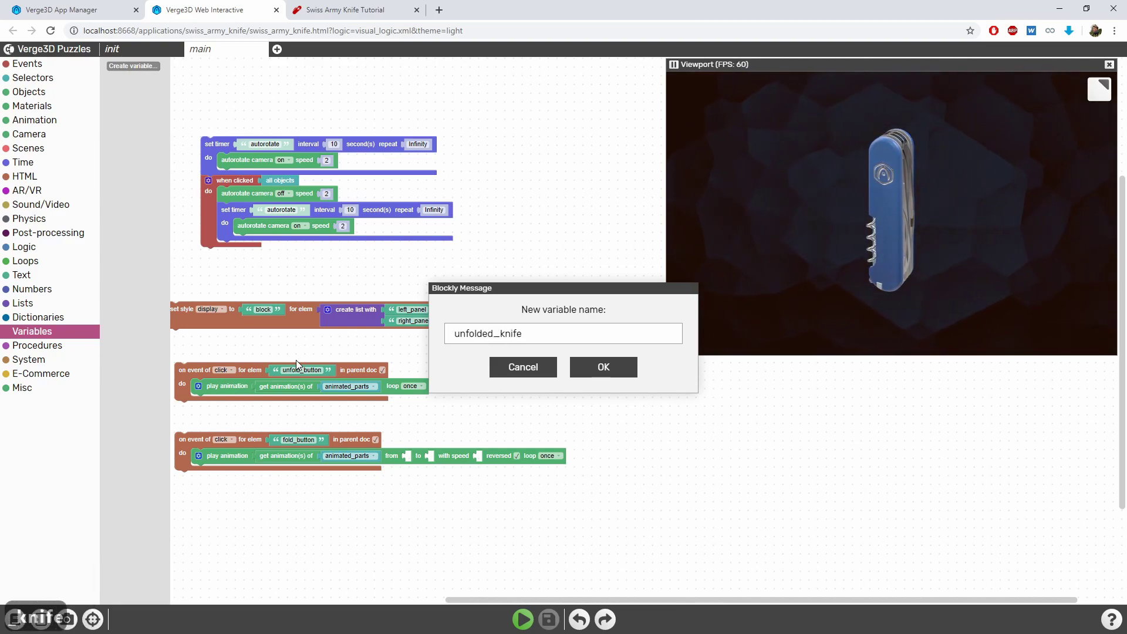
{"action": "left_click", "coordinate": [603, 367]}
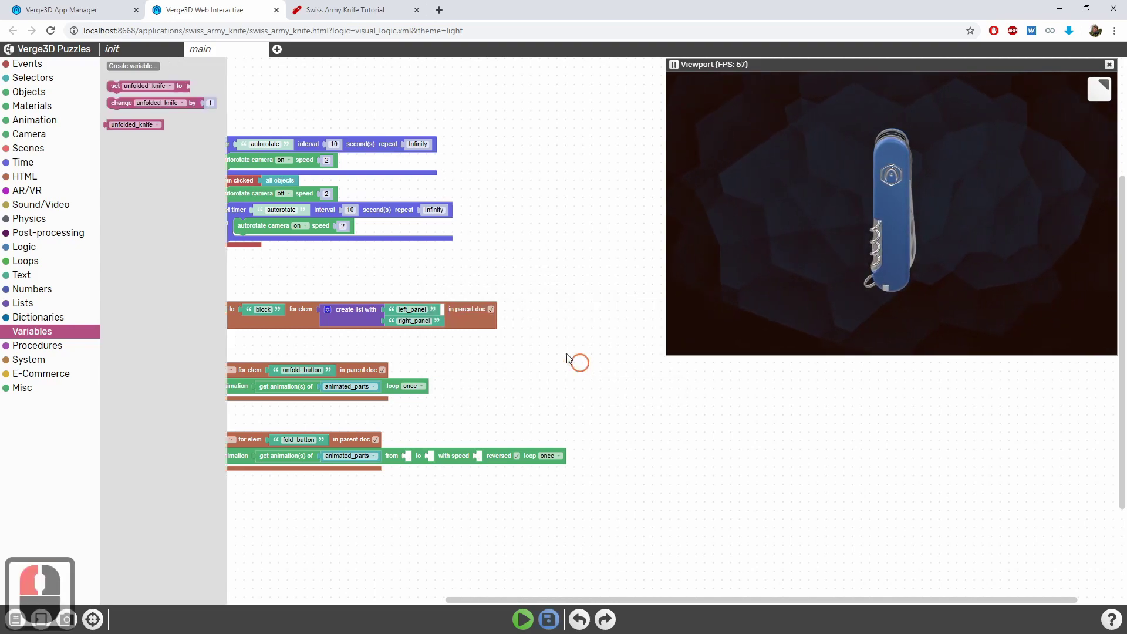
Step: Place a puzzle setting unfolded_knife to false above the autorotate timer, and save the puzzles
{"action": "left_click_drag", "start_coordinate": [114, 88], "coordinate": [217, 108]}
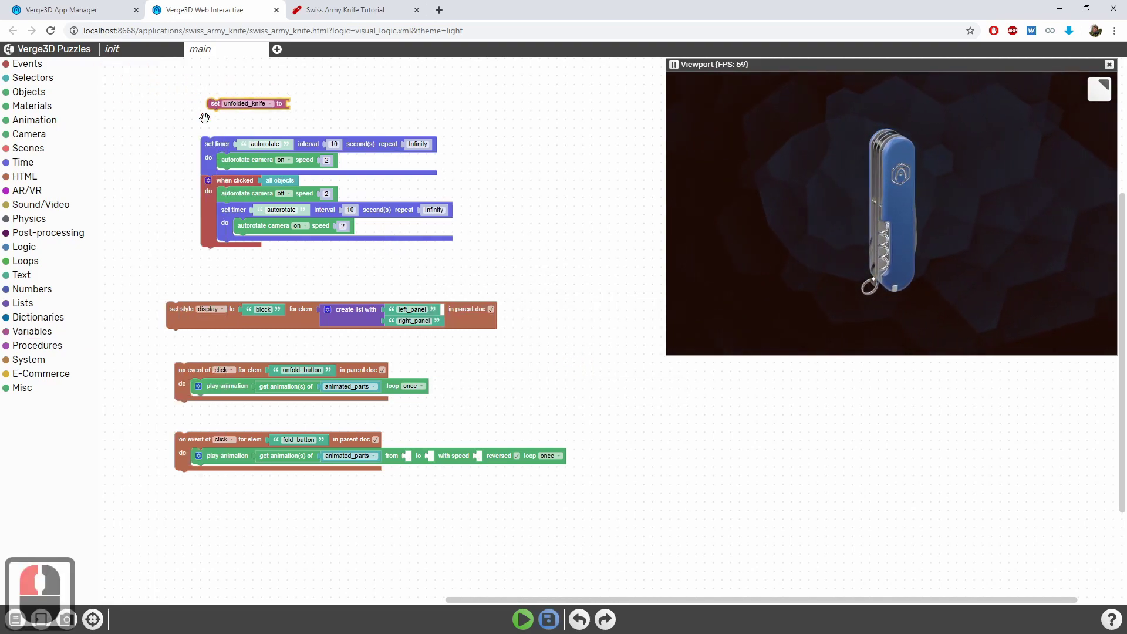
{"action": "left_click", "coordinate": [36, 249]}
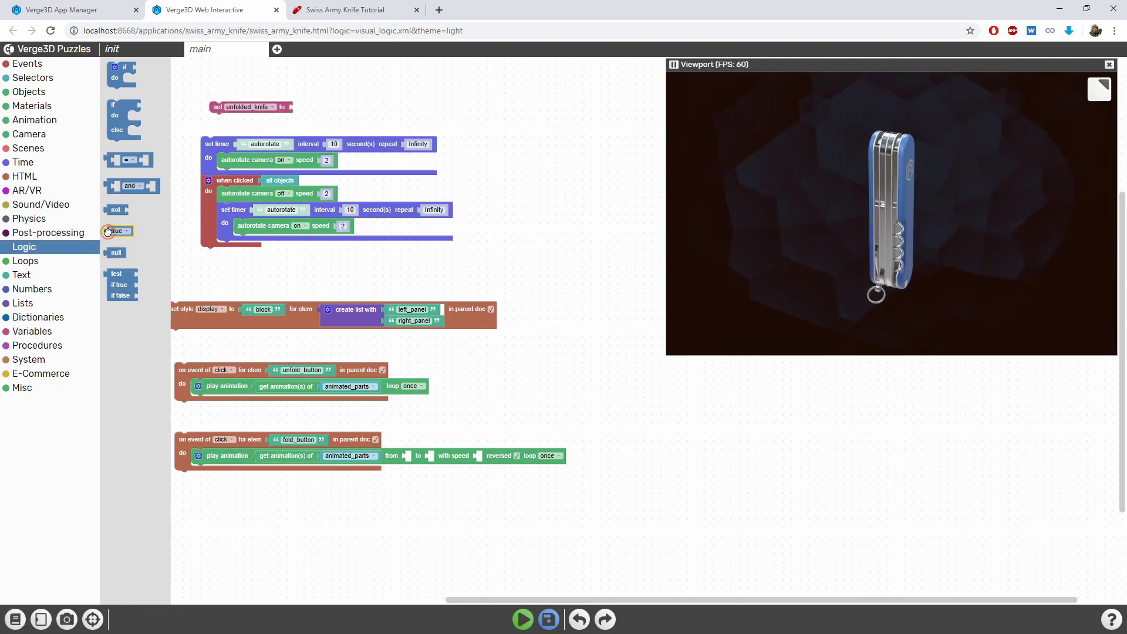
{"action": "left_click_drag", "start_coordinate": [115, 231], "coordinate": [302, 112]}
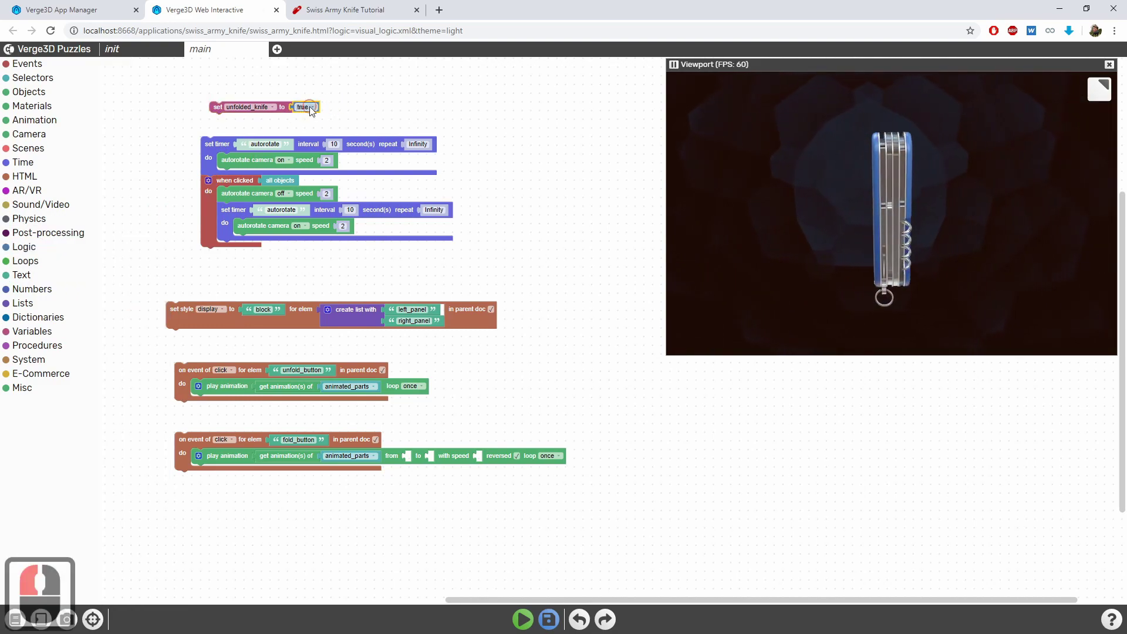
{"action": "left_click", "coordinate": [311, 108]}
{"action": "left_click", "coordinate": [293, 143]}
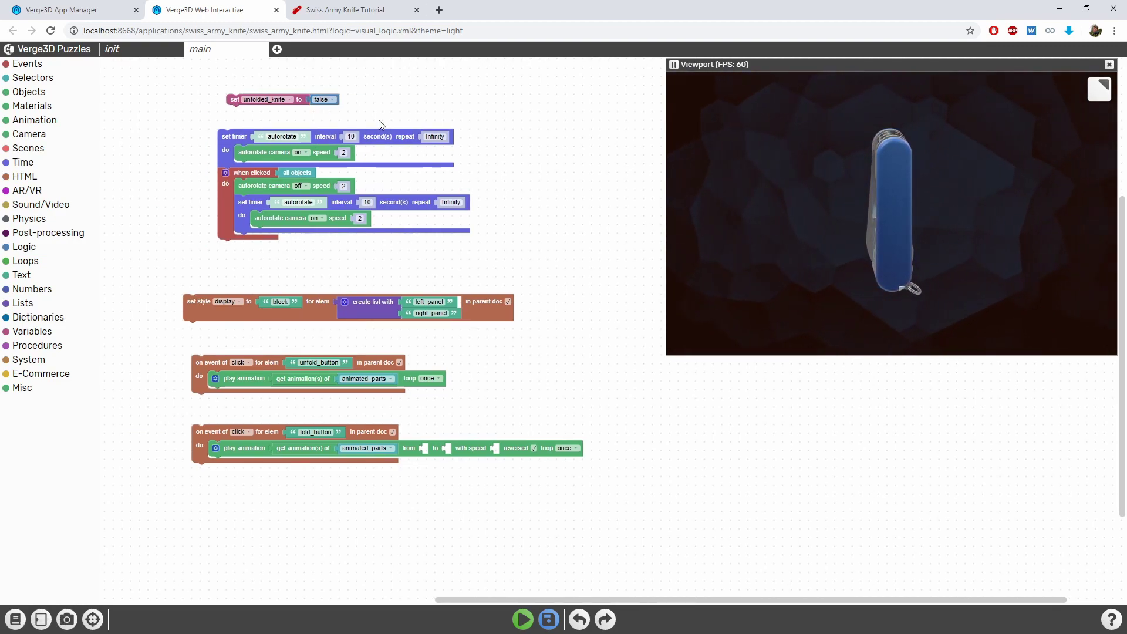
{"action": "left_click", "coordinate": [549, 619]}
Step: Add an if puzzle beside the unfold_button event and attach an equality comparison as its condition
{"action": "scroll", "coordinate": [361, 530], "scroll_direction": "up", "scroll_amount": 3}
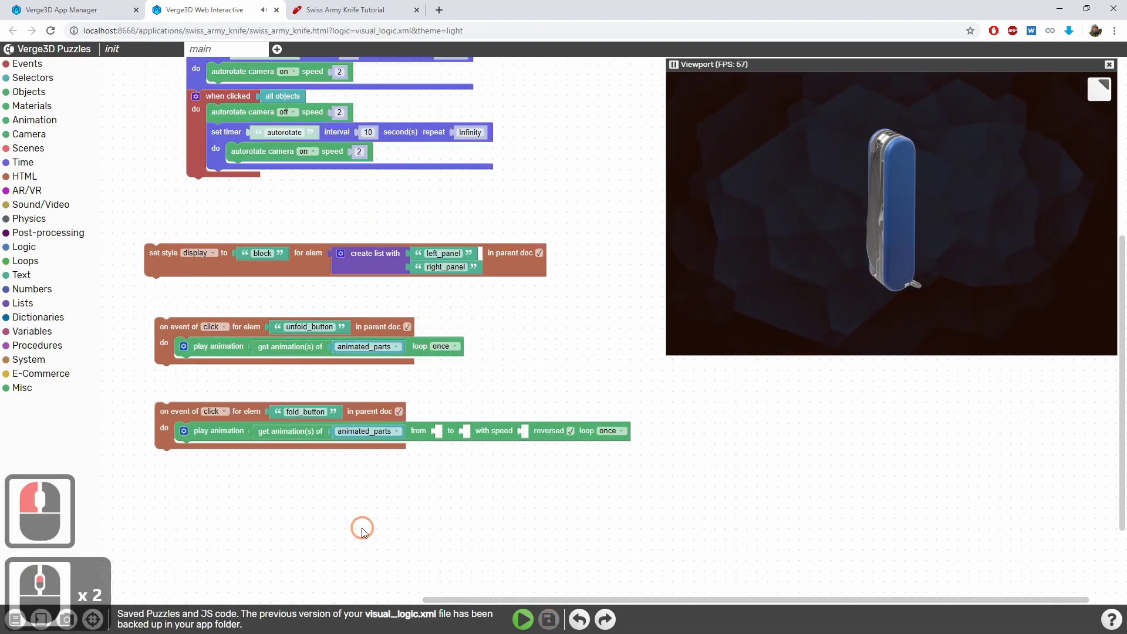
{"action": "left_click_drag", "start_coordinate": [344, 522], "coordinate": [428, 546]}
{"action": "left_click", "coordinate": [27, 247]}
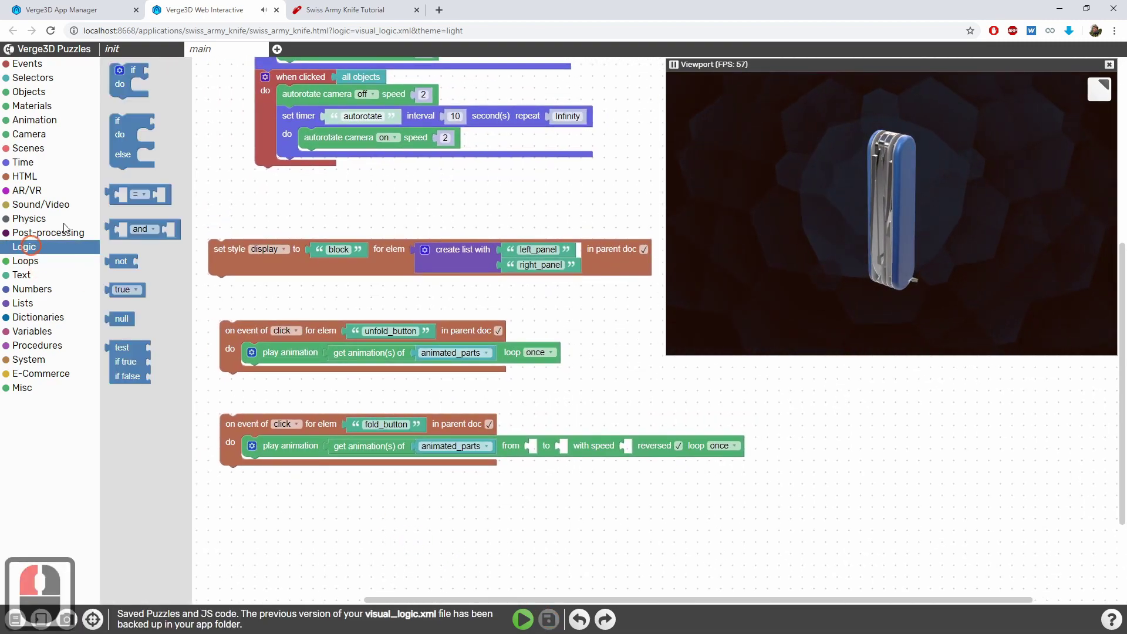
{"action": "left_click_drag", "start_coordinate": [114, 82], "coordinate": [143, 315]}
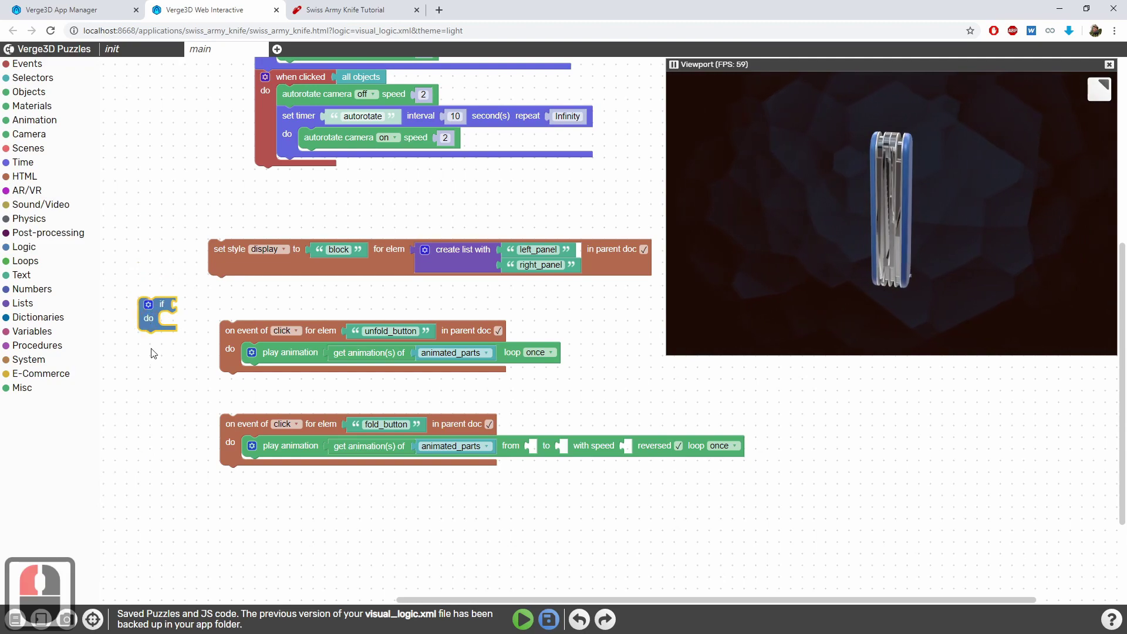
{"action": "left_click", "coordinate": [82, 243]}
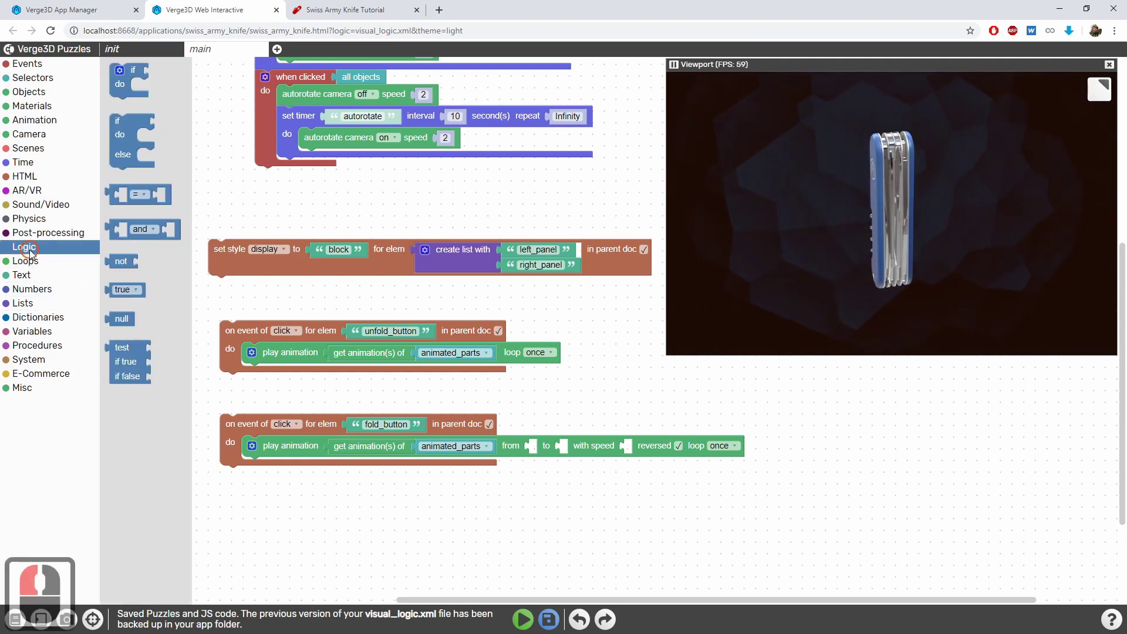
{"action": "left_click_drag", "start_coordinate": [124, 194], "coordinate": [188, 307]}
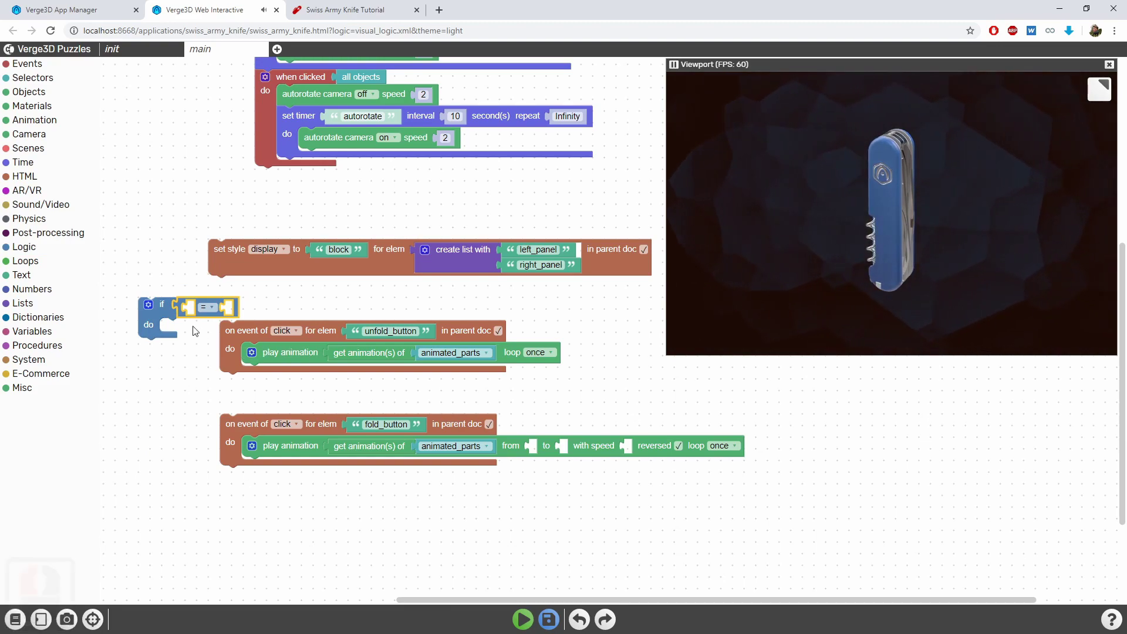
Step: Fill the if puzzle's comparison so that it checks whether unfolded_knife equals false
{"action": "left_click", "coordinate": [35, 331]}
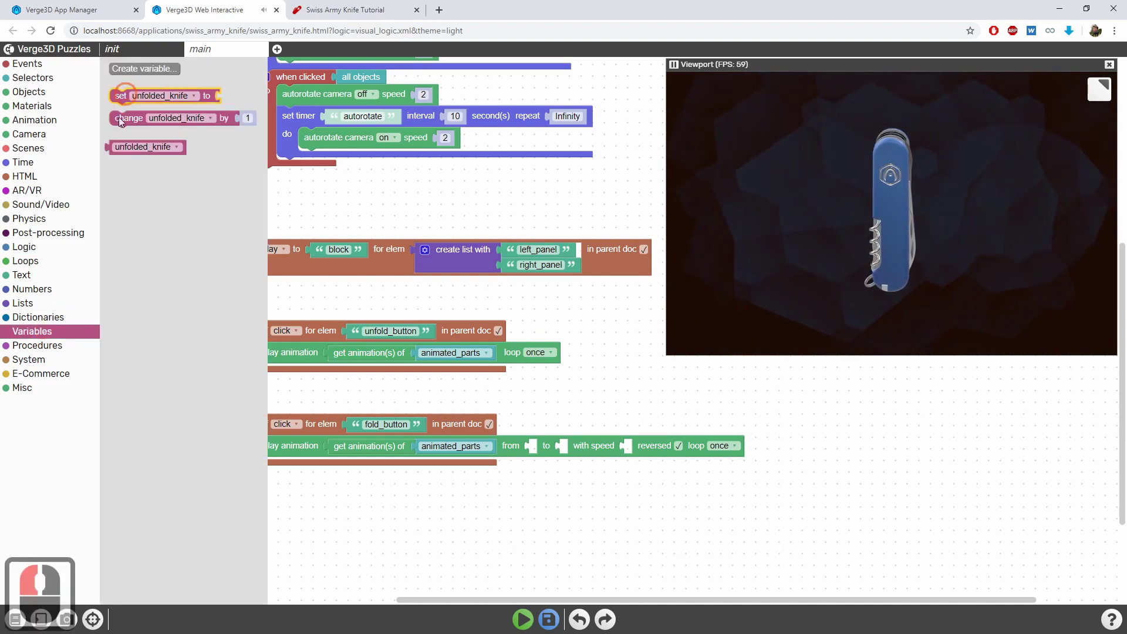
{"action": "left_click_drag", "start_coordinate": [118, 147], "coordinate": [150, 306]}
{"action": "middle_click_drag", "start_coordinate": [179, 382], "coordinate": [221, 367]}
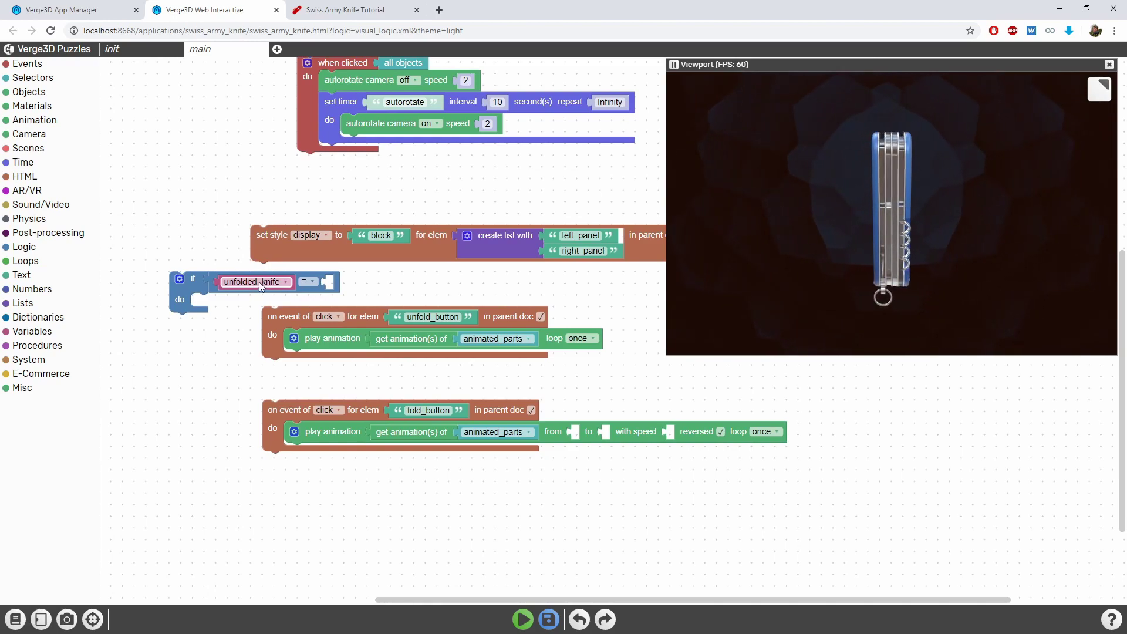
{"action": "left_click", "coordinate": [24, 246]}
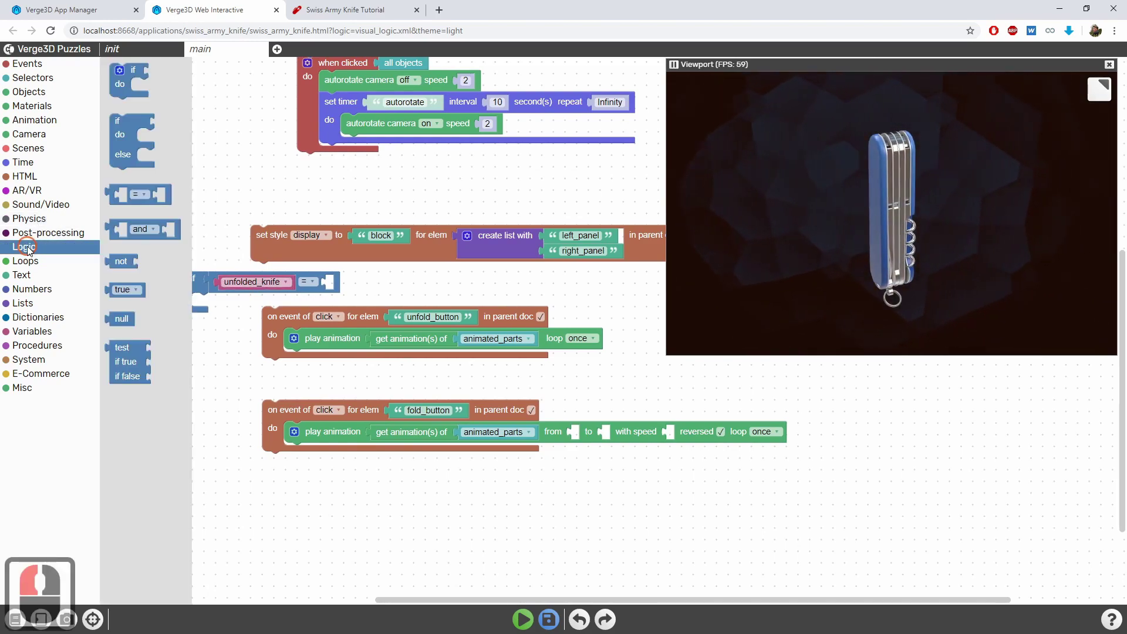
{"action": "left_click", "coordinate": [110, 290]}
{"action": "left_click_drag", "start_coordinate": [110, 290], "coordinate": [329, 284]}
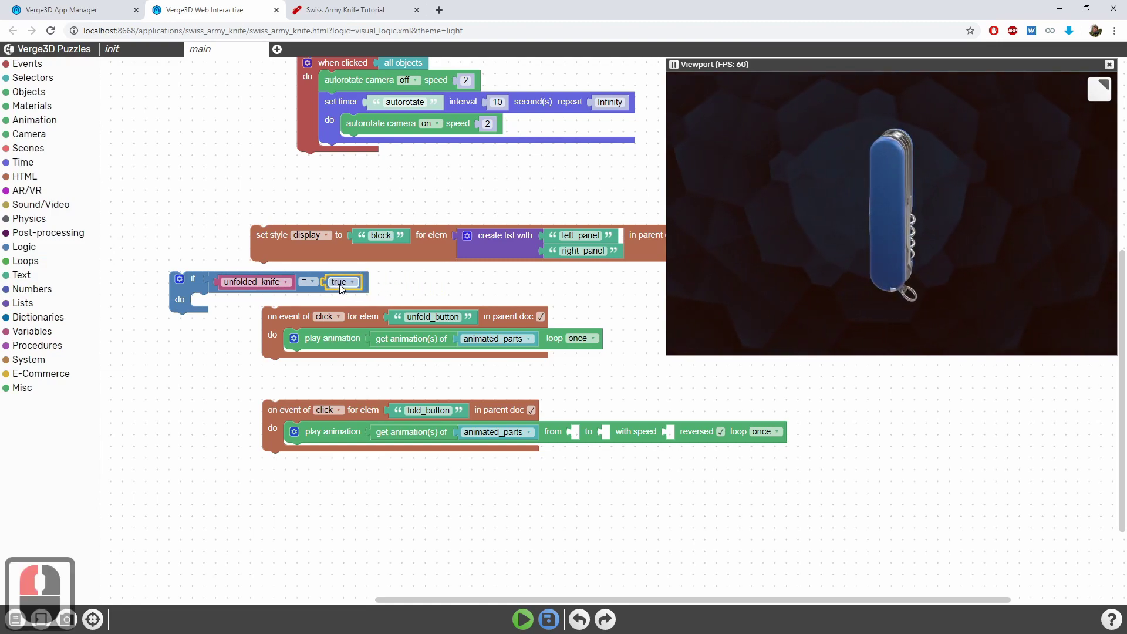
{"action": "left_click", "coordinate": [340, 282]}
{"action": "left_click", "coordinate": [333, 321]}
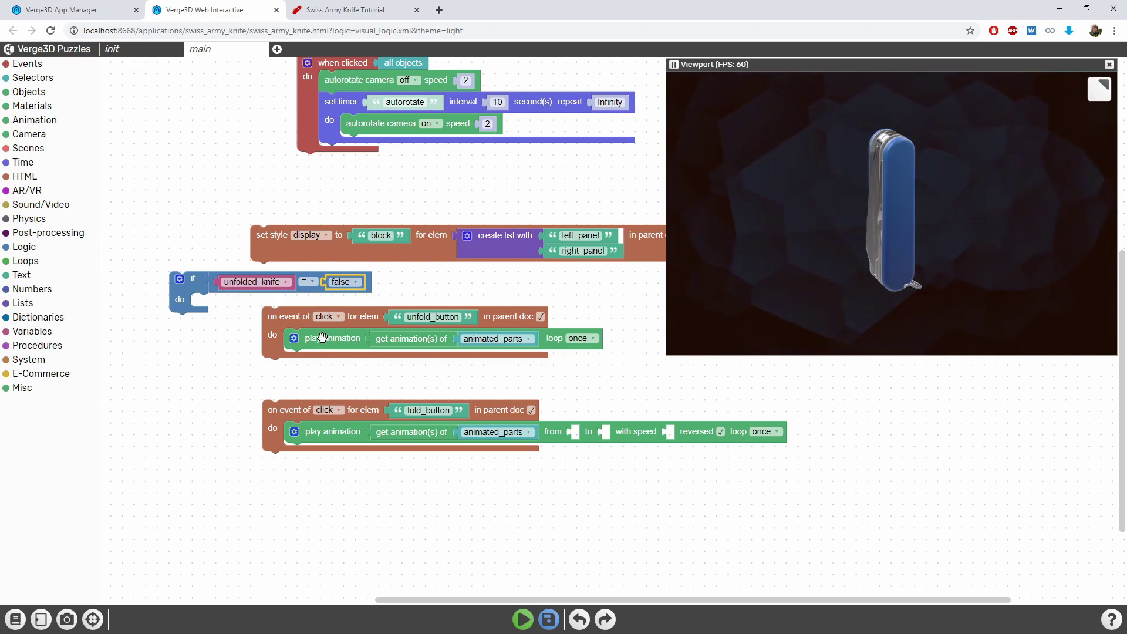
Step: Place the if puzzle inside the unfold_button click event so that it wraps the play animation puzzle
{"action": "mouse_move", "coordinate": [322, 337]}
{"action": "left_mouse_down"}
{"action": "mouse_move", "coordinate": [191, 302]}
{"action": "mouse_move", "coordinate": [306, 346]}
{"action": "left_mouse_up"}
{"action": "left_click_drag", "start_coordinate": [376, 289], "coordinate": [349, 250]}
{"action": "left_click_drag", "start_coordinate": [207, 351], "coordinate": [202, 335]}
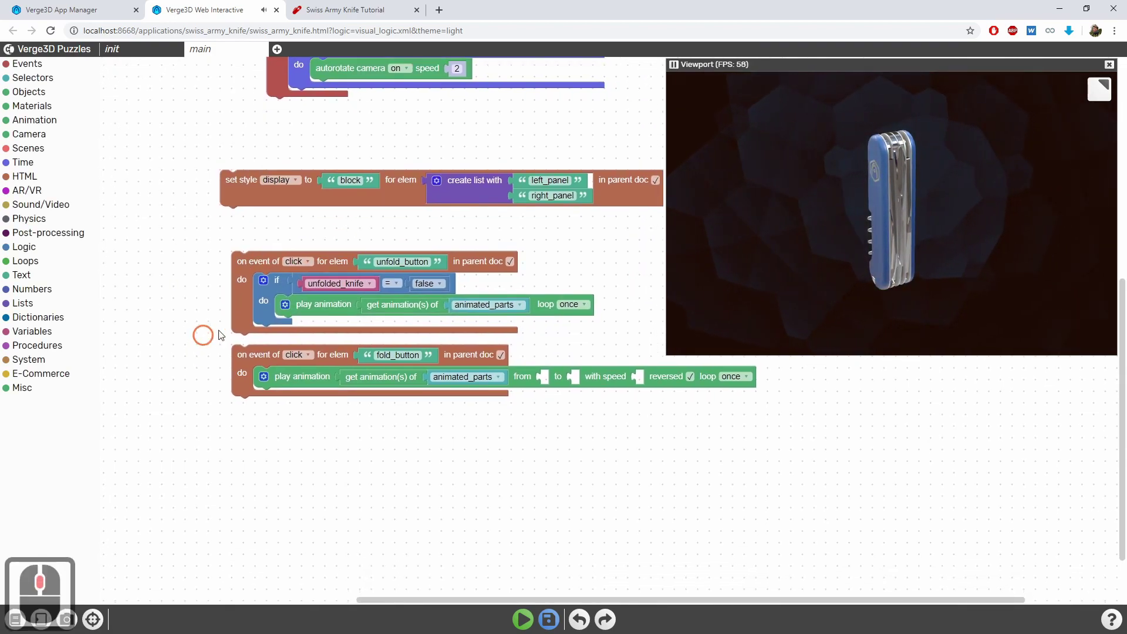
Step: Duplicate the if puzzle below the fold_button event, remove the copy's play animation, and set its condition to true
{"action": "left_click", "coordinate": [273, 311]}
{"action": "key", "text": "ctrl+c"}
{"action": "key", "text": "ctrl+v"}
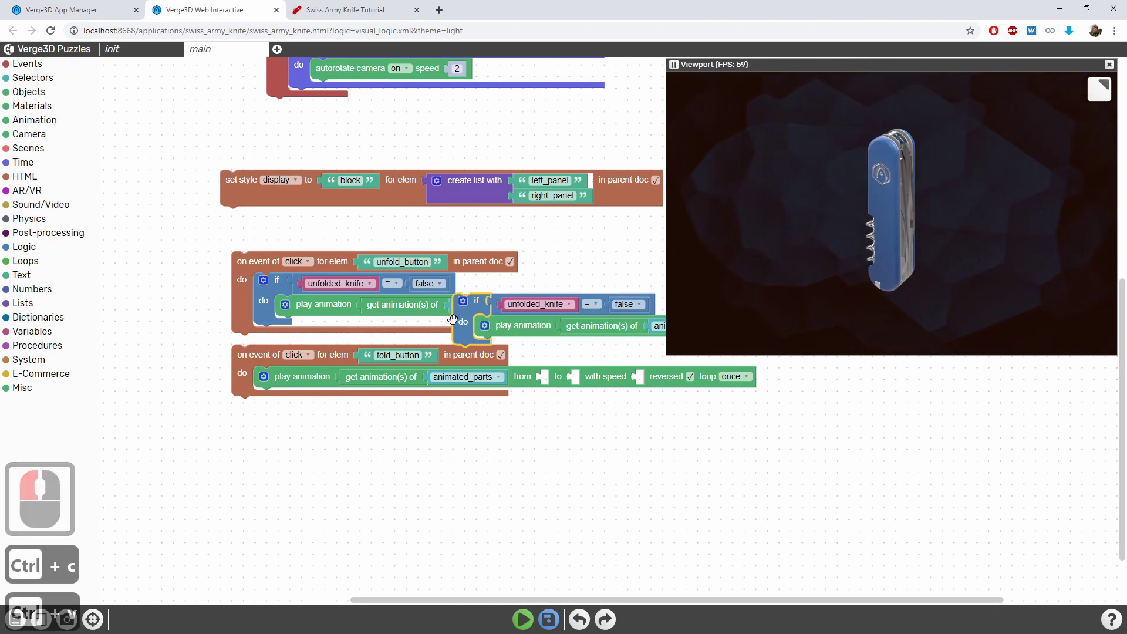
{"action": "left_click_drag", "start_coordinate": [452, 318], "coordinate": [308, 487]}
{"action": "left_click", "coordinate": [362, 498]}
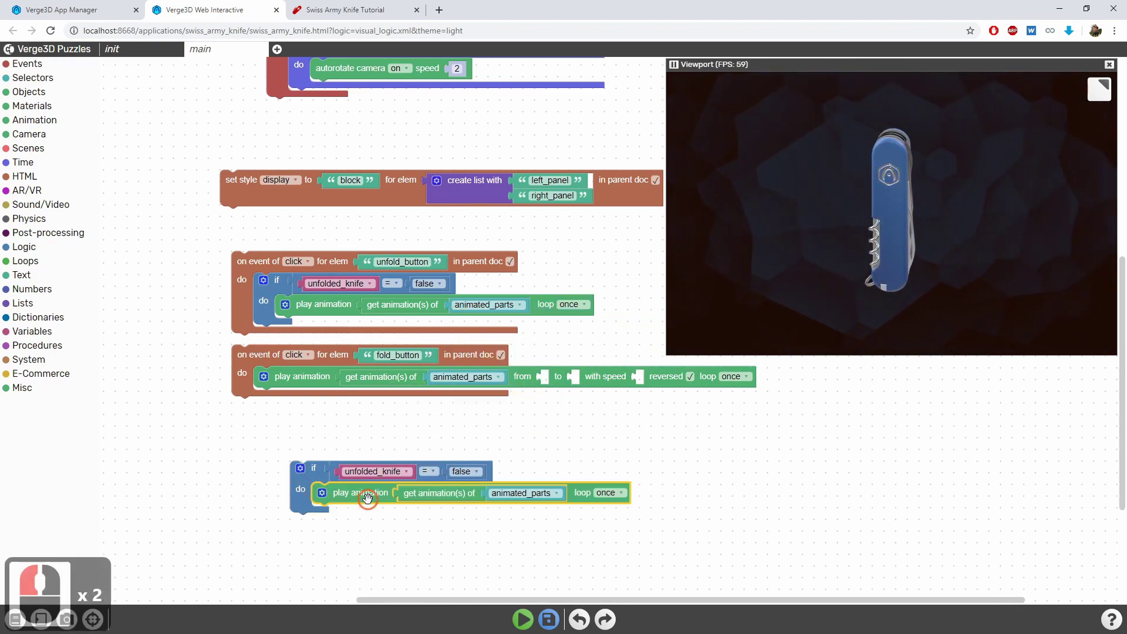
{"action": "key", "text": "Delete"}
{"action": "left_click", "coordinate": [460, 471]}
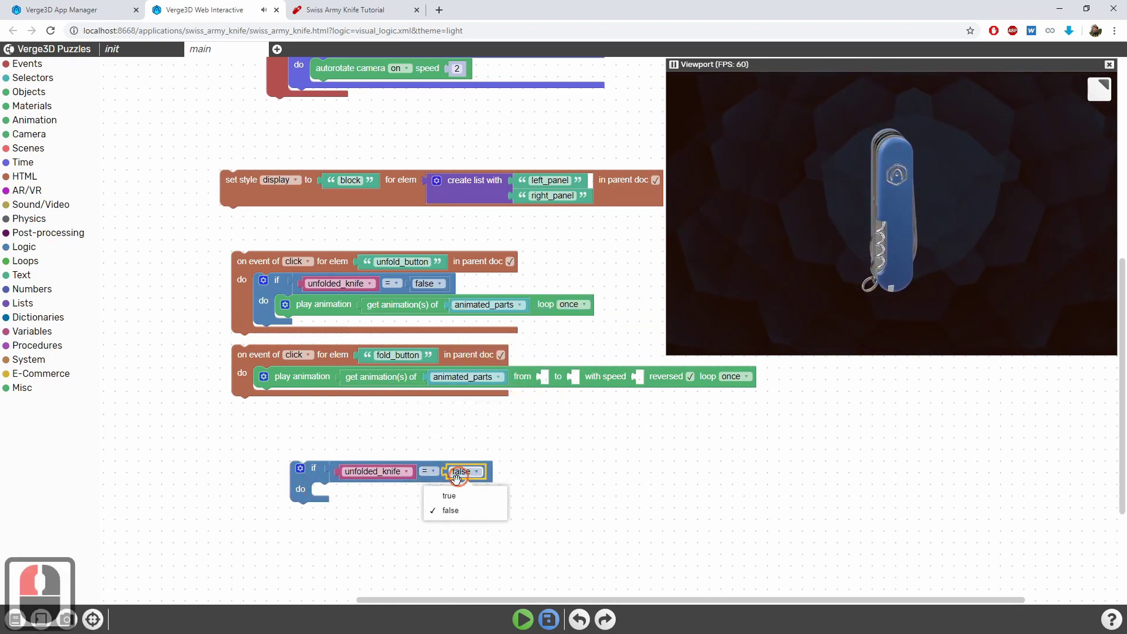
{"action": "left_click", "coordinate": [450, 495]}
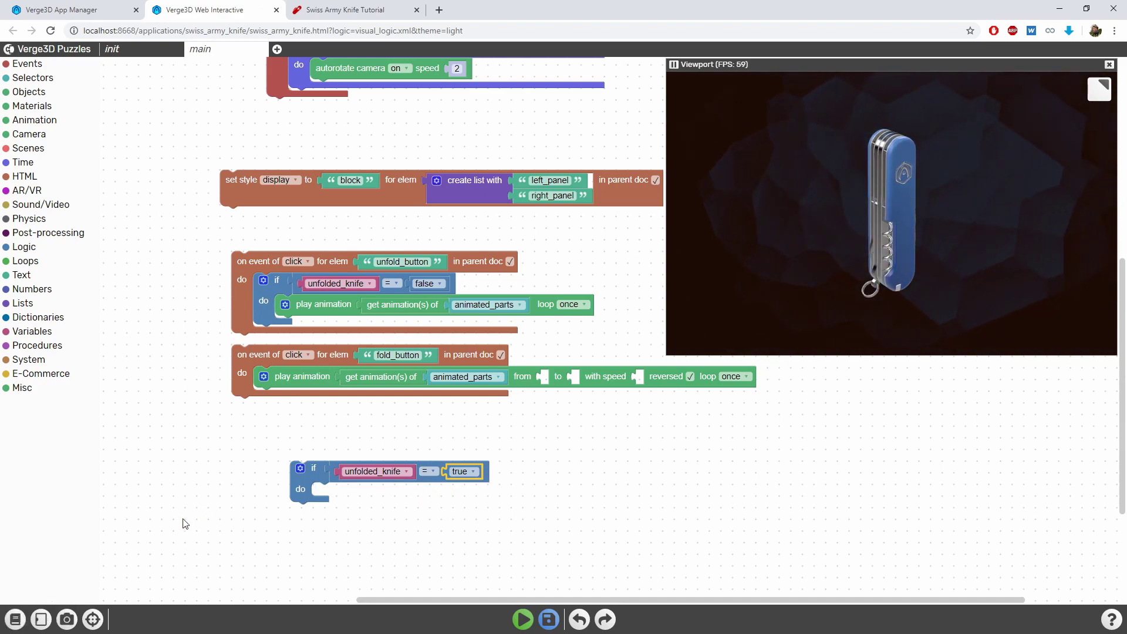
Step: Insert the copied if puzzle into the fold_button click event around its reversed play animation
{"action": "left_click_drag", "start_coordinate": [280, 381], "coordinate": [264, 404]}
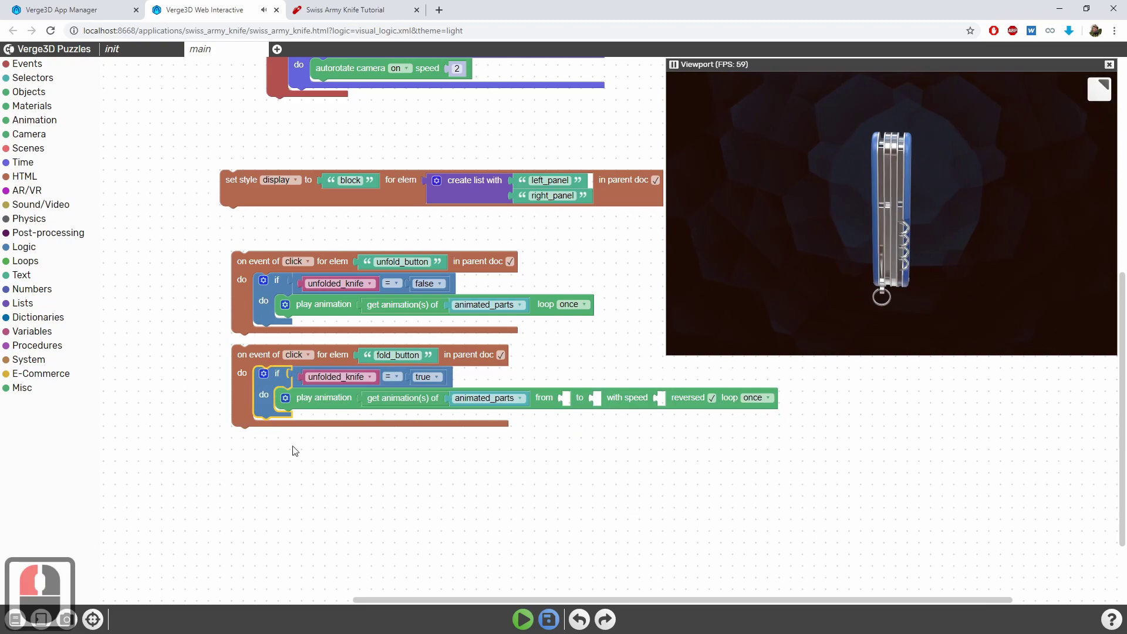
{"action": "left_click_drag", "start_coordinate": [335, 477], "coordinate": [290, 451]}
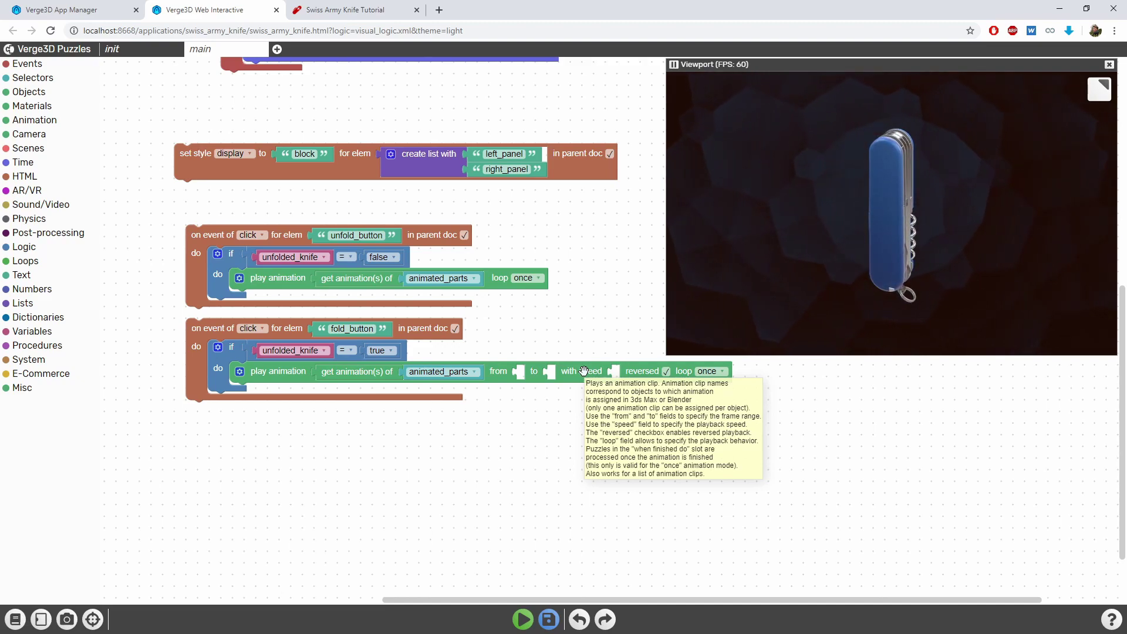
{"action": "left_click", "coordinate": [547, 622]}
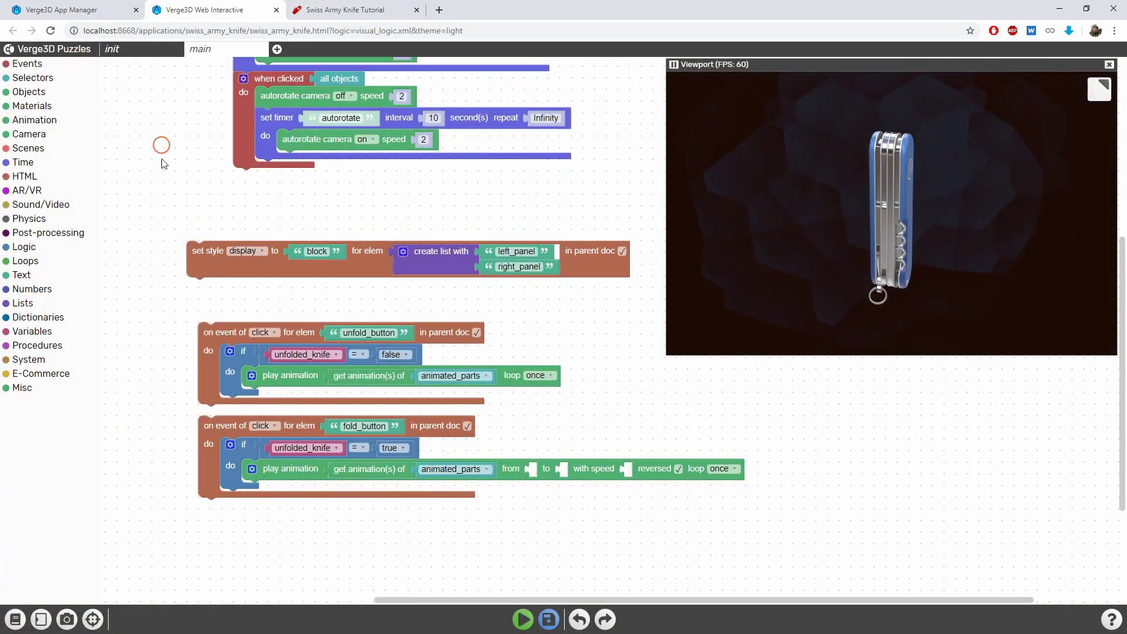
Step: Duplicate the set unfolded_knife puzzle, move the copy above the unfold_button event, and set its value to true
{"action": "scroll", "coordinate": [164, 164], "scroll_direction": "up", "scroll_amount": 3}
{"action": "left_click", "coordinate": [242, 163]}
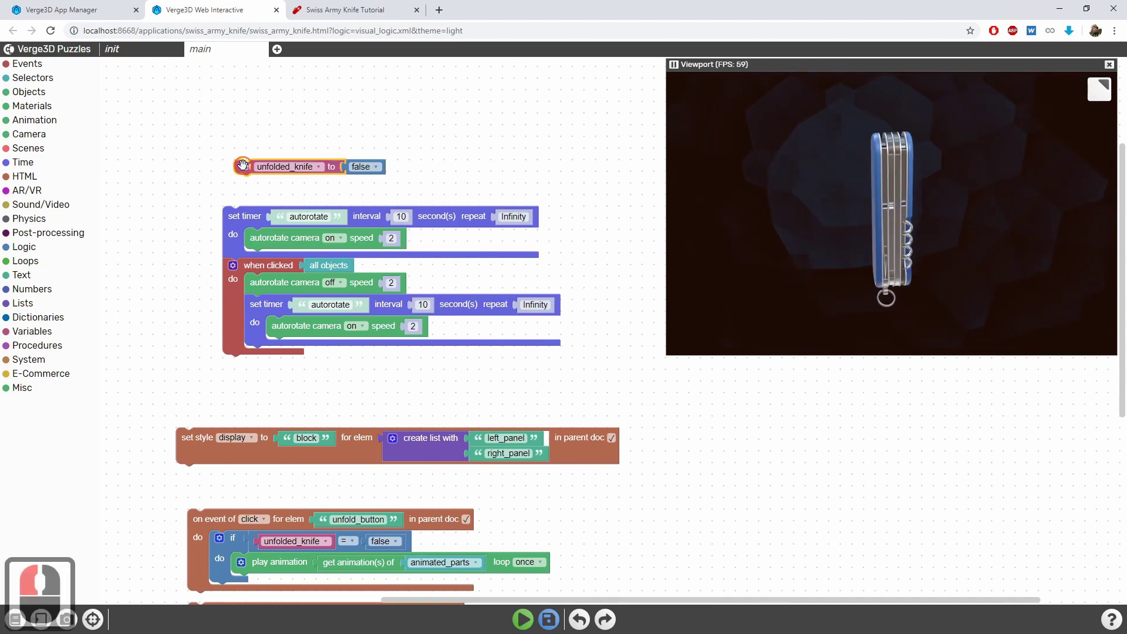
{"action": "key", "text": "ctrl+c"}
{"action": "key", "text": "ctrl+v"}
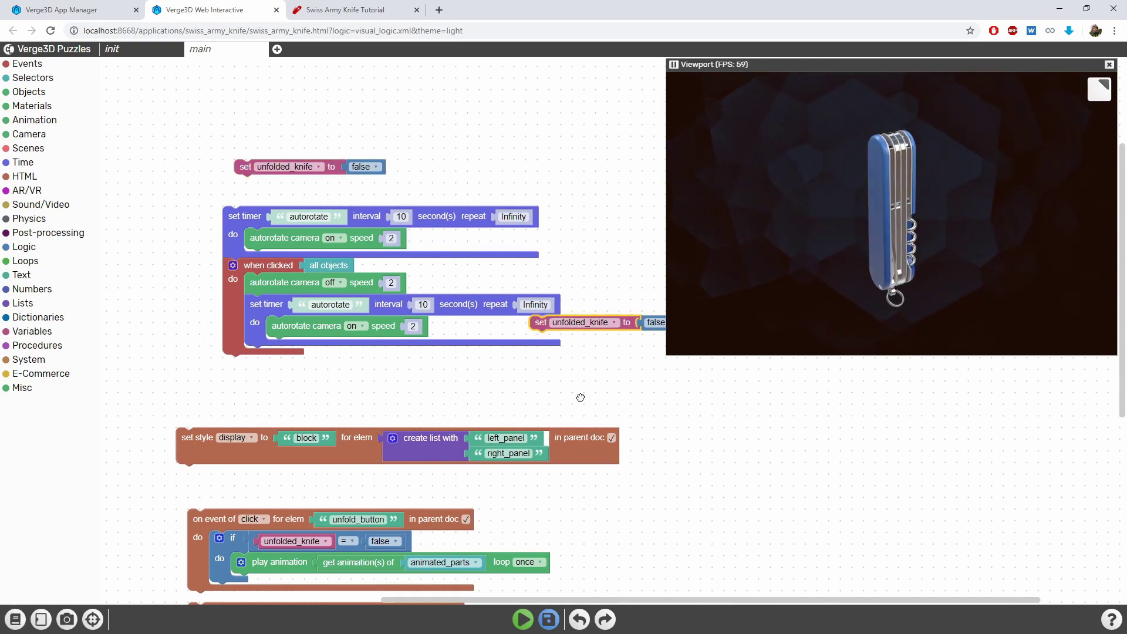
{"action": "left_click_drag", "start_coordinate": [537, 323], "coordinate": [614, 528]}
{"action": "scroll", "coordinate": [587, 534], "scroll_direction": "down", "scroll_amount": 4}
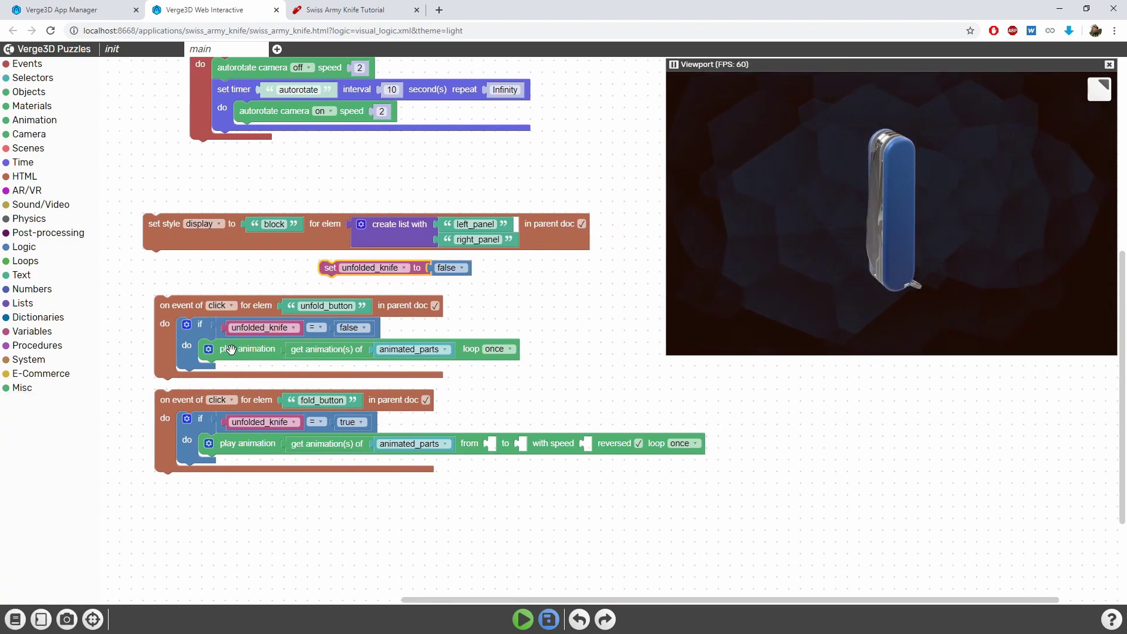
{"action": "left_click", "coordinate": [240, 349]}
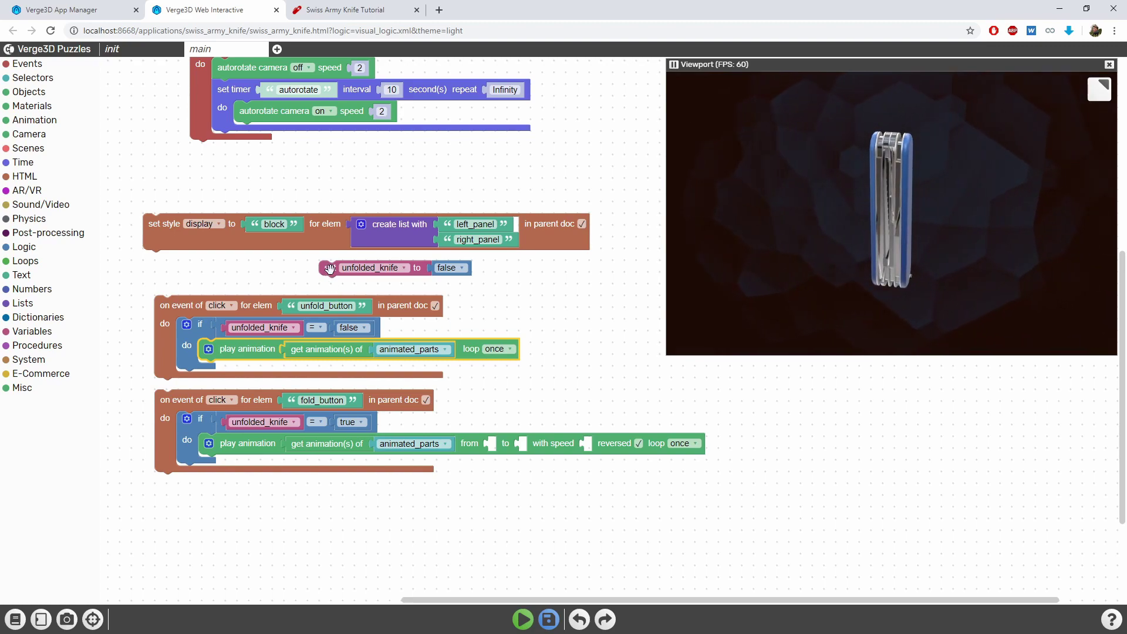
{"action": "left_click_drag", "start_coordinate": [330, 268], "coordinate": [336, 268]}
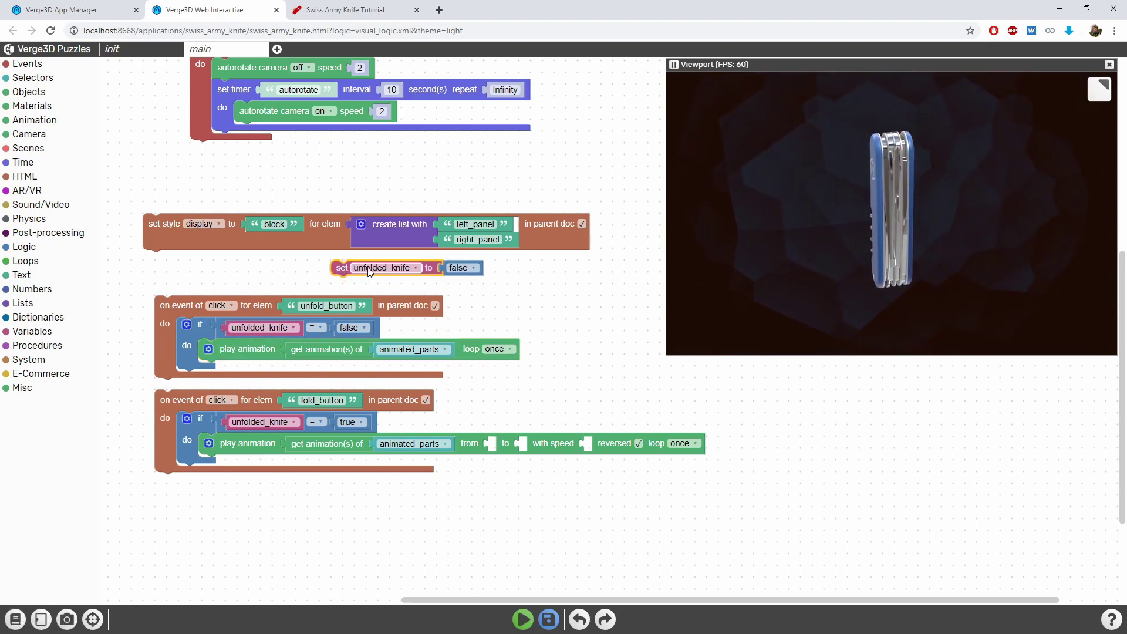
{"action": "left_click", "coordinate": [461, 268]}
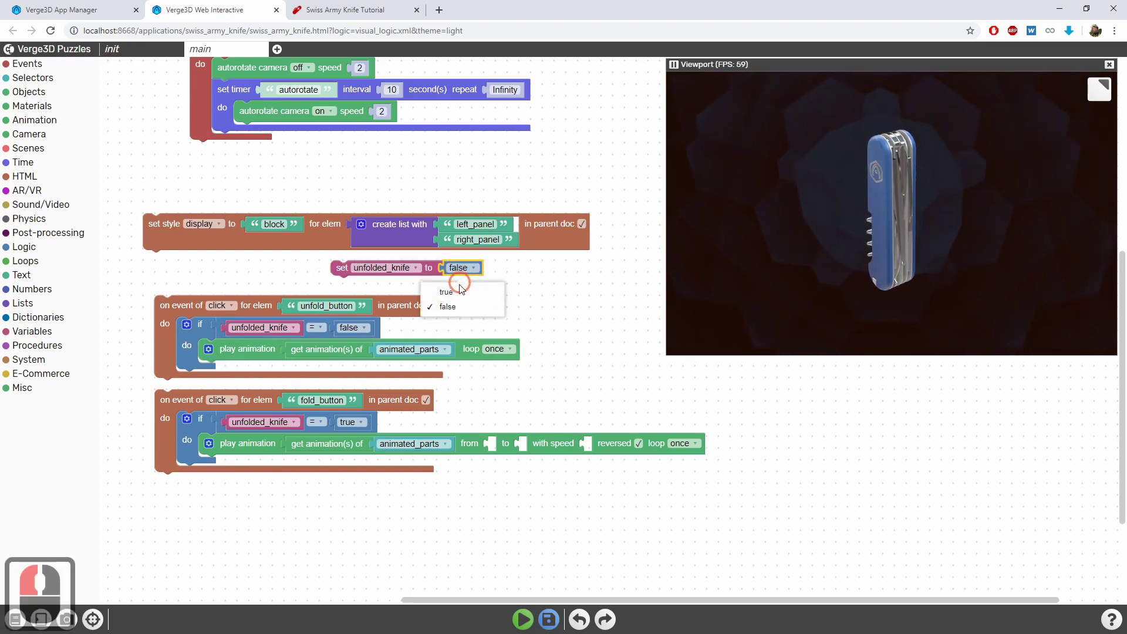
{"action": "left_click", "coordinate": [455, 293]}
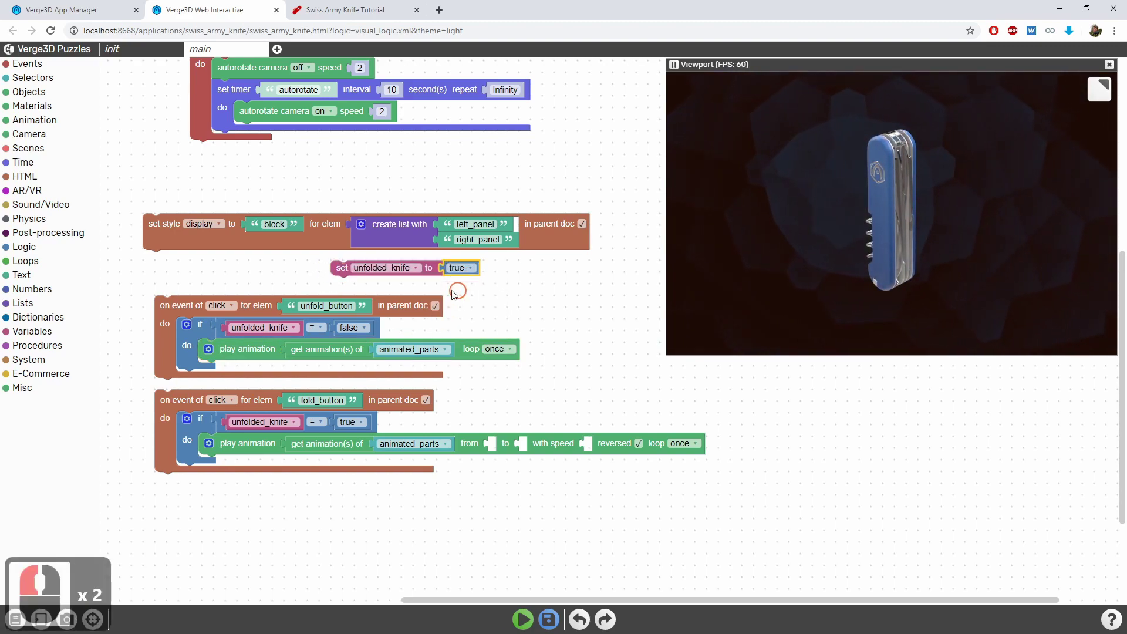
Step: Enable the when finished slot on the unfold animation and place the set unfolded_knife to true puzzle in it
{"action": "left_click", "coordinate": [209, 350]}
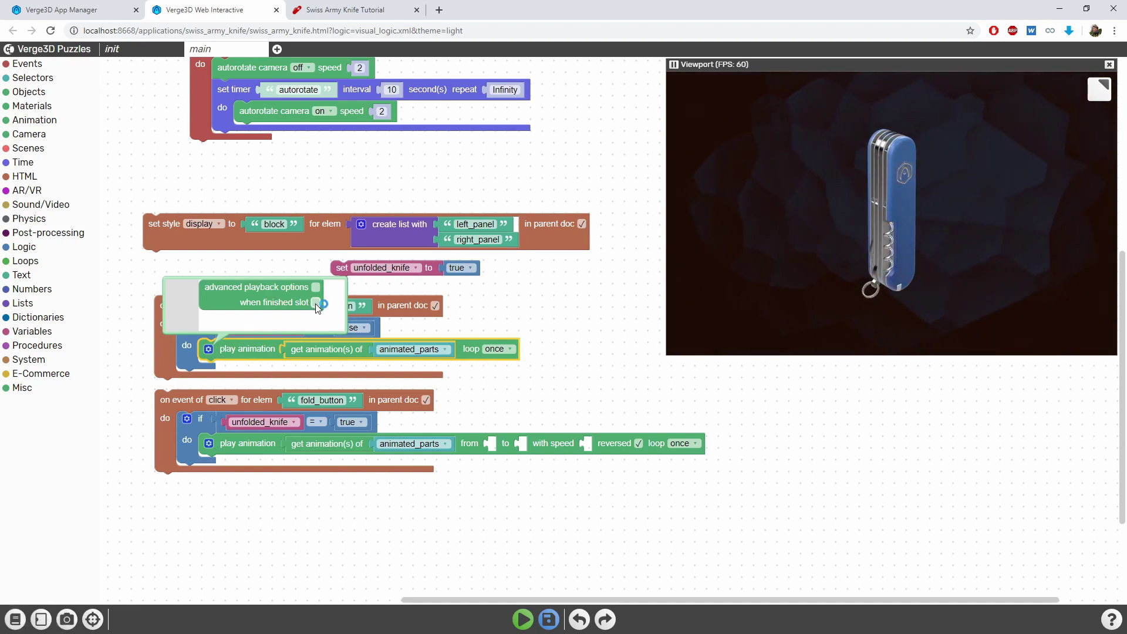
{"action": "left_click", "coordinate": [316, 303]}
{"action": "left_click", "coordinate": [210, 351]}
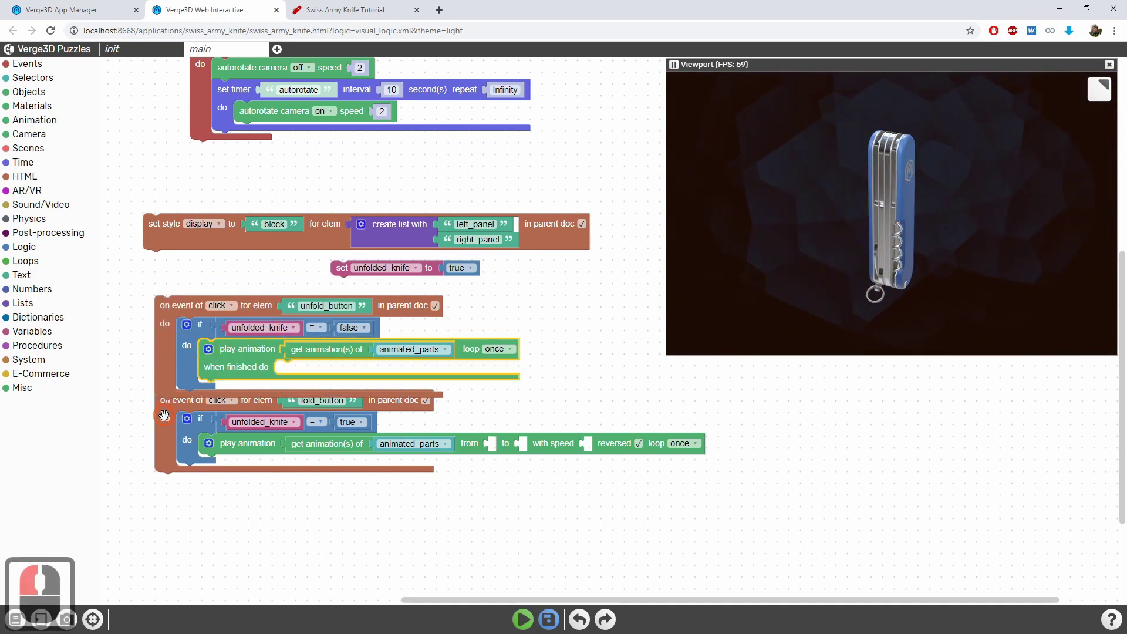
{"action": "left_click_drag", "start_coordinate": [164, 413], "coordinate": [164, 460]}
{"action": "left_click_drag", "start_coordinate": [345, 269], "coordinate": [288, 374]}
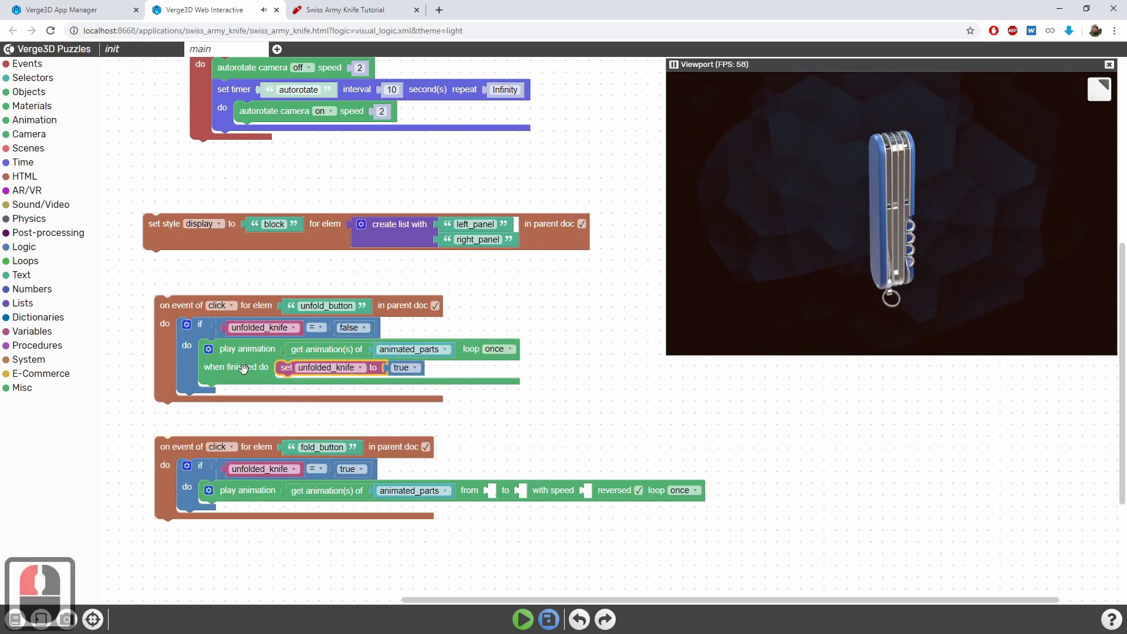
Step: Enable the when finished slot on the fold_button event's play animation puzzle
{"action": "middle_click_drag", "start_coordinate": [564, 411], "coordinate": [557, 325]}
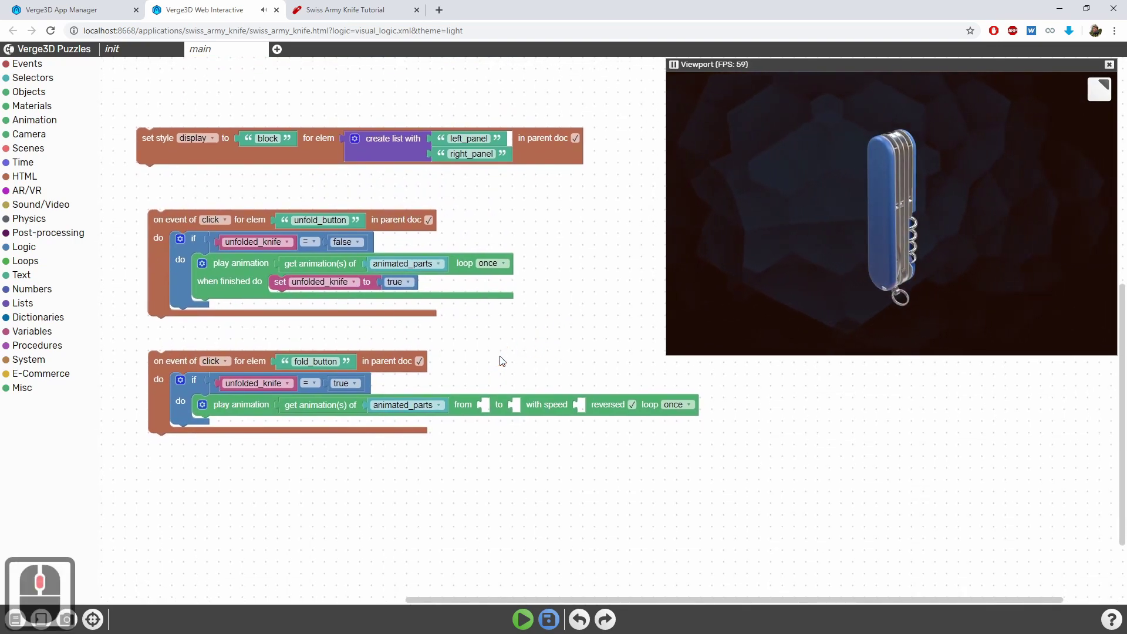
{"action": "left_click", "coordinate": [202, 407]}
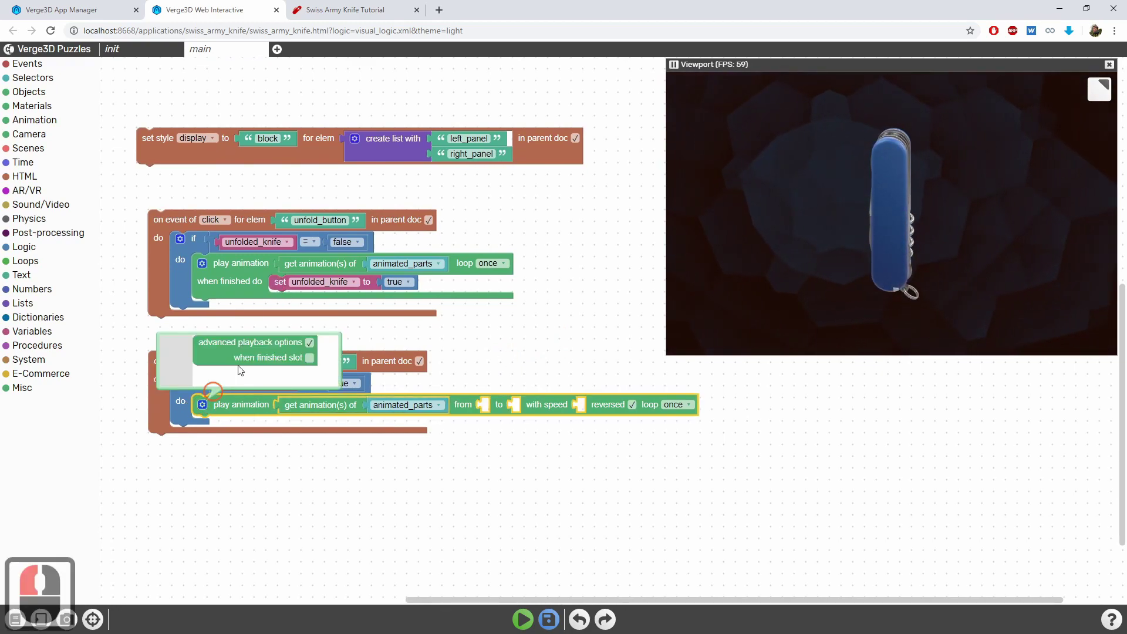
{"action": "left_click", "coordinate": [310, 359]}
{"action": "left_click", "coordinate": [202, 409]}
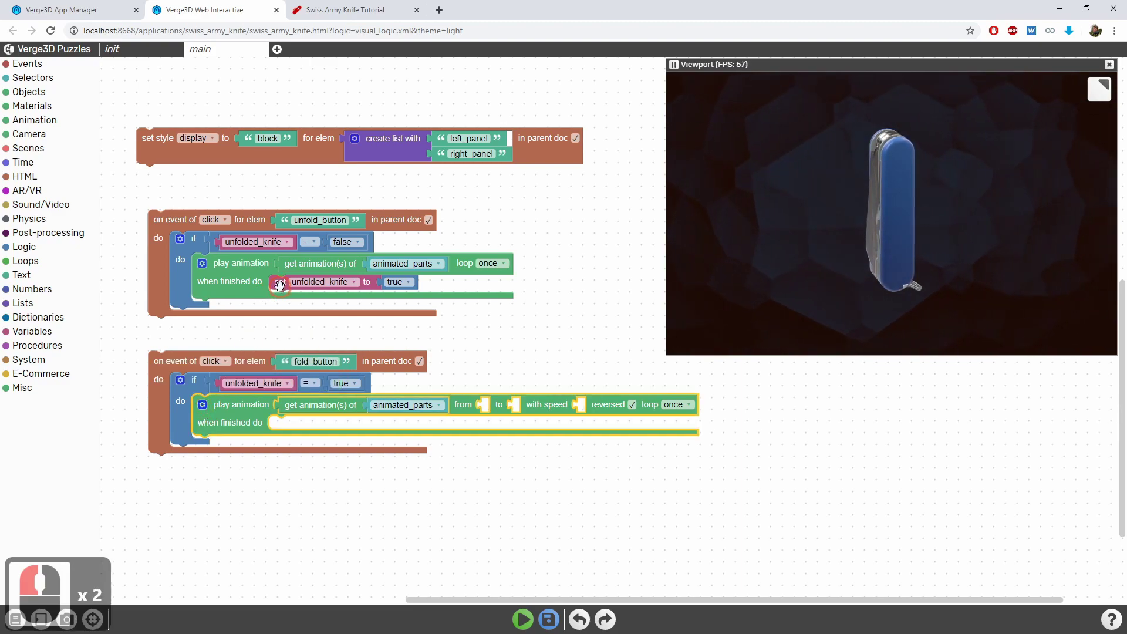
Step: Copy the set unfolded_knife puzzle into the fold animation's when finished slot and set its value to false
{"action": "left_click", "coordinate": [279, 285]}
{"action": "key", "text": "ctrl+c"}
{"action": "key", "text": "ctrl+v"}
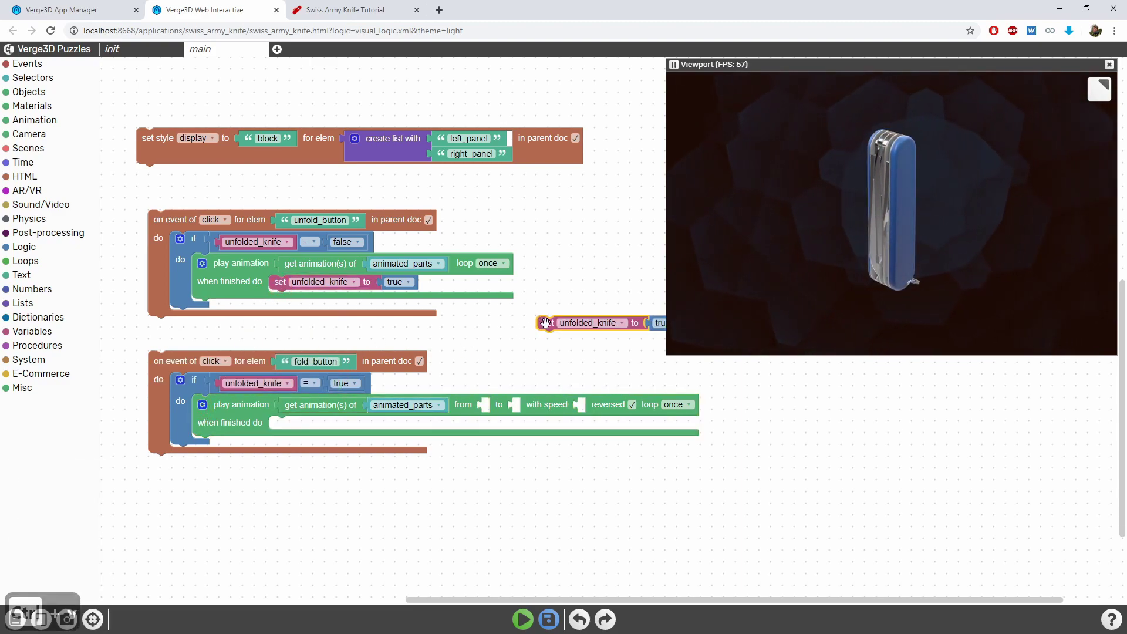
{"action": "left_click_drag", "start_coordinate": [545, 323], "coordinate": [280, 424]}
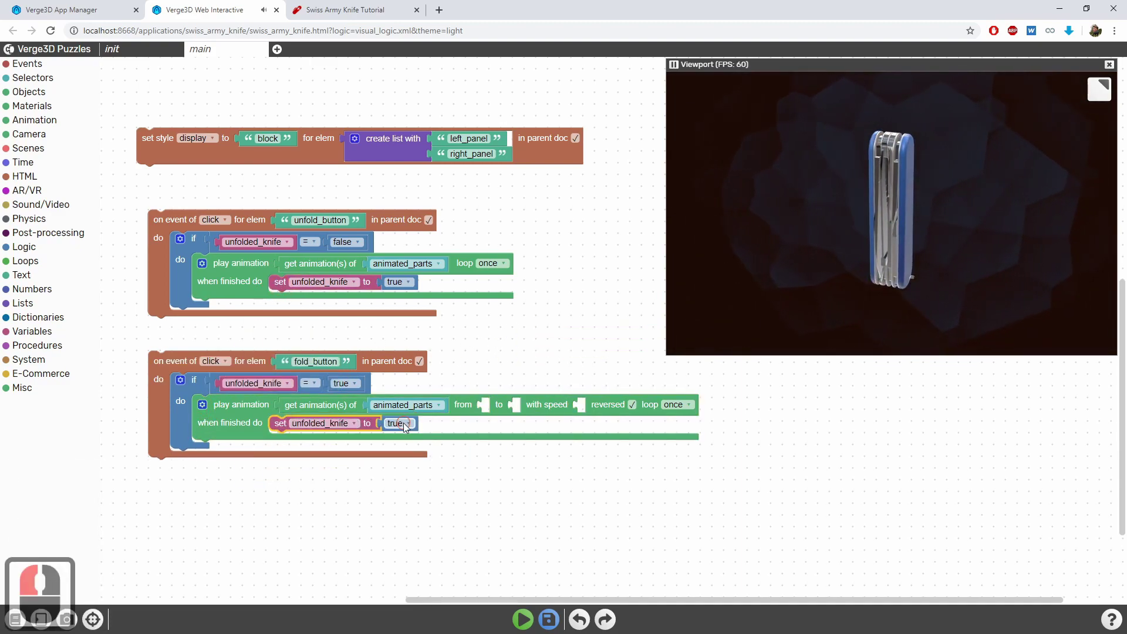
{"action": "left_click", "coordinate": [404, 423]}
{"action": "left_click", "coordinate": [388, 460]}
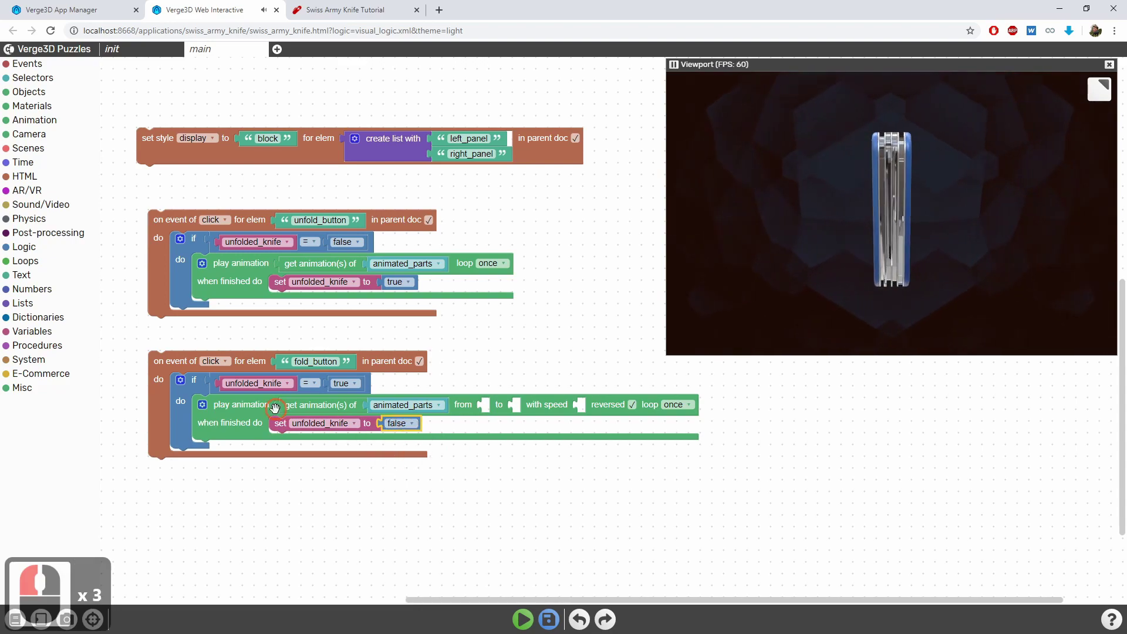
{"action": "left_click", "coordinate": [241, 409]}
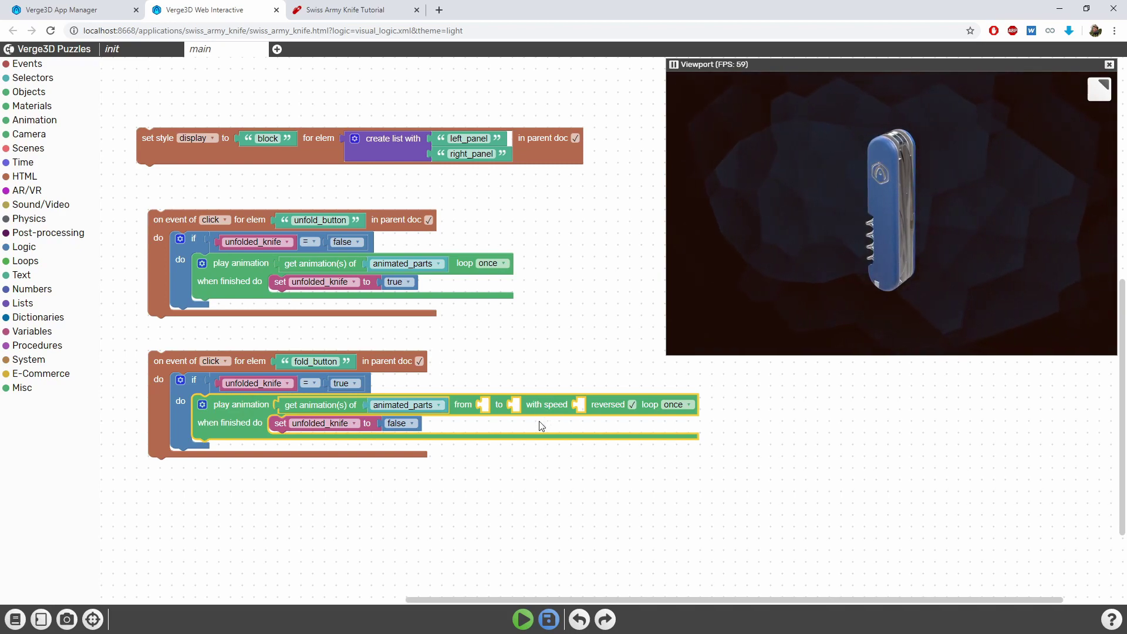
Step: Save the puzzles and reload the Swiss Army Knife Tutorial page
{"action": "left_click", "coordinate": [276, 425]}
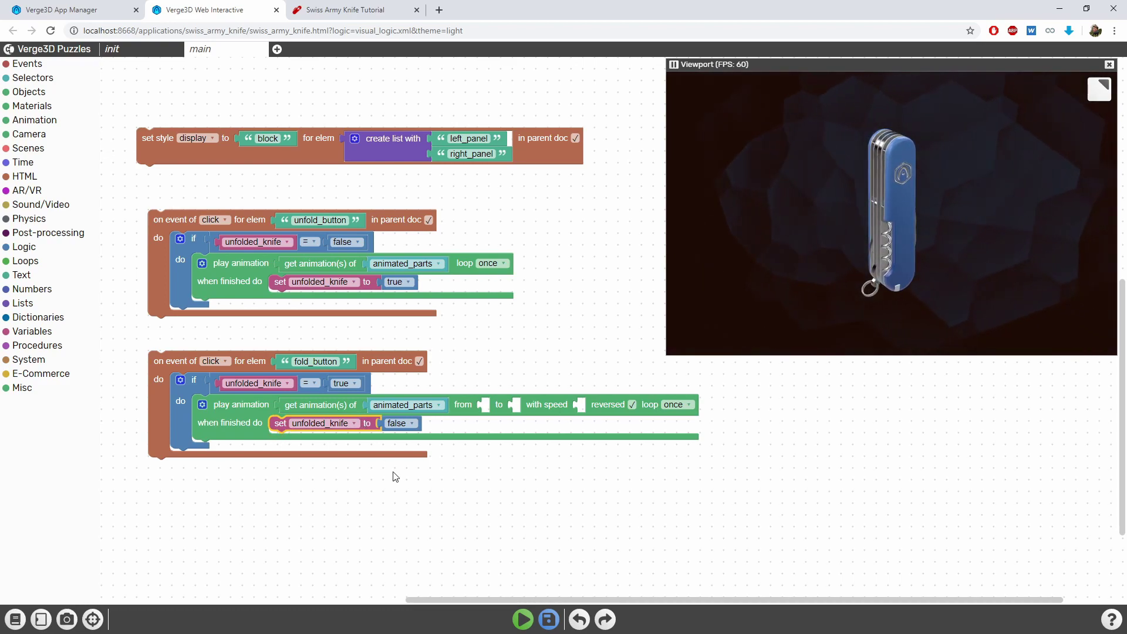
{"action": "left_click", "coordinate": [551, 620]}
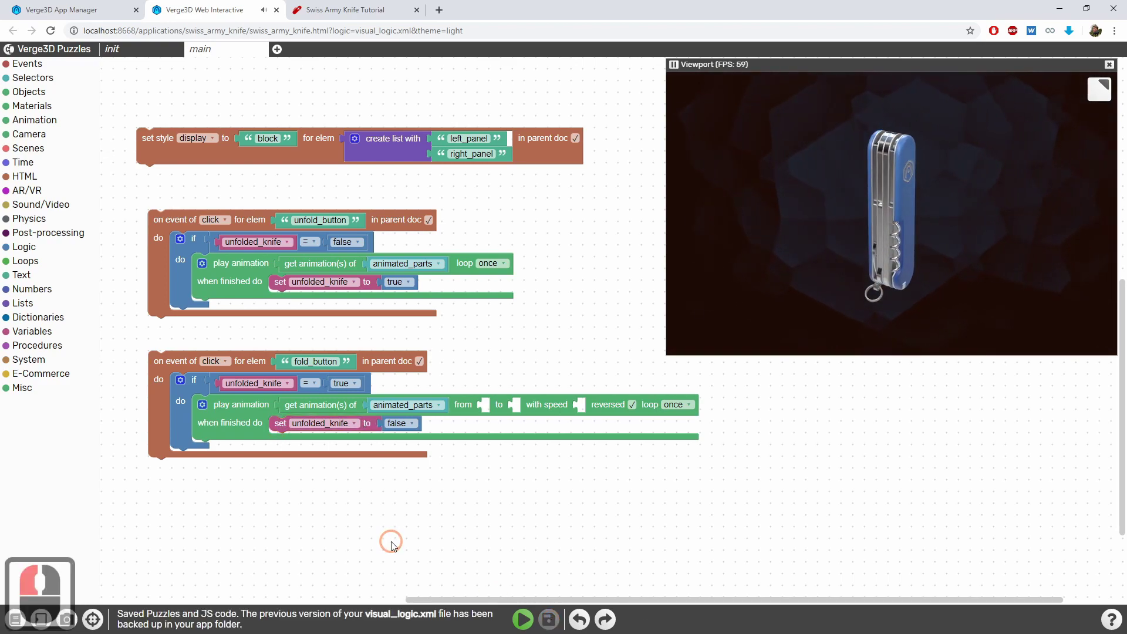
{"action": "left_click", "coordinate": [351, 7]}
{"action": "left_click", "coordinate": [357, 156]}
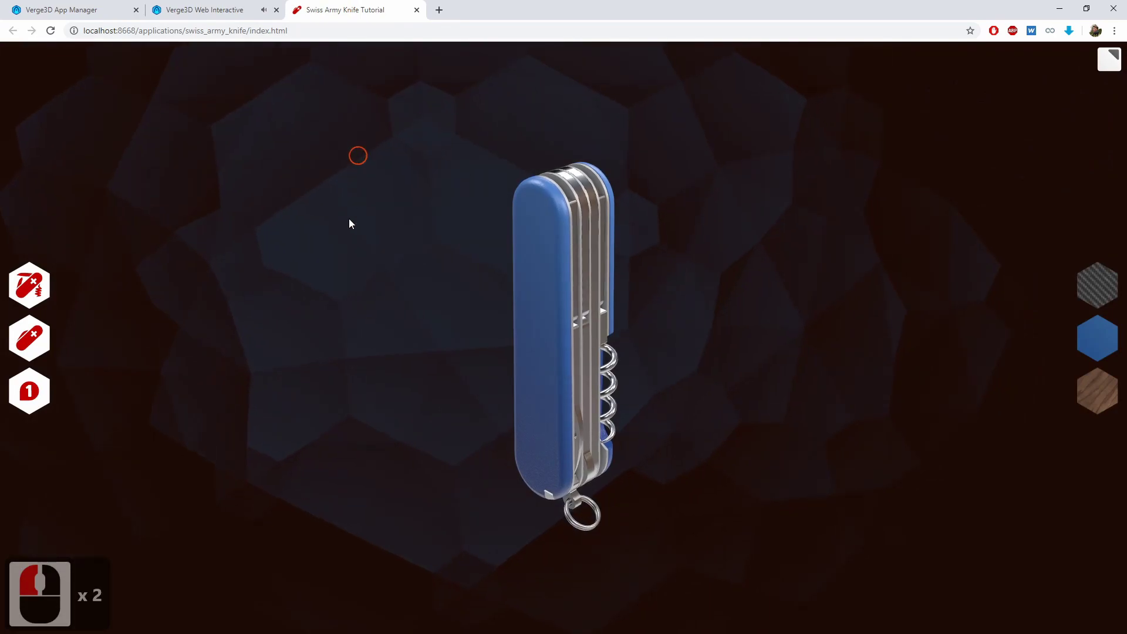
{"action": "key", "text": "ctrl+r"}
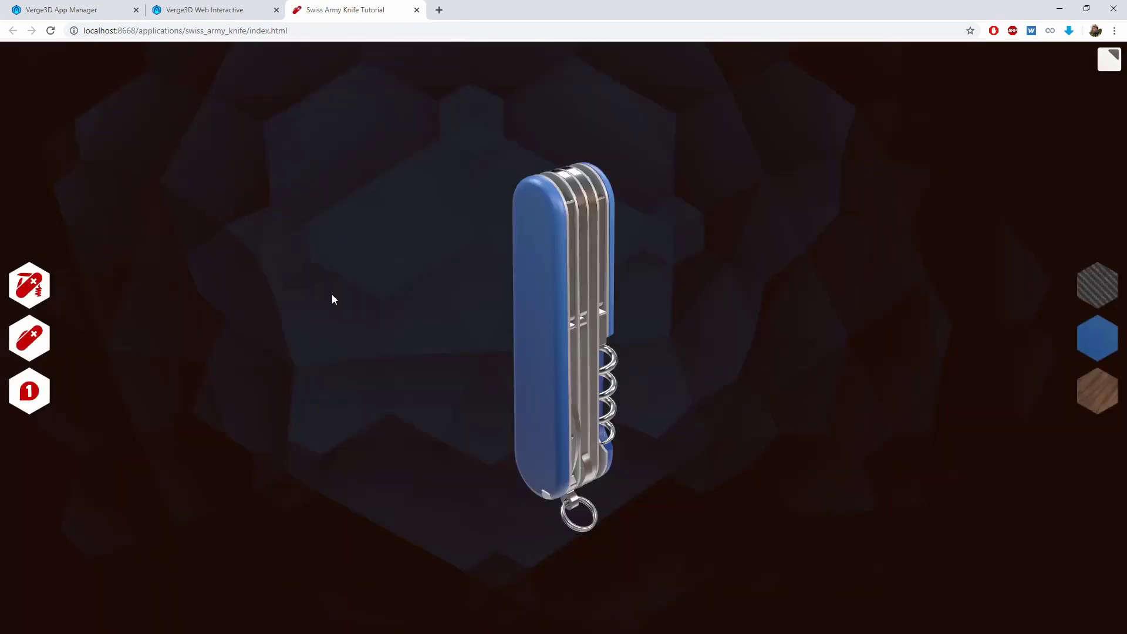
Step: Test the page's unfold button, triggering it again once the knife is open, and inspect the tools from several sides
{"action": "left_click", "coordinate": [31, 286]}
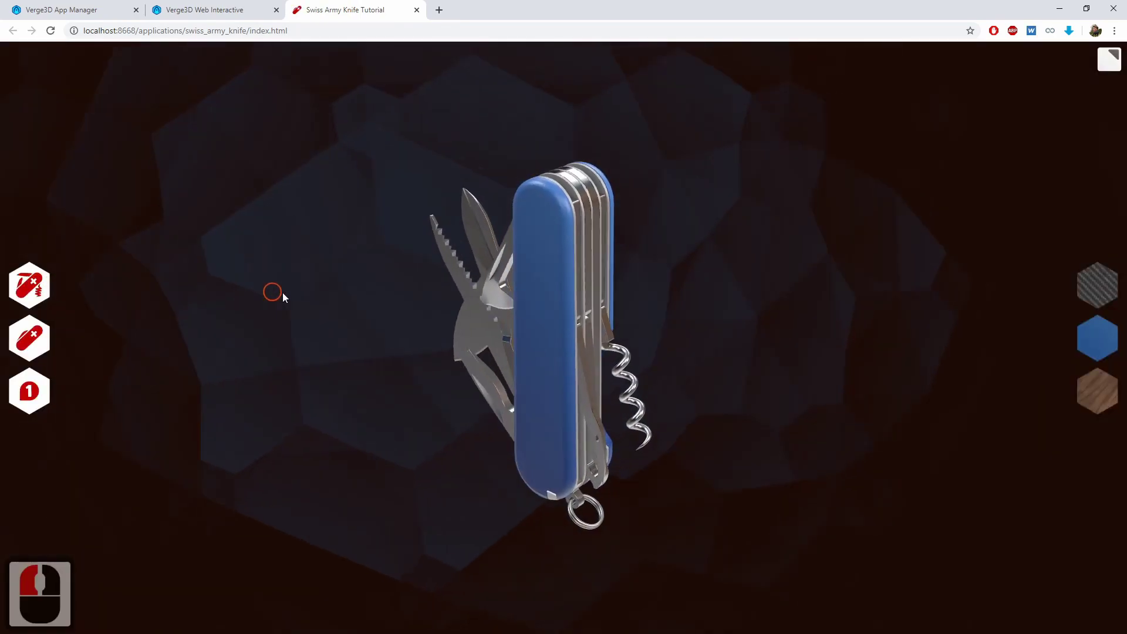
{"action": "left_click_drag", "start_coordinate": [283, 293], "coordinate": [370, 295]}
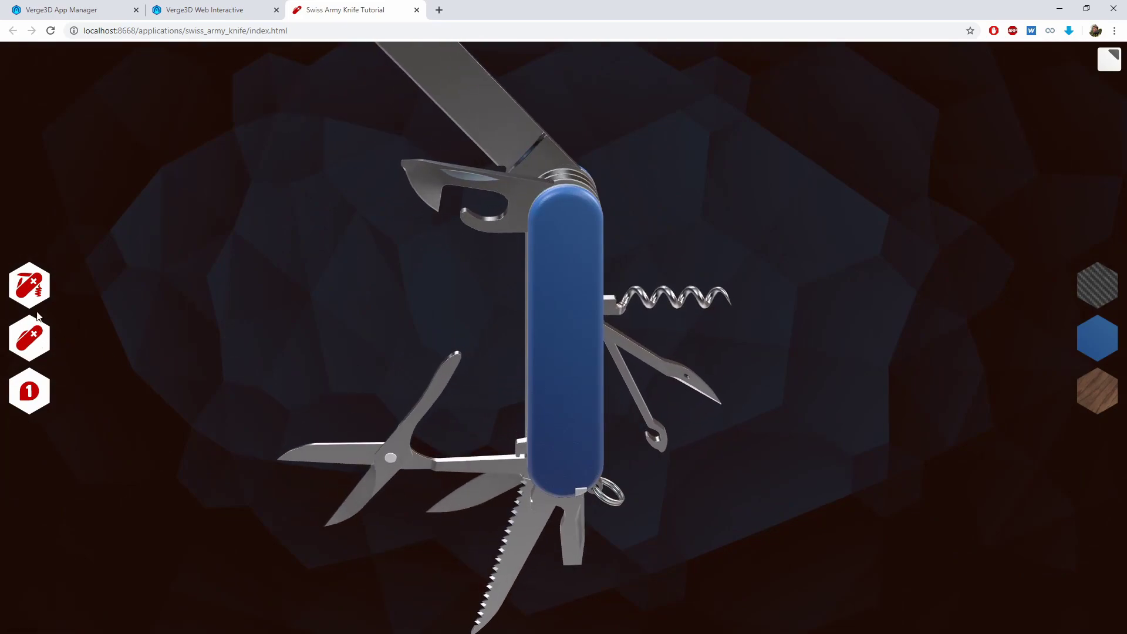
{"action": "left_click", "coordinate": [31, 271]}
{"action": "left_click", "coordinate": [28, 286]}
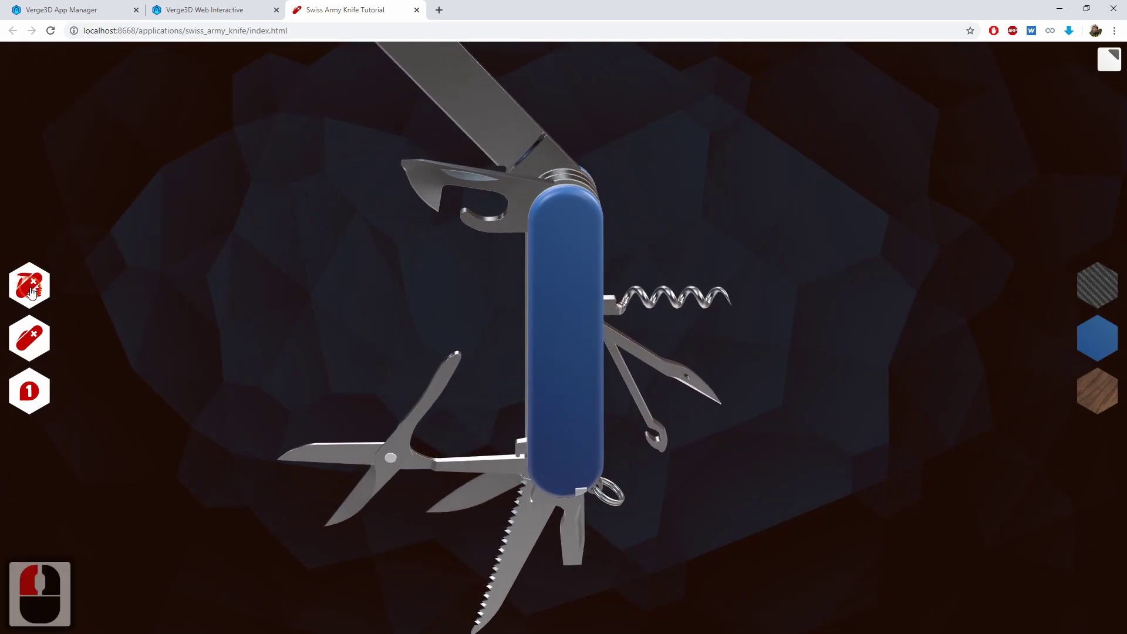
{"action": "left_click_drag", "start_coordinate": [139, 267], "coordinate": [505, 248]}
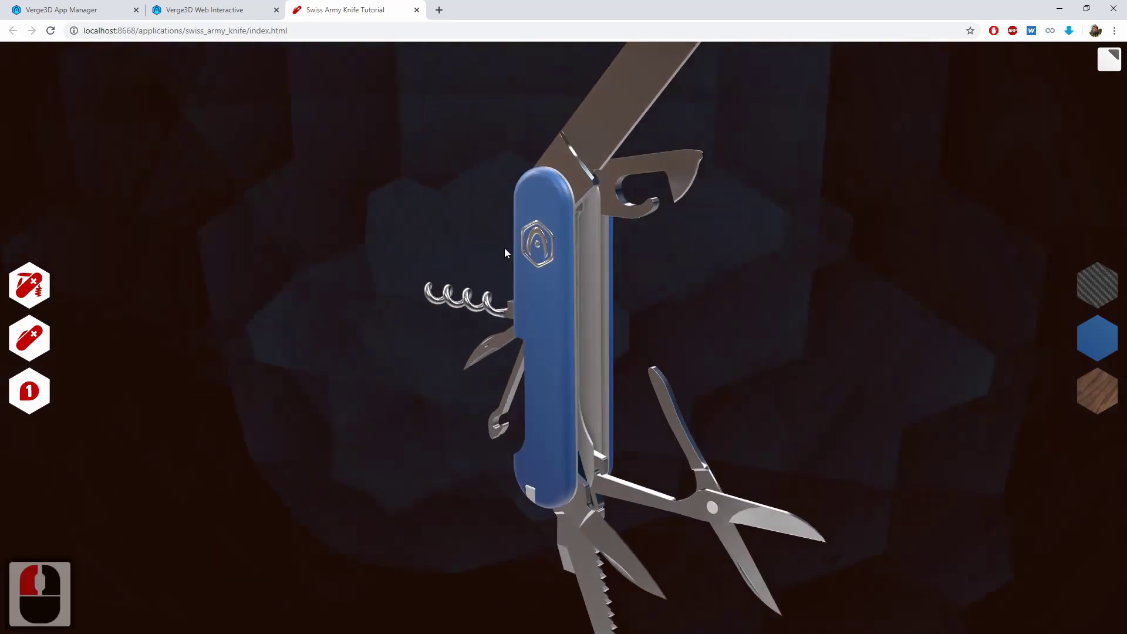
{"action": "left_click_drag", "start_coordinate": [261, 230], "coordinate": [451, 235]}
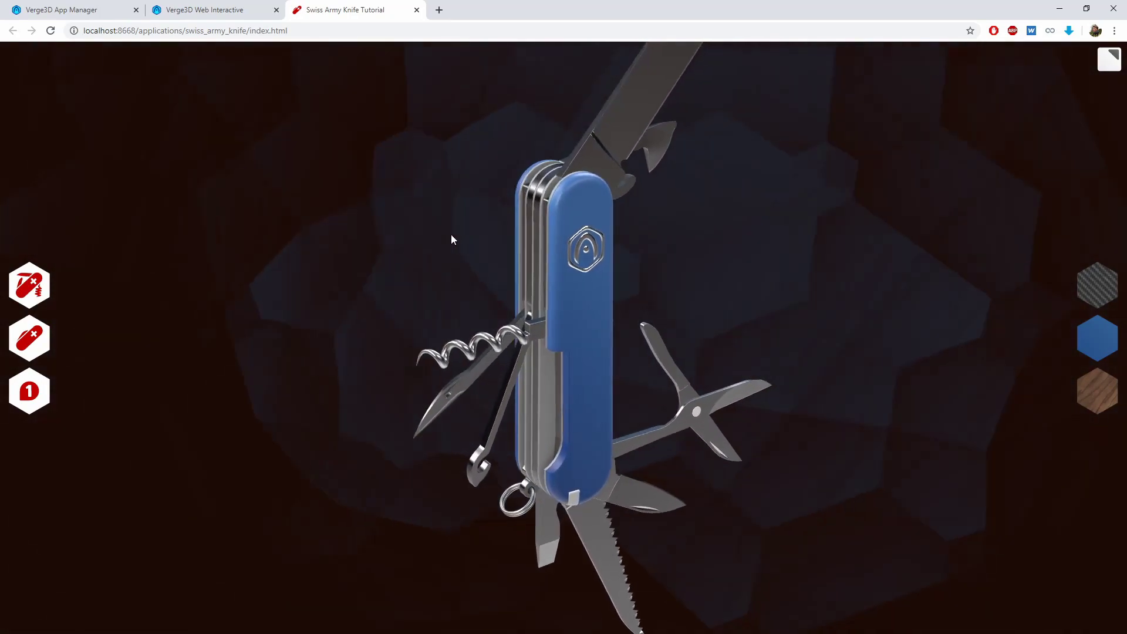
{"action": "left_click_drag", "start_coordinate": [182, 278], "coordinate": [168, 279]}
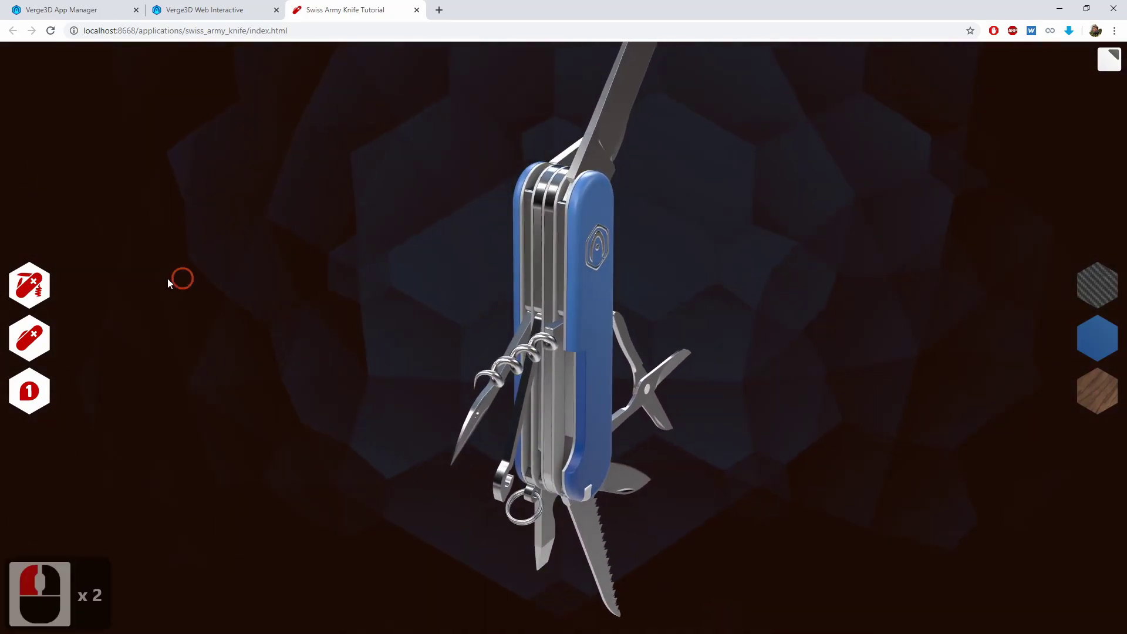
Step: Test the page's fold button, triggering it again once the knife is closed
{"action": "left_click", "coordinate": [37, 342]}
{"action": "left_click", "coordinate": [194, 295]}
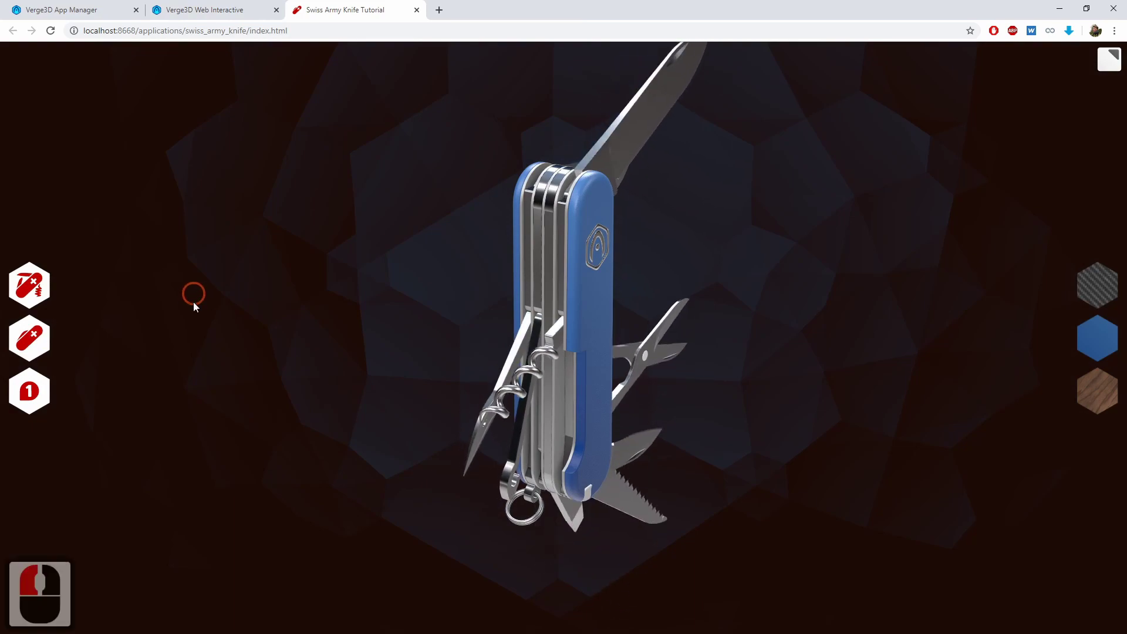
{"action": "left_click_drag", "start_coordinate": [365, 285], "coordinate": [251, 281]}
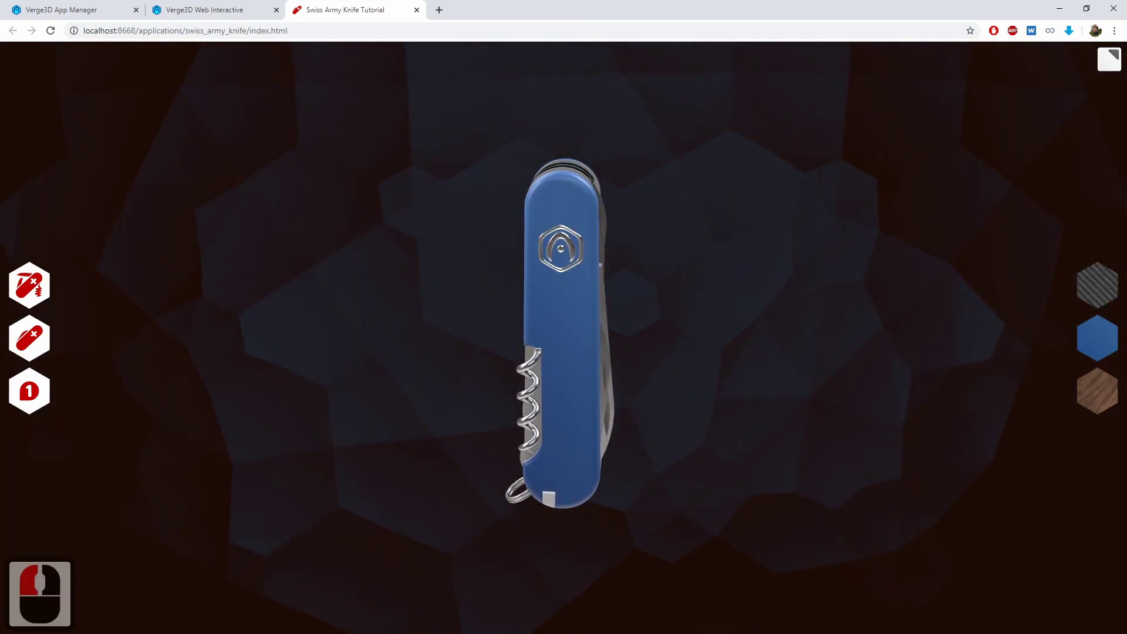
{"action": "left_click", "coordinate": [33, 348]}
{"action": "left_click_drag", "start_coordinate": [415, 263], "coordinate": [424, 329]}
{"action": "scroll", "coordinate": [427, 306], "scroll_direction": "down", "scroll_amount": 1}
{"action": "scroll", "coordinate": [414, 305], "scroll_direction": "up", "scroll_amount": 1}
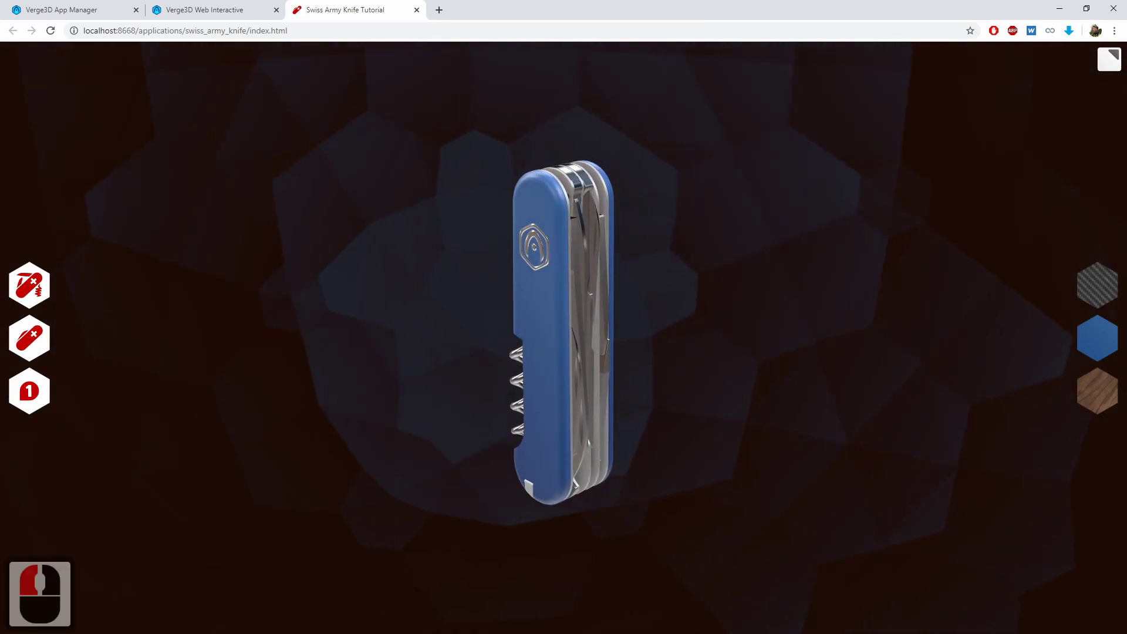
Step: Alternate unfolding, folding and unfolding the knife once more to check both HTML buttons in sequence
{"action": "left_click", "coordinate": [8, 290]}
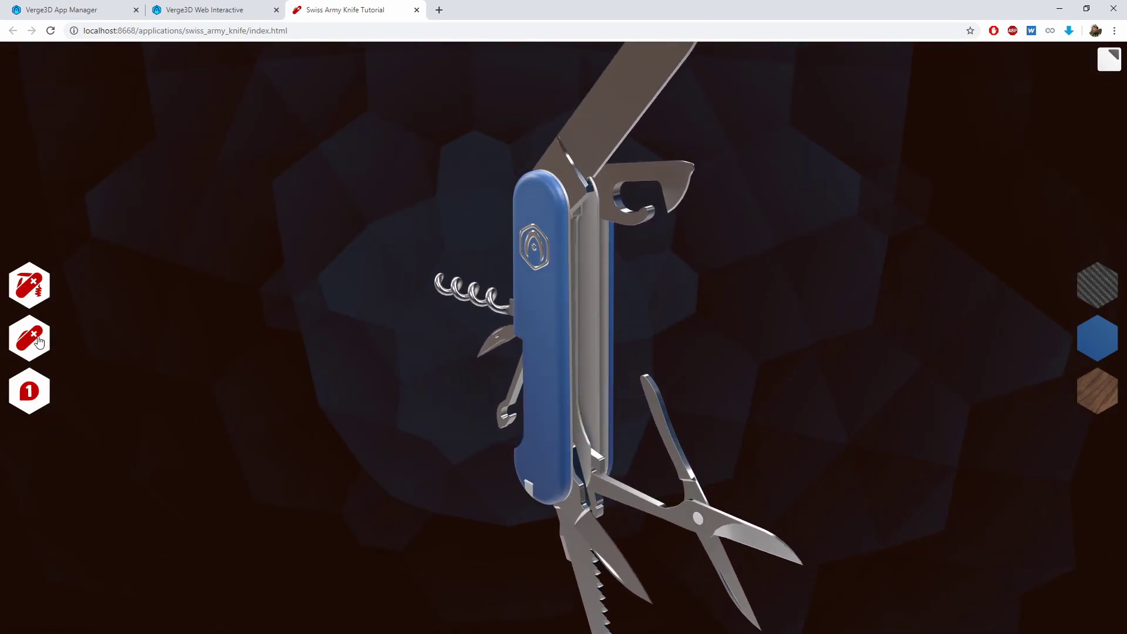
{"action": "left_click", "coordinate": [38, 339]}
{"action": "left_click_drag", "start_coordinate": [192, 319], "coordinate": [90, 301]}
{"action": "left_click", "coordinate": [40, 290]}
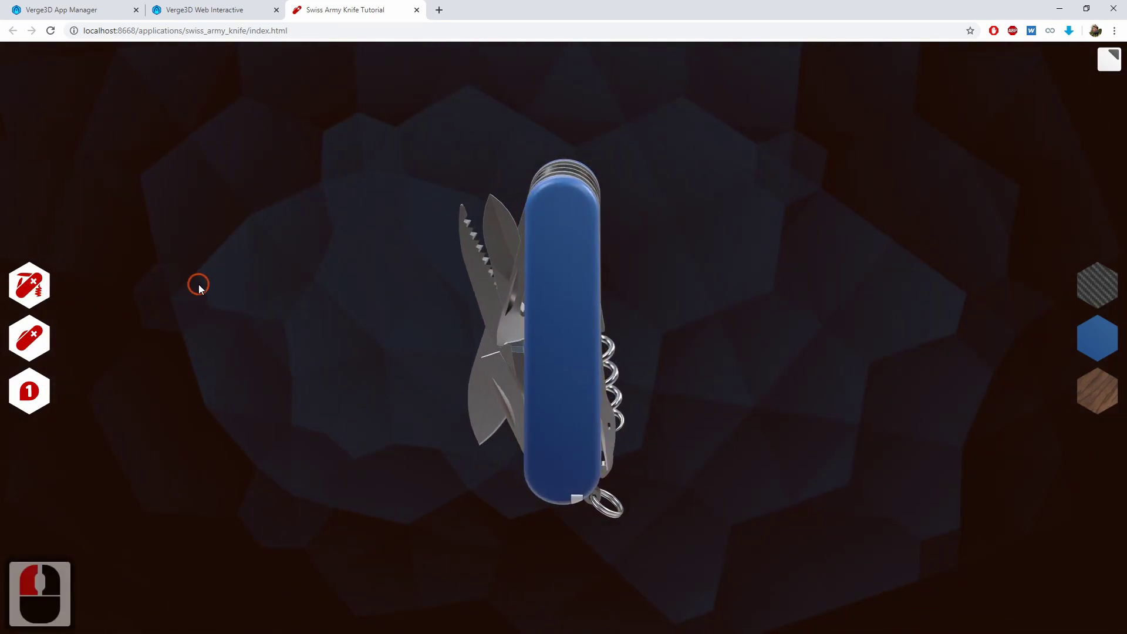
{"action": "left_click_drag", "start_coordinate": [301, 274], "coordinate": [331, 271]}
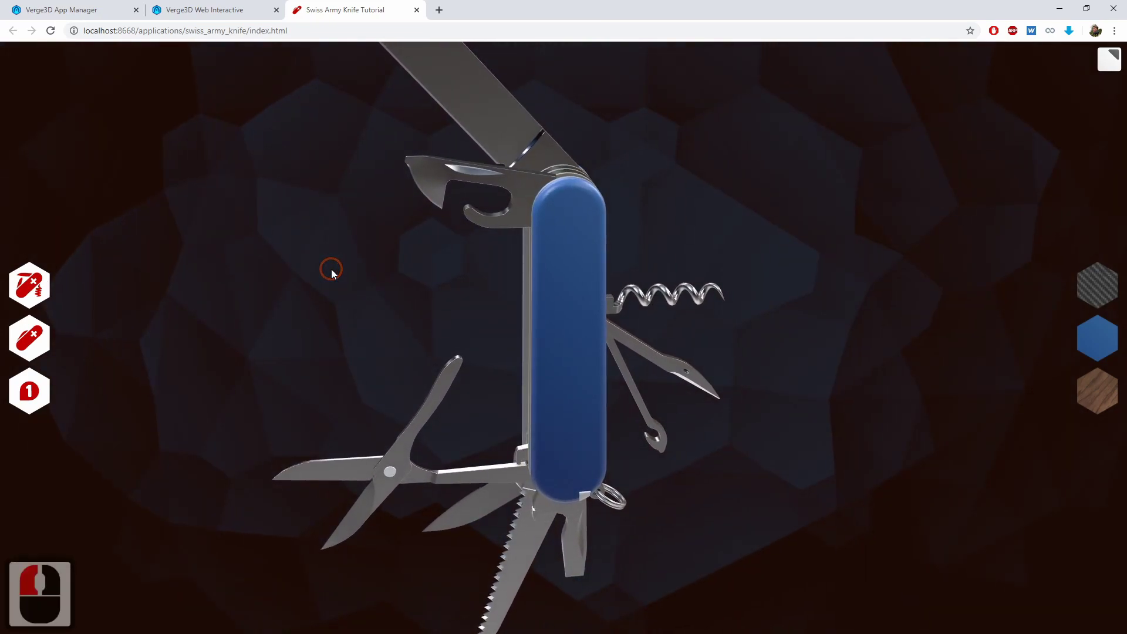
Step: Return to the Verge3D Puzzles page and switch to Blender with swiss_army_knife.blend
{"action": "left_click", "coordinate": [191, 5]}
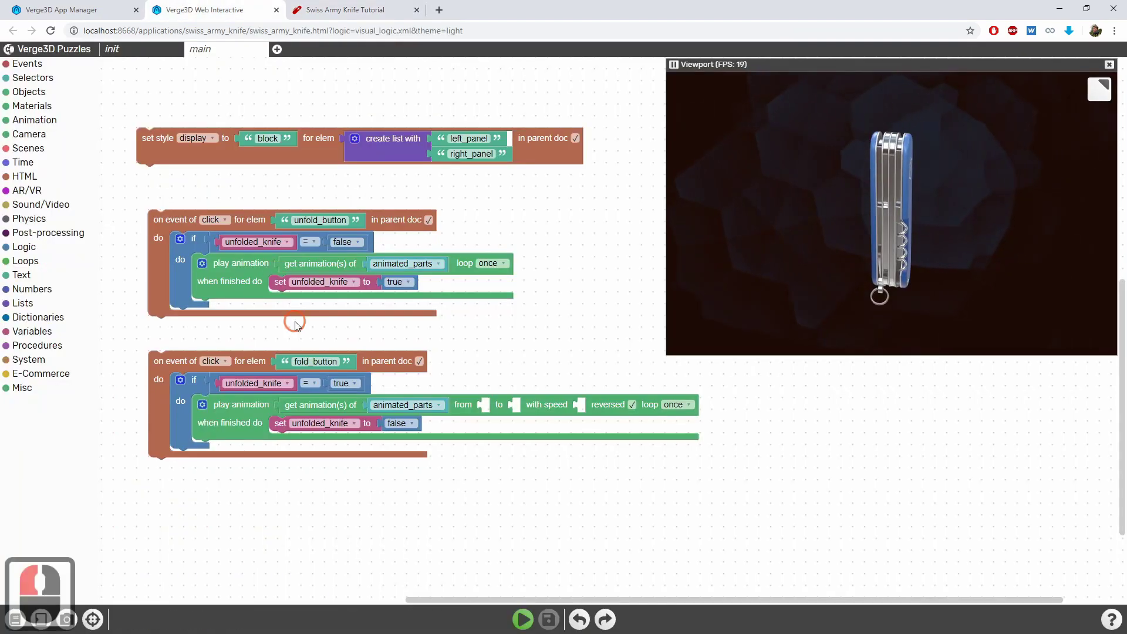
{"action": "left_click", "coordinate": [558, 362]}
{"action": "key", "text": "alt+Tab"}
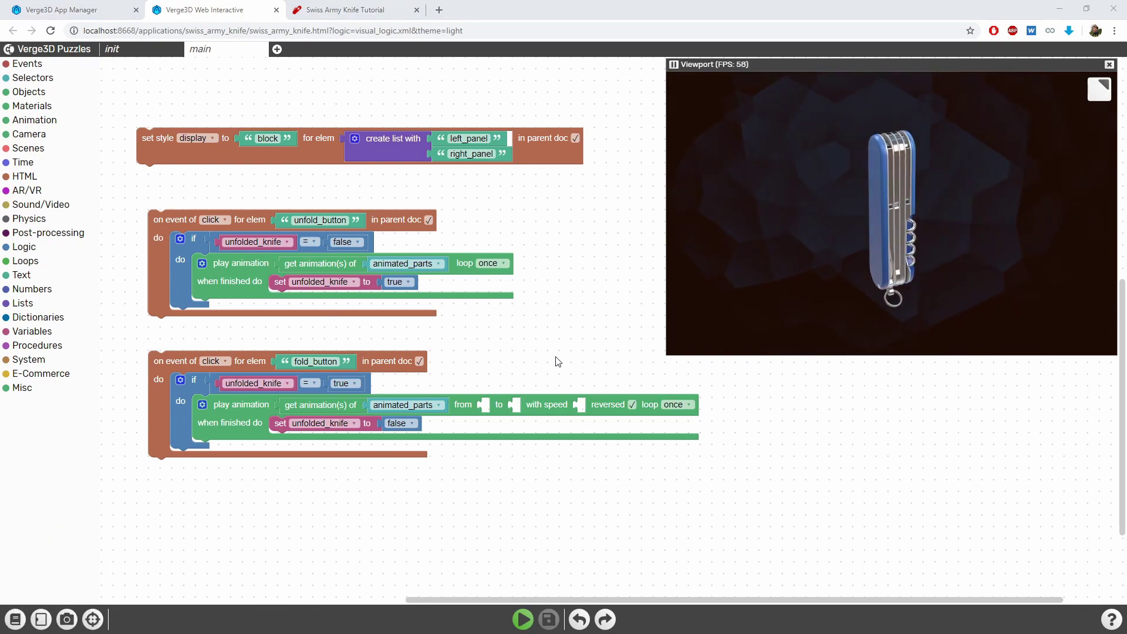
{"action": "key", "text": "alt+Tab"}
{"action": "key", "text": "alt+Tab"}
{"action": "key", "text": "alt+Tab"}
{"action": "key", "text": "alt+Tab"}
{"action": "key", "text": "alt+Tab"}
{"action": "key", "text": "alt+Tab"}
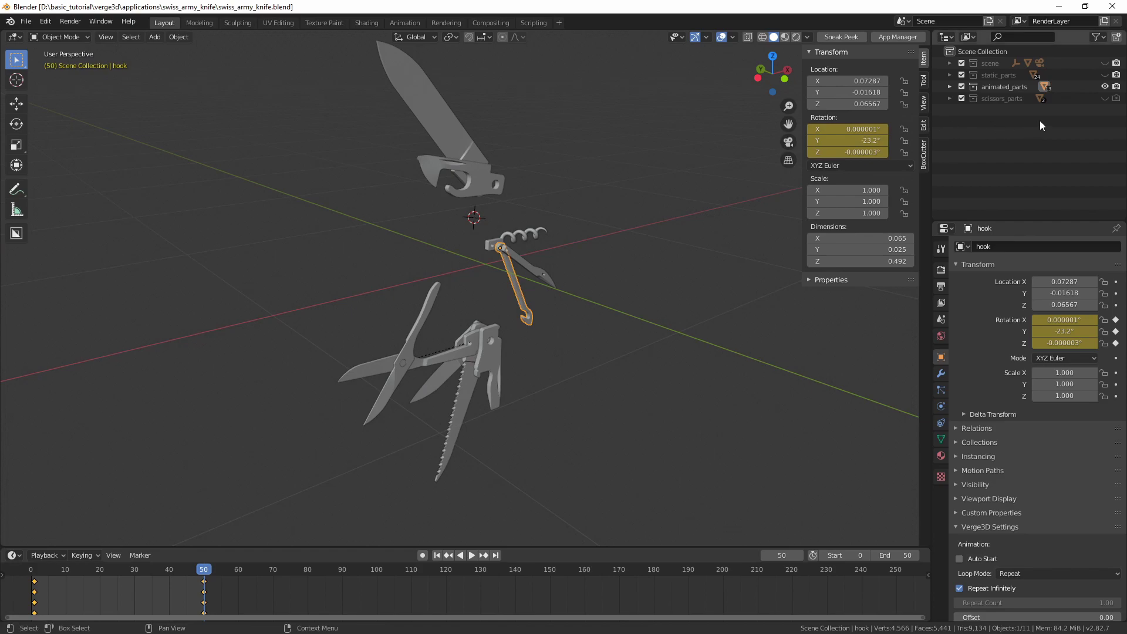
Step: Show the scissors_parts collection and examine the scissors and their spring in front view at frame 50
{"action": "middle_click_drag", "start_coordinate": [451, 325], "coordinate": [481, 297], "text": "ctrl"}
{"action": "key", "text": "KP_1"}
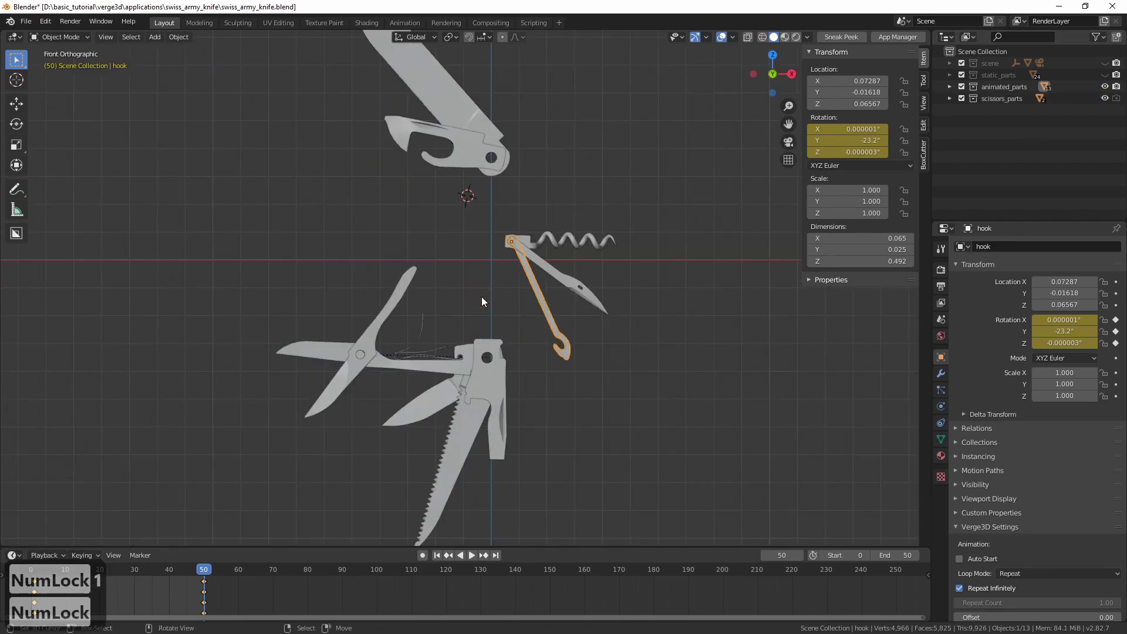
{"action": "middle_click_drag", "start_coordinate": [287, 473], "coordinate": [523, 241], "text": "ctrl"}
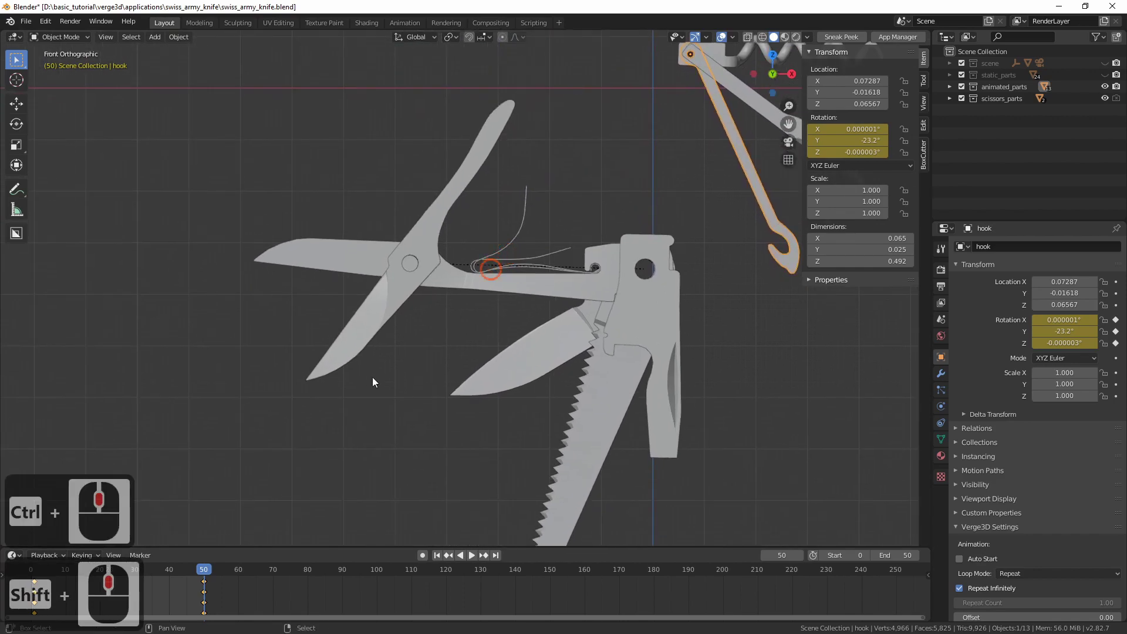
{"action": "mouse_move", "coordinate": [183, 592]}
{"action": "left_mouse_down"}
{"action": "mouse_move", "coordinate": [36, 598]}
{"action": "mouse_move", "coordinate": [202, 586]}
{"action": "left_mouse_up"}
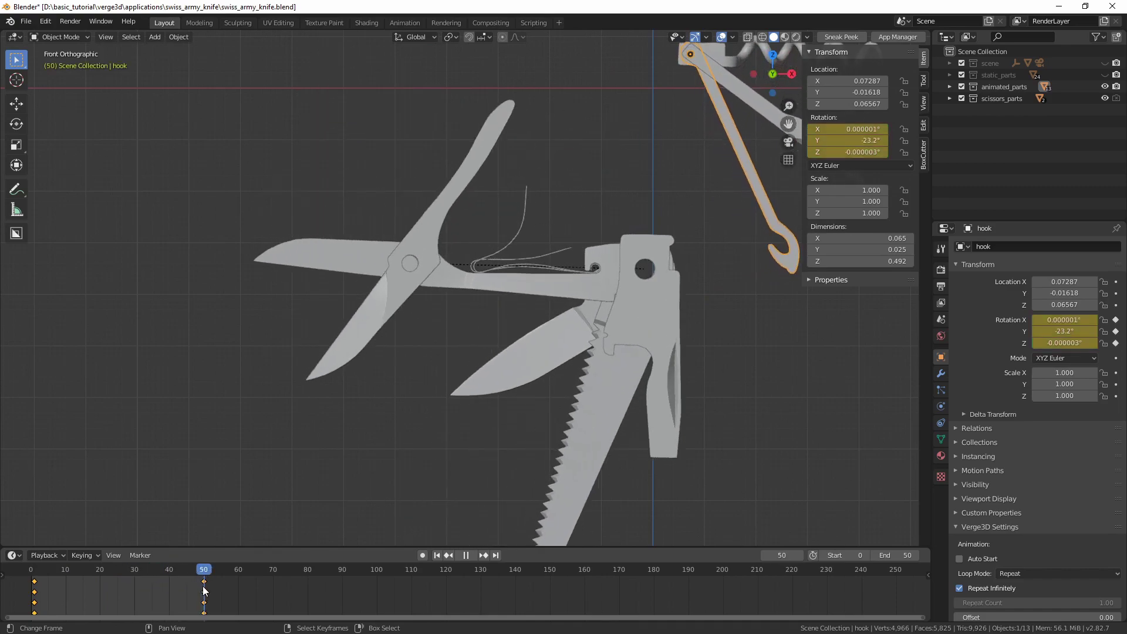
{"action": "middle_click_drag", "start_coordinate": [386, 426], "coordinate": [440, 343], "text": "ctrl"}
{"action": "left_click", "coordinate": [569, 250]}
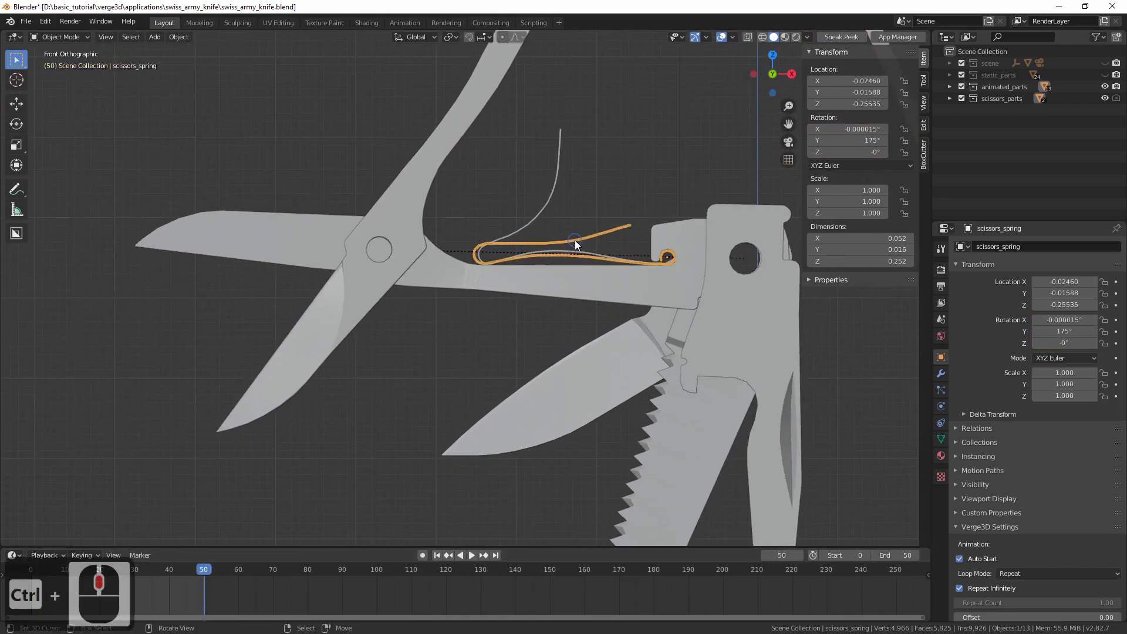
{"action": "middle_click_drag", "start_coordinate": [544, 241], "coordinate": [510, 280], "text": "shift"}
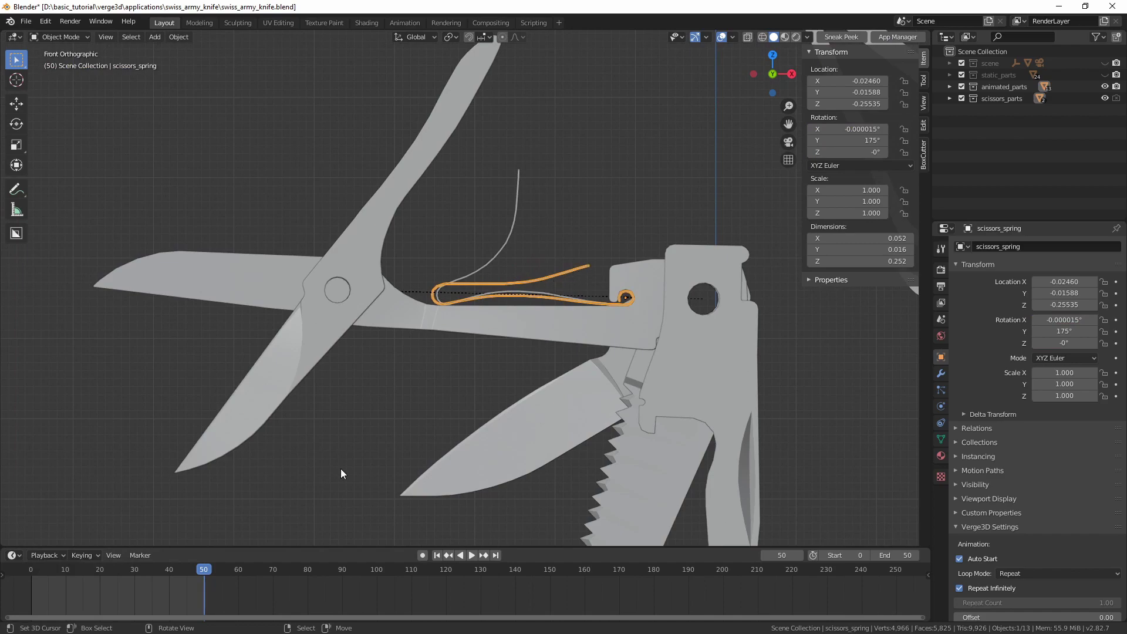
{"action": "mouse_move", "coordinate": [197, 587]}
{"action": "left_mouse_down"}
{"action": "mouse_move", "coordinate": [34, 586]}
{"action": "mouse_move", "coordinate": [202, 597]}
{"action": "left_mouse_up"}
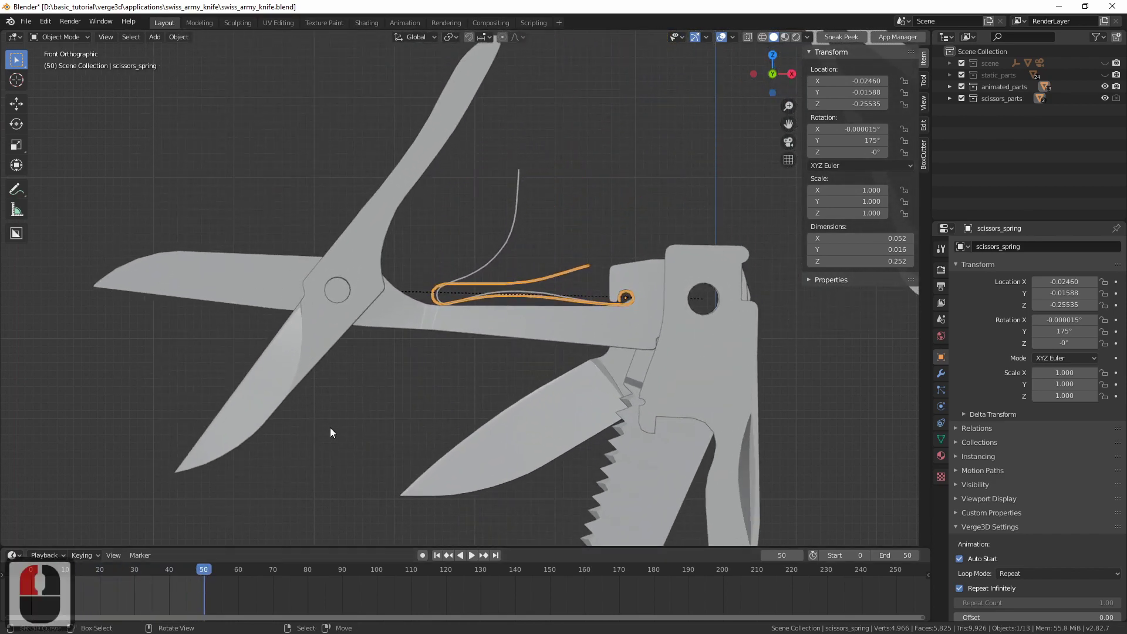
Step: Isolate the scissors parts and both spring shapes, and scrub their animation from frame 1 to frame 49
{"action": "left_click_drag", "start_coordinate": [289, 143], "coordinate": [486, 378]}
{"action": "key", "text": "shift+h"}
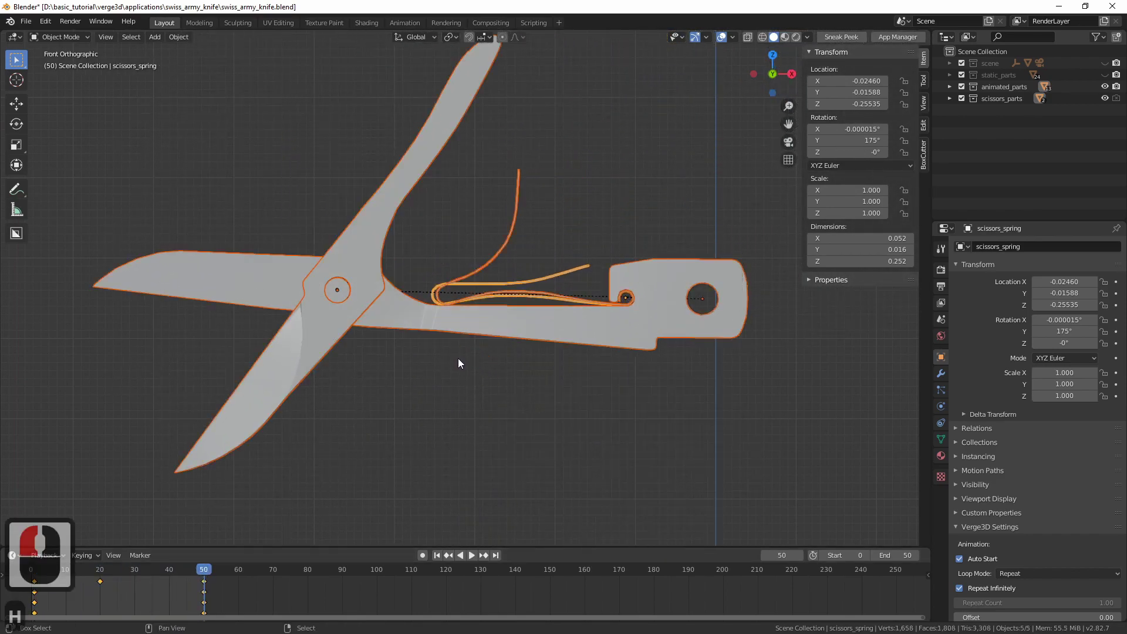
{"action": "left_click", "coordinate": [34, 600]}
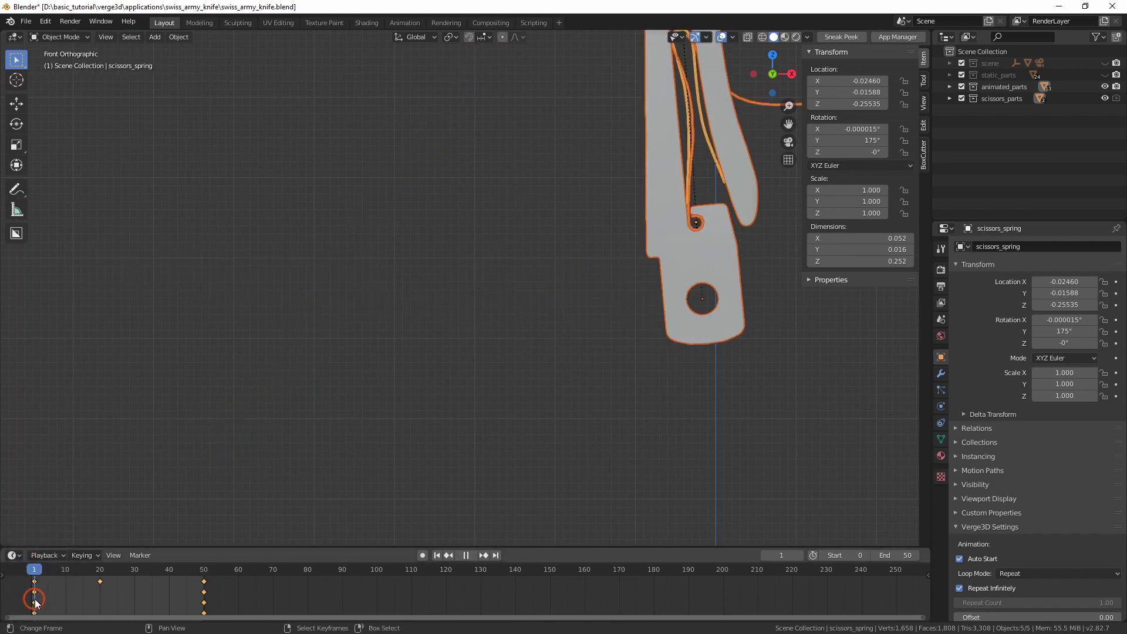
{"action": "left_click_drag", "start_coordinate": [35, 603], "coordinate": [201, 601]}
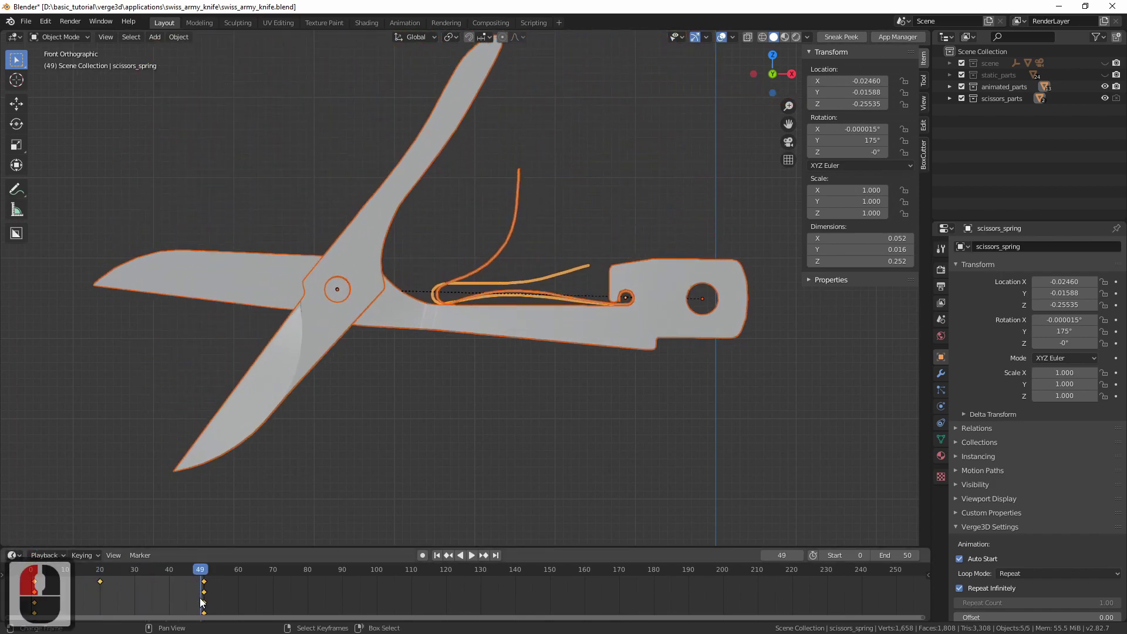
Step: At frame 50, rotate scissors_secondary to about -29° on Y so its handle meets the tip of the open spring
{"action": "left_click", "coordinate": [424, 156]}
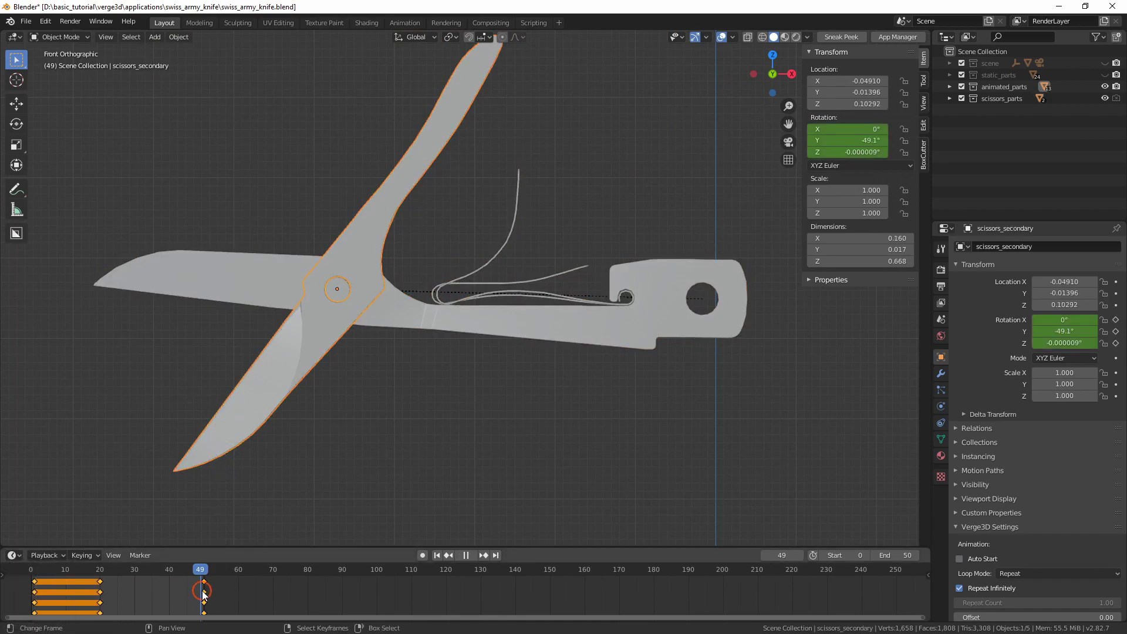
{"action": "left_click_drag", "start_coordinate": [202, 592], "coordinate": [205, 593]}
{"action": "middle_click_drag", "start_coordinate": [511, 199], "coordinate": [511, 210], "text": "shift"}
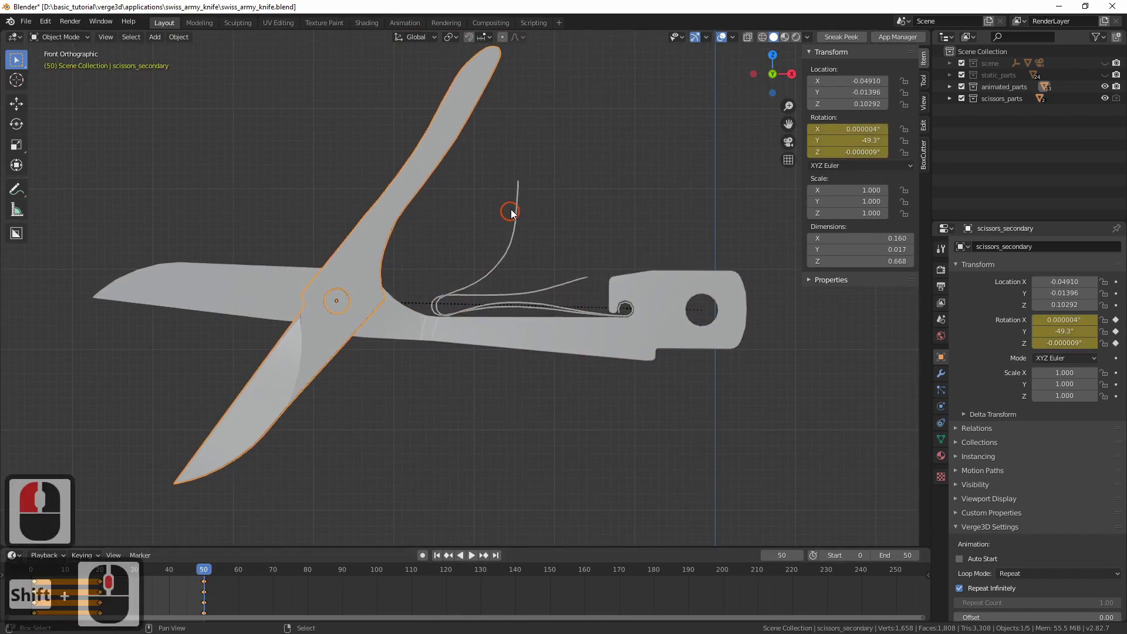
{"action": "key", "text": "r"}
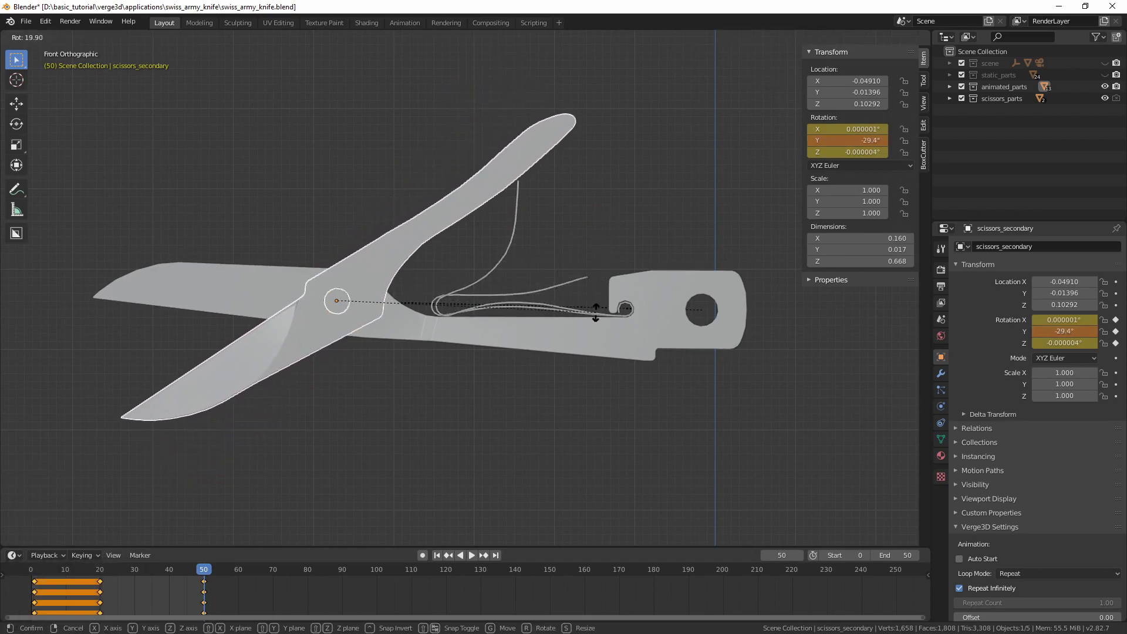
{"action": "left_click", "coordinate": [615, 254]}
{"action": "mouse_move", "coordinate": [617, 252]}
{"action": "middle_mouse_down", "text": "ctrl"}
{"action": "mouse_move", "coordinate": [532, 346]}
{"action": "mouse_move", "coordinate": [612, 260]}
{"action": "middle_mouse_up", "text": "ctrl"}
{"action": "key", "text": "r"}
{"action": "left_click", "coordinate": [636, 264]}
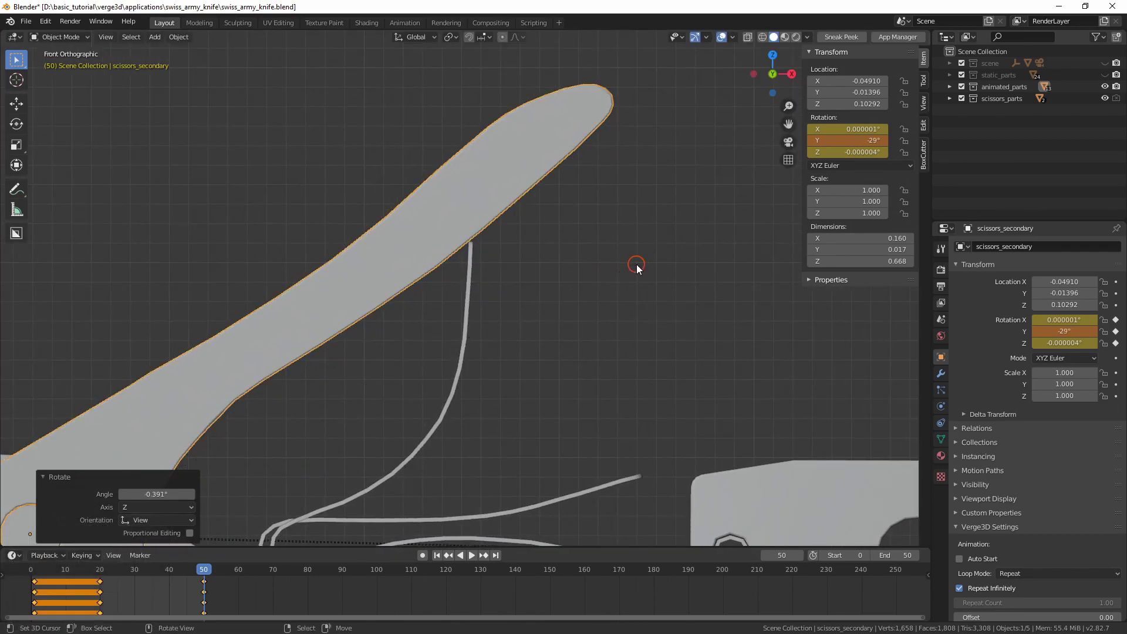
Step: Insert a rotation keyframe for scissors_secondary at frame 50 and check it on the timeline
{"action": "key", "text": "i"}
{"action": "left_click", "coordinate": [637, 264]}
{"action": "middle_click_drag", "start_coordinate": [475, 308], "coordinate": [439, 319], "text": "ctrl"}
{"action": "mouse_move", "coordinate": [203, 594]}
{"action": "left_mouse_down"}
{"action": "mouse_move", "coordinate": [105, 597]}
{"action": "mouse_move", "coordinate": [204, 600]}
{"action": "left_mouse_up"}
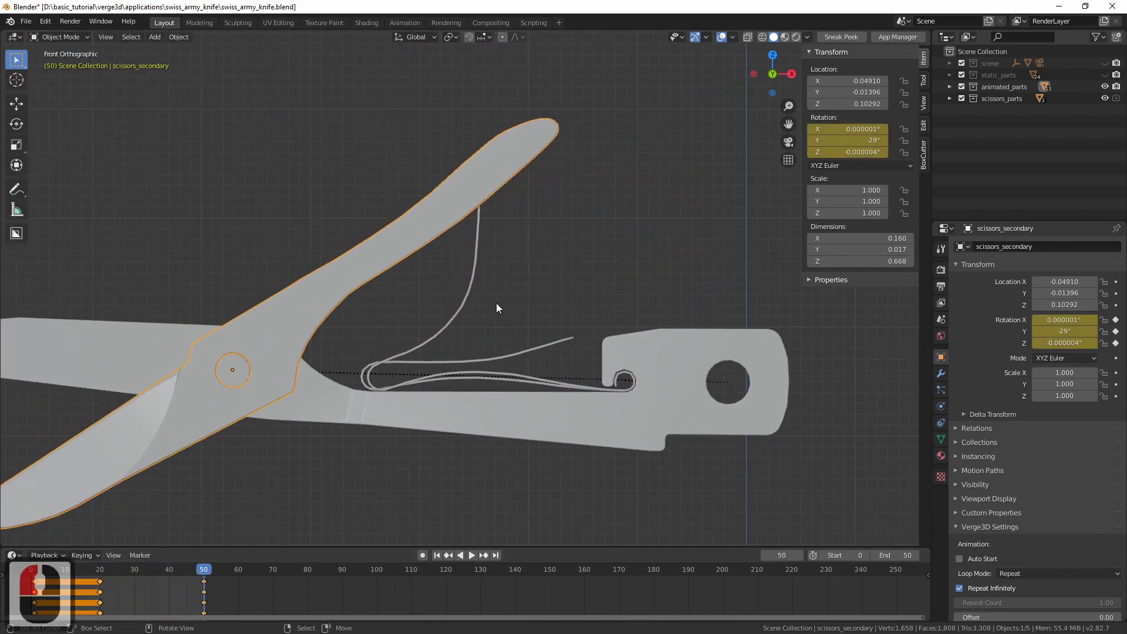
Step: Select the closed spring scissors_spring and show its mesh data properties with the Shape Keys section
{"action": "middle_click_drag", "start_coordinate": [478, 338], "coordinate": [487, 308], "text": "shift"}
{"action": "middle_click_drag", "start_coordinate": [487, 371], "coordinate": [492, 336], "text": "ctrl"}
{"action": "left_click", "coordinate": [507, 343]}
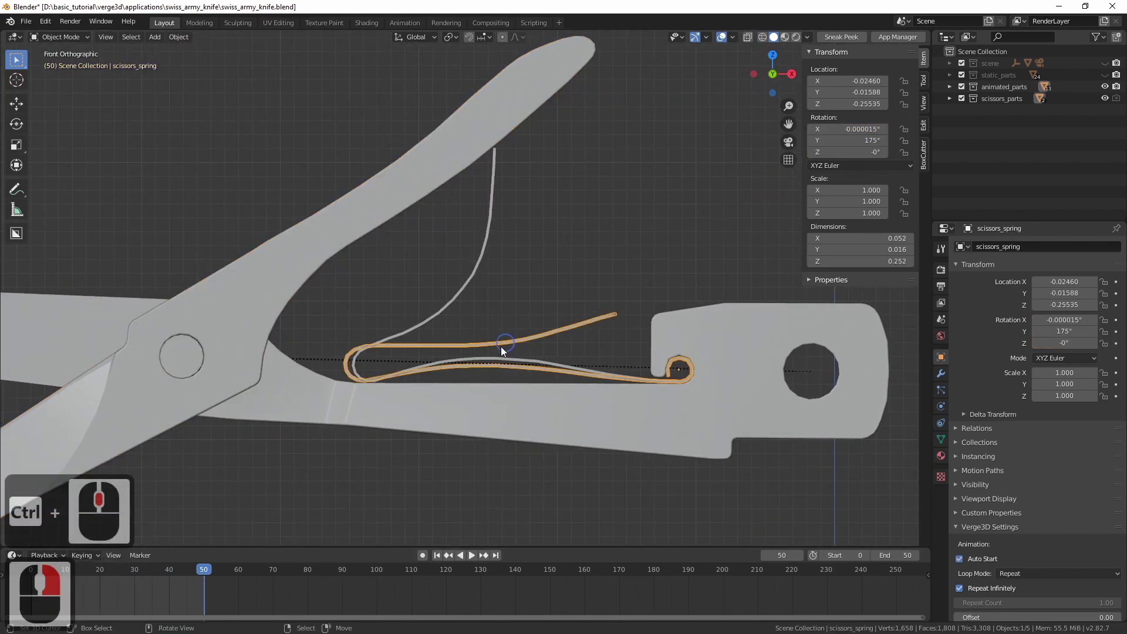
{"action": "middle_click_drag", "start_coordinate": [422, 382], "coordinate": [410, 367], "text": "shift"}
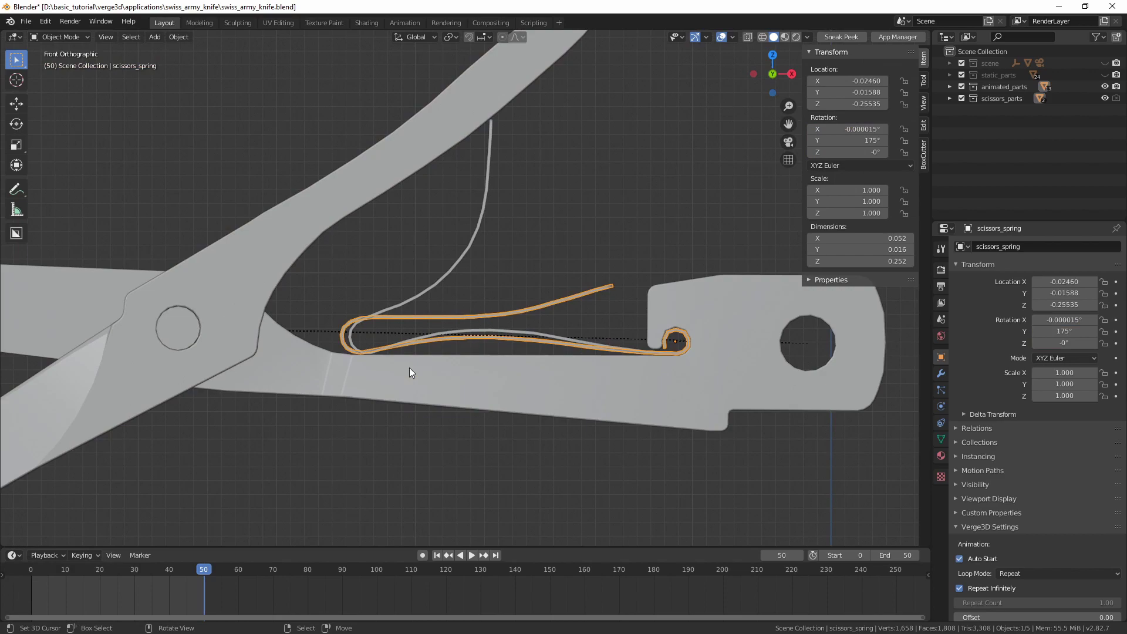
{"action": "left_click", "coordinate": [940, 439]}
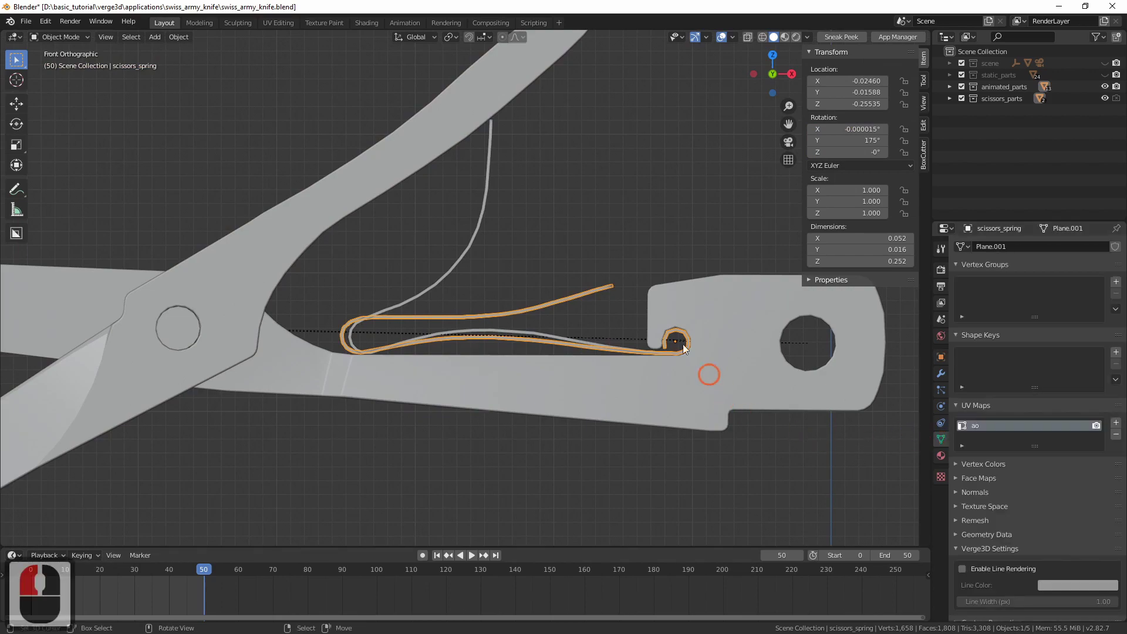
{"action": "middle_click_drag", "start_coordinate": [515, 334], "coordinate": [510, 306], "text": "shift"}
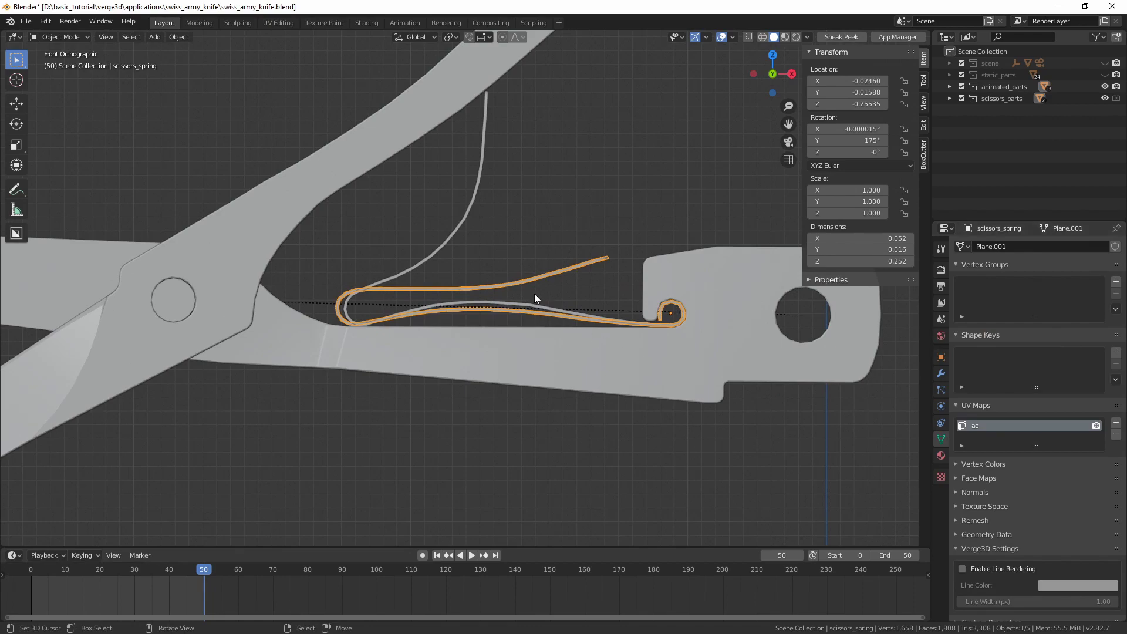
Step: Edit the mesh of scissors_spring in wireframe shading and select the vertices at the free tip of its upper arm
{"action": "key", "text": "Tab"}
{"action": "key", "text": "z"}
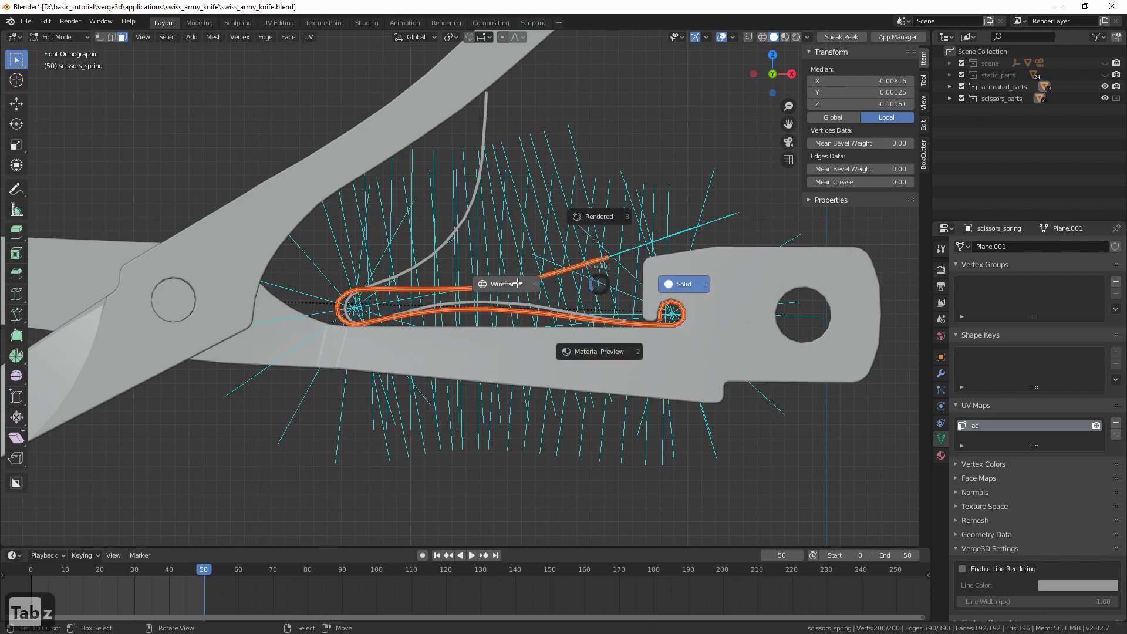
{"action": "left_click", "coordinate": [518, 284]}
{"action": "key", "text": "1"}
{"action": "key", "text": "alt+a"}
{"action": "key", "text": "c"}
{"action": "left_click", "coordinate": [615, 258]}
{"action": "key", "text": "Escape"}
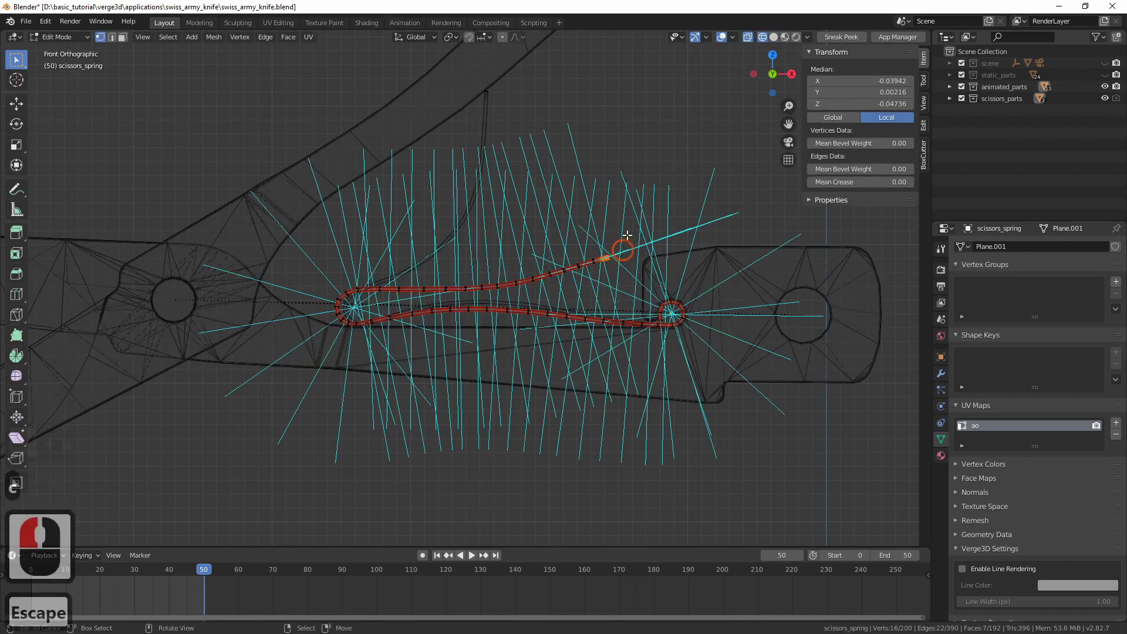
Step: Try to move only the selected tip vertices of the spring up toward the handle
{"action": "key", "text": "g"}
{"action": "key", "text": "Escape"}
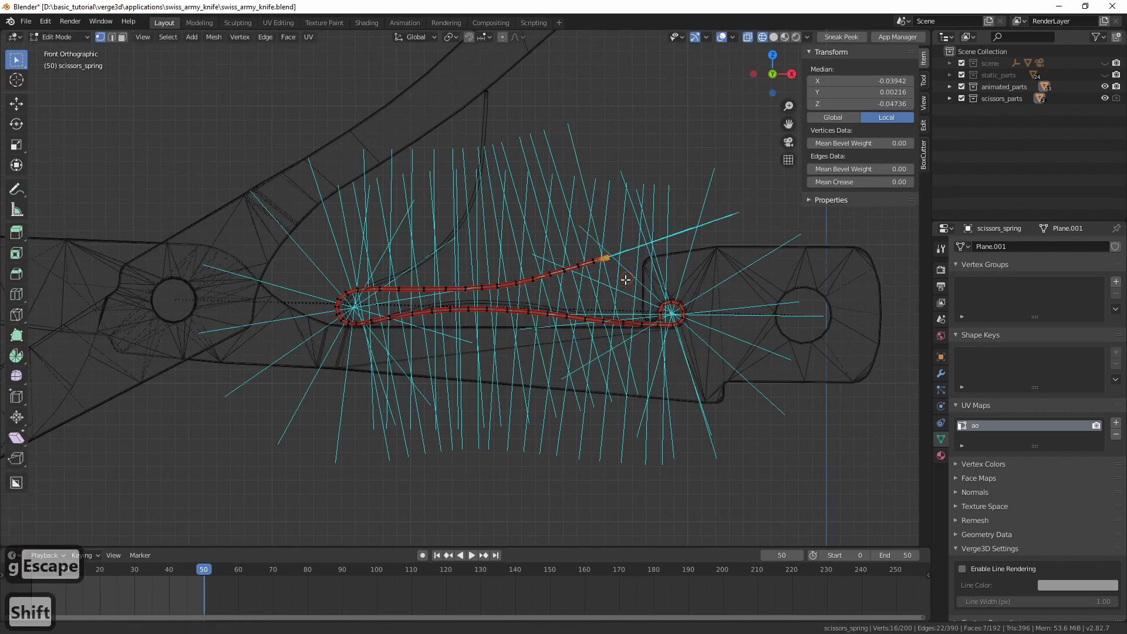
{"action": "middle_click_drag", "start_coordinate": [627, 277], "coordinate": [588, 306], "text": "shift"}
{"action": "key", "text": "g"}
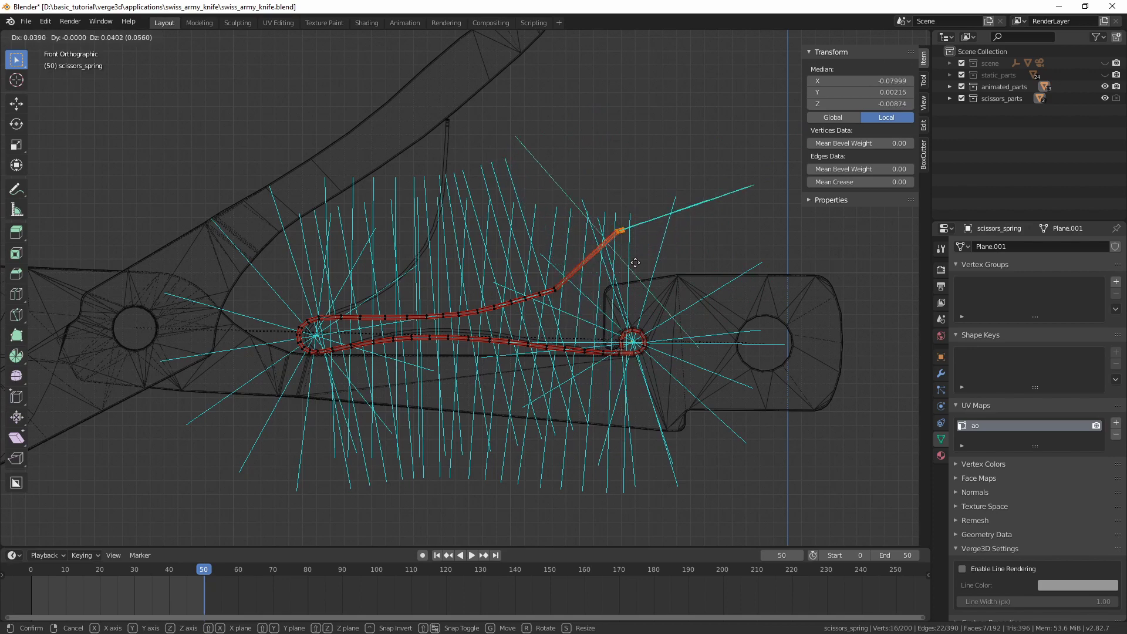
{"action": "key", "text": "Escape"}
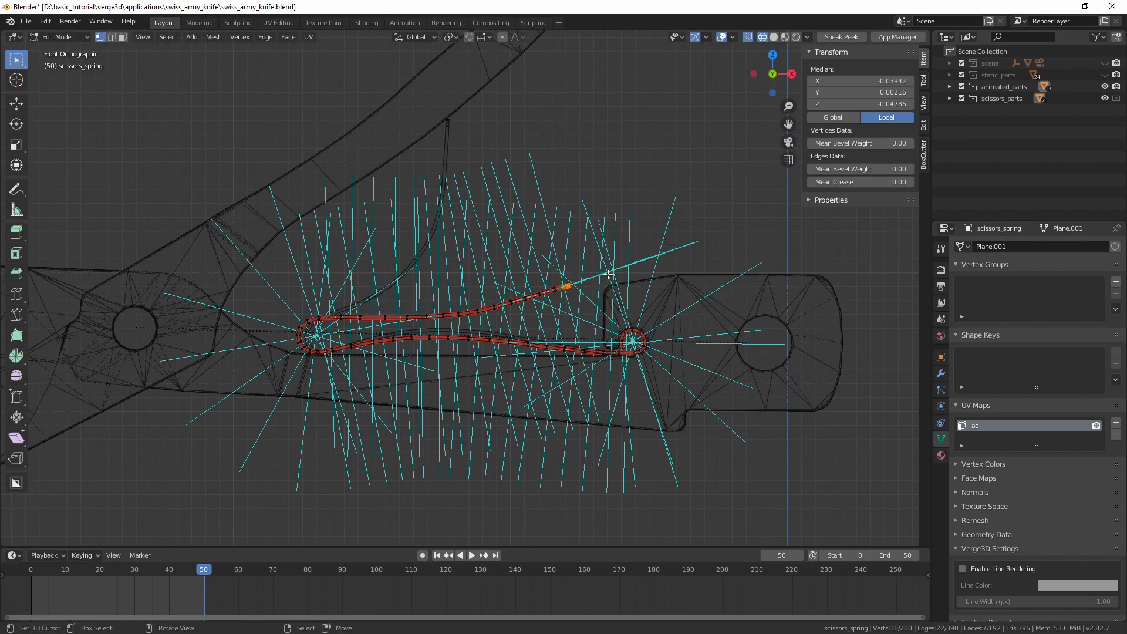
Step: Try to open the spring by rotating and moving its whole upper arm's vertices, undo both transforms and leave mesh editing
{"action": "key", "text": "alt+a"}
{"action": "key", "text": "c"}
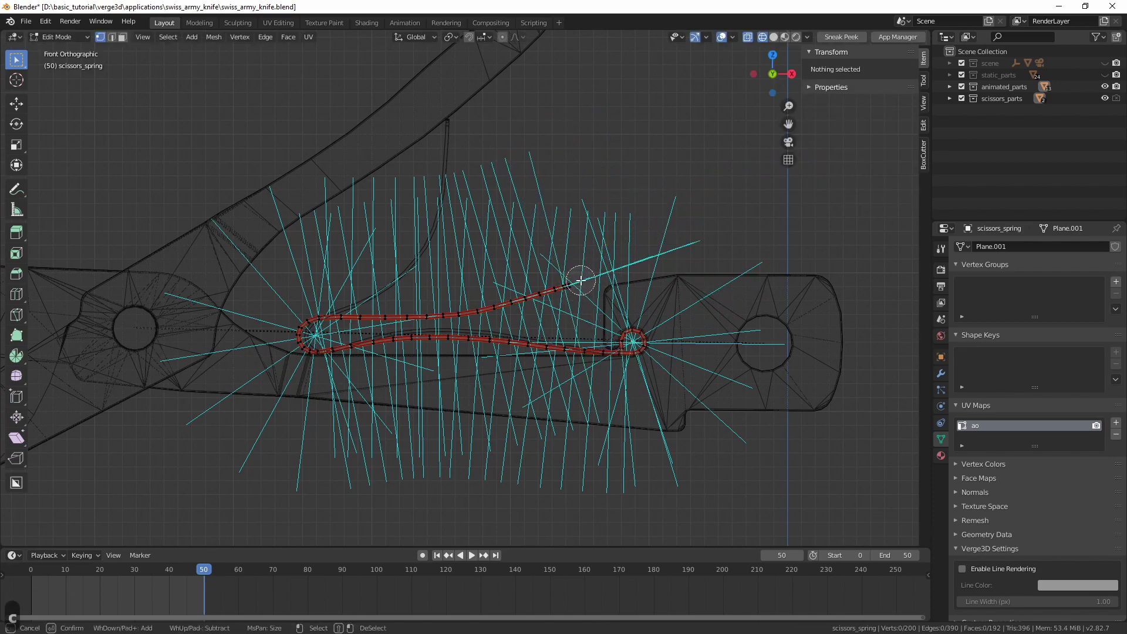
{"action": "mouse_move", "coordinate": [581, 281]}
{"action": "left_mouse_down"}
{"action": "mouse_move", "coordinate": [469, 305]}
{"action": "mouse_move", "coordinate": [365, 310]}
{"action": "left_mouse_up"}
{"action": "key", "text": "Escape"}
{"action": "key", "text": "r"}
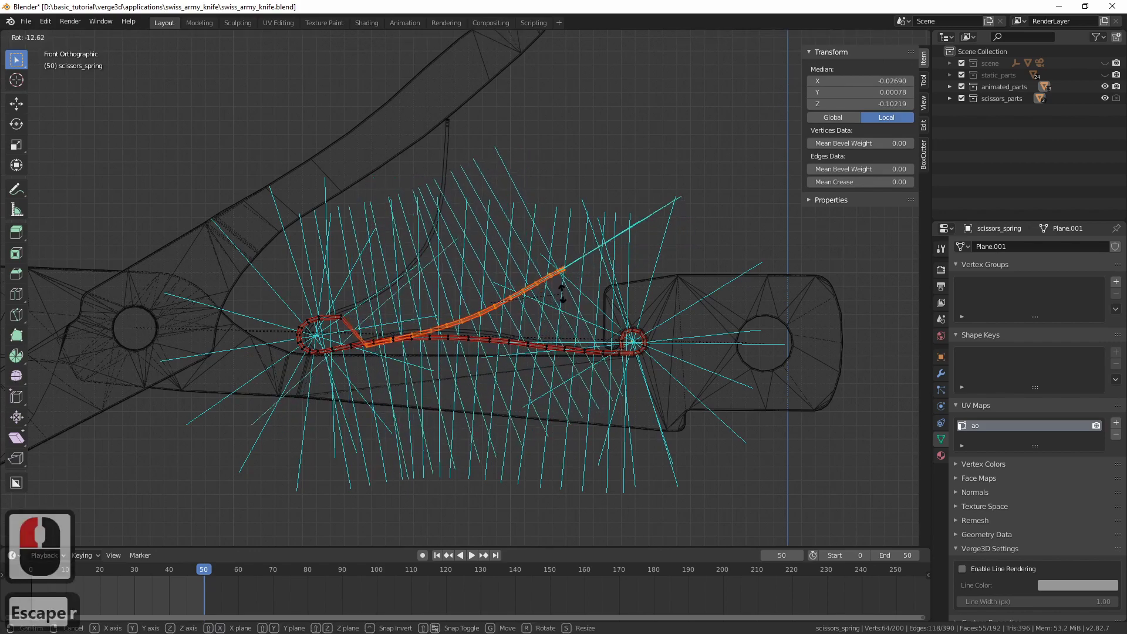
{"action": "left_click", "coordinate": [563, 289]}
{"action": "key", "text": "g"}
{"action": "left_click", "coordinate": [553, 245]}
{"action": "key", "text": "ctrl+z"}
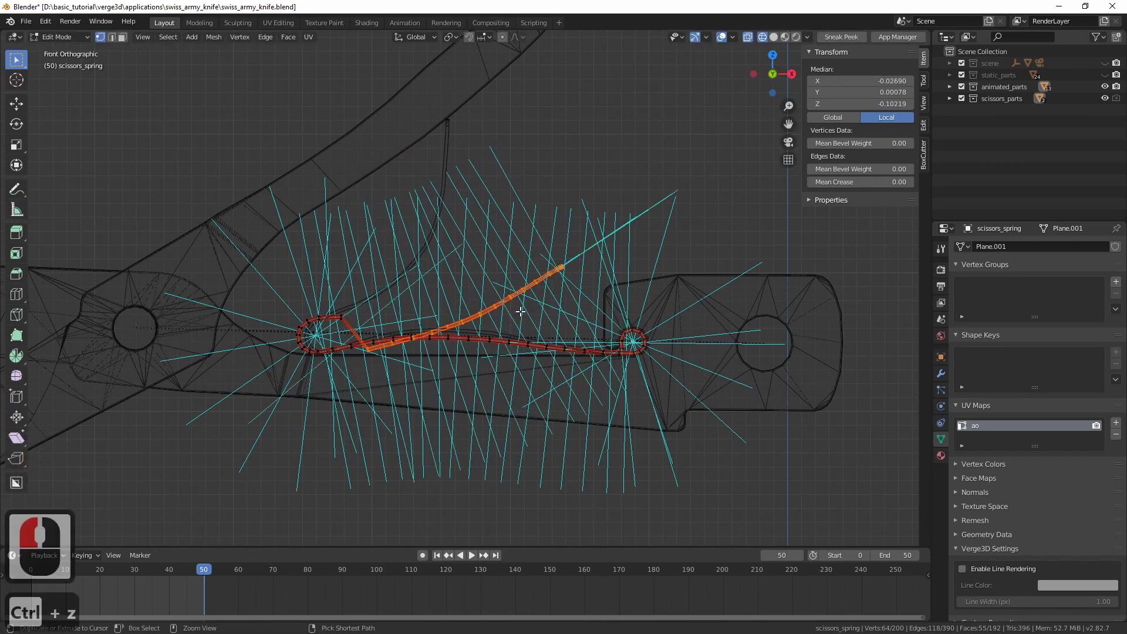
{"action": "key", "text": "ctrl+z"}
{"action": "key", "text": "Tab"}
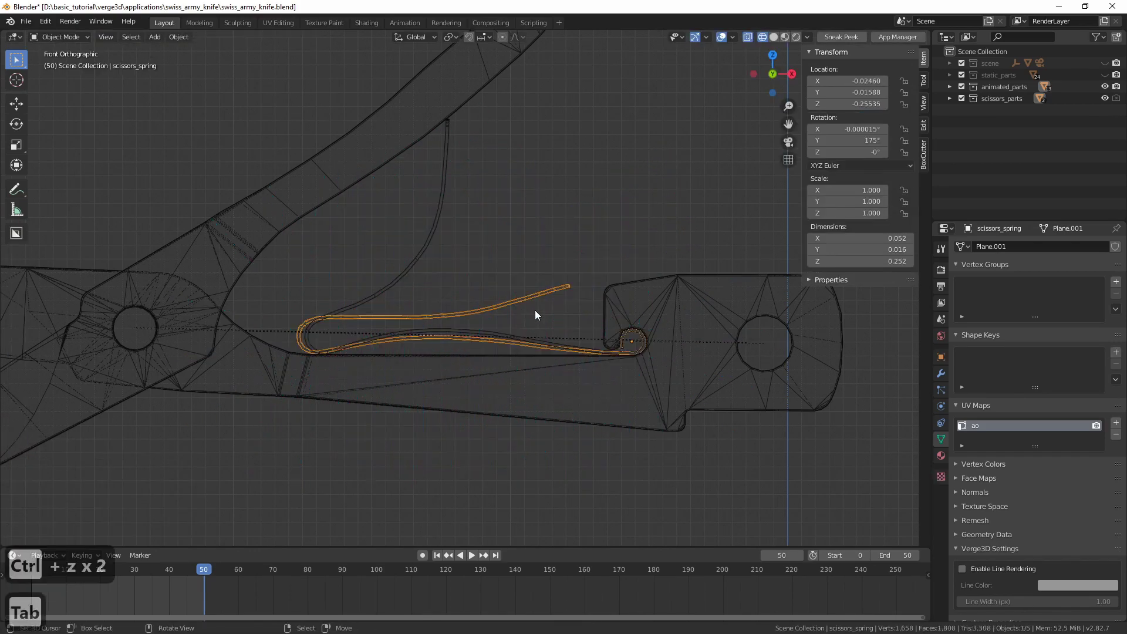
Step: Add a Basis shape key and a second shape key, Key 1, to scissors_spring
{"action": "left_click", "coordinate": [1116, 353]}
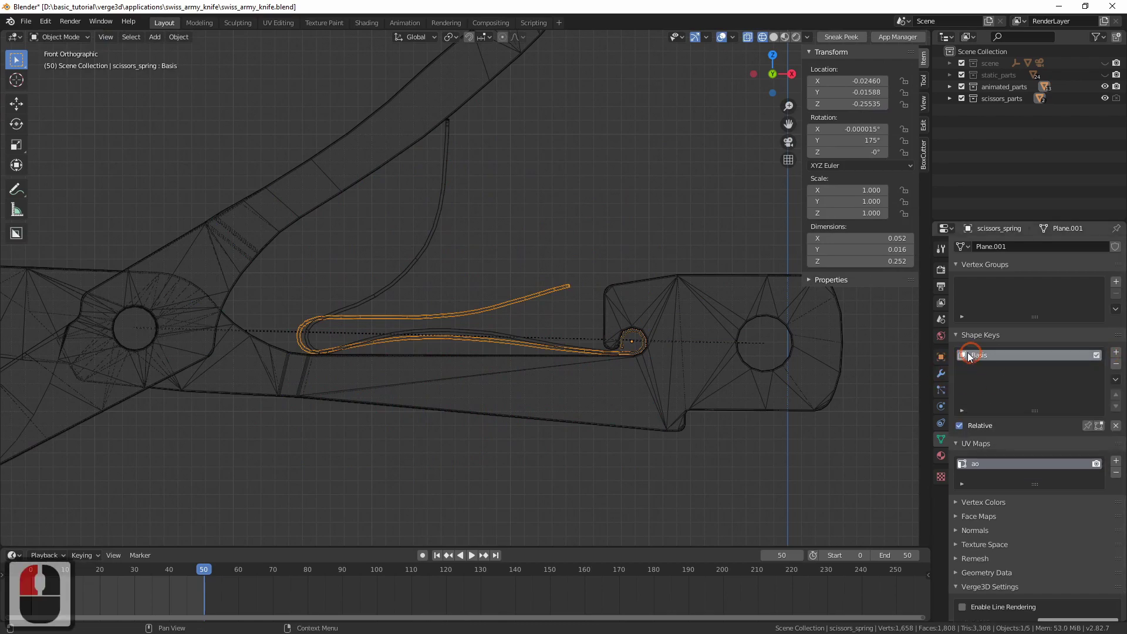
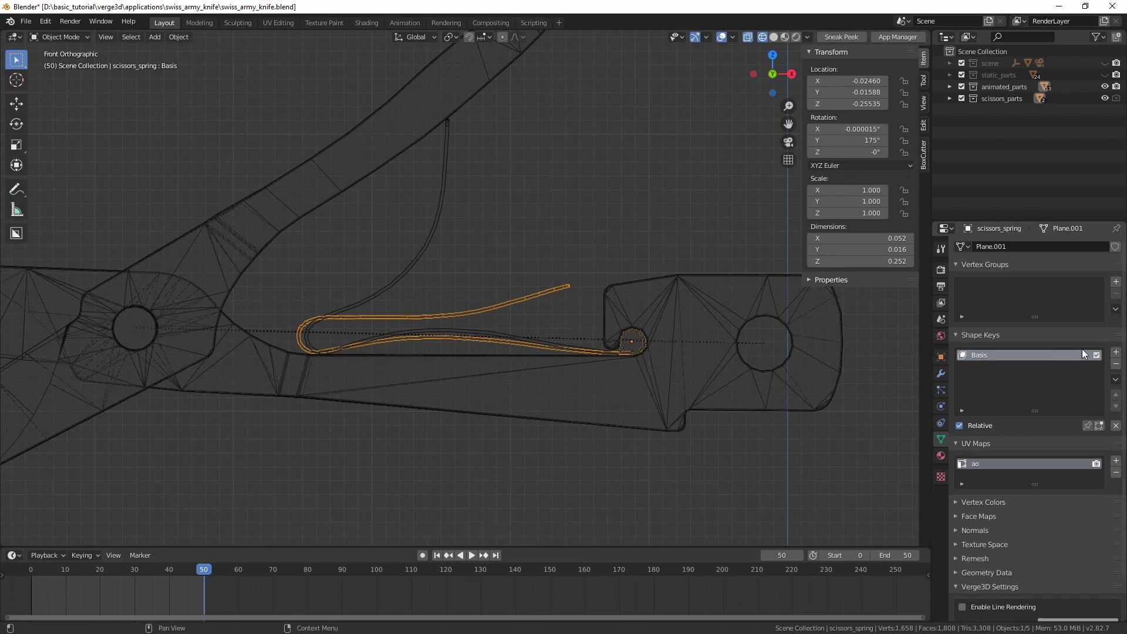
{"action": "left_click", "coordinate": [1116, 353]}
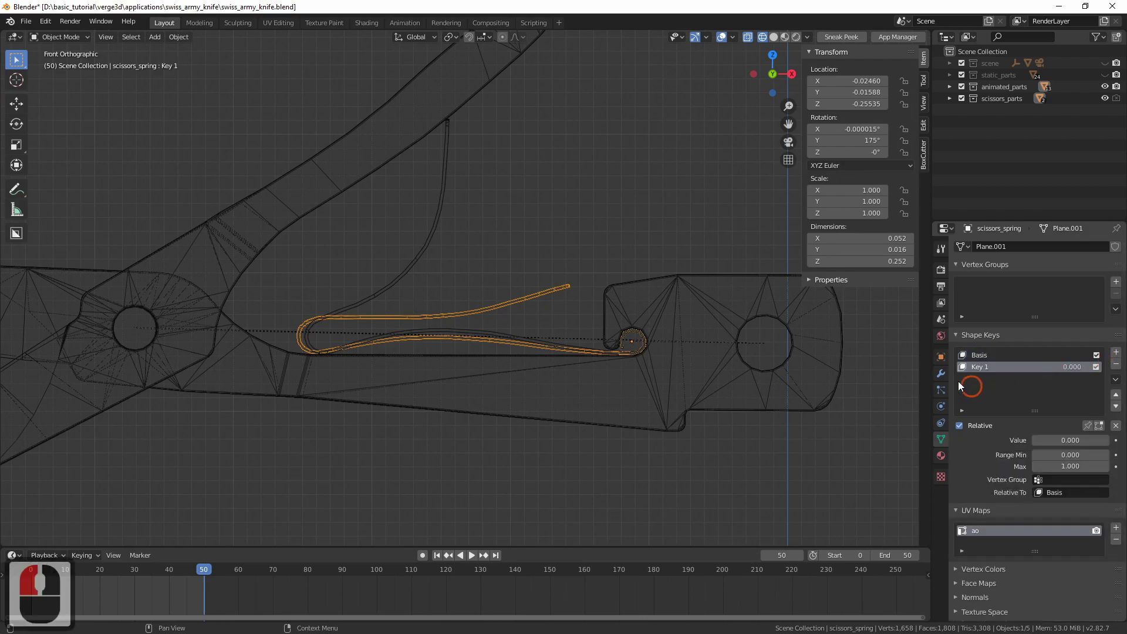
{"action": "middle_click_drag", "start_coordinate": [549, 313], "coordinate": [540, 329], "text": "shift"}
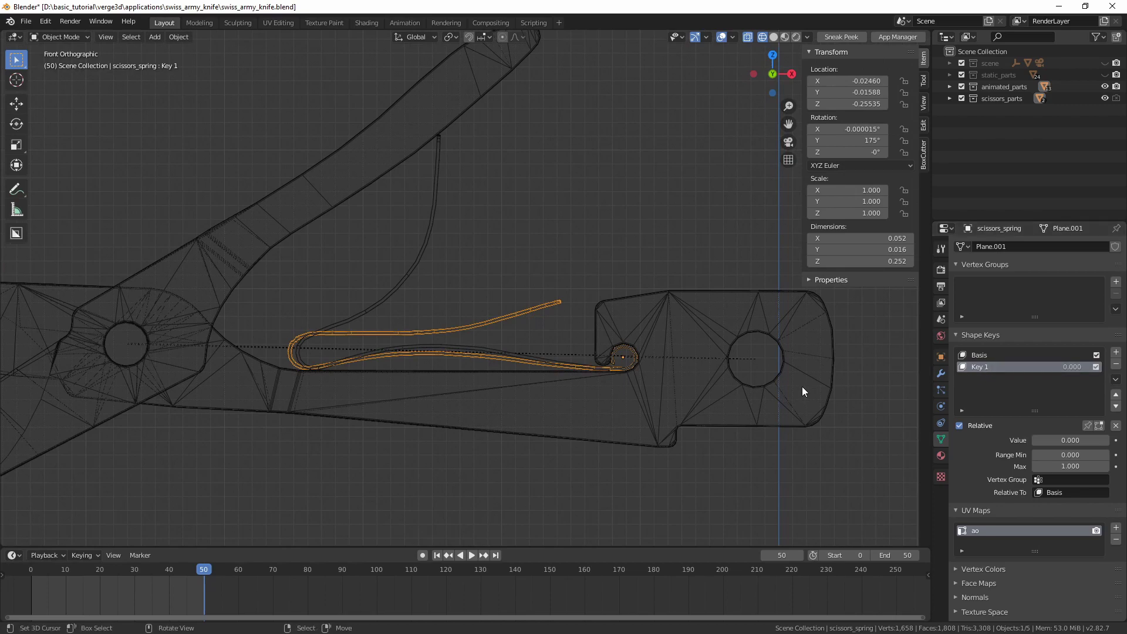
Step: With Key 1 active, rotate and move the spring's upper arm vertices into an open position, including a second rotation of about -16.8°
{"action": "key", "text": "Tab"}
{"action": "key", "text": "r"}
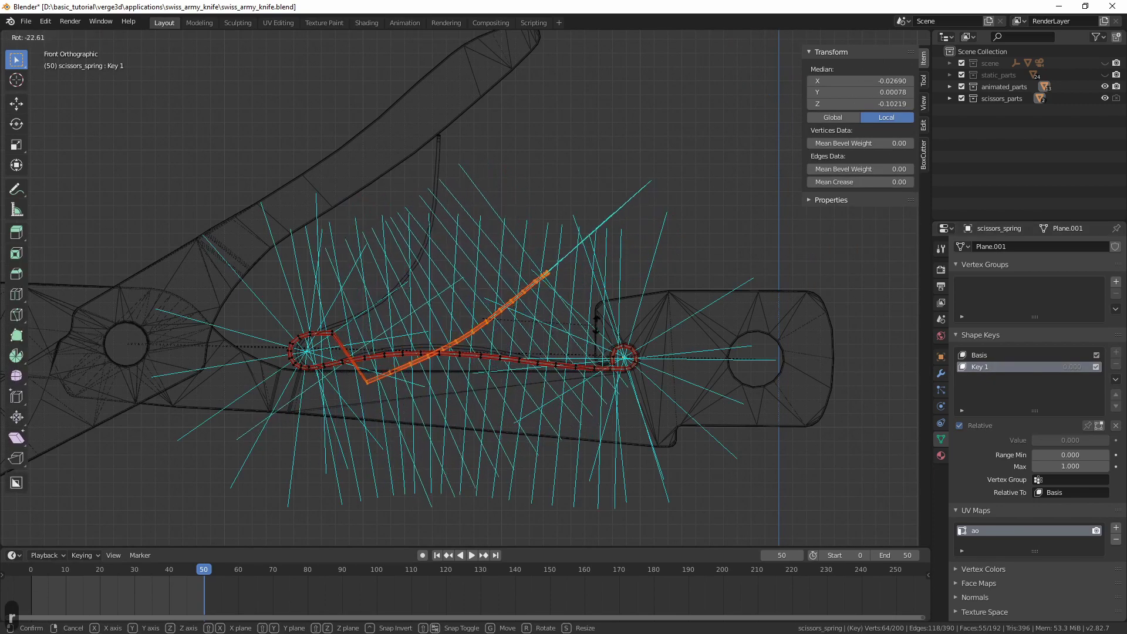
{"action": "left_click", "coordinate": [596, 327]}
{"action": "key", "text": "g"}
{"action": "left_click", "coordinate": [566, 251]}
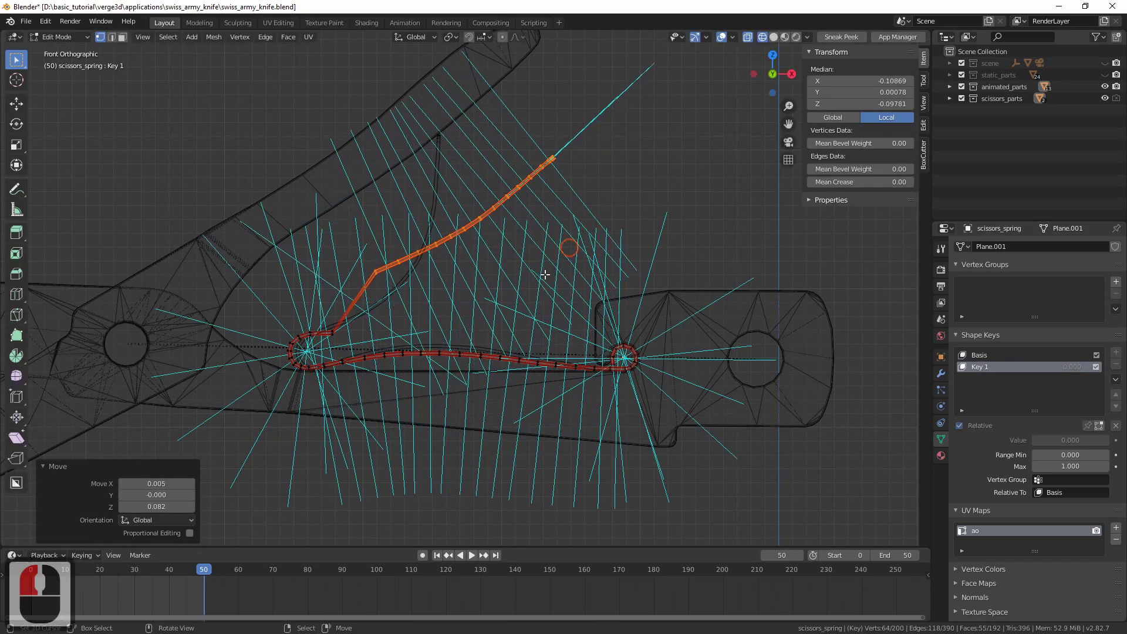
{"action": "key", "text": "r"}
{"action": "left_click", "coordinate": [554, 269]}
{"action": "key", "text": "g"}
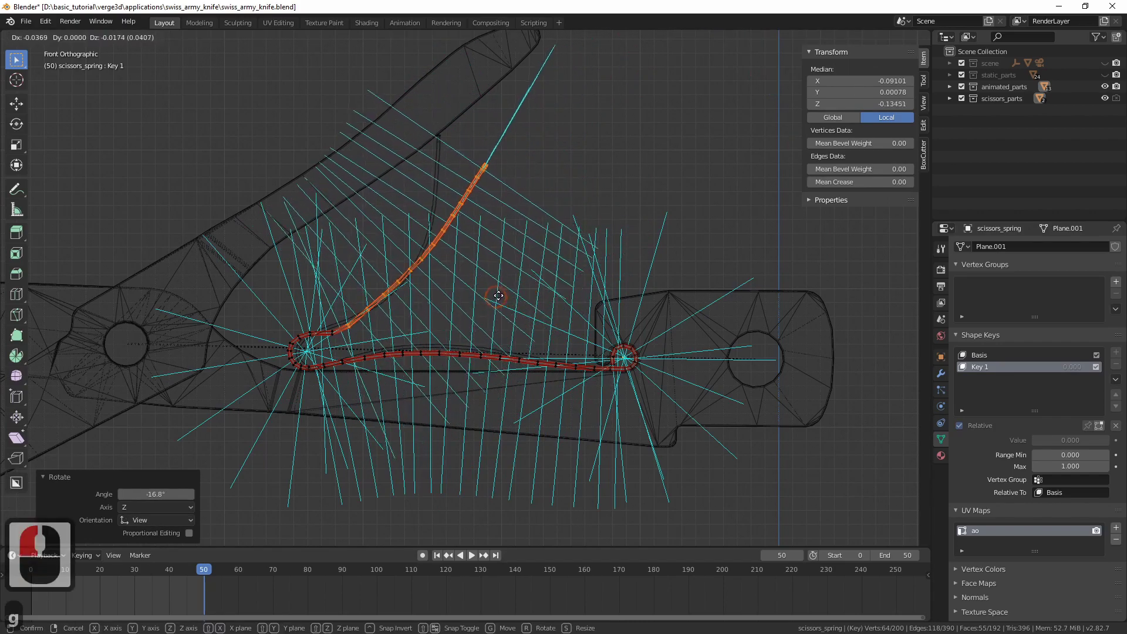
{"action": "left_click", "coordinate": [499, 295]}
{"action": "key", "text": "Tab"}
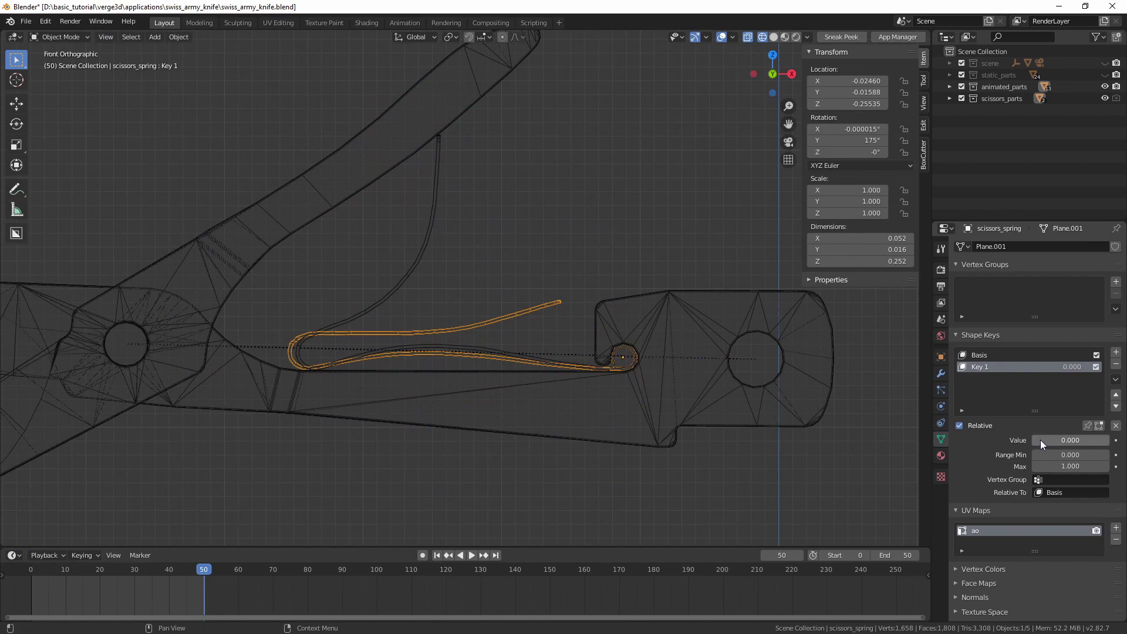
Step: Try the Value setting of Key 1, and remove both shape keys from scissors_spring
{"action": "mouse_move", "coordinate": [1041, 441]}
{"action": "left_mouse_down"}
{"action": "mouse_move", "coordinate": [1122, 450]}
{"action": "mouse_move", "coordinate": [1041, 452]}
{"action": "left_mouse_up"}
{"action": "left_click", "coordinate": [1116, 365]}
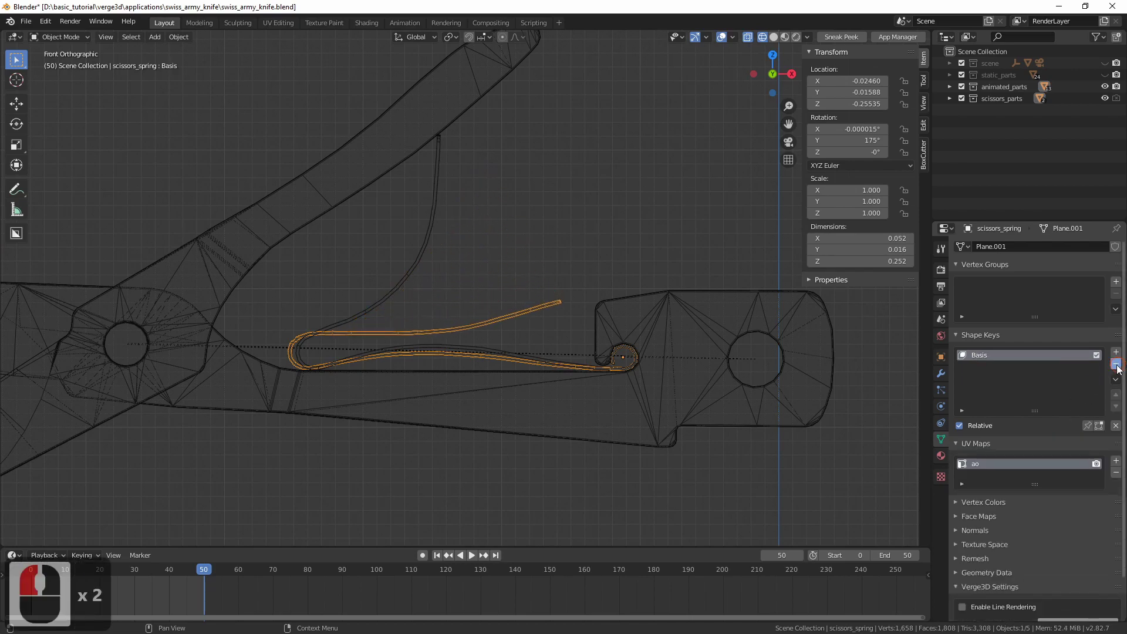
{"action": "left_click", "coordinate": [1117, 365]}
Step: Compare the closed scissors_spring with the open scissors_spring_shapekey by selecting them alternately and viewing the open one at an angle
{"action": "left_click", "coordinate": [424, 259]}
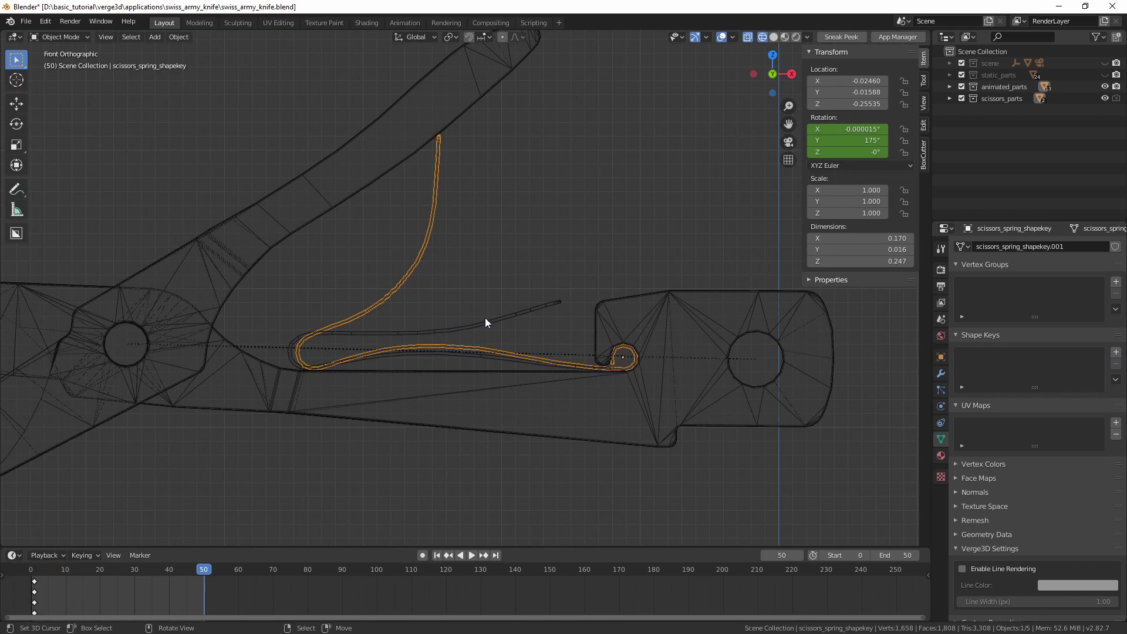
{"action": "left_click", "coordinate": [450, 330]}
{"action": "left_click", "coordinate": [404, 284]}
{"action": "left_click", "coordinate": [438, 331]}
{"action": "left_click", "coordinate": [385, 299]}
{"action": "left_click", "coordinate": [438, 332]}
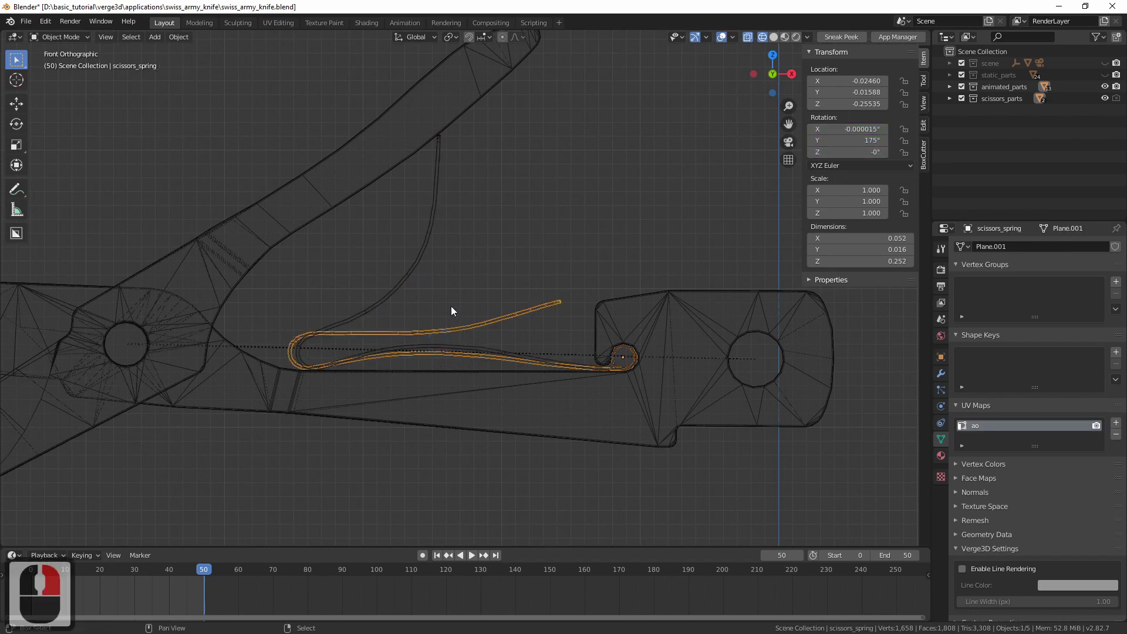
{"action": "right_click", "coordinate": [418, 259]}
{"action": "middle_click_drag", "start_coordinate": [403, 266], "coordinate": [441, 262]}
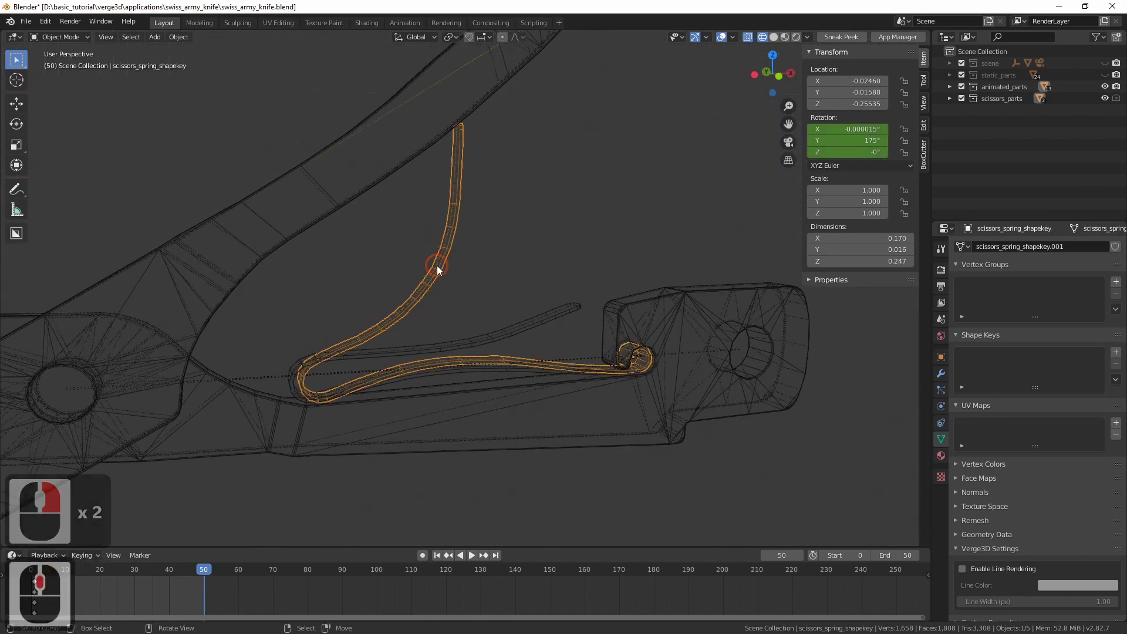
{"action": "key", "text": "KP_1"}
Step: Duplicate scissors_spring and place the copy above the original in front view
{"action": "left_click", "coordinate": [478, 329]}
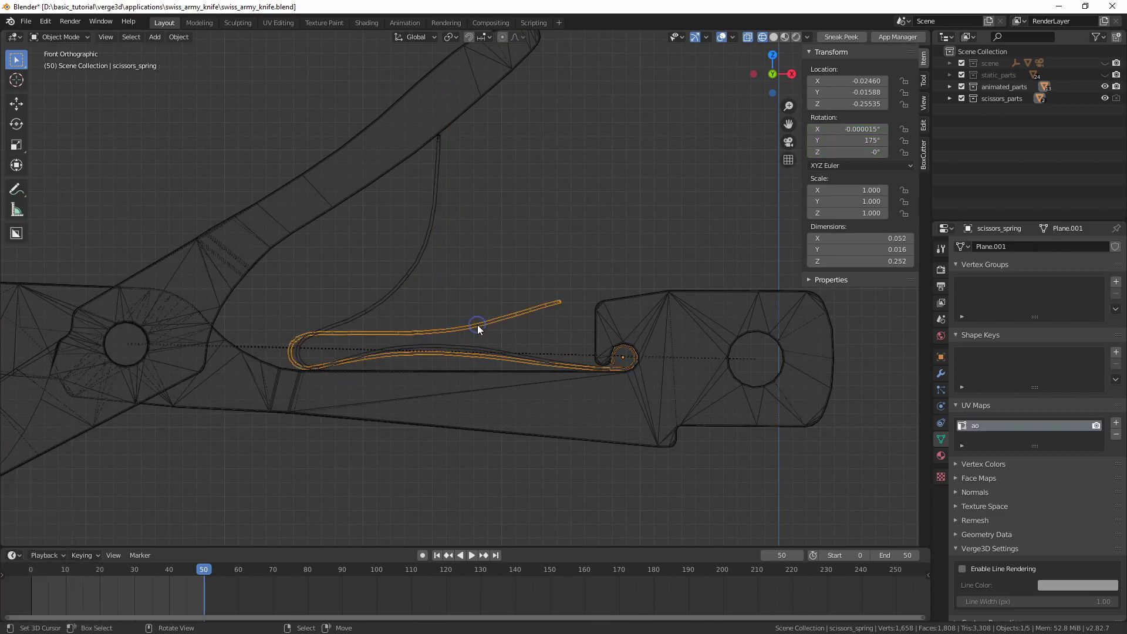
{"action": "key", "text": "shift+d"}
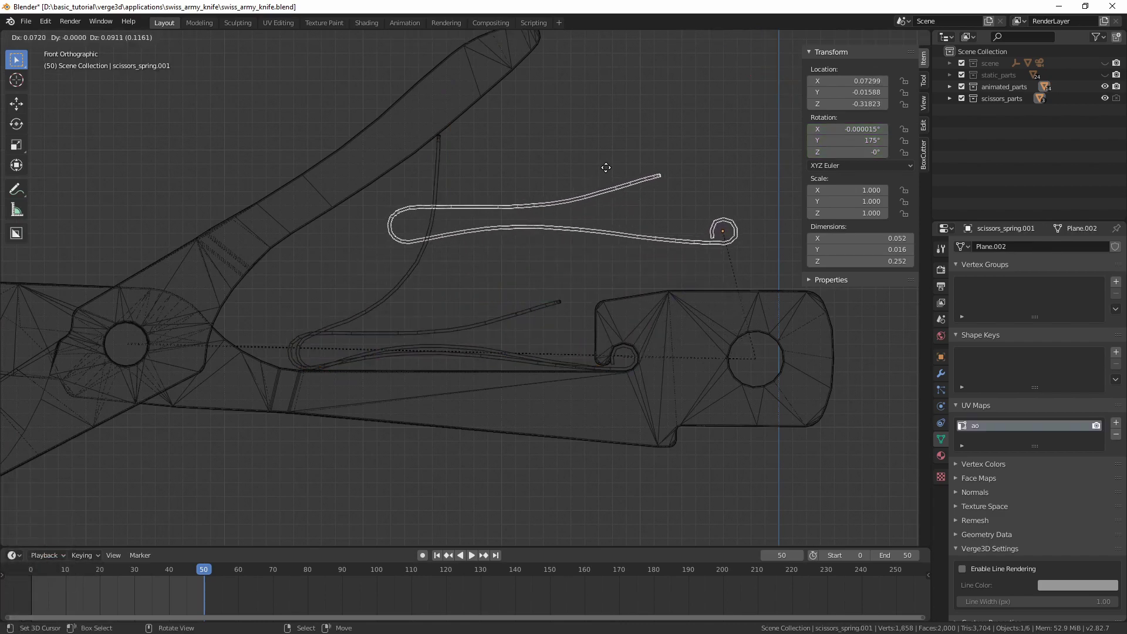
{"action": "left_click", "coordinate": [586, 185]}
Step: In the copy's mesh, select most of the upper arm's vertices, rotate them about -22.7° and move them back in line with the bend
{"action": "key", "text": "Tab"}
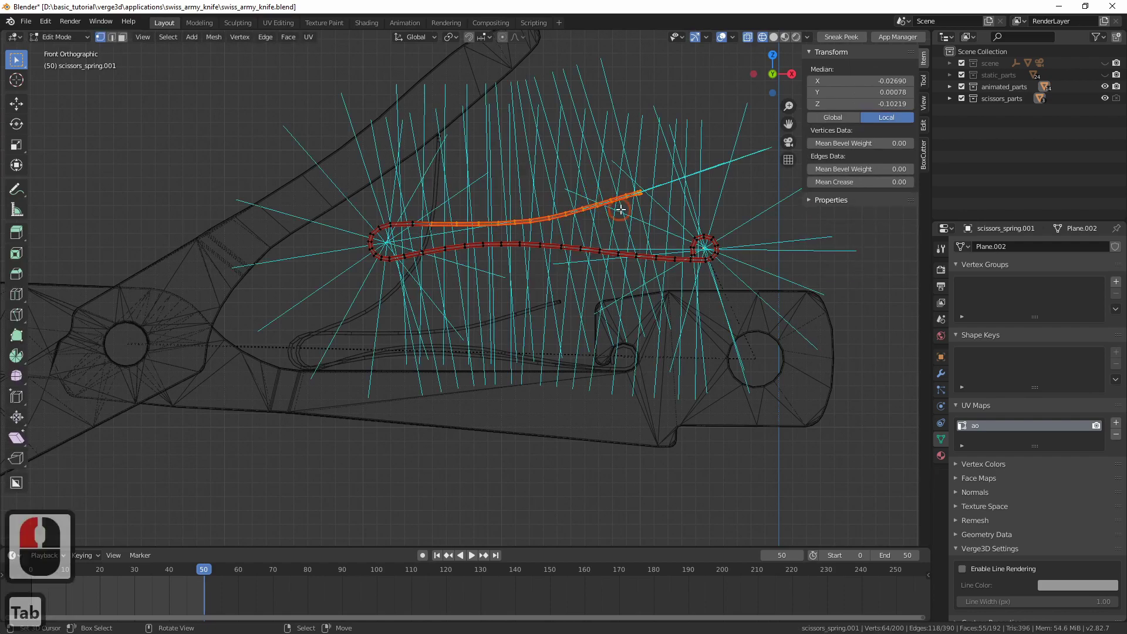
{"action": "key", "text": "alt+a"}
{"action": "key", "text": "c"}
{"action": "left_click_drag", "start_coordinate": [644, 194], "coordinate": [460, 223]}
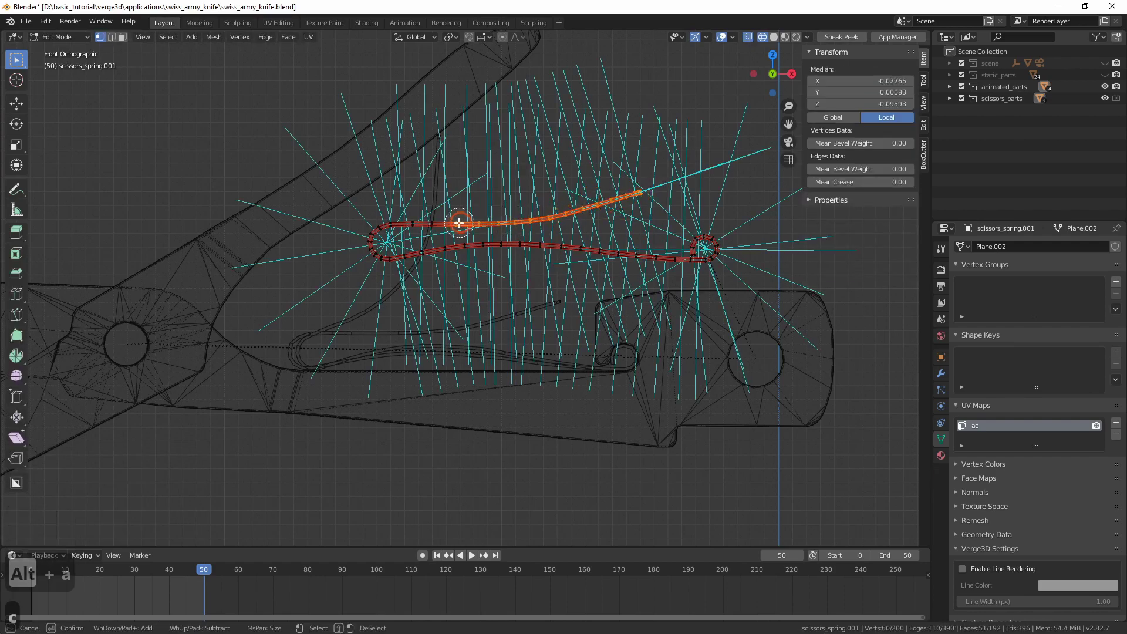
{"action": "key", "text": "Escape"}
{"action": "key", "text": "r"}
{"action": "left_click", "coordinate": [599, 216]}
{"action": "key", "text": "g"}
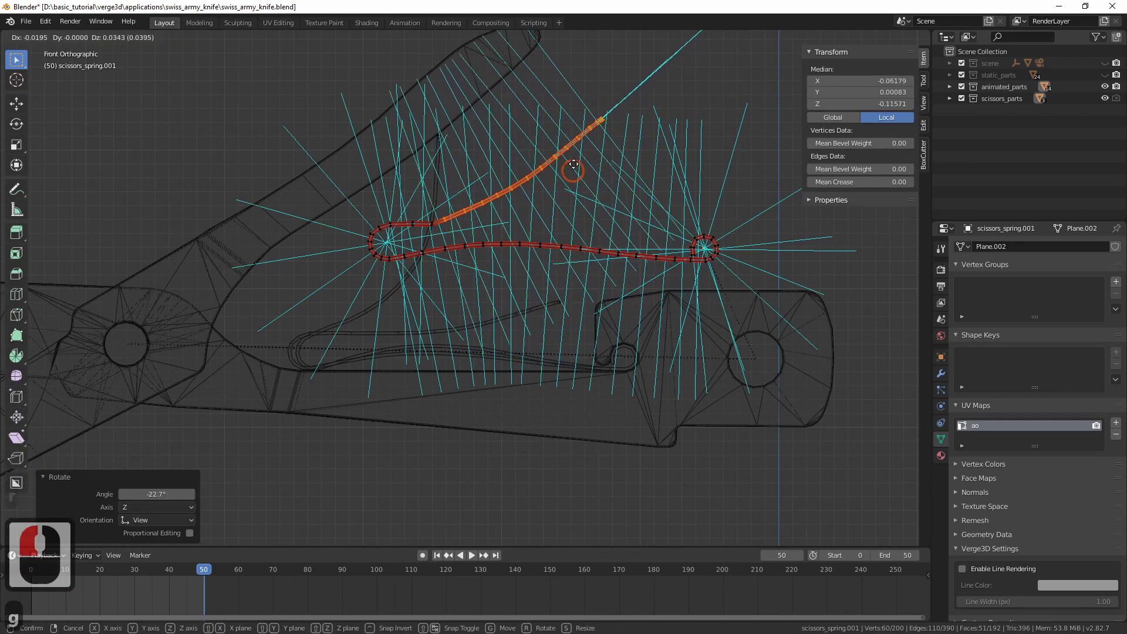
{"action": "left_click", "coordinate": [578, 165]}
Step: Select a shorter outer section of the copy's upper arm, rotate it further upward and realign it with the arm
{"action": "key", "text": "alt+a"}
{"action": "key", "text": "c"}
{"action": "left_click_drag", "start_coordinate": [493, 197], "coordinate": [609, 116]}
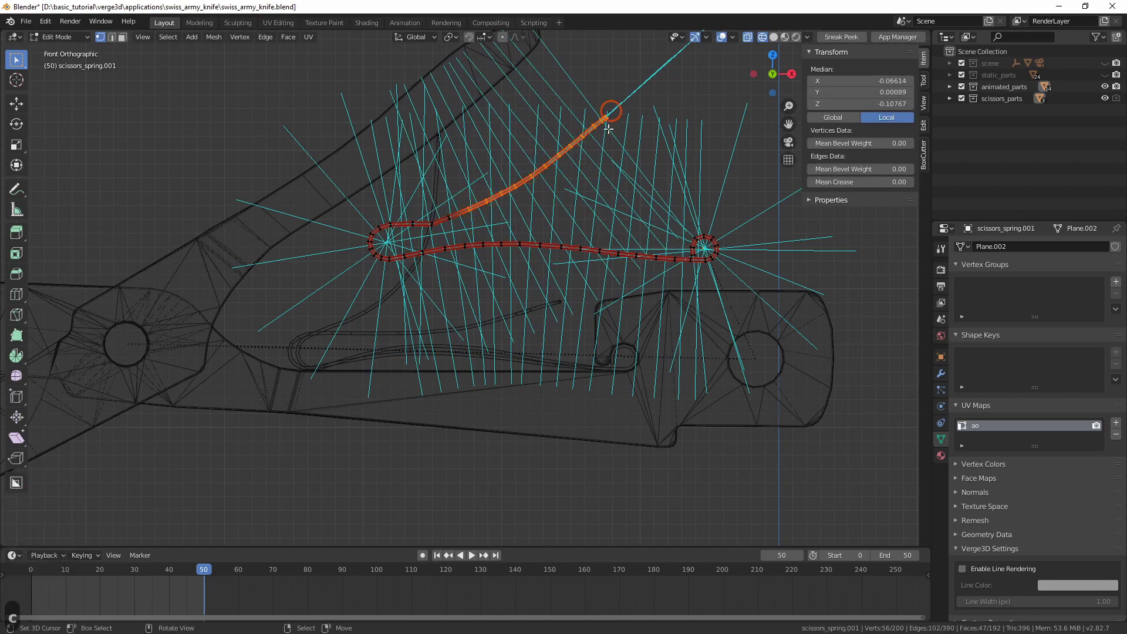
{"action": "key", "text": "Escape"}
{"action": "key", "text": "r"}
{"action": "left_click", "coordinate": [580, 169]}
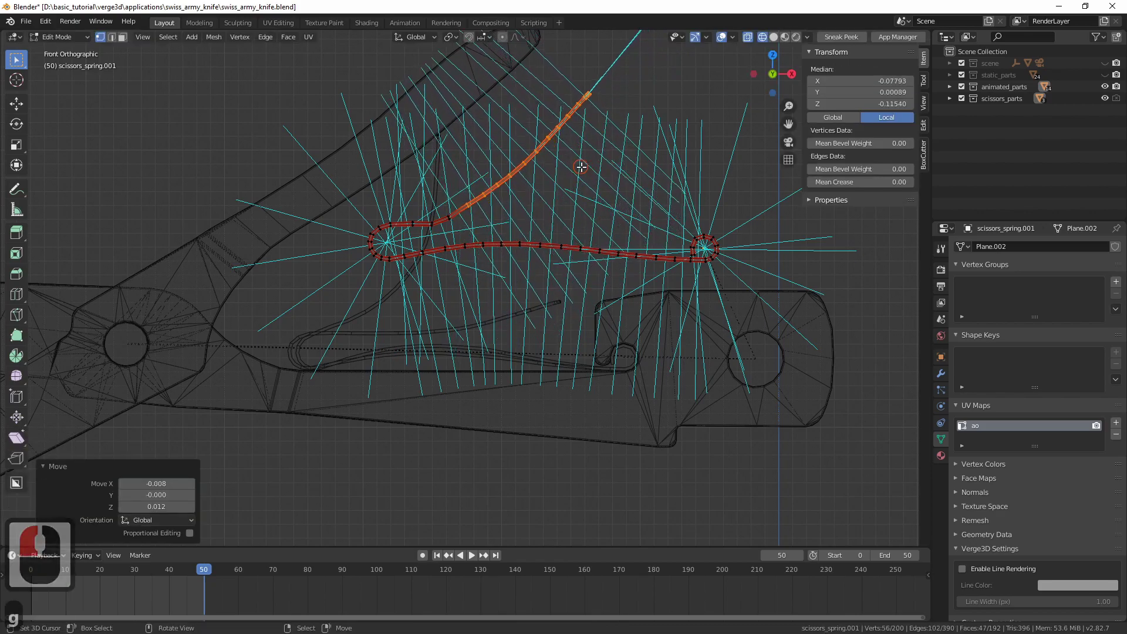
Step: Rotate and move a still shorter outer section of the copy's arm in two passes, the second about -9.45°, and finish editing the mesh
{"action": "key", "text": "alt+a"}
{"action": "key", "text": "c"}
{"action": "left_click_drag", "start_coordinate": [503, 184], "coordinate": [591, 95]}
{"action": "key", "text": "Escape"}
{"action": "key", "text": "r"}
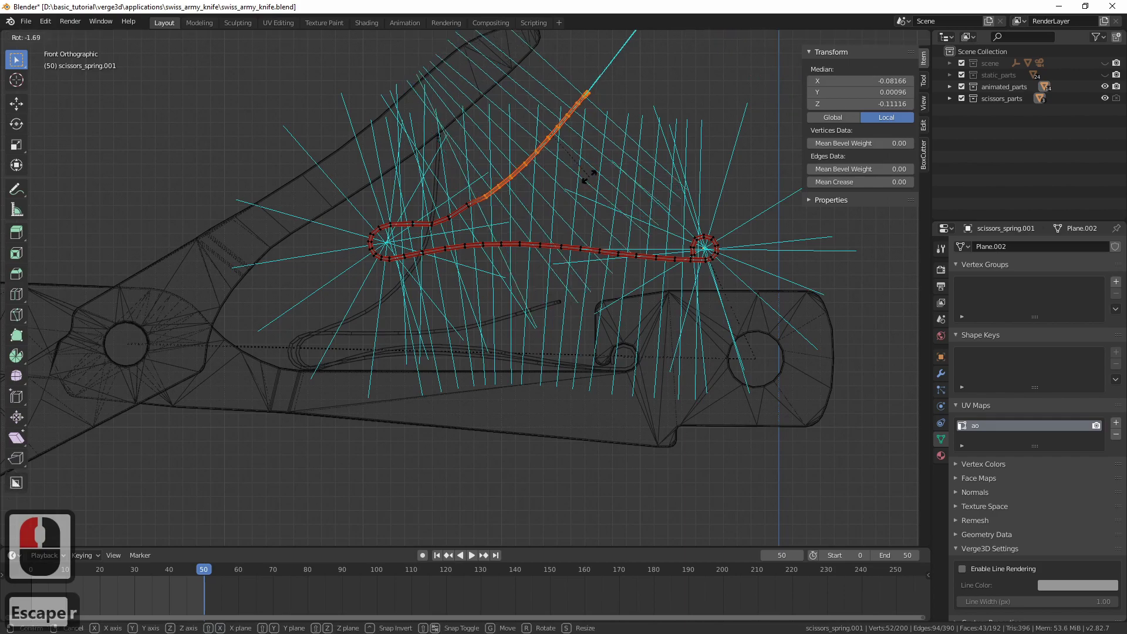
{"action": "left_click", "coordinate": [589, 169]}
{"action": "key", "text": "g"}
{"action": "left_click", "coordinate": [577, 154]}
{"action": "key", "text": "r"}
{"action": "left_click", "coordinate": [581, 148]}
{"action": "key", "text": "g"}
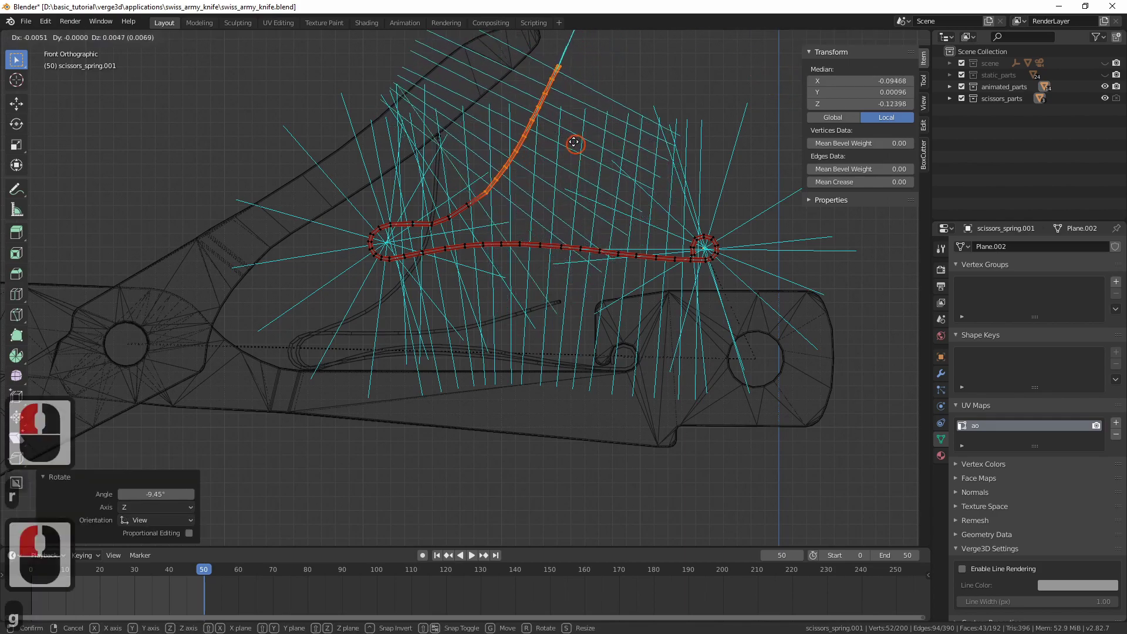
{"action": "left_click", "coordinate": [569, 141]}
{"action": "key", "text": "Tab"}
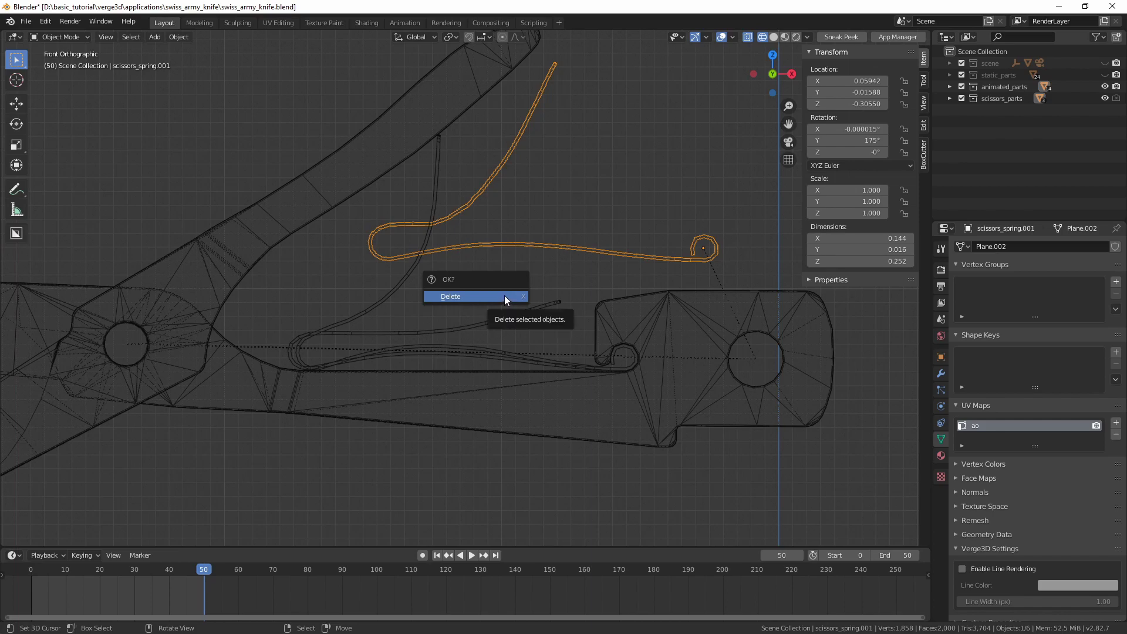
Step: Delete the duplicated spring scissors_spring.001 and join scissors_spring_shapekey as a shape onto scissors_spring
{"action": "left_click", "coordinate": [505, 295]}
{"action": "left_click", "coordinate": [464, 334]}
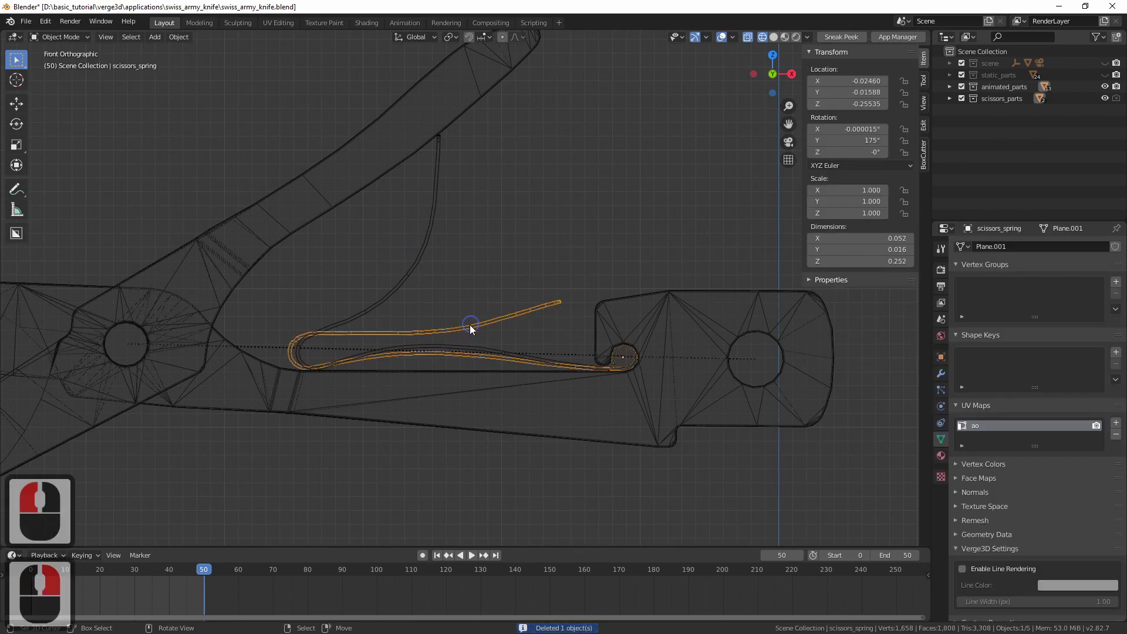
{"action": "left_click", "coordinate": [422, 267]}
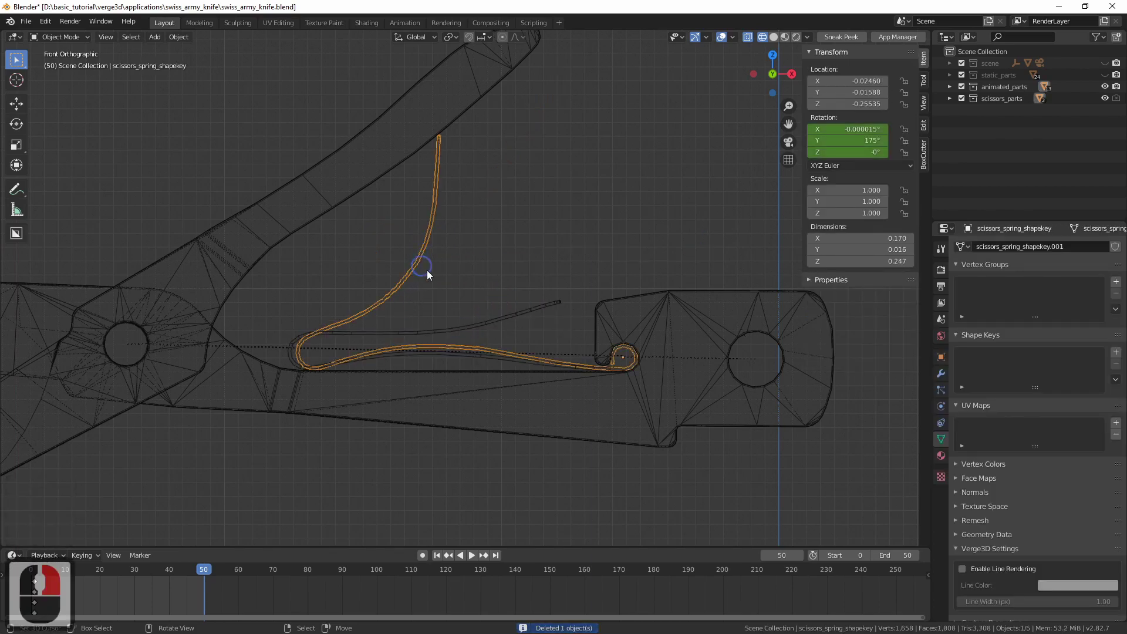
{"action": "middle_click_drag", "start_coordinate": [431, 270], "coordinate": [435, 272], "text": "shift"}
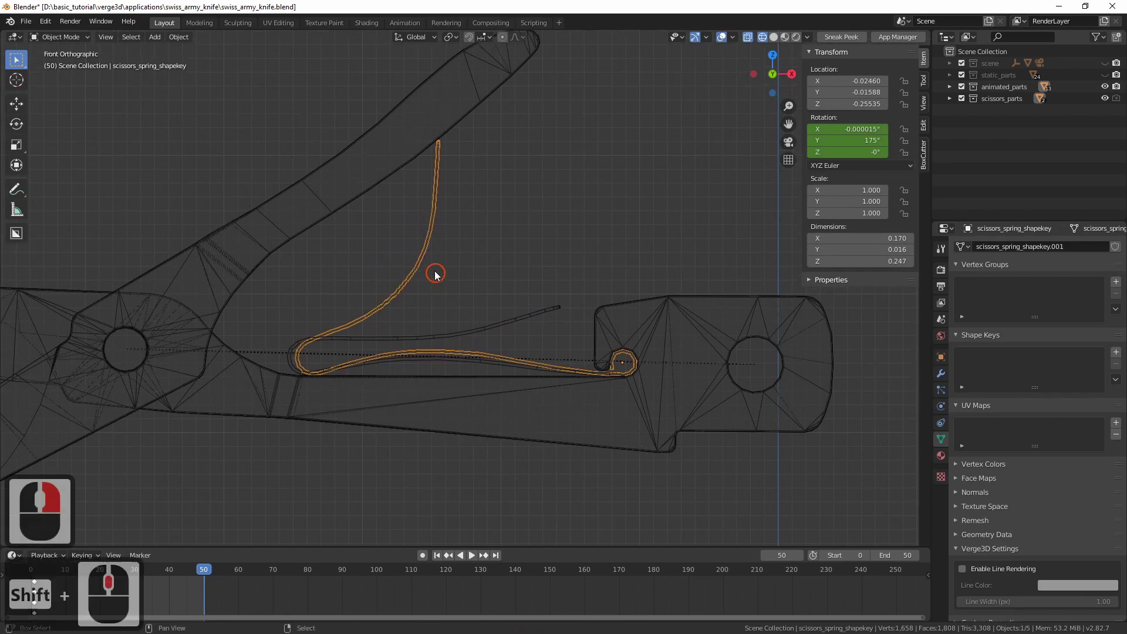
{"action": "right_click", "coordinate": [478, 330], "text": "shift"}
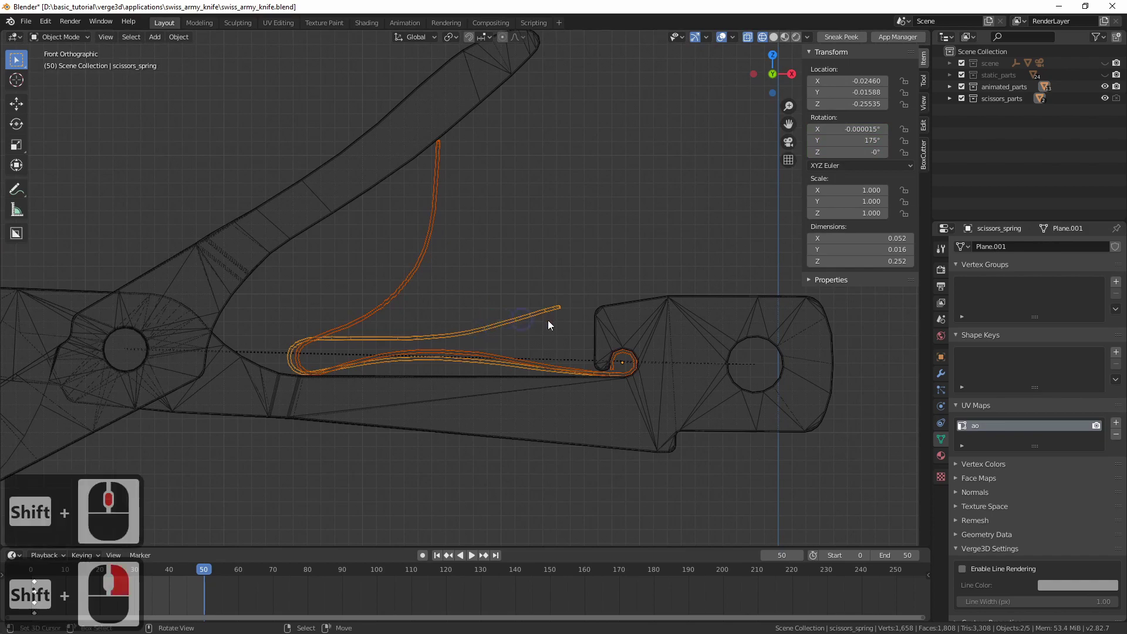
{"action": "left_click", "coordinate": [1115, 381]}
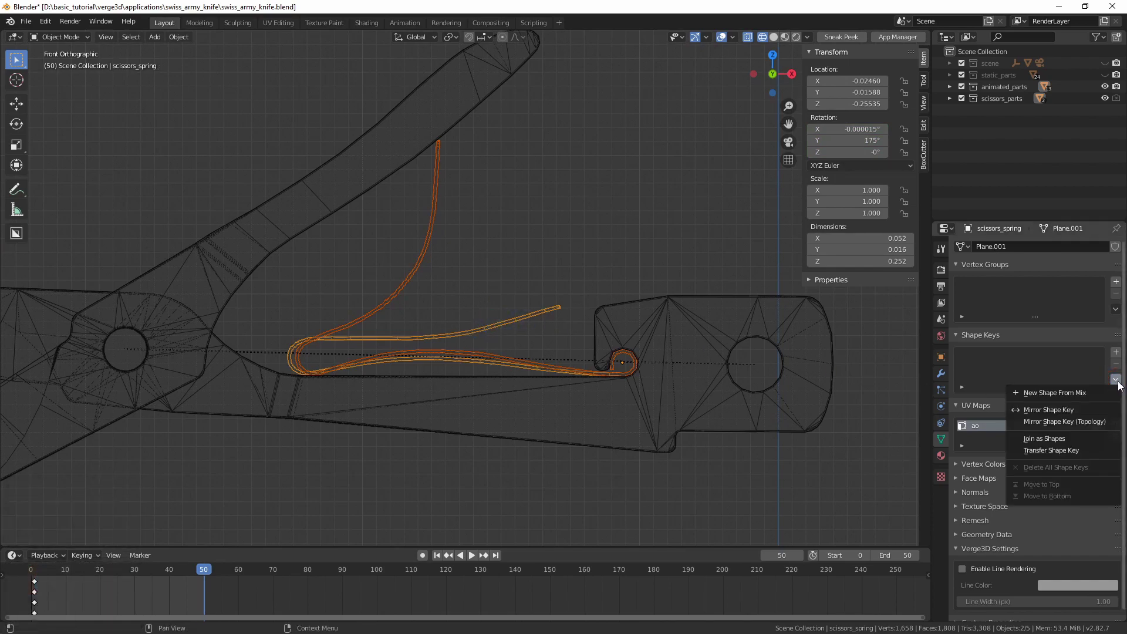
{"action": "left_click", "coordinate": [1083, 439]}
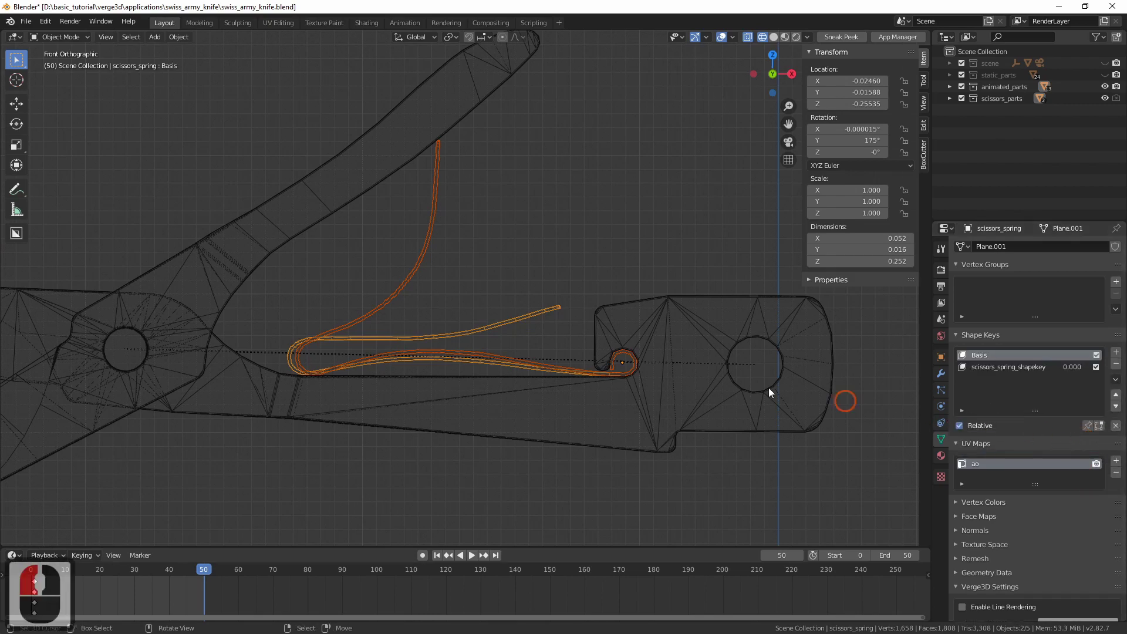
Step: Preview the scissors_spring_shapekey shape on scissors_spring by varying its value, and return the value to 0
{"action": "left_click", "coordinate": [534, 323]}
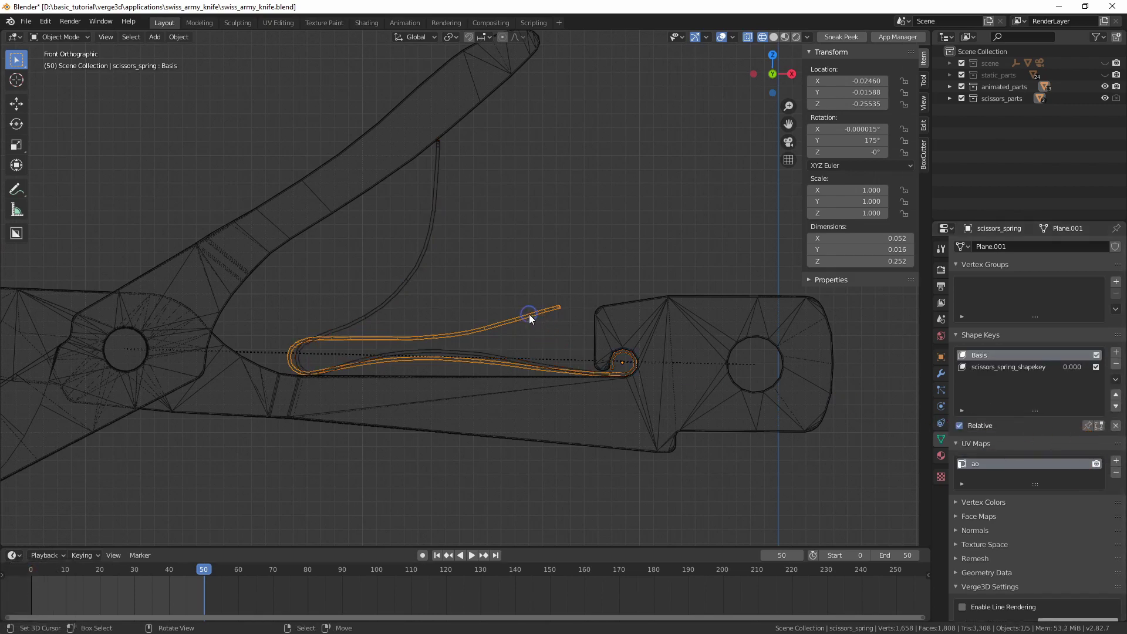
{"action": "left_click", "coordinate": [1013, 370]}
{"action": "mouse_move", "coordinate": [1040, 437]}
{"action": "left_mouse_down"}
{"action": "mouse_move", "coordinate": [1114, 448]}
{"action": "mouse_move", "coordinate": [1033, 446]}
{"action": "left_mouse_up"}
{"action": "right_click", "coordinate": [416, 261]}
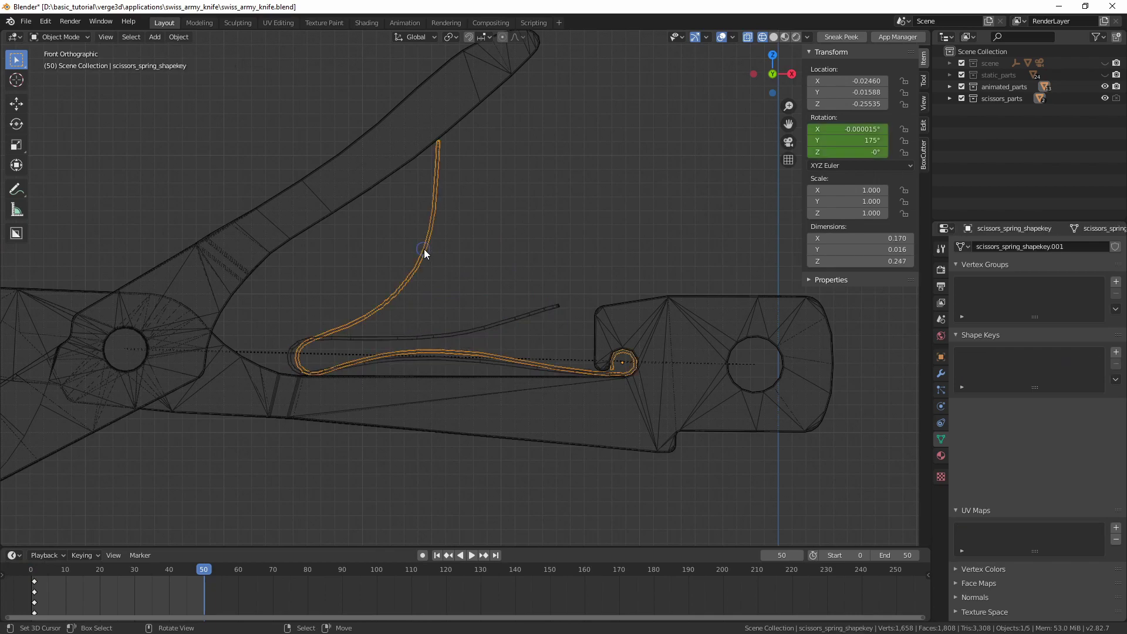
{"action": "right_click", "coordinate": [516, 318]}
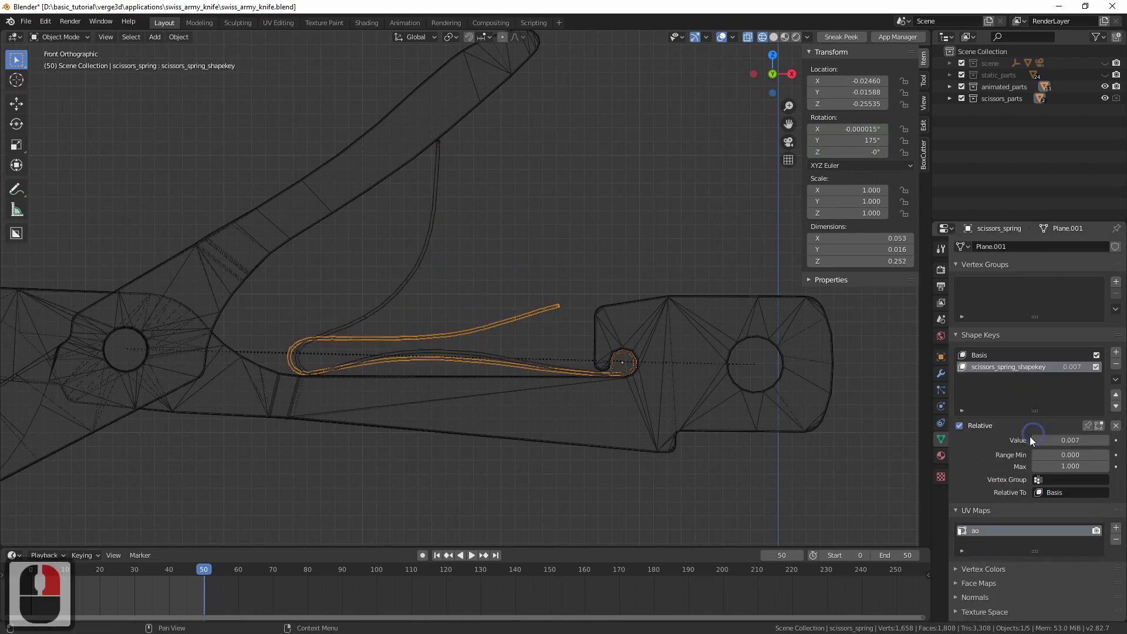
{"action": "left_click_drag", "start_coordinate": [1030, 437], "coordinate": [787, 414]}
Step: Delete the separate open-spring object scissors_spring_shapekey
{"action": "right_click", "coordinate": [424, 250]}
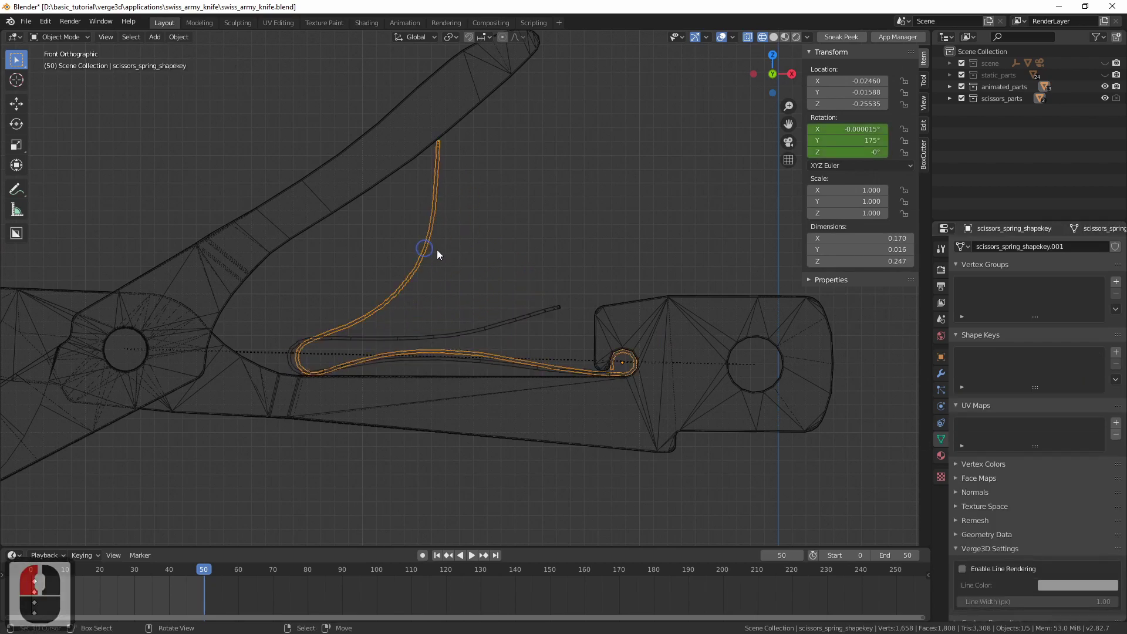
{"action": "key", "text": "x"}
{"action": "left_click", "coordinate": [441, 251]}
Step: Move scissors_spring to the animated_parts collection and delete the scissors_parts collection
{"action": "right_click", "coordinate": [488, 332]}
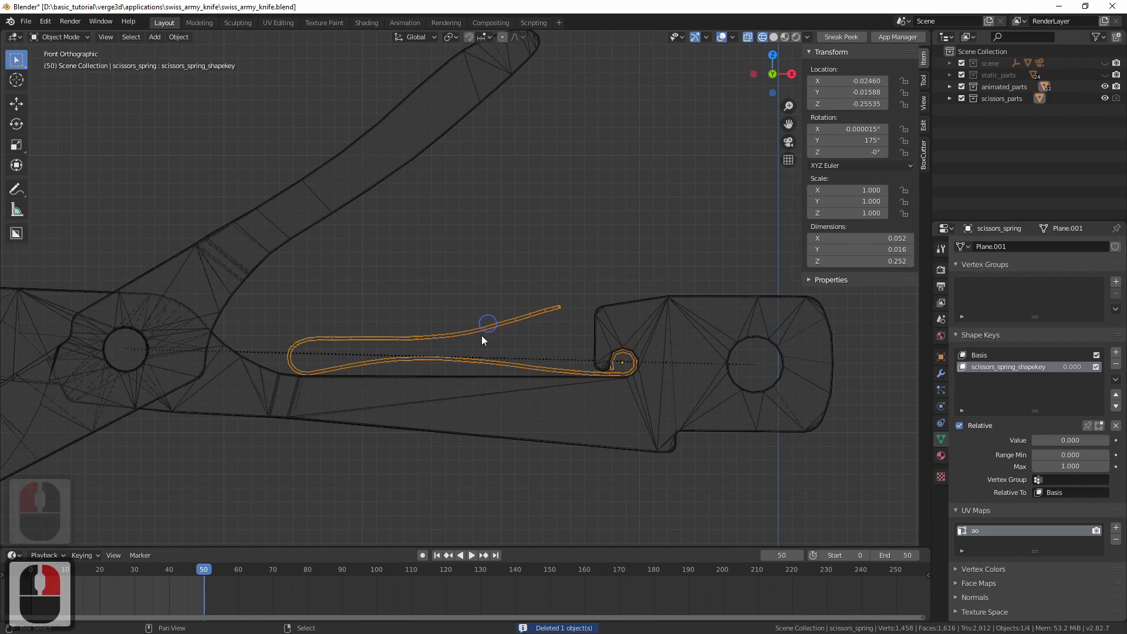
{"action": "middle_click_drag", "start_coordinate": [483, 335], "coordinate": [500, 322], "text": "shift"}
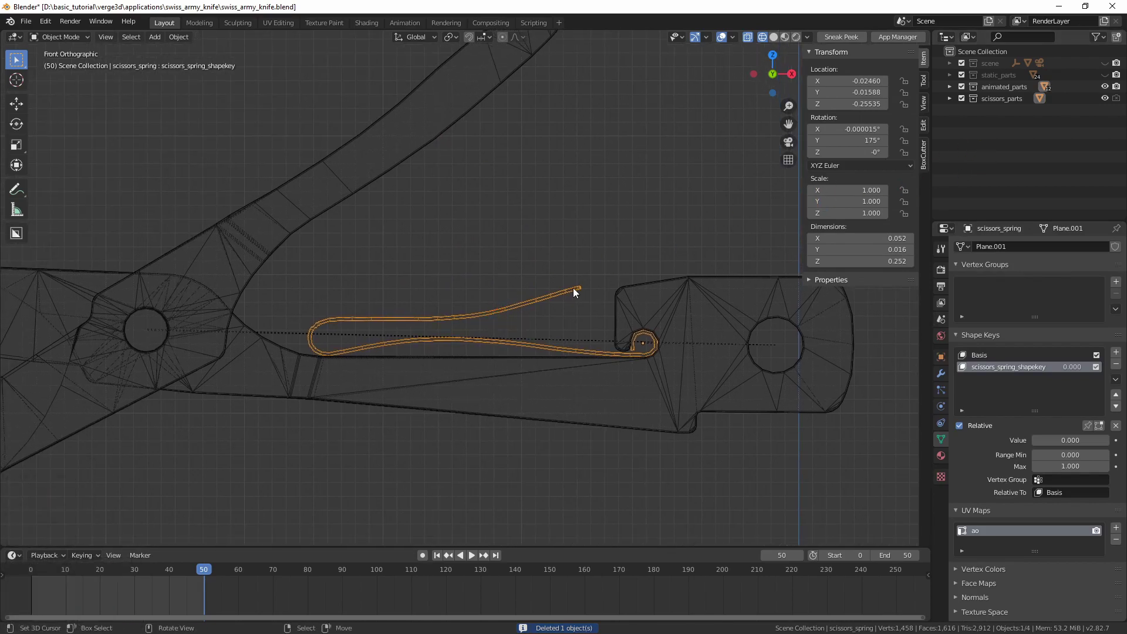
{"action": "key", "text": "m"}
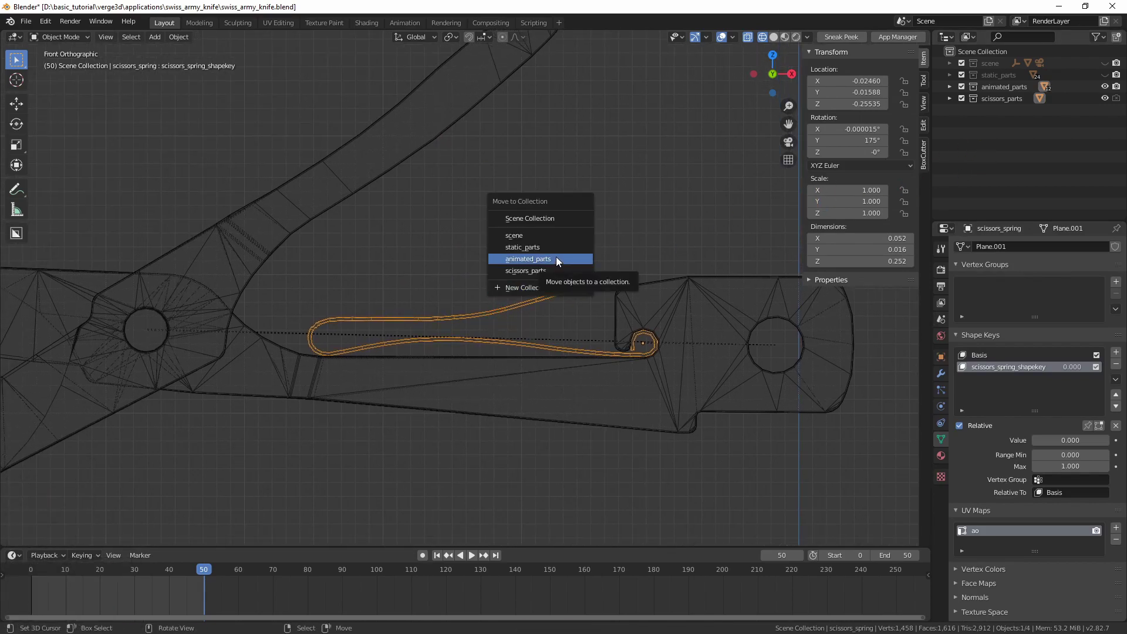
{"action": "left_click", "coordinate": [561, 258]}
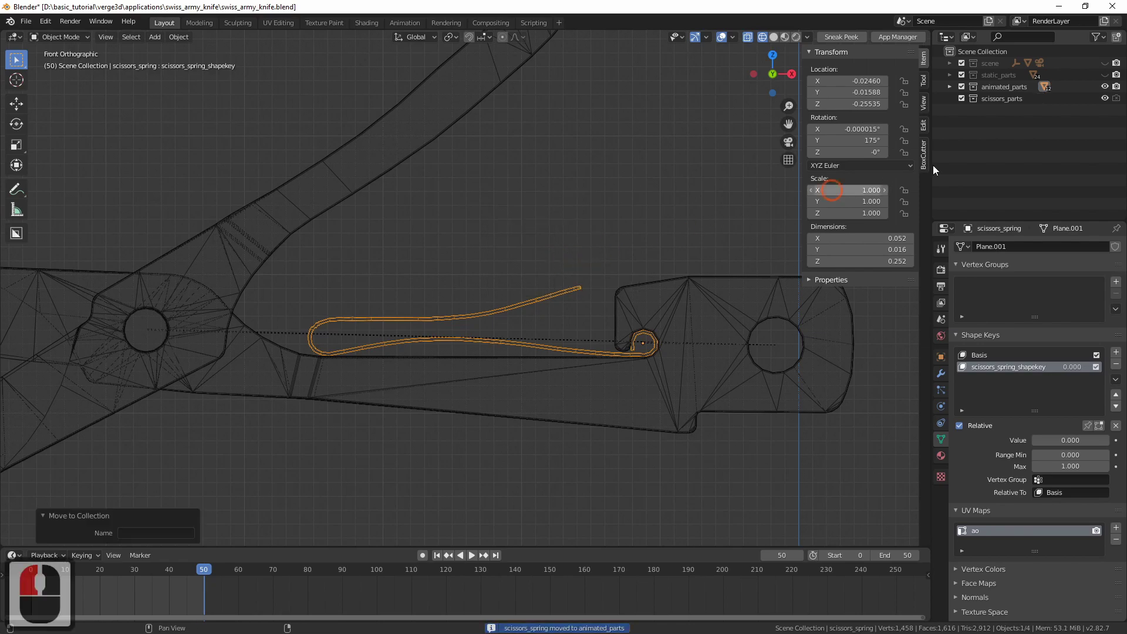
{"action": "left_click", "coordinate": [1006, 99]}
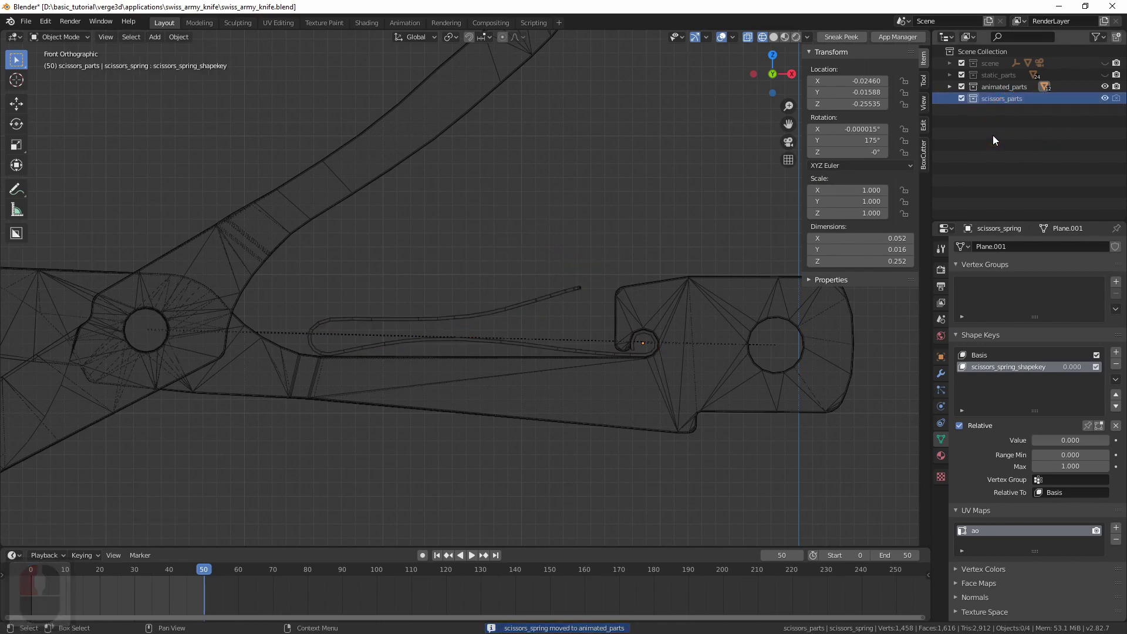
{"action": "key", "text": "Delete"}
Step: Keyframe scissors_spring's scissors_spring_shapekey value at 0 on frame 1
{"action": "left_click", "coordinate": [528, 300]}
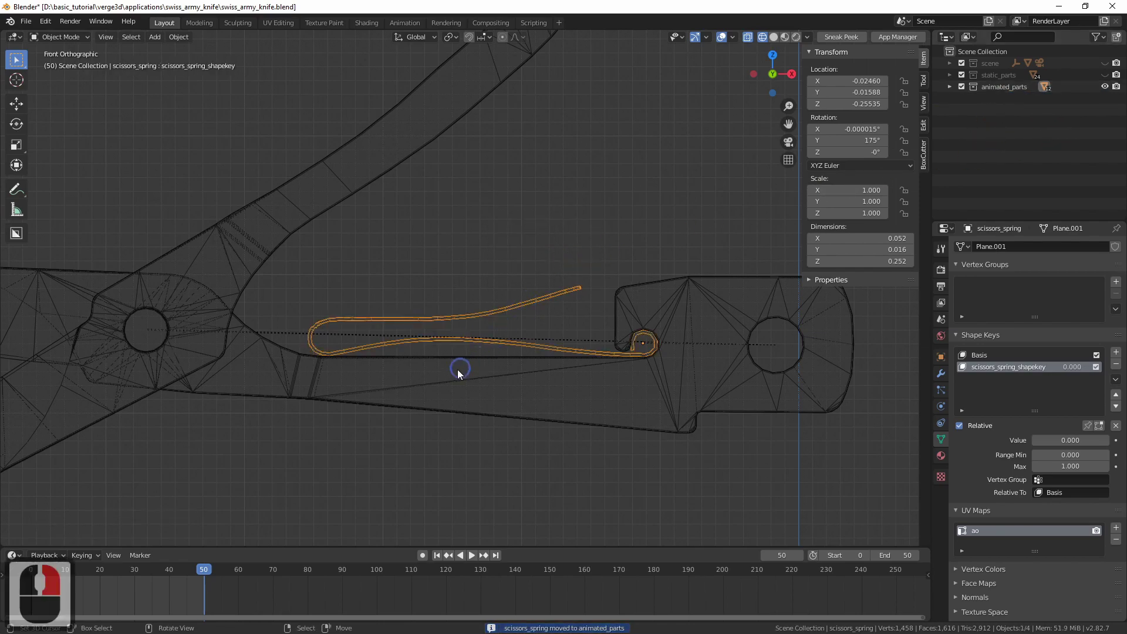
{"action": "middle_click_drag", "start_coordinate": [457, 368], "coordinate": [498, 376], "text": "shift"}
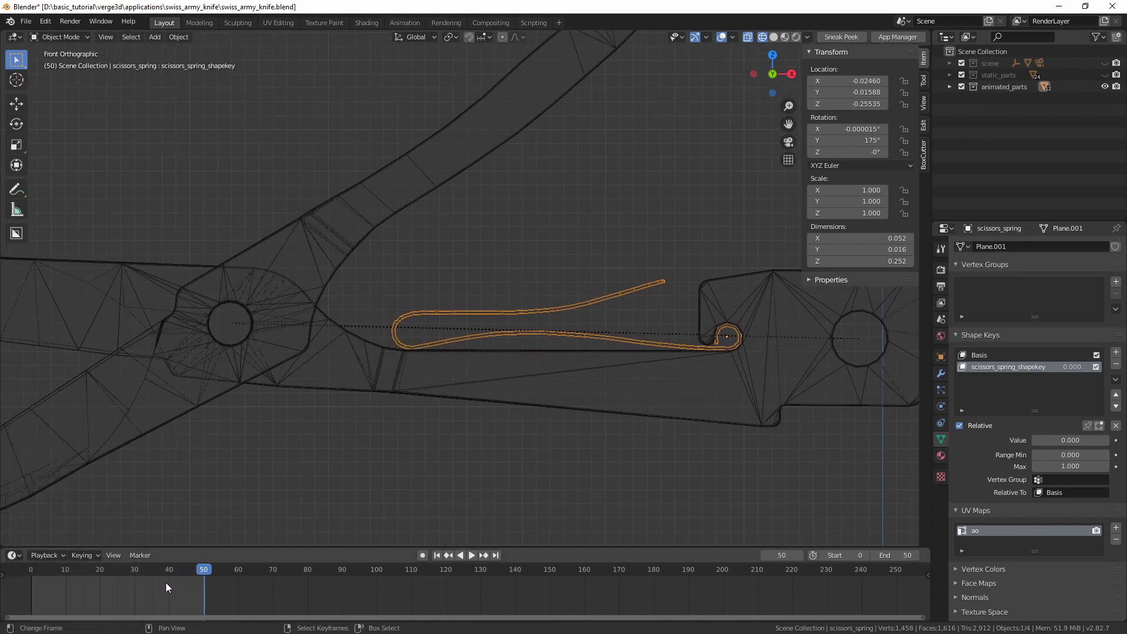
{"action": "left_click_drag", "start_coordinate": [166, 583], "coordinate": [33, 584]}
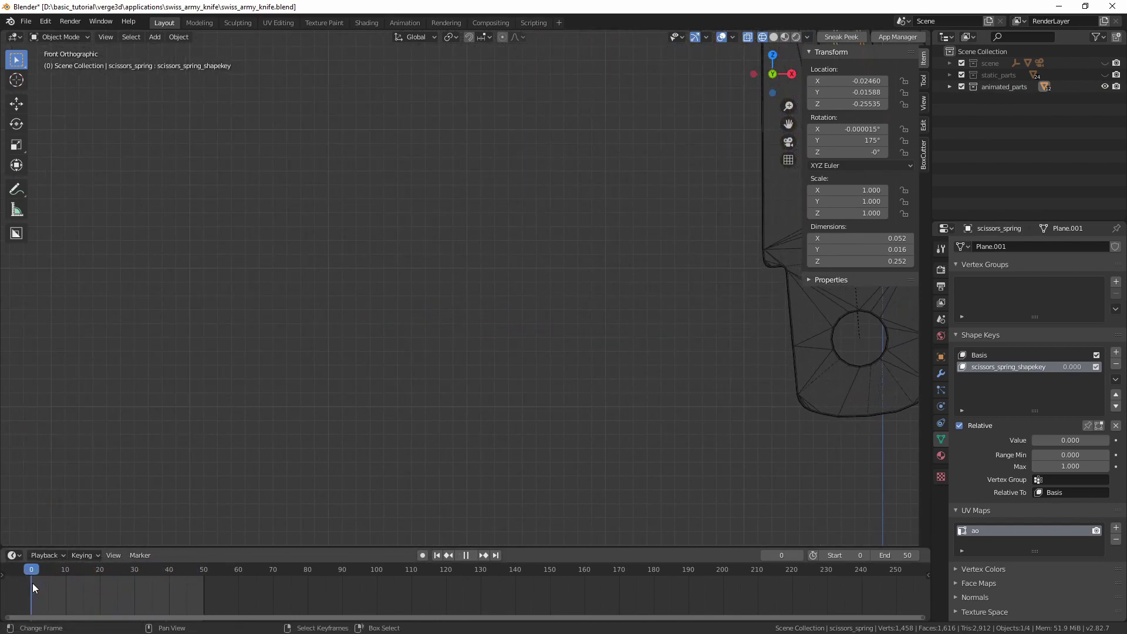
{"action": "middle_click_drag", "start_coordinate": [657, 198], "coordinate": [505, 283], "text": "ctrl"}
{"action": "left_click", "coordinate": [36, 586]}
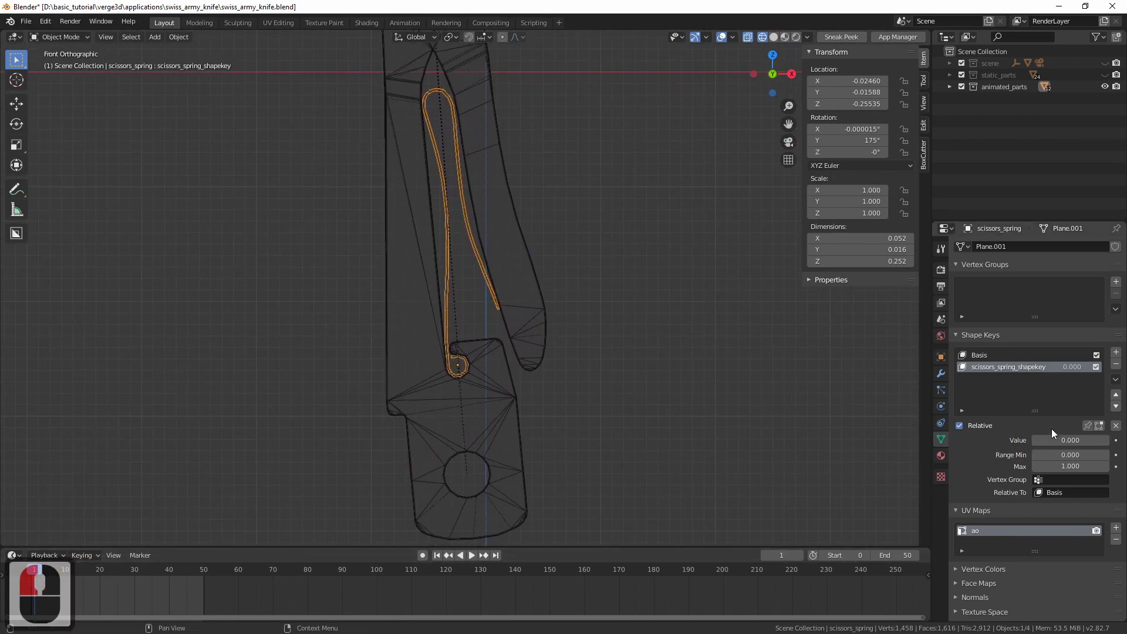
{"action": "right_click", "coordinate": [1063, 441]}
{"action": "left_click", "coordinate": [1063, 442]}
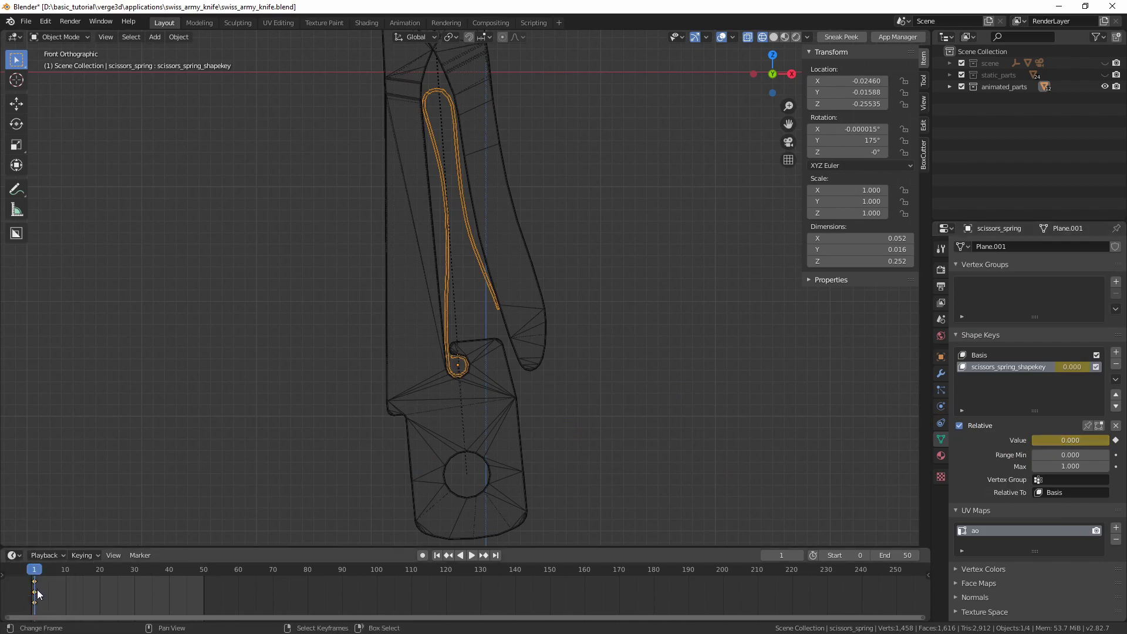
Step: Add a keyframe on frame 20 with the scissors_spring_shapekey value at 0
{"action": "key", "text": "space"}
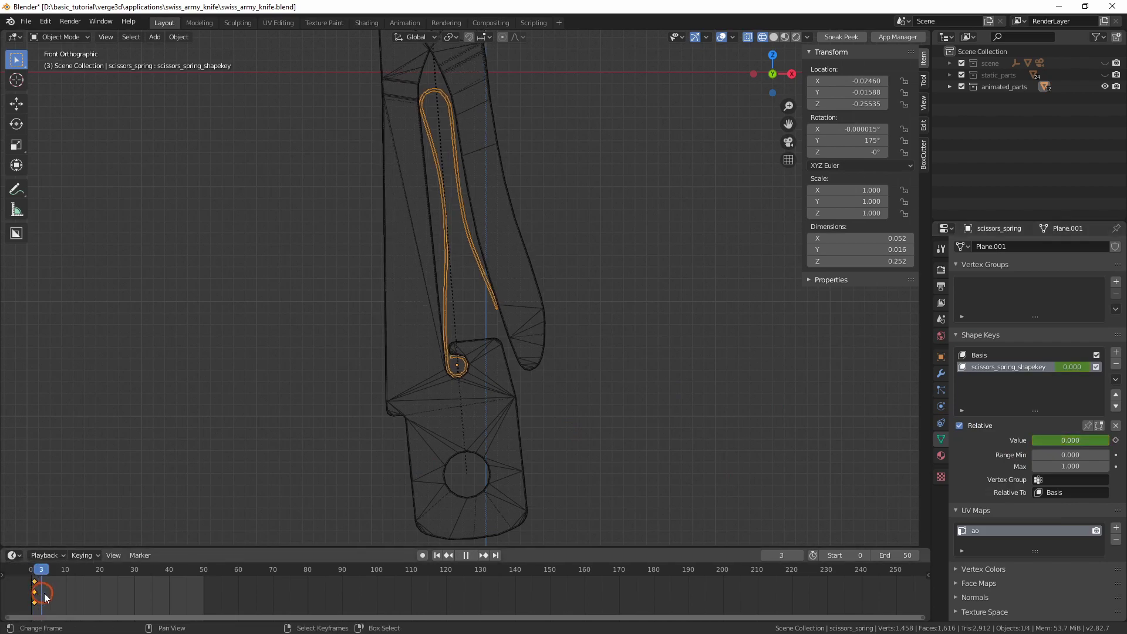
{"action": "left_click_drag", "start_coordinate": [77, 593], "coordinate": [99, 594]}
{"action": "middle_click_drag", "start_coordinate": [454, 435], "coordinate": [532, 363], "text": "shift"}
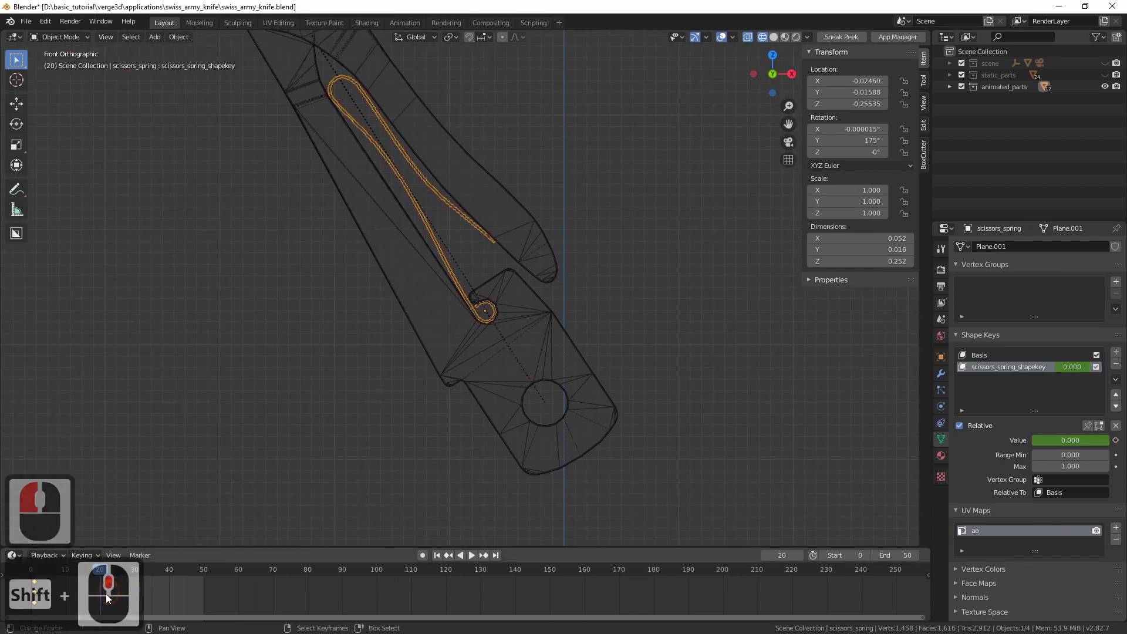
{"action": "key", "text": "space"}
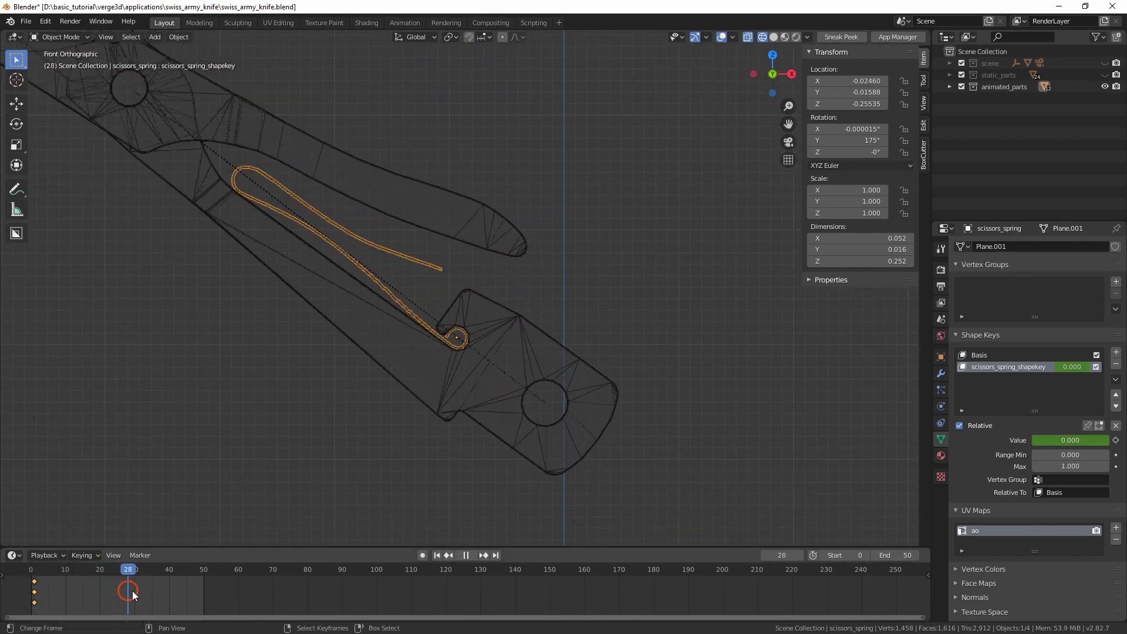
{"action": "left_click", "coordinate": [100, 595]}
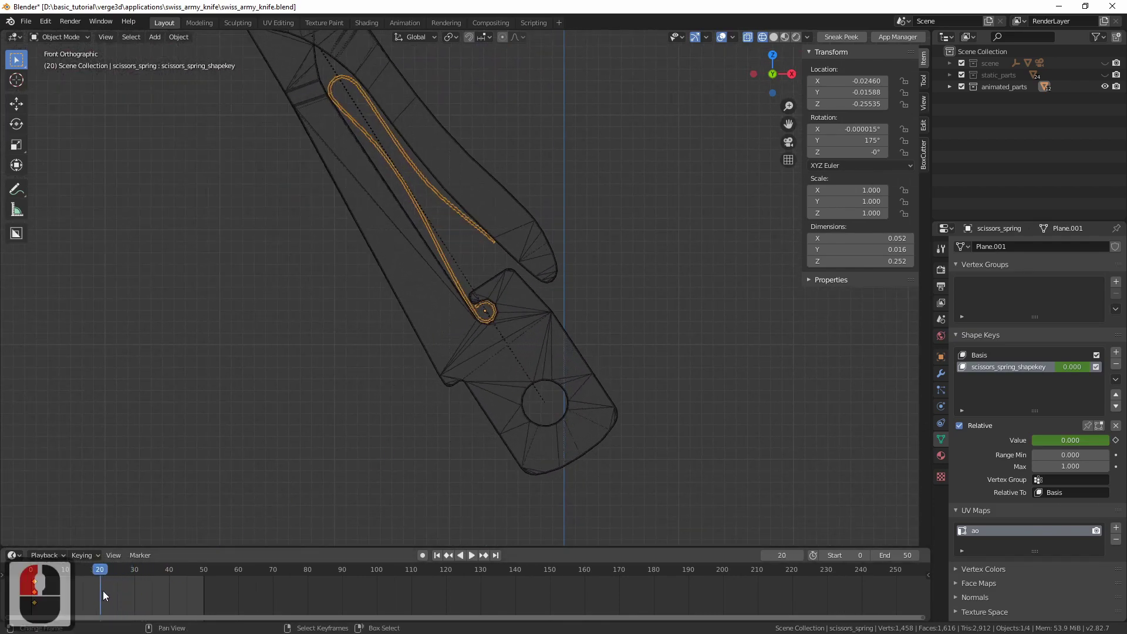
{"action": "right_click", "coordinate": [1070, 442]}
{"action": "left_click", "coordinate": [1070, 442]}
Step: On frame 50, set the scissors_spring_shapekey value to 1 and keyframe it
{"action": "left_click", "coordinate": [377, 287], "text": "alt+shift"}
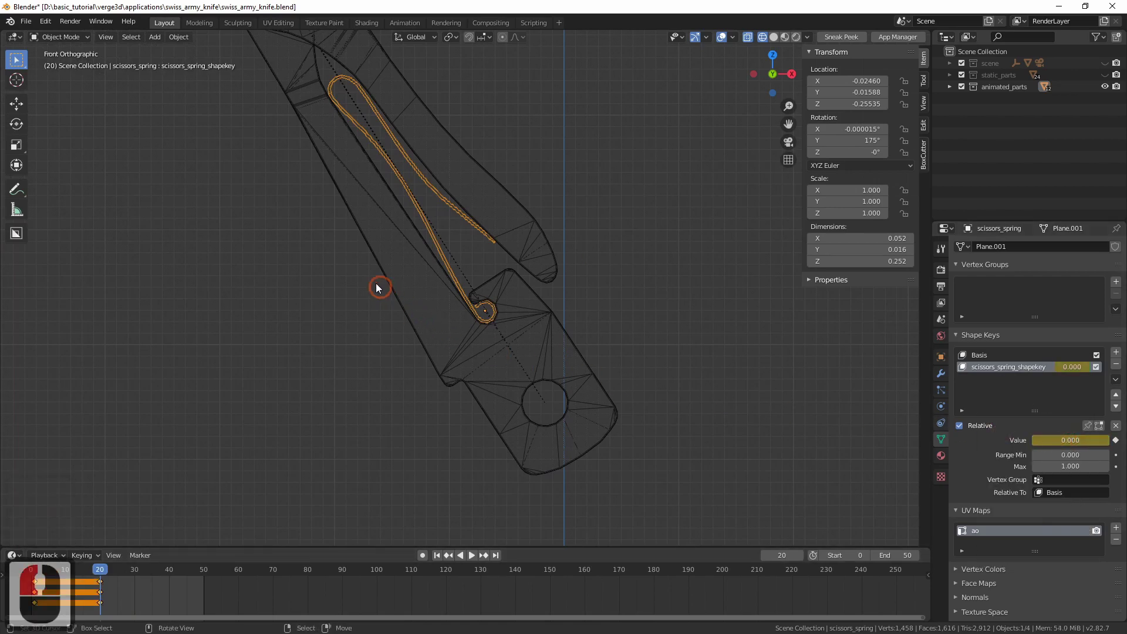
{"action": "left_click_drag", "start_coordinate": [376, 284], "coordinate": [377, 291], "text": "alt+shift"}
{"action": "middle_click_drag", "start_coordinate": [378, 290], "coordinate": [376, 295], "text": "shift"}
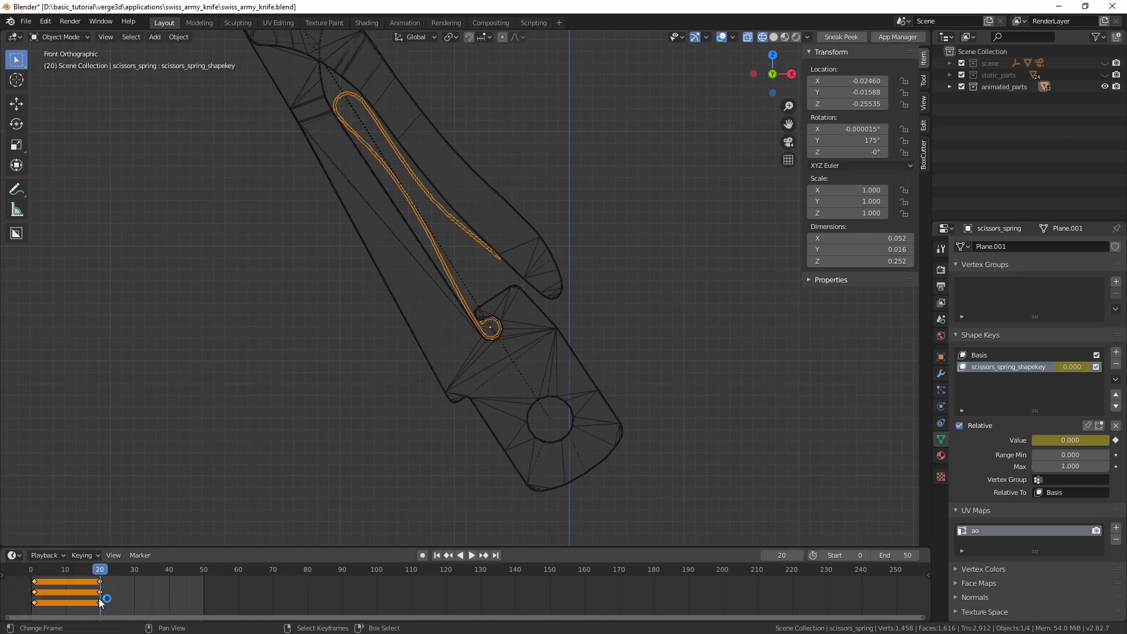
{"action": "left_click_drag", "start_coordinate": [100, 602], "coordinate": [204, 599]}
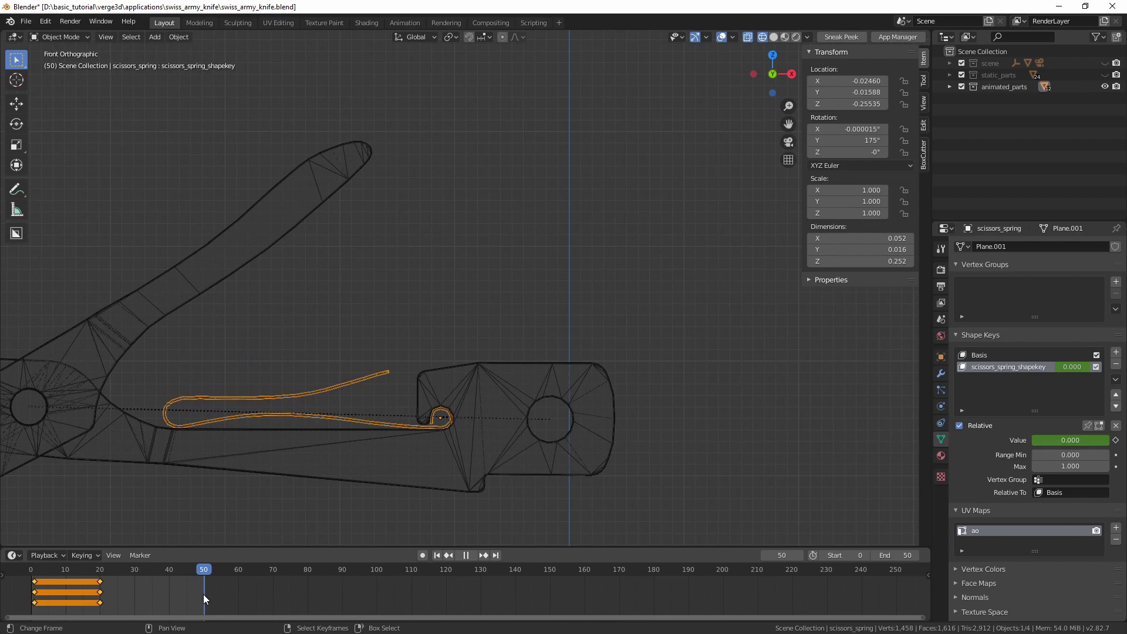
{"action": "left_click", "coordinate": [1067, 441]}
{"action": "type", "text": "1"}
{"action": "key", "text": "Return"}
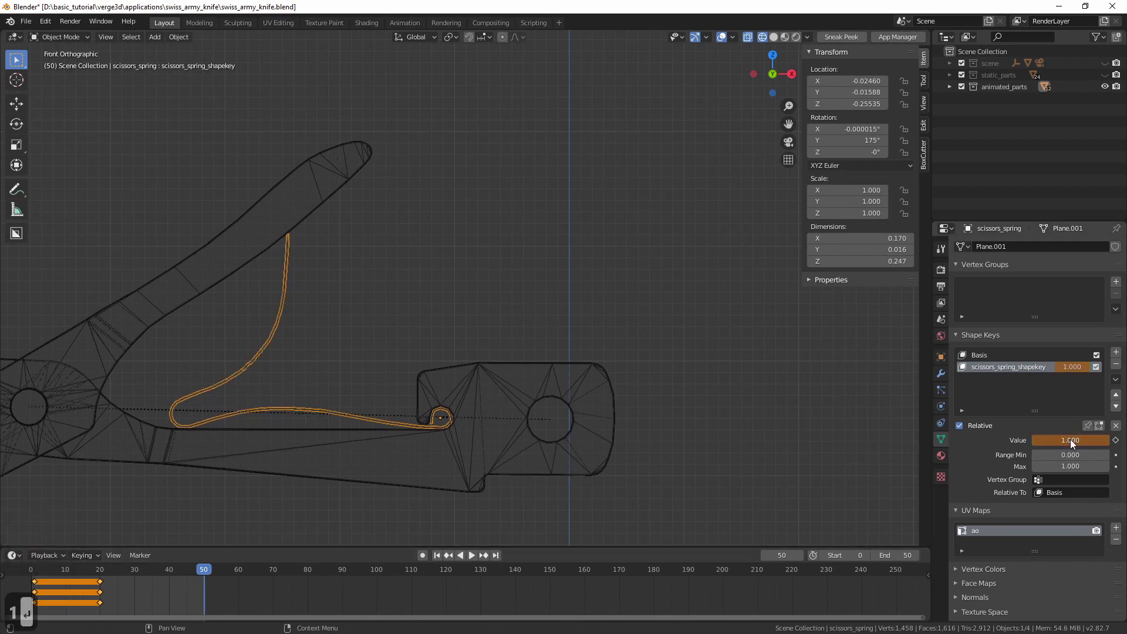
{"action": "right_click", "coordinate": [1070, 440]}
{"action": "left_click", "coordinate": [1071, 440]}
{"action": "middle_click_drag", "start_coordinate": [457, 364], "coordinate": [506, 339], "text": "shift"}
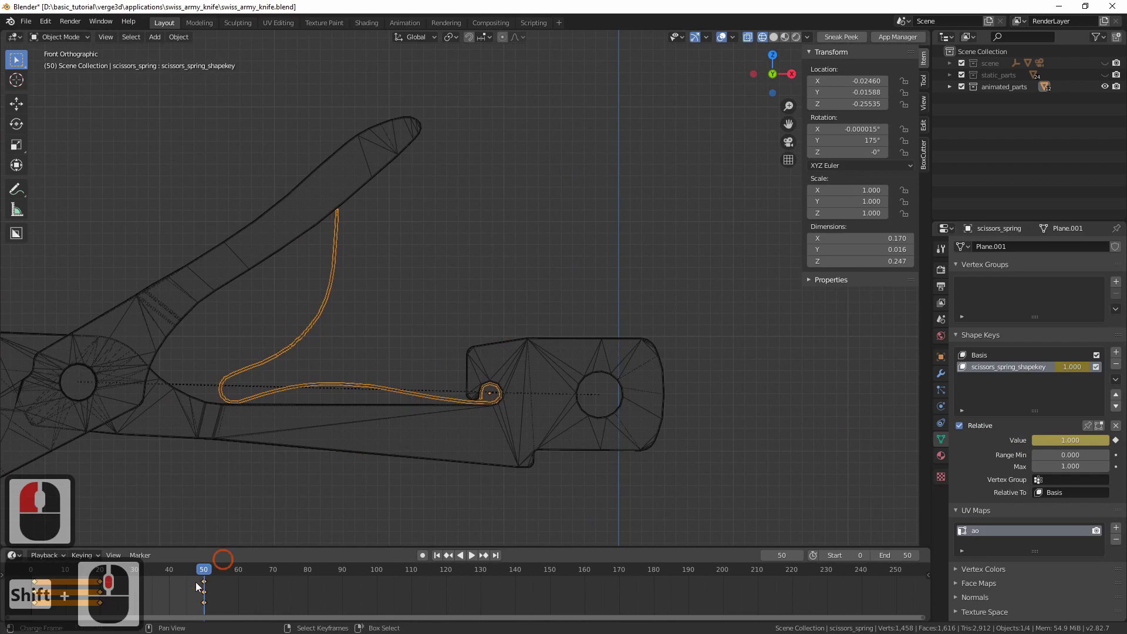
Step: Scrub the animation back to frame 30 to check the spring against the scissors handle, and save the file
{"action": "left_click_drag", "start_coordinate": [205, 598], "coordinate": [134, 598]}
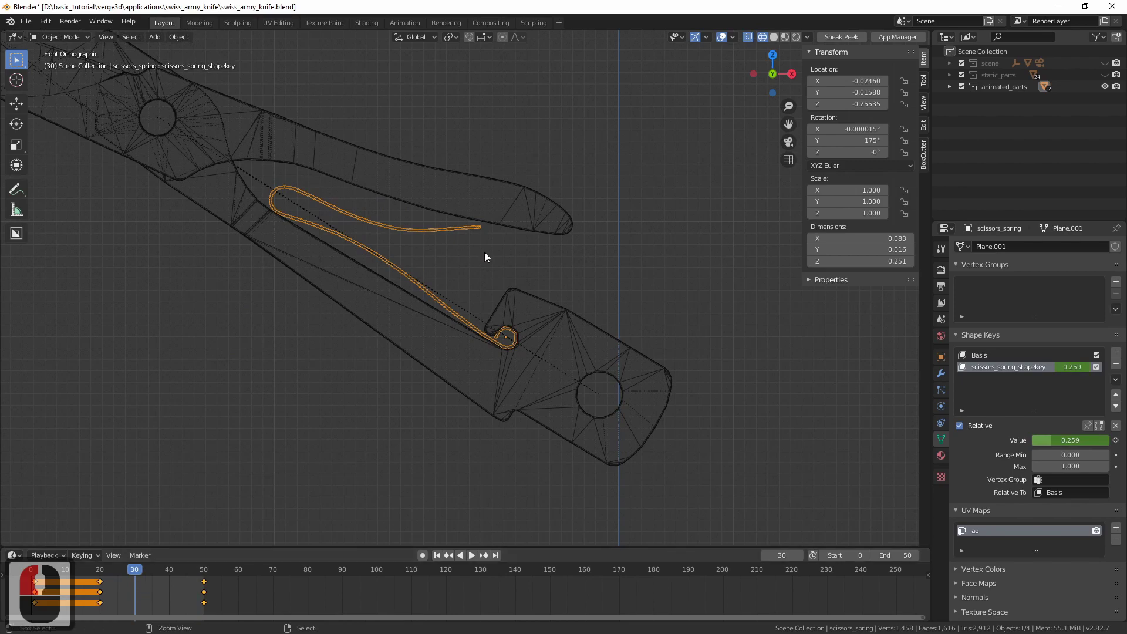
{"action": "key", "text": "ctrl+s"}
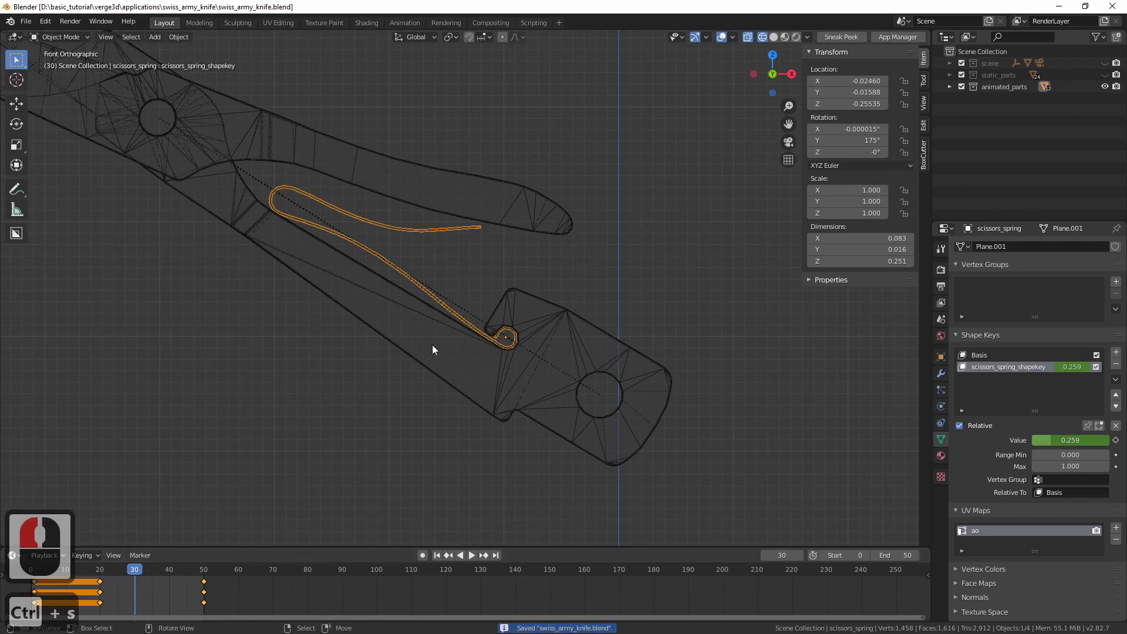
Step: Switch to the Animation workspace and frame scissors_spring in front view
{"action": "left_click", "coordinate": [404, 23]}
{"action": "middle_click_drag", "start_coordinate": [599, 240], "coordinate": [618, 257]}
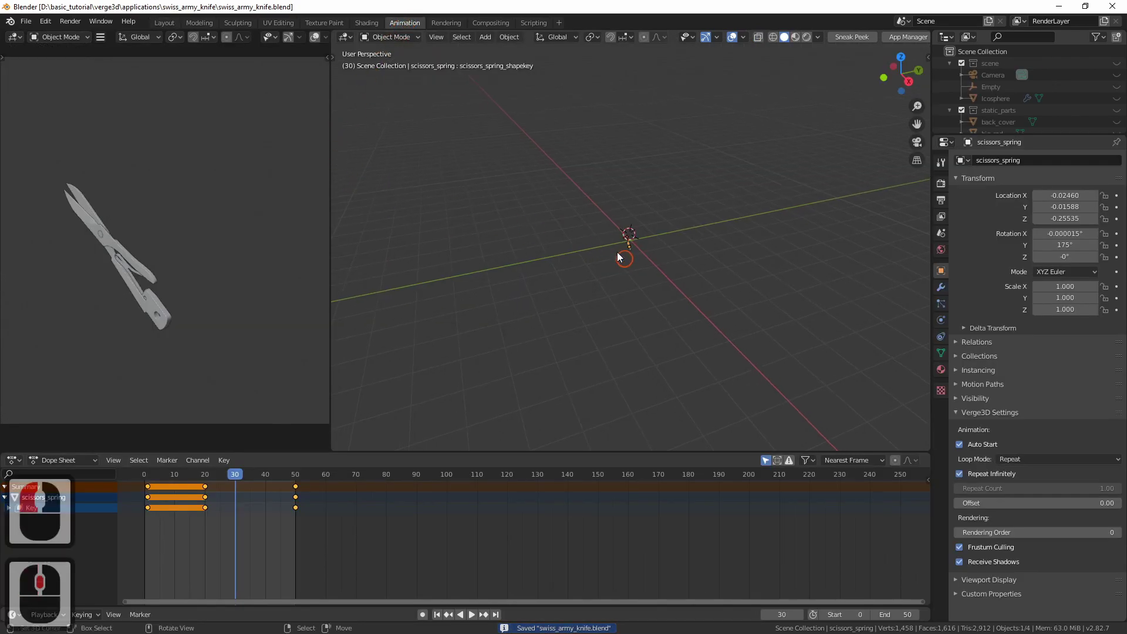
{"action": "key", "text": "KP_1"}
{"action": "key", "text": "KP_Decimal"}
{"action": "key", "text": "KP_Decimal"}
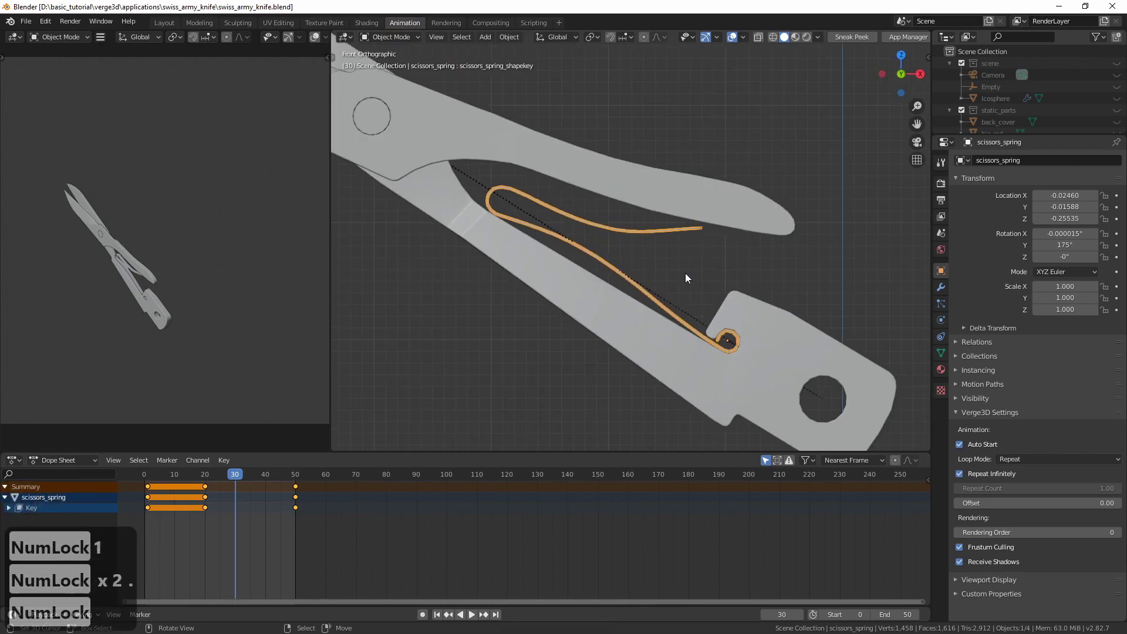
Step: Replace the camera viewport with the Graph Editor and select the frame 20 keyframe on scissors_spring's shape key curve
{"action": "middle_click_drag", "start_coordinate": [247, 519], "coordinate": [255, 522]}
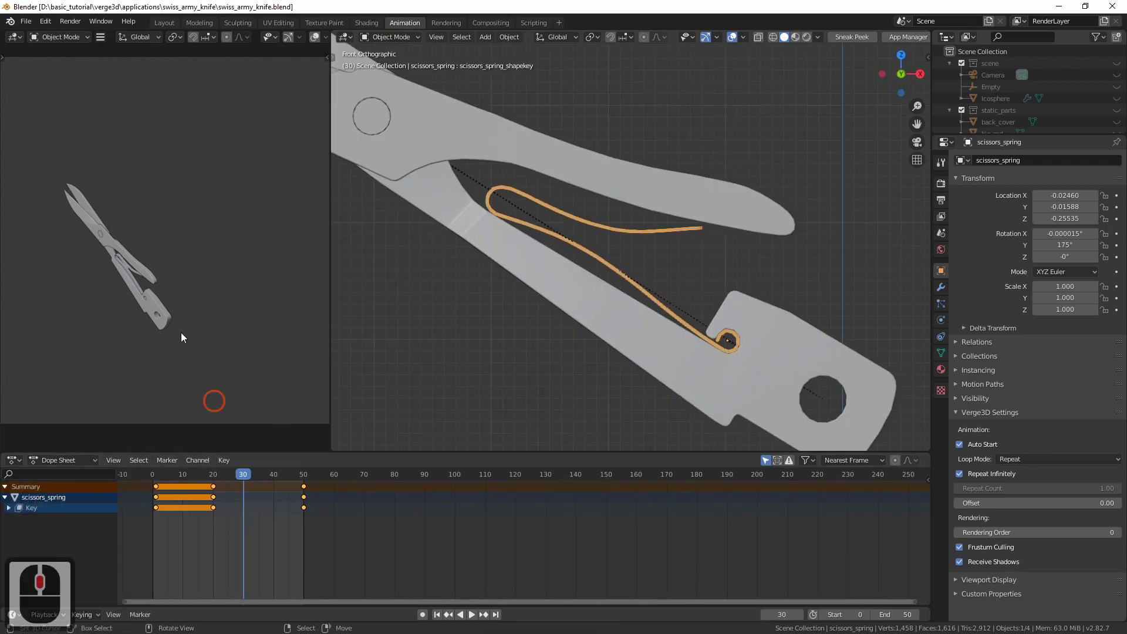
{"action": "left_click", "coordinate": [16, 38]}
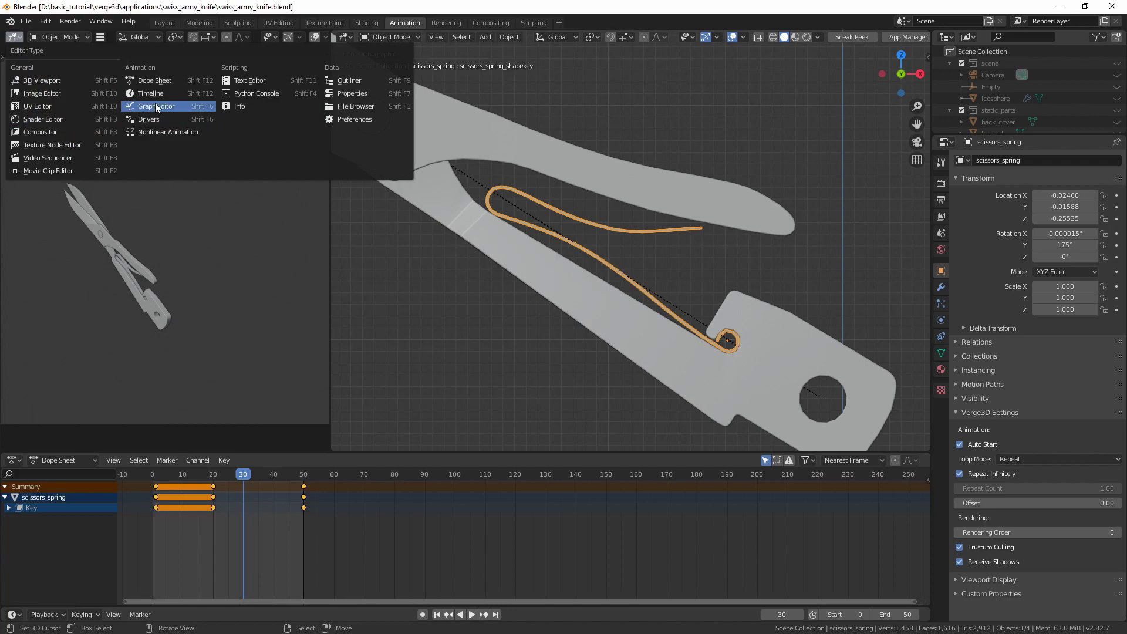
{"action": "left_click", "coordinate": [157, 106]}
{"action": "middle_click_drag", "start_coordinate": [257, 243], "coordinate": [229, 271]}
{"action": "middle_click_drag", "start_coordinate": [230, 271], "coordinate": [257, 219], "text": "ctrl"}
{"action": "right_click", "coordinate": [155, 332]}
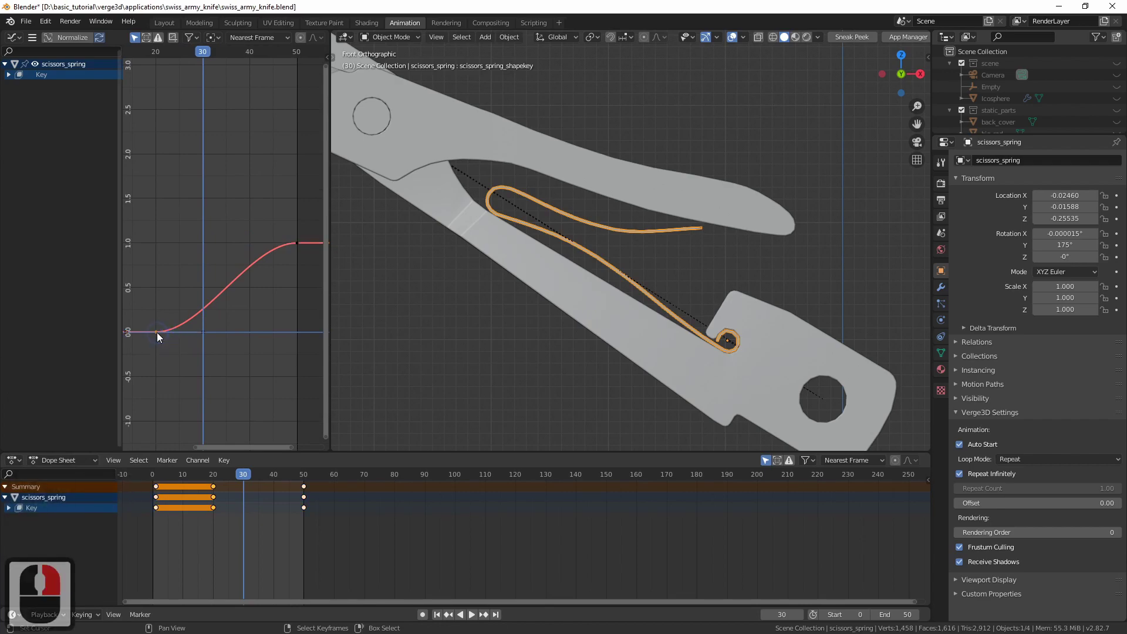
Step: Play the animation and scrub it to frame 30 to check the spring's tip against the scissors handle
{"action": "middle_click_drag", "start_coordinate": [630, 384], "coordinate": [624, 375], "text": "ctrl"}
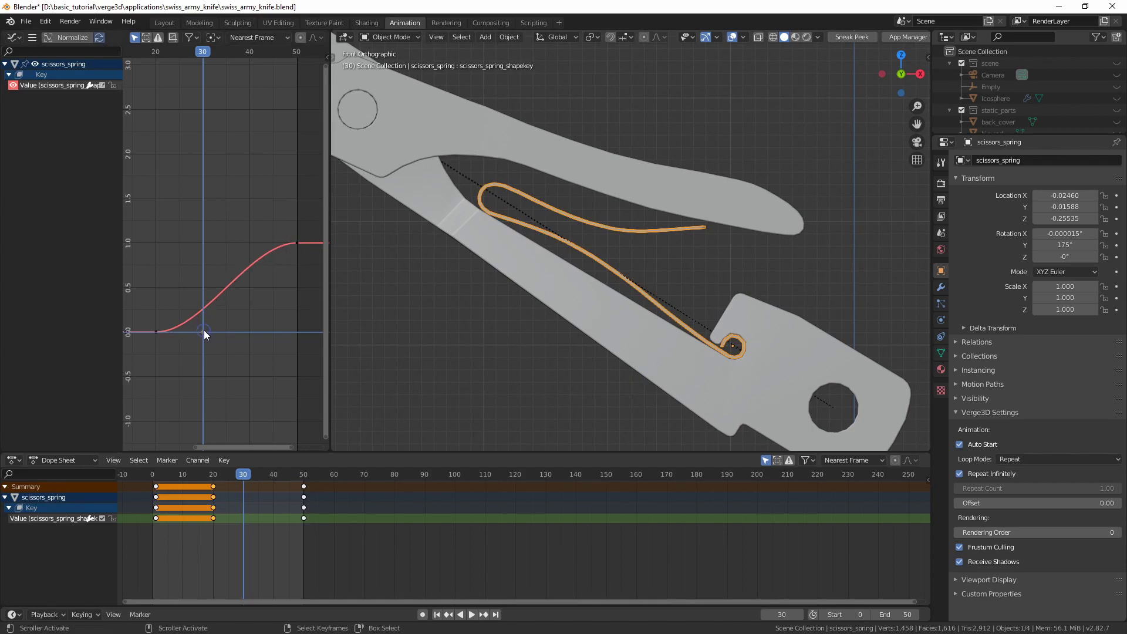
{"action": "right_click", "coordinate": [460, 274]}
{"action": "middle_click_drag", "start_coordinate": [625, 276], "coordinate": [682, 218], "text": "ctrl"}
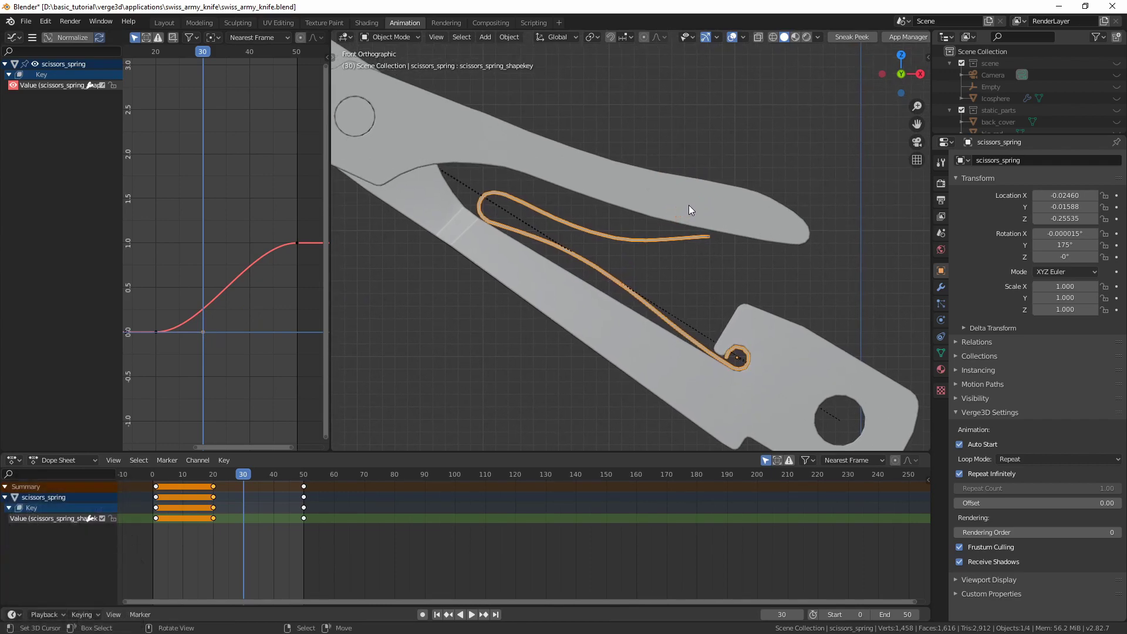
{"action": "key", "text": "space"}
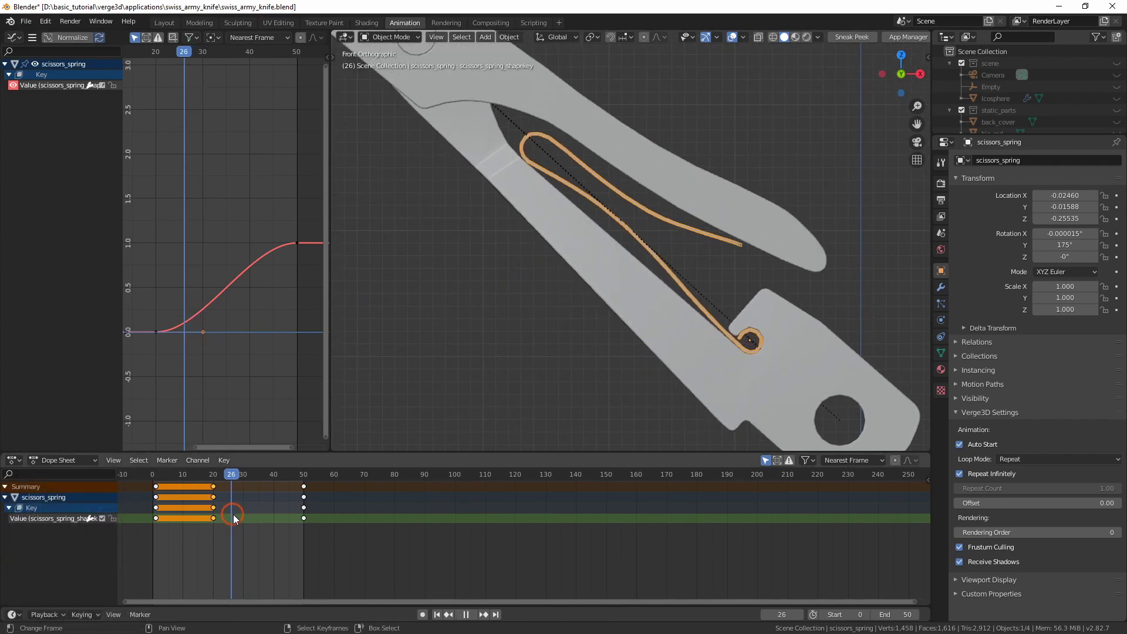
{"action": "left_click_drag", "start_coordinate": [244, 515], "coordinate": [243, 516]}
Step: Shorten the outgoing curve handle of the frame 20 keyframe by about 1.25 frames along the time axis
{"action": "right_click", "coordinate": [202, 332]}
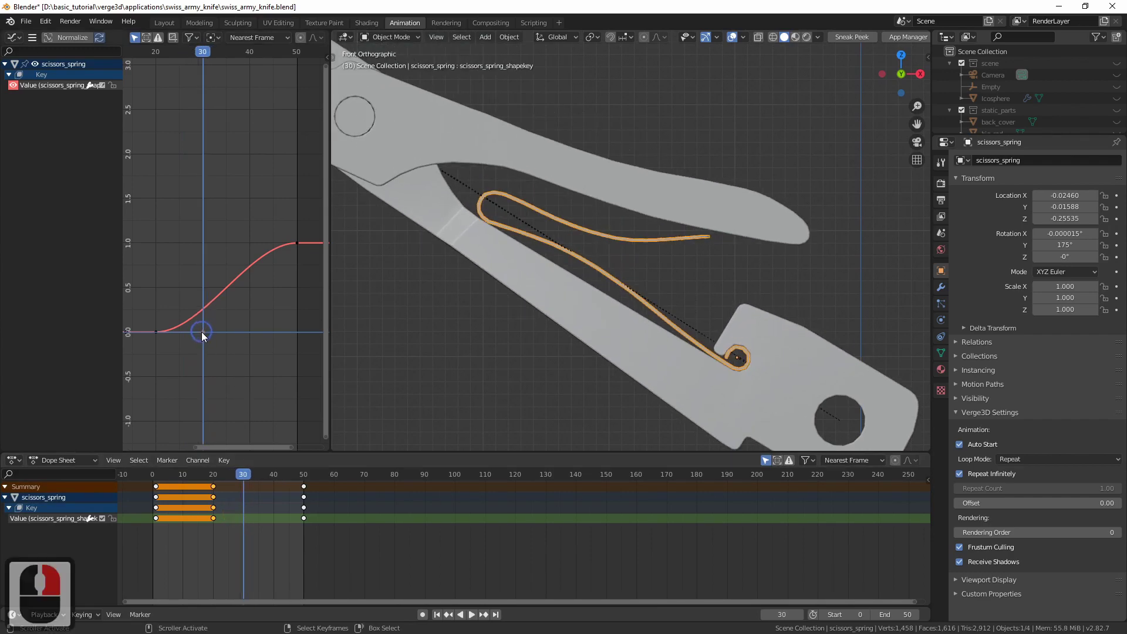
{"action": "right_click", "coordinate": [158, 333]}
{"action": "right_click", "coordinate": [203, 332]}
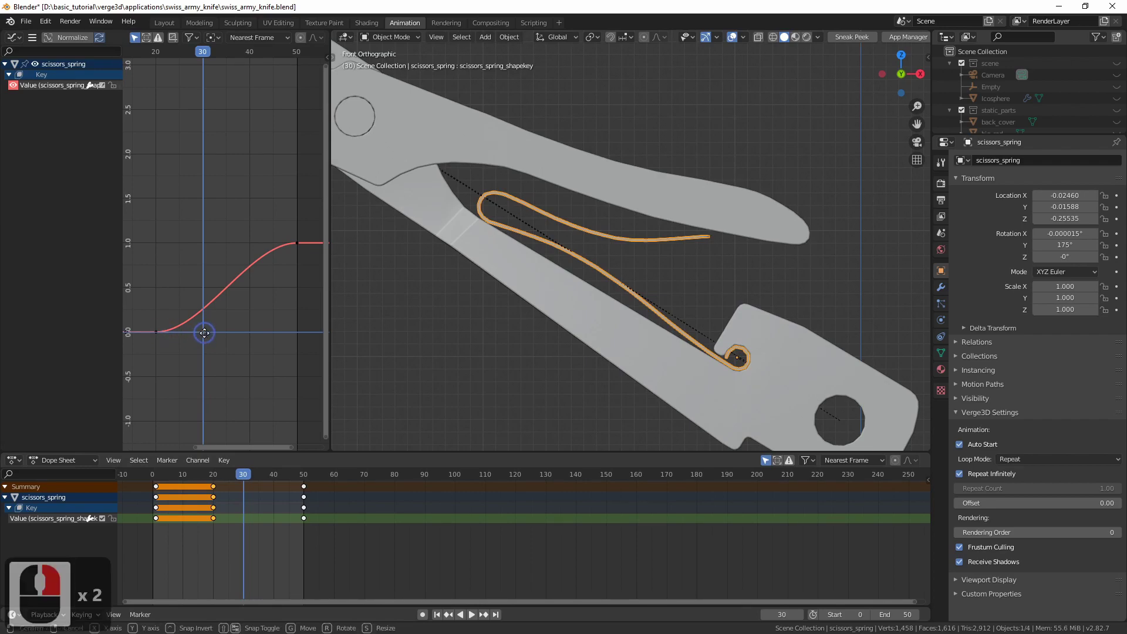
{"action": "key", "text": "g"}
{"action": "key", "text": "x"}
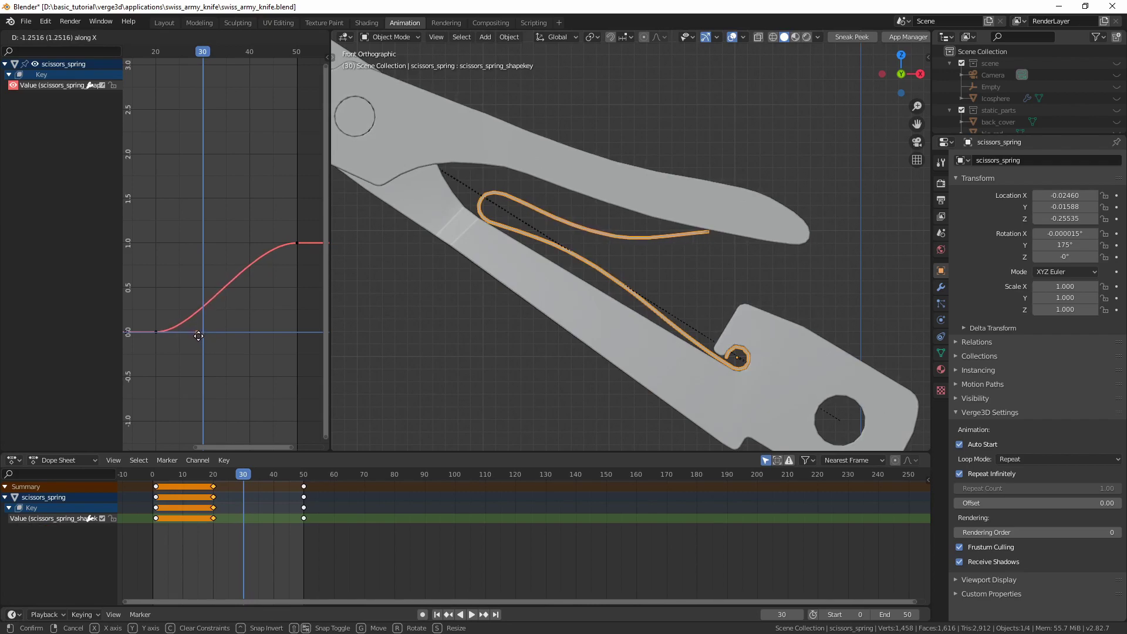
{"action": "key", "text": "Return"}
Step: At frame 37, extend the incoming curve handle of the frame 50 keyframe by about 0.5 frames along the time axis
{"action": "left_click_drag", "start_coordinate": [196, 303], "coordinate": [234, 314]}
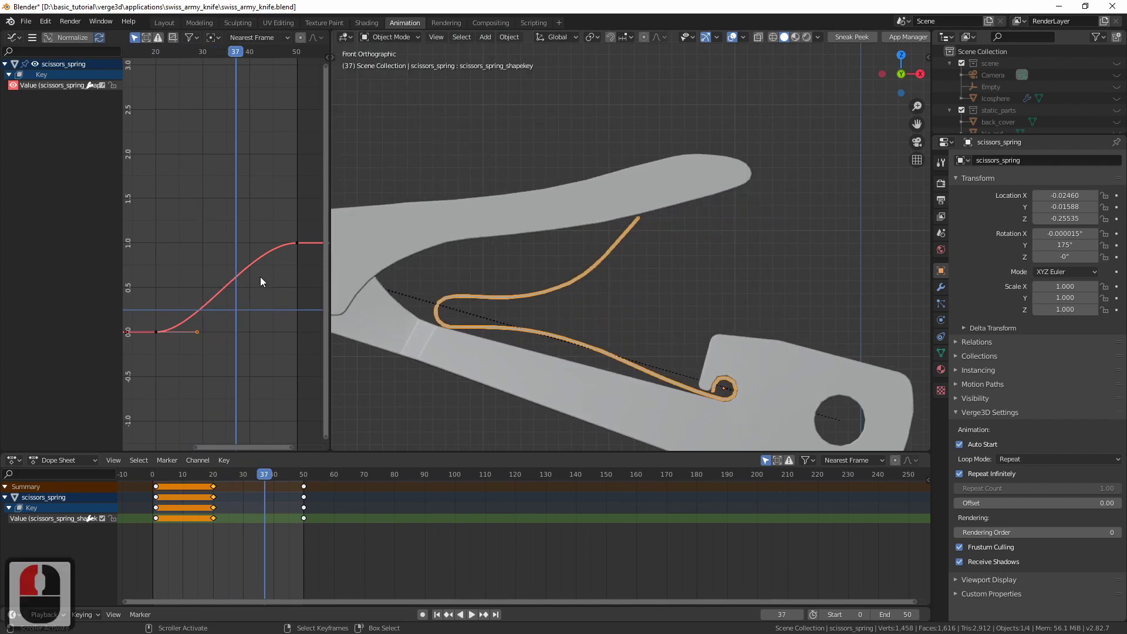
{"action": "left_click", "coordinate": [295, 243]}
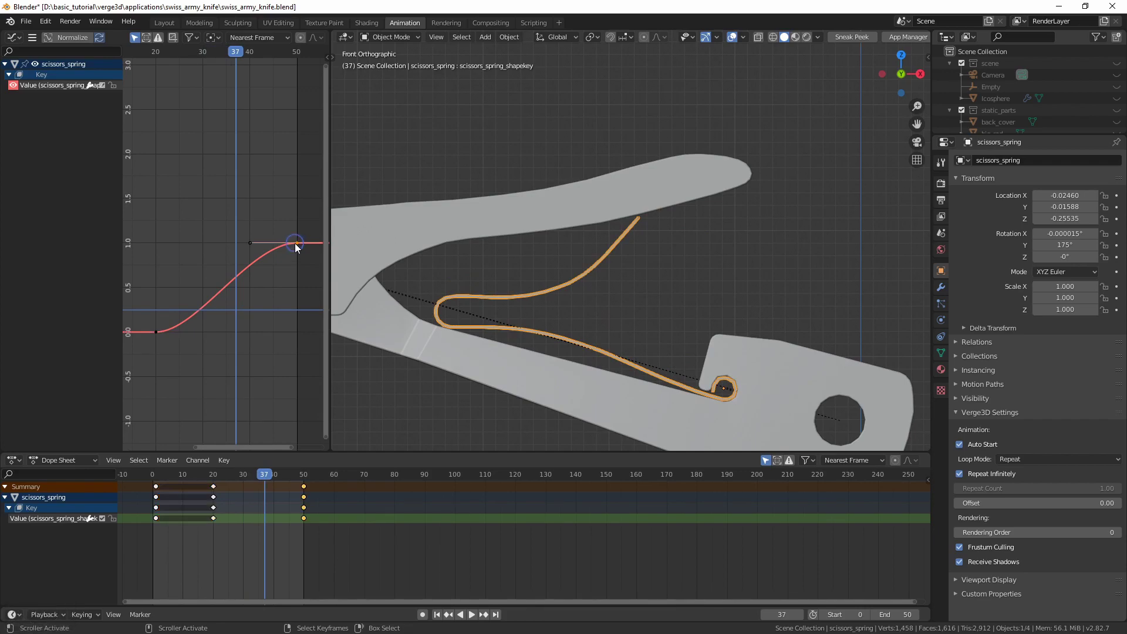
{"action": "left_click", "coordinate": [249, 242]}
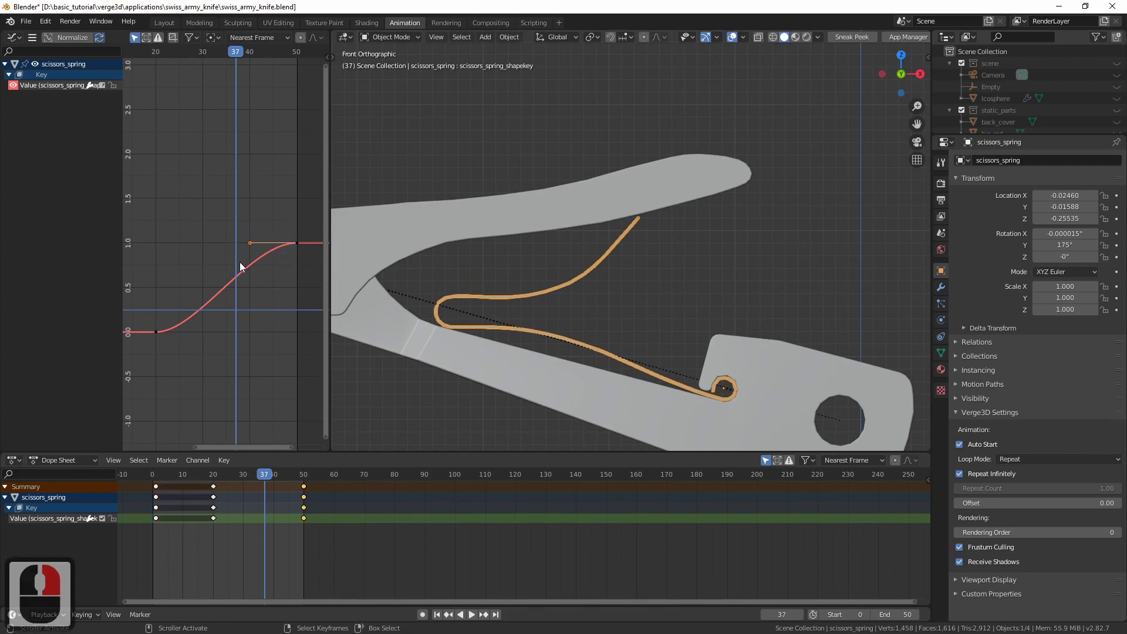
{"action": "key", "text": "g"}
{"action": "key", "text": "x"}
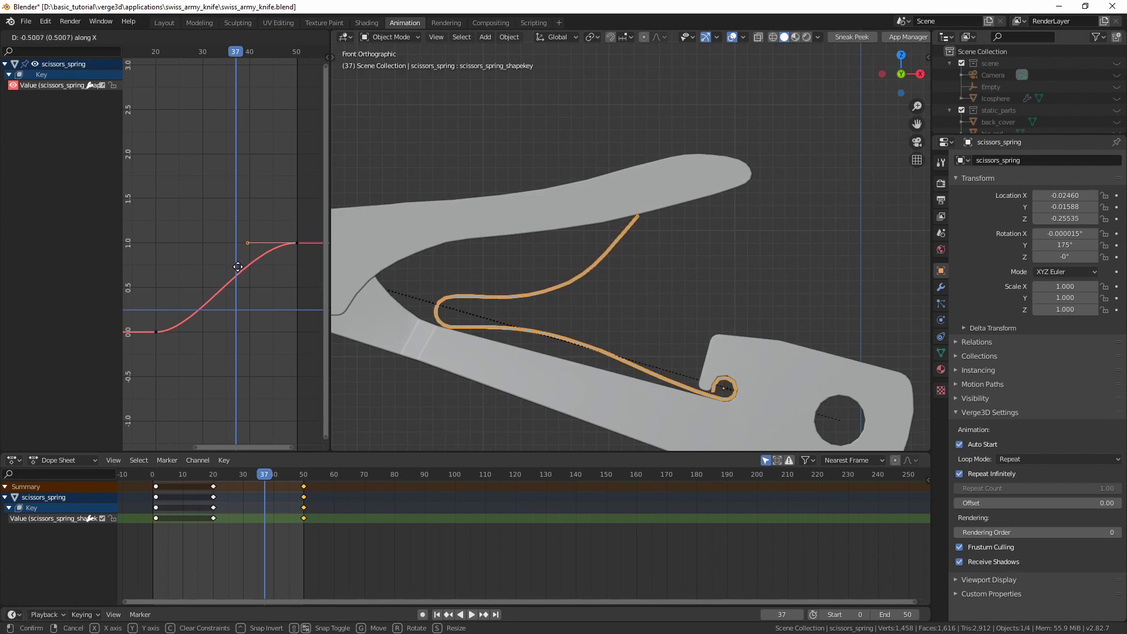
{"action": "left_click", "coordinate": [238, 268]}
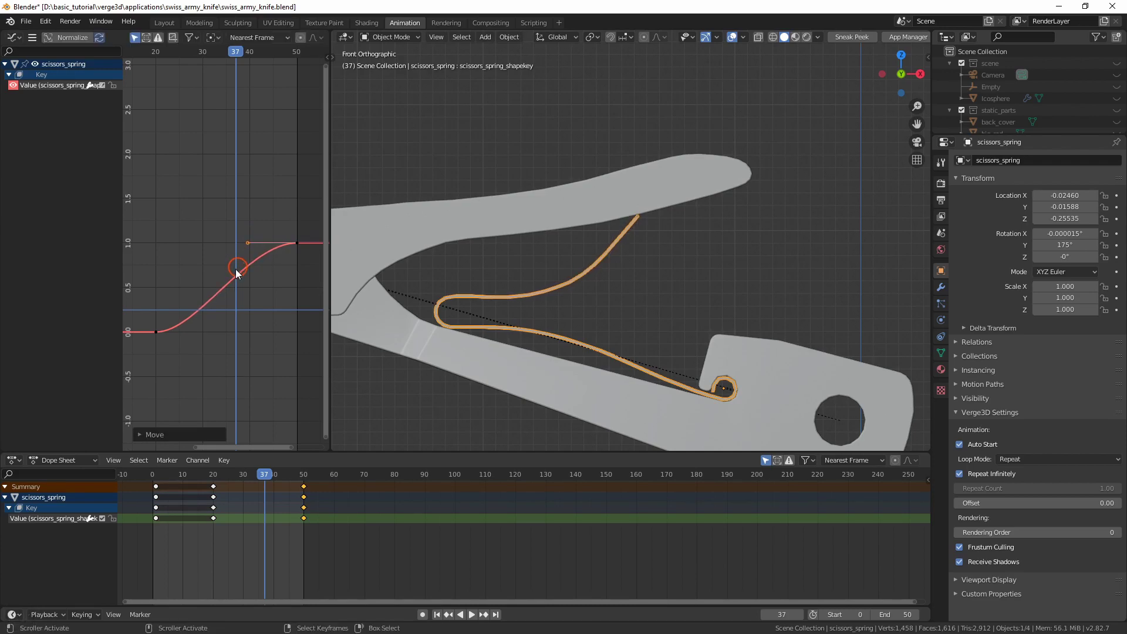
Step: Replay the adjusted spring animation, scrub back to frame 20, and return to the Layout workspace
{"action": "key", "text": "space"}
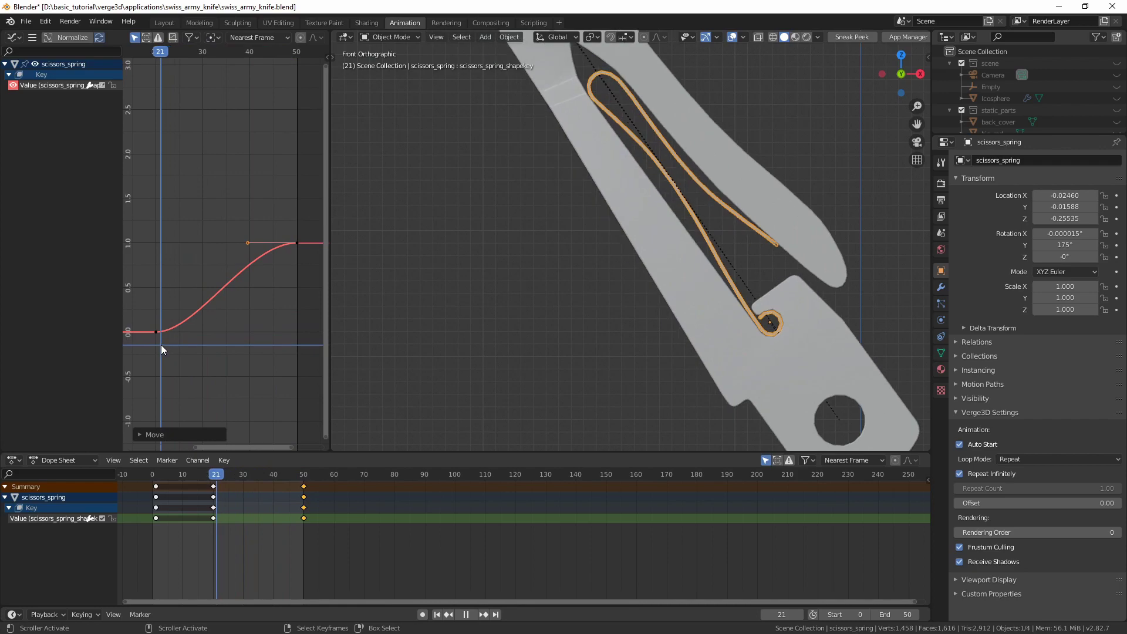
{"action": "left_click_drag", "start_coordinate": [189, 345], "coordinate": [157, 348]}
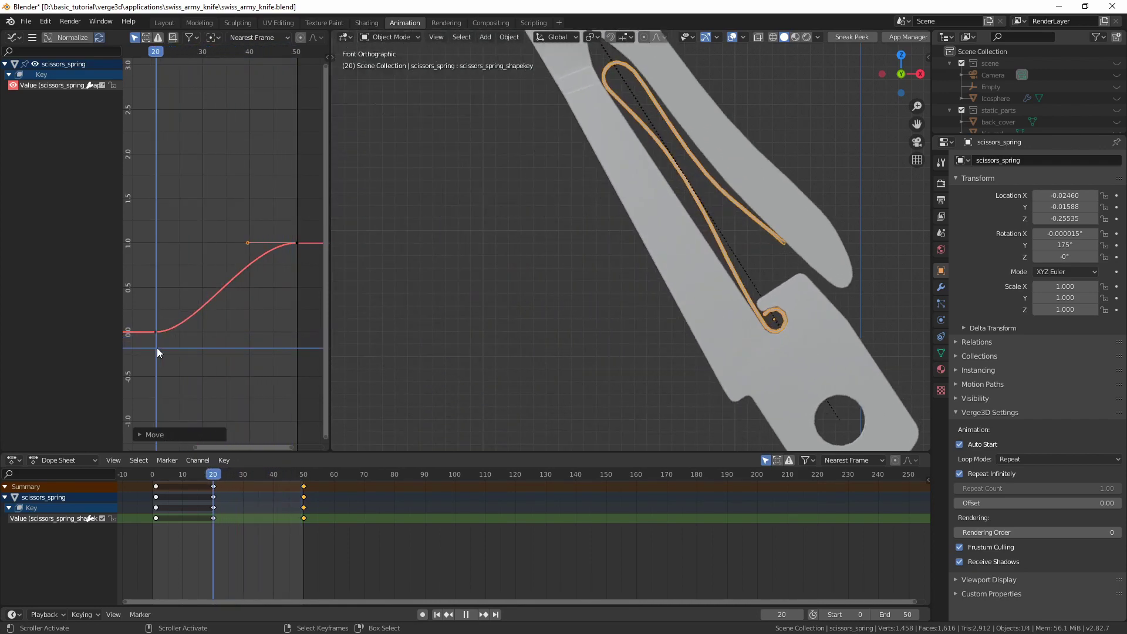
{"action": "left_click", "coordinate": [170, 25]}
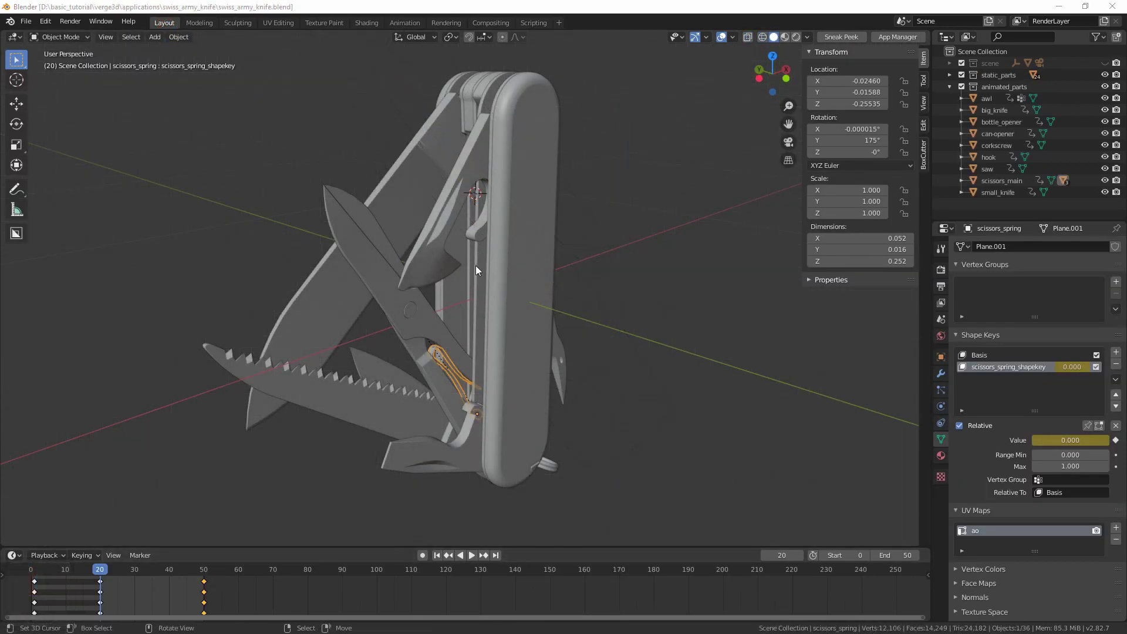
{"action": "left_click_drag", "start_coordinate": [473, 327], "coordinate": [470, 336], "text": "alt"}
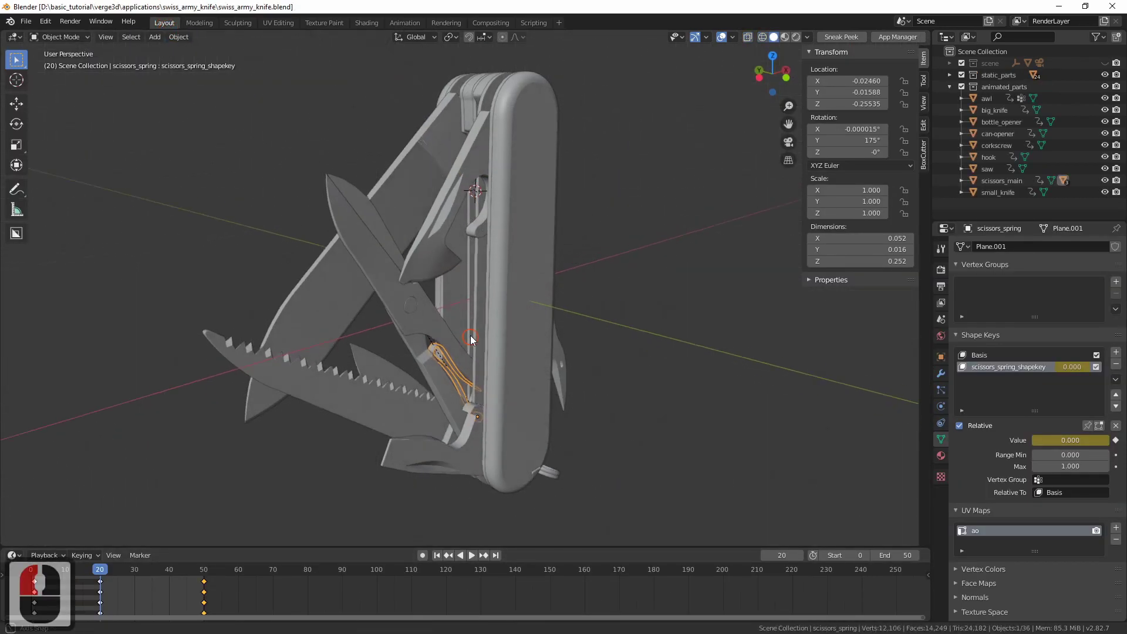
{"action": "middle_click_drag", "start_coordinate": [470, 336], "coordinate": [490, 313]}
{"action": "middle_click_drag", "start_coordinate": [490, 313], "coordinate": [488, 308], "text": "shift"}
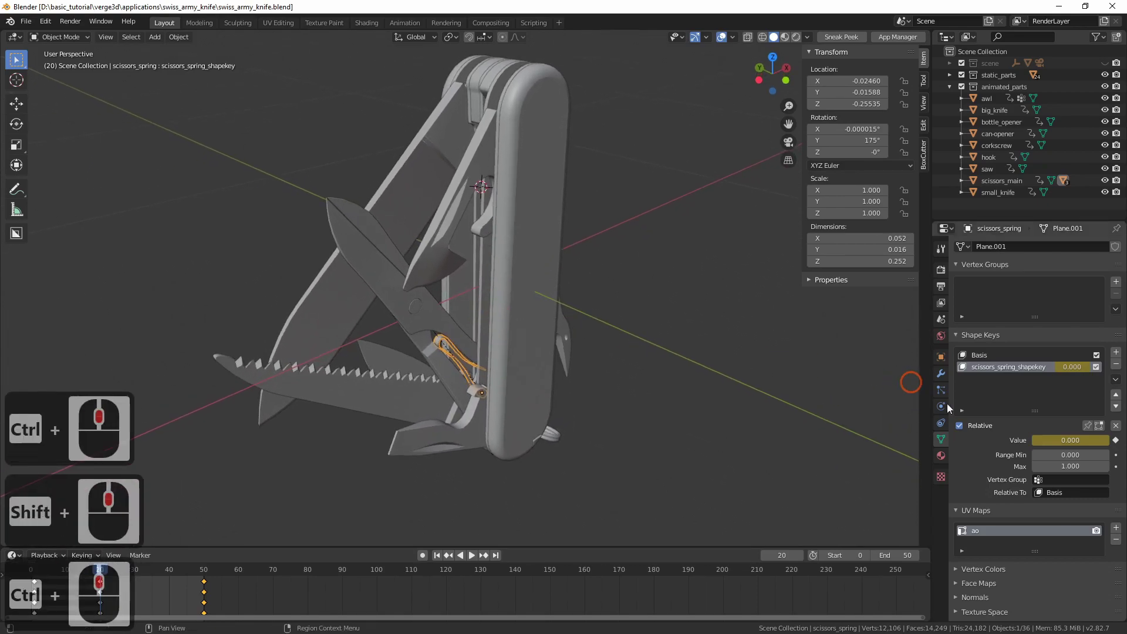
Step: Disable Auto Start in the Verge3D animation settings of scissors_spring and save the file
{"action": "left_click", "coordinate": [943, 360]}
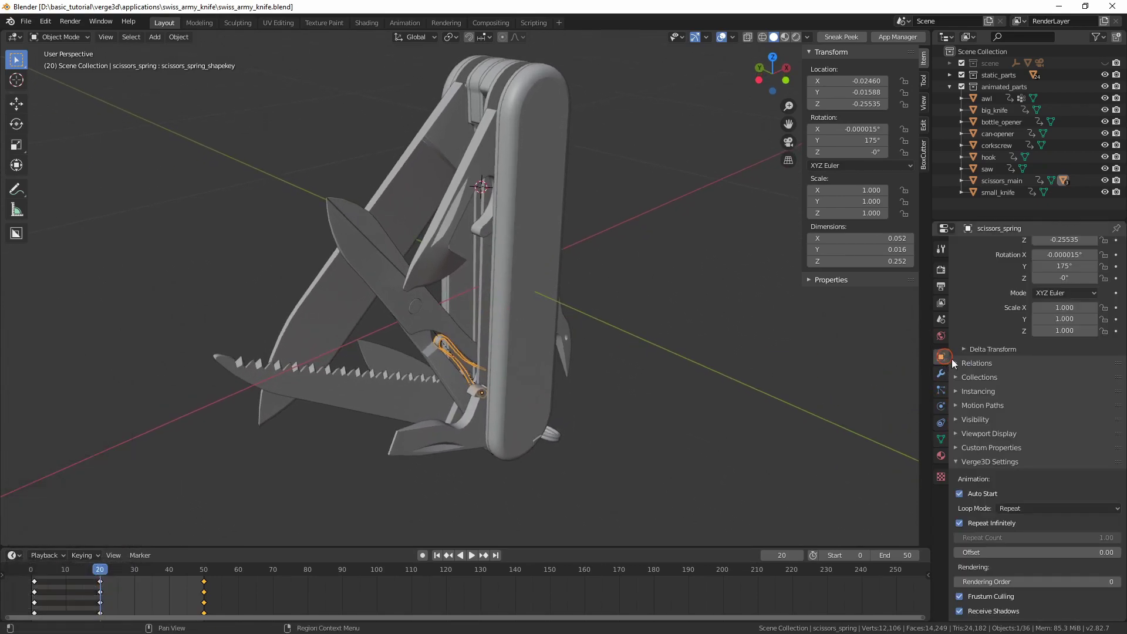
{"action": "left_click", "coordinate": [959, 495]}
{"action": "middle_click_drag", "start_coordinate": [610, 424], "coordinate": [636, 412], "text": "shift"}
{"action": "key", "text": "ctrl+s"}
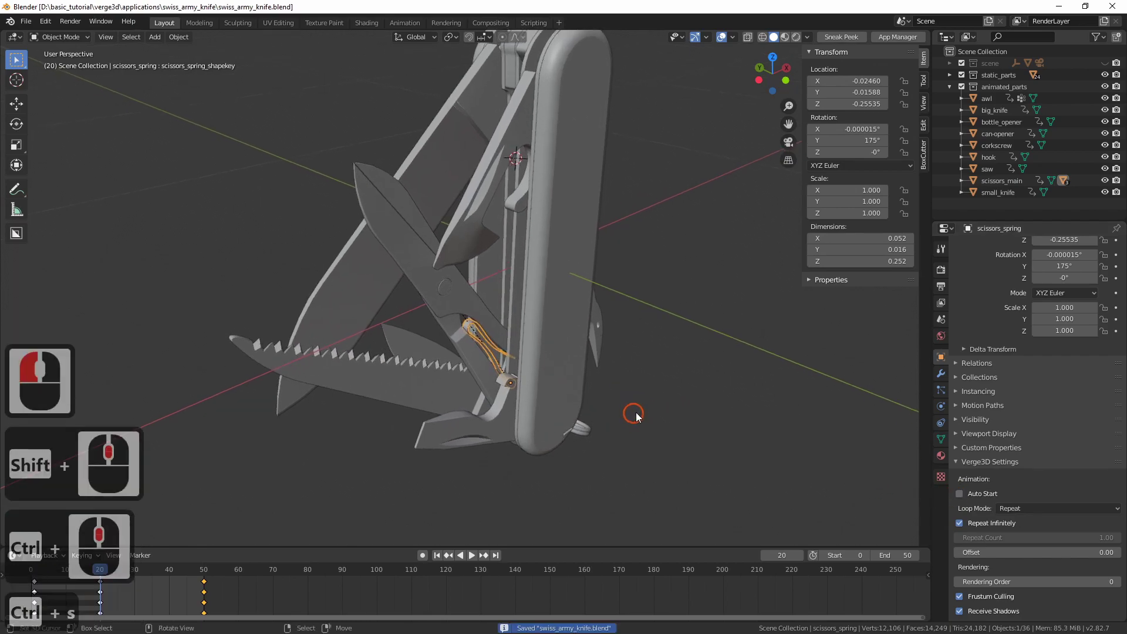
Step: Re-export the scene for Verge3D, and reload the Swiss Army Knife Tutorial page in the browser
{"action": "key", "text": "q"}
{"action": "left_click", "coordinate": [651, 397]}
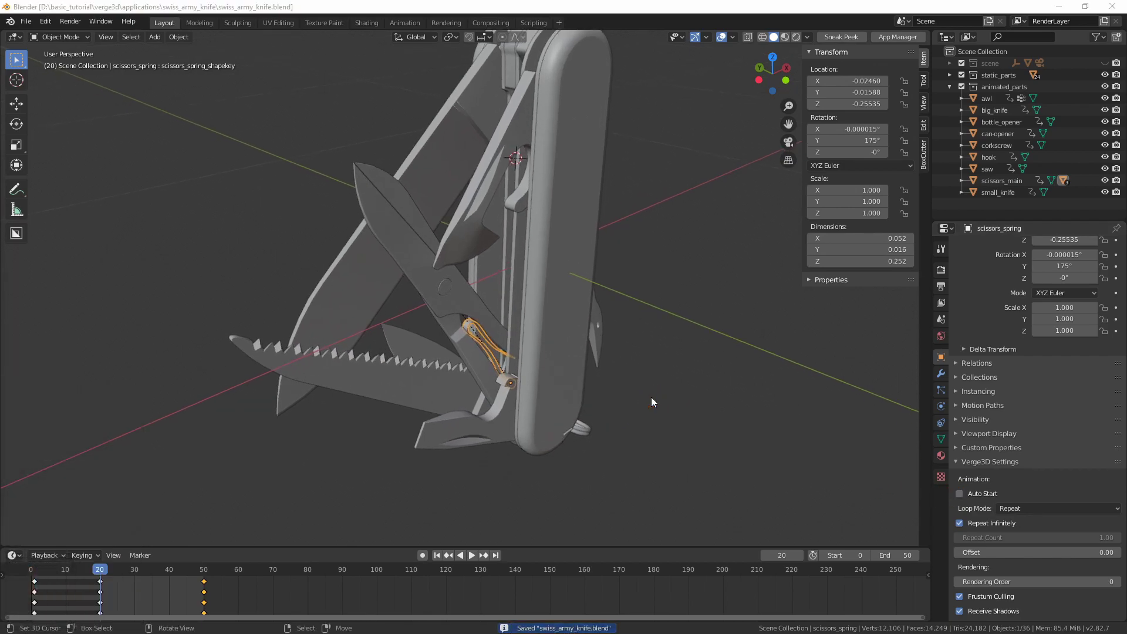
{"action": "left_click", "coordinate": [628, 511]}
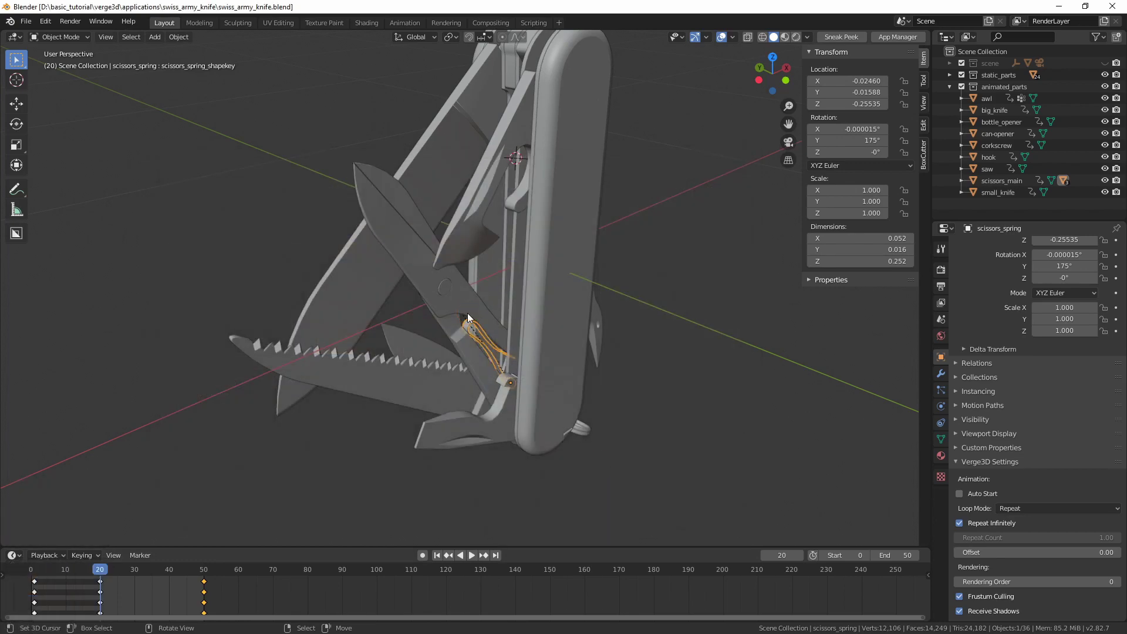
{"action": "key", "text": "alt+Tab"}
{"action": "key", "text": "alt+Tab"}
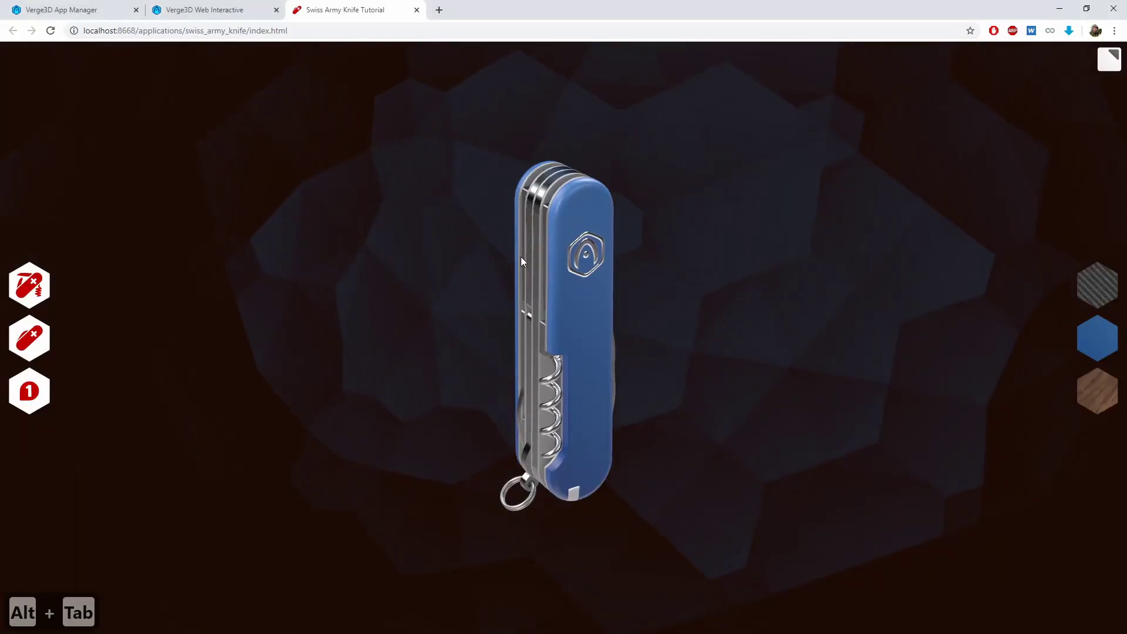
{"action": "left_click", "coordinate": [417, 305]}
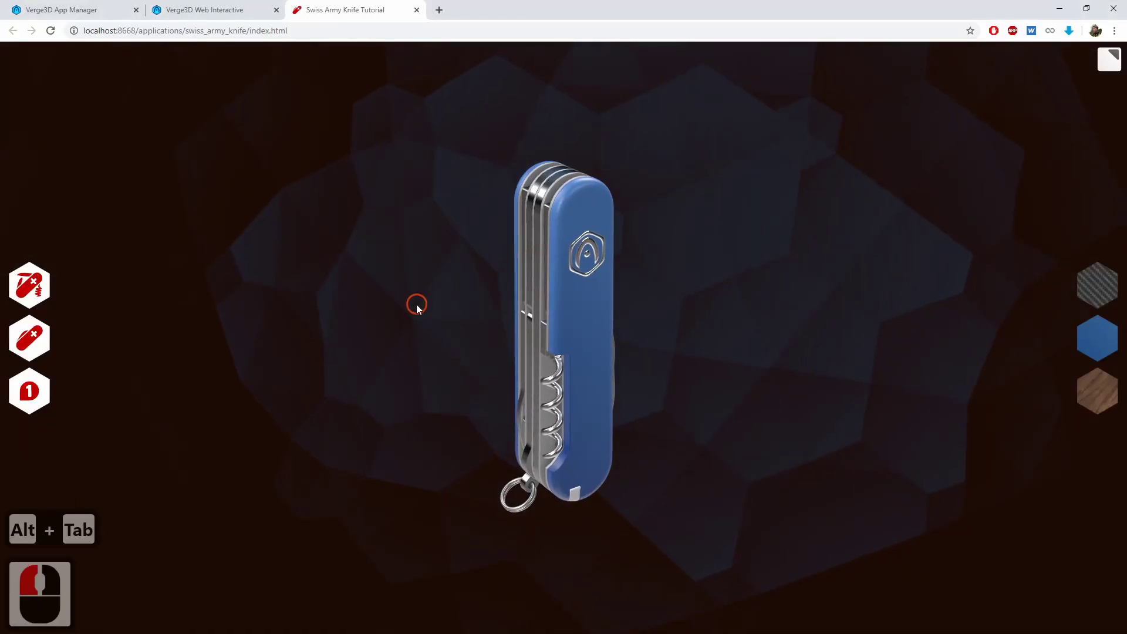
{"action": "key", "text": "ctrl+r"}
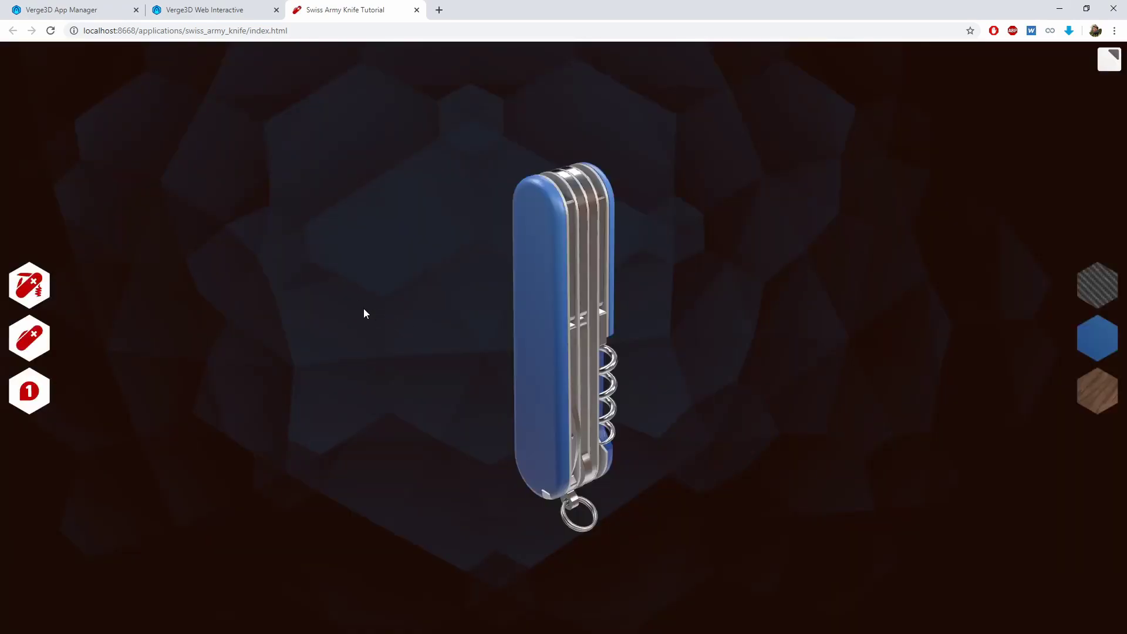
Step: Unfold all the knife's tools in the web app and inspect the scissors and their spring from several angles
{"action": "left_click_drag", "start_coordinate": [379, 307], "coordinate": [640, 307]}
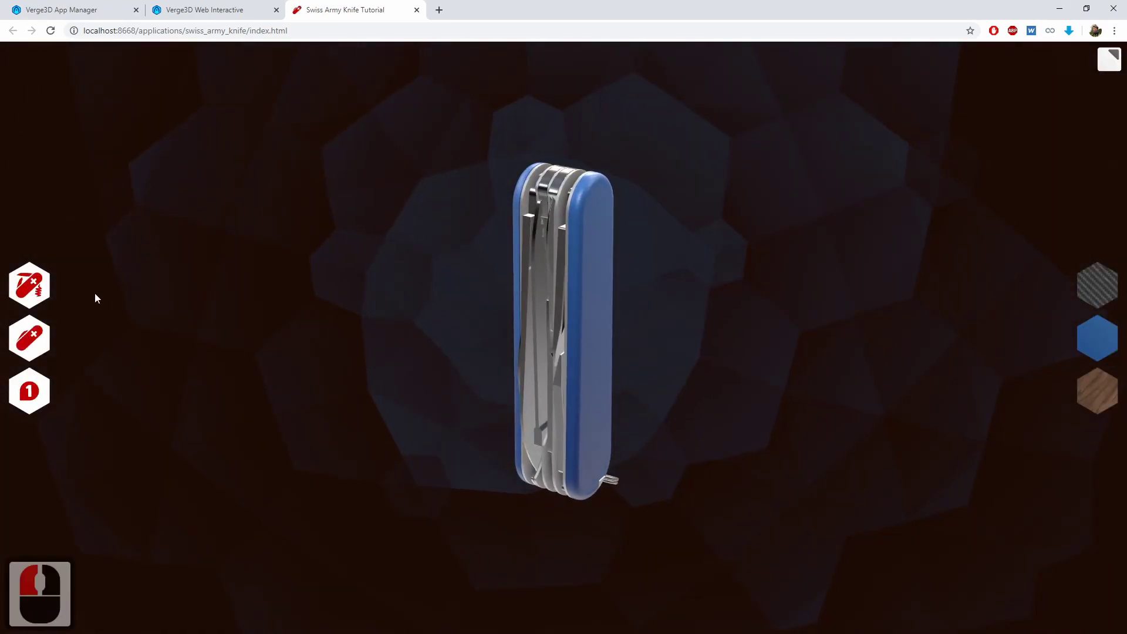
{"action": "left_click", "coordinate": [44, 291]}
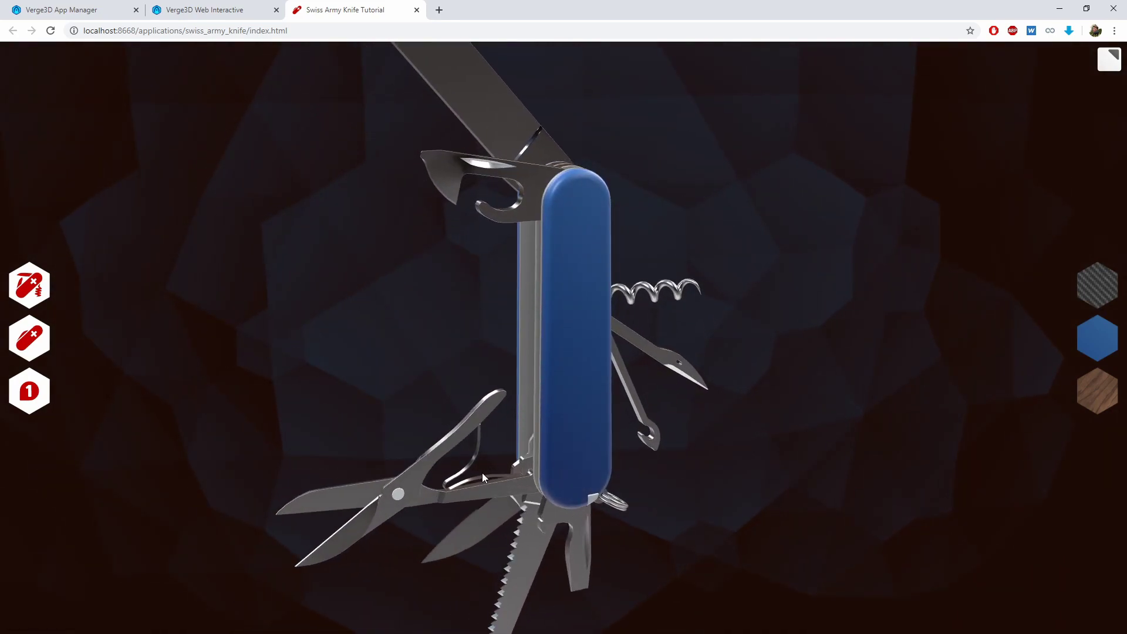
{"action": "left_click_drag", "start_coordinate": [439, 349], "coordinate": [399, 343]}
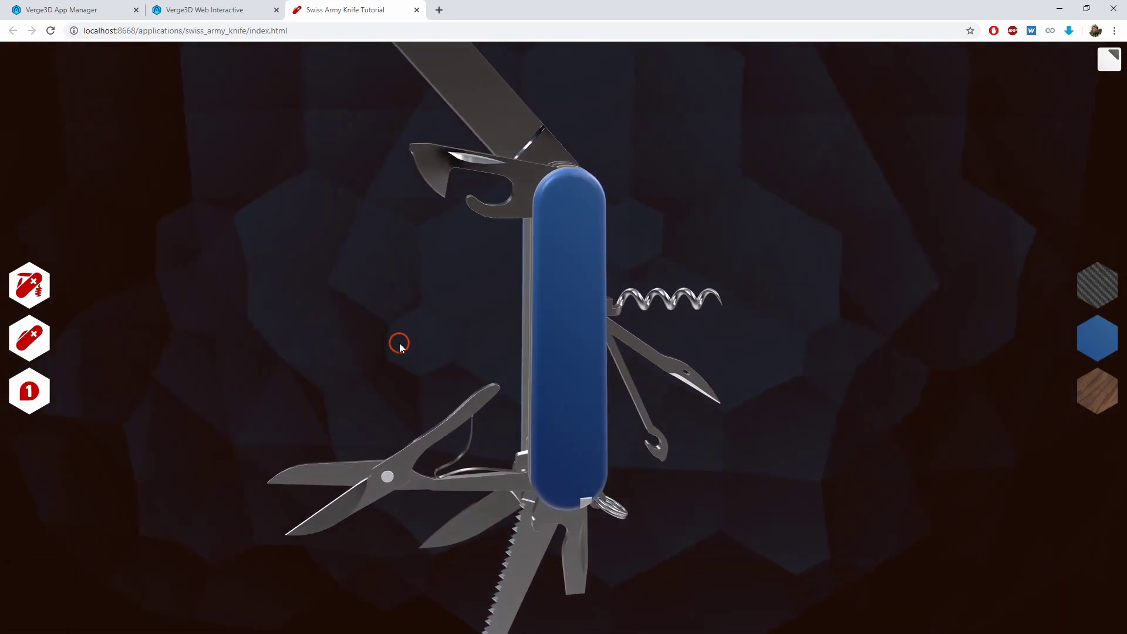
{"action": "left_click", "coordinate": [455, 458]}
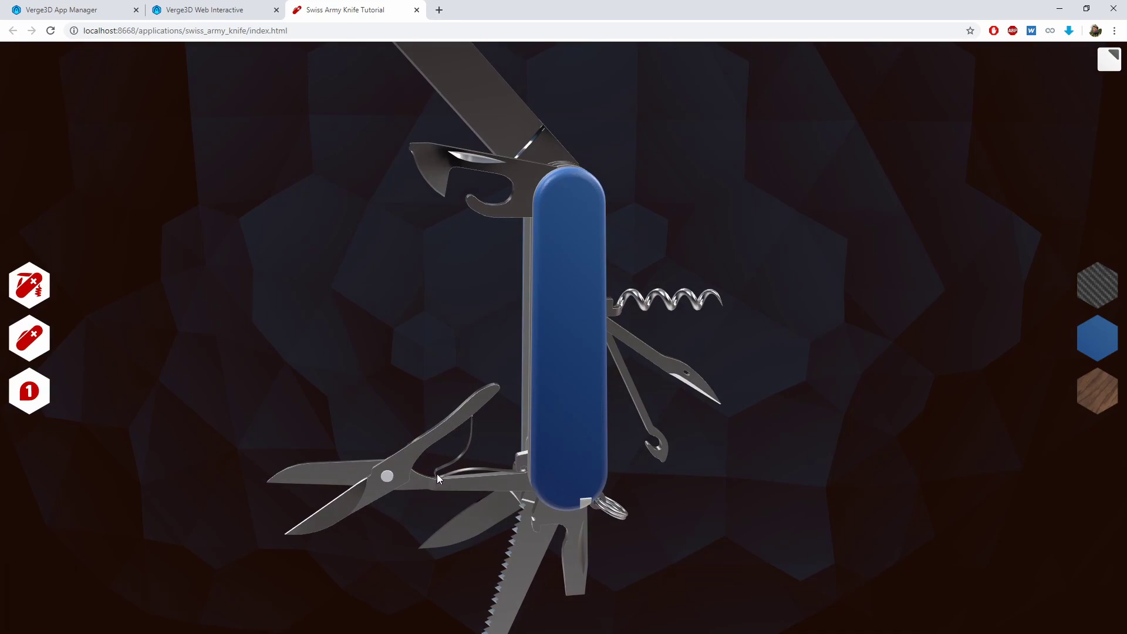
{"action": "left_click_drag", "start_coordinate": [349, 322], "coordinate": [391, 325]}
{"action": "scroll", "coordinate": [379, 325], "scroll_direction": "down", "scroll_amount": 4}
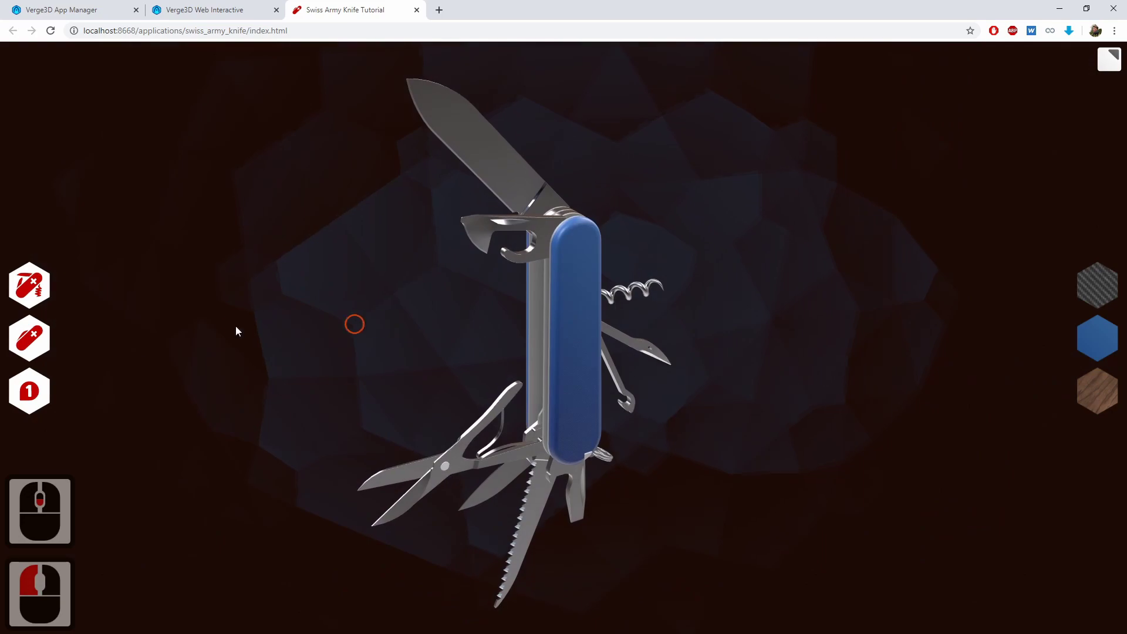
Step: Fold all the tools back into the knife and orbit around it to check the closing animation
{"action": "left_click", "coordinate": [37, 334]}
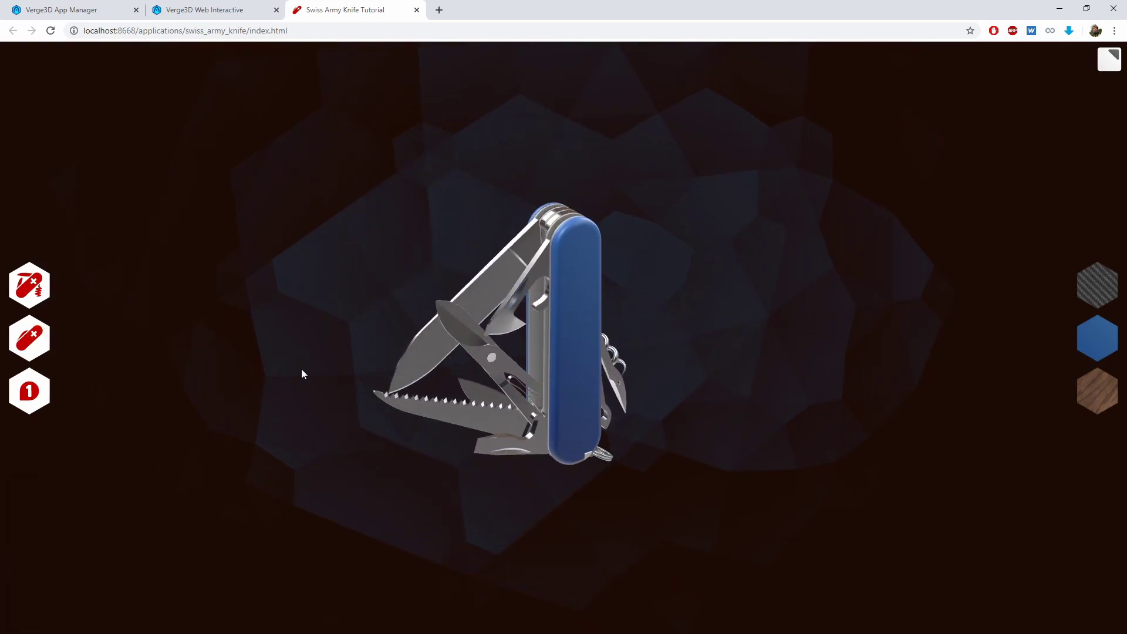
{"action": "left_click_drag", "start_coordinate": [409, 363], "coordinate": [132, 289]}
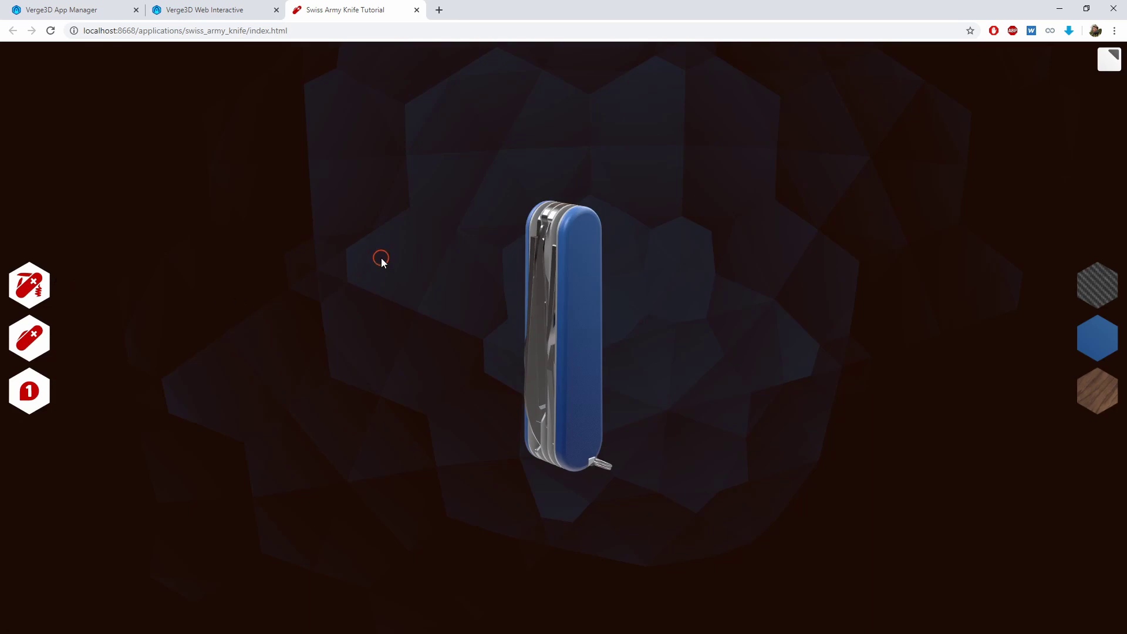
{"action": "left_click_drag", "start_coordinate": [382, 258], "coordinate": [385, 267]}
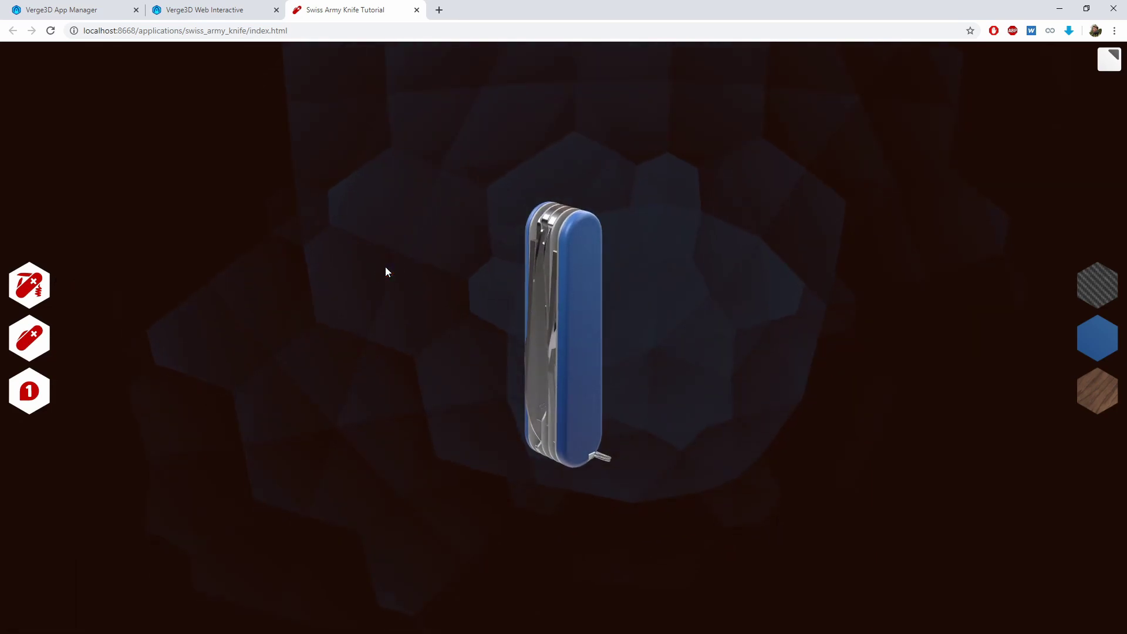
{"action": "left_click", "coordinate": [386, 271]}
Step: Switch to the file manager, check the contents of the sounds folder in 07_interactive_animation, and copy the folder
{"action": "key", "text": "alt+Tab"}
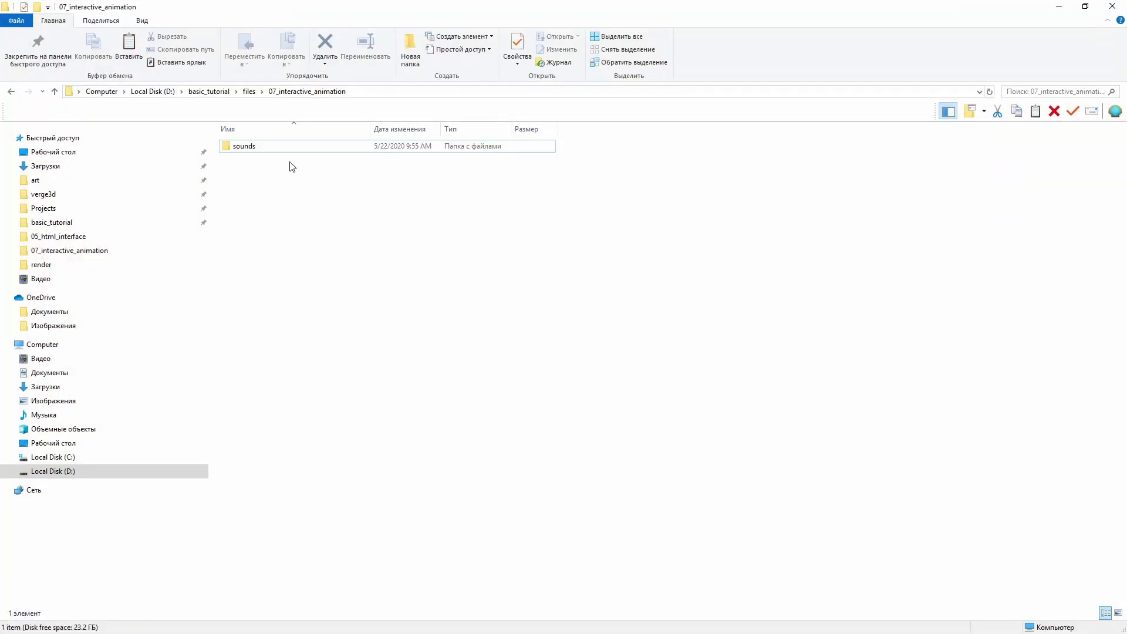
{"action": "left_click", "coordinate": [273, 150]}
{"action": "double_click", "coordinate": [273, 148]}
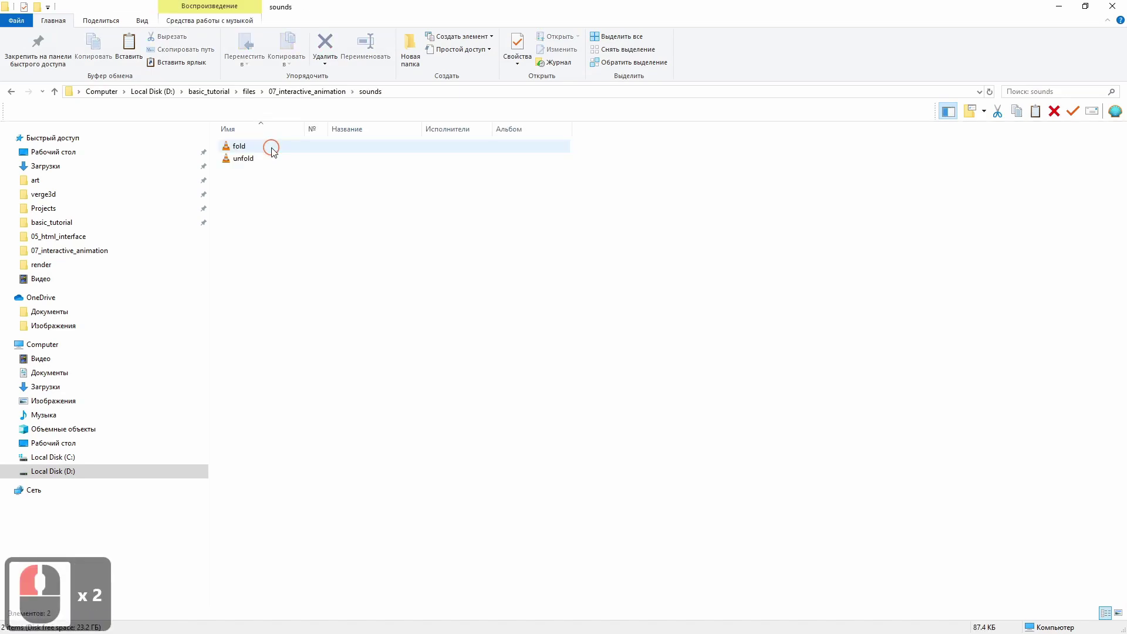
{"action": "left_click", "coordinate": [299, 94]}
{"action": "left_click", "coordinate": [253, 151]}
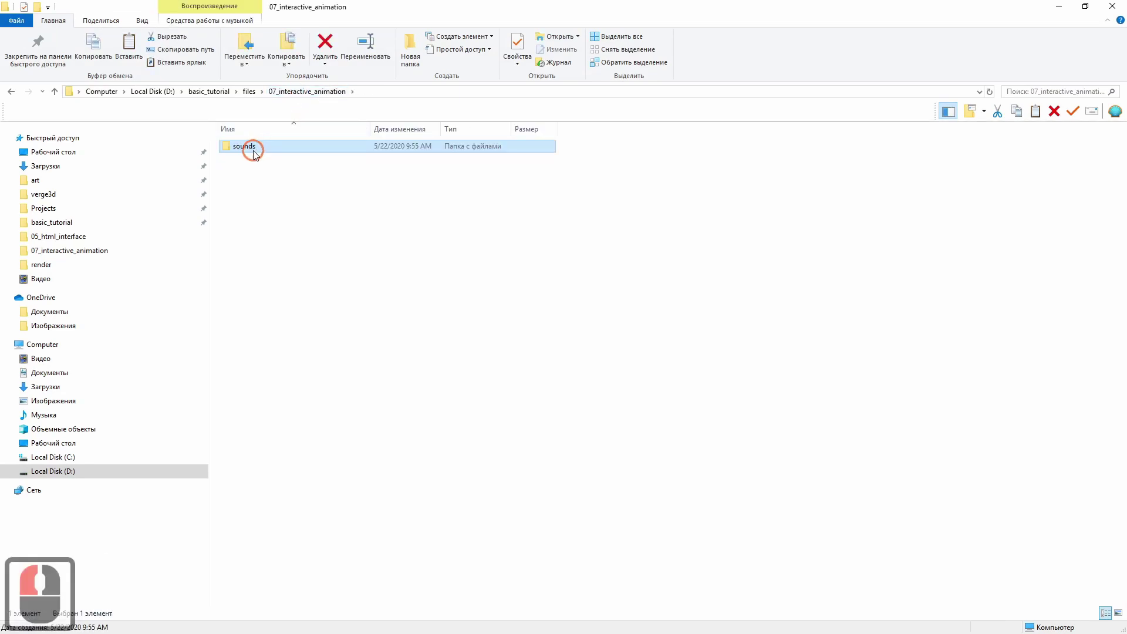
{"action": "key", "text": "ctrl+c"}
Step: Paste the sounds folder into basic_tutorial\verge3d\applications\swiss_army_knife
{"action": "left_click", "coordinate": [209, 91]}
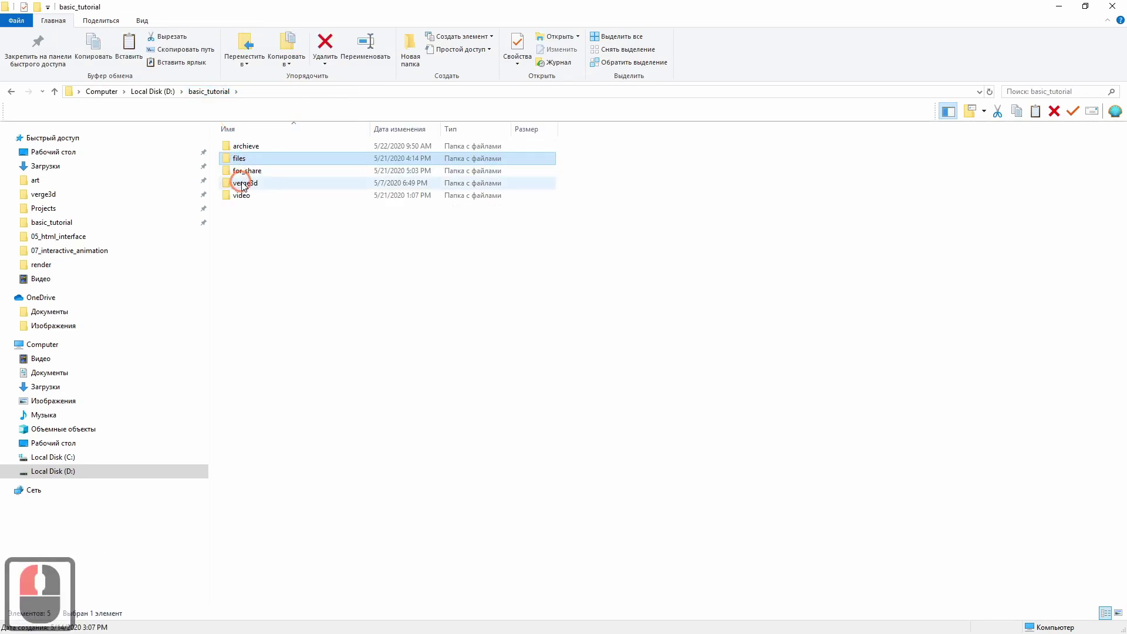
{"action": "double_click", "coordinate": [243, 183]}
{"action": "double_click", "coordinate": [252, 159]}
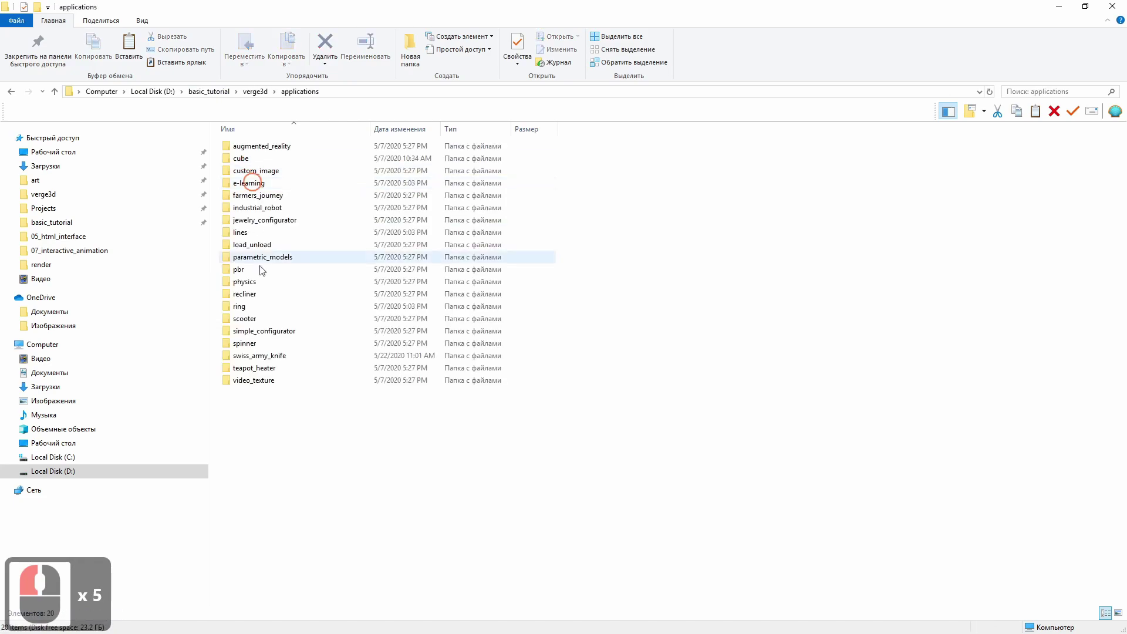
{"action": "left_click", "coordinate": [259, 356]}
{"action": "double_click", "coordinate": [259, 357]}
{"action": "left_click", "coordinate": [680, 395]}
{"action": "key", "text": "ctrl+v"}
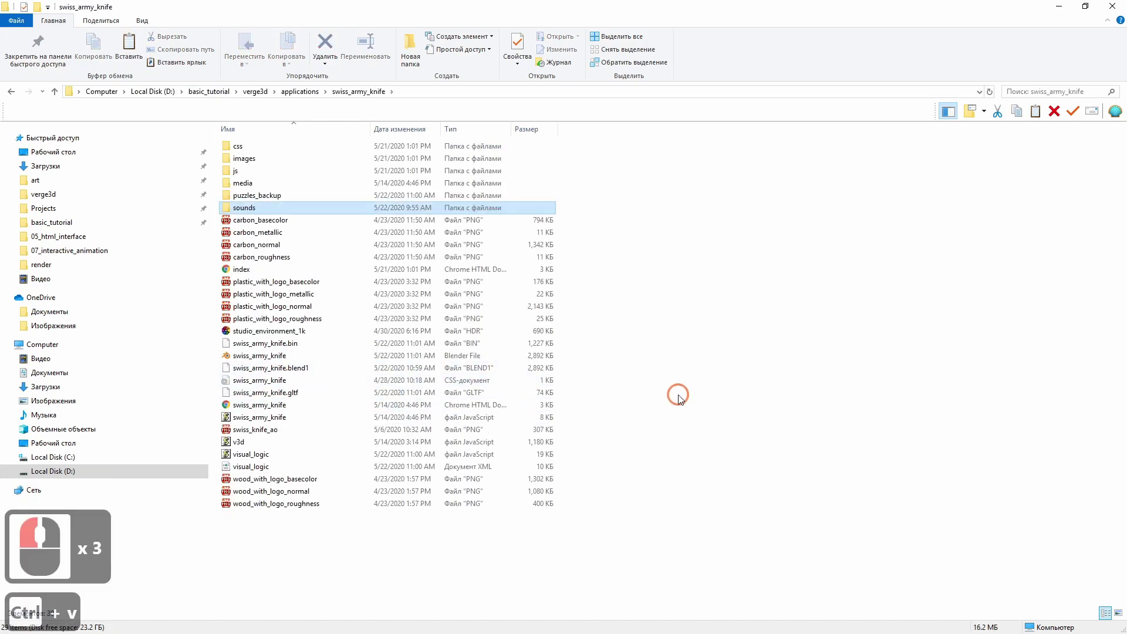
Step: Return to the Verge3D Puzzles editor in the browser and add a play sound puzzle with a sound file source to the main workspace
{"action": "key", "text": "alt+Tab"}
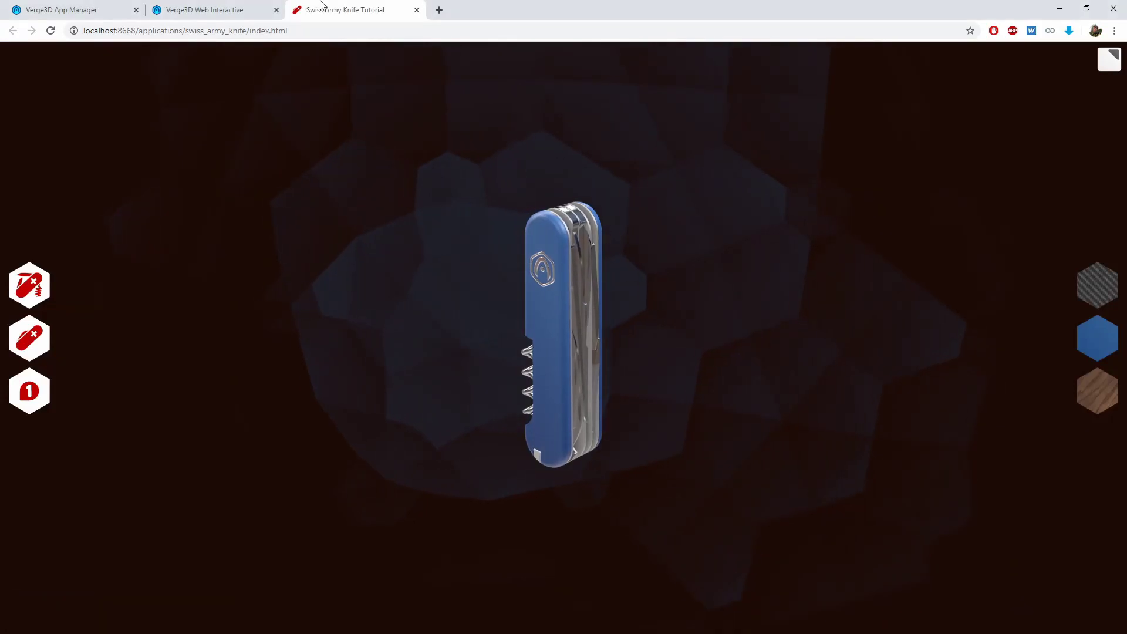
{"action": "left_click", "coordinate": [225, 6]}
{"action": "left_click", "coordinate": [224, 344]}
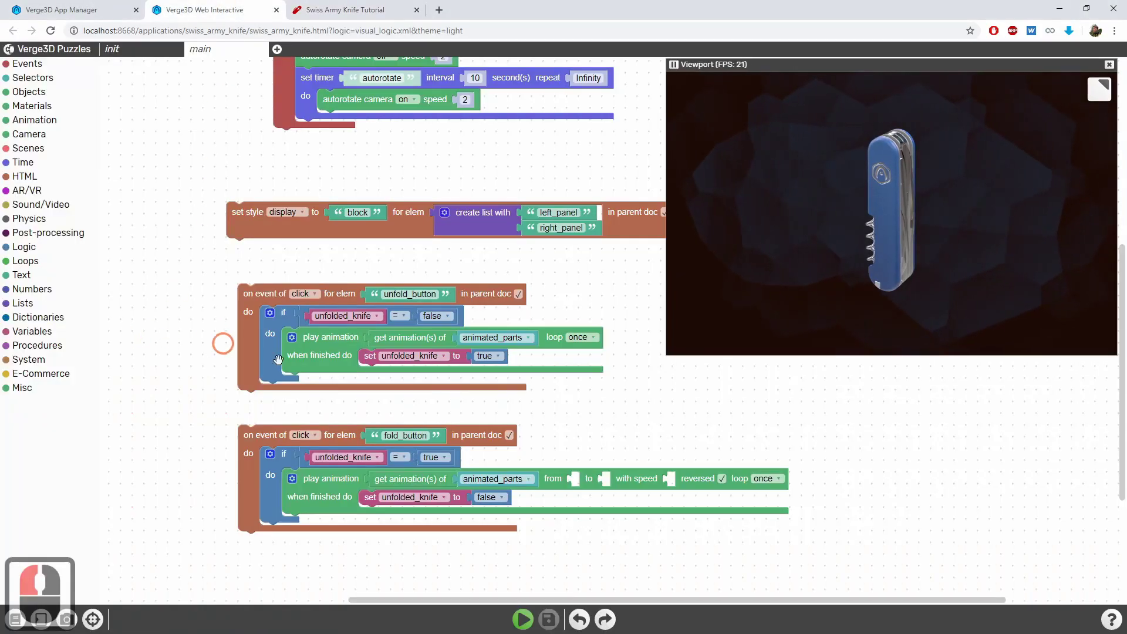
{"action": "left_click", "coordinate": [47, 202]}
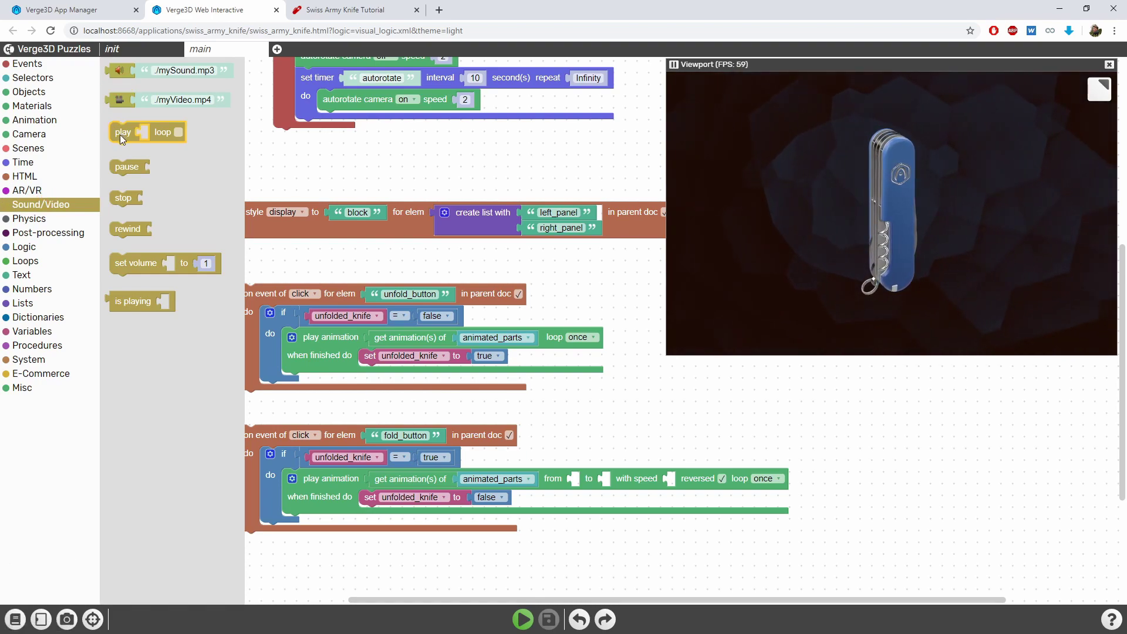
{"action": "left_click_drag", "start_coordinate": [120, 134], "coordinate": [264, 156]}
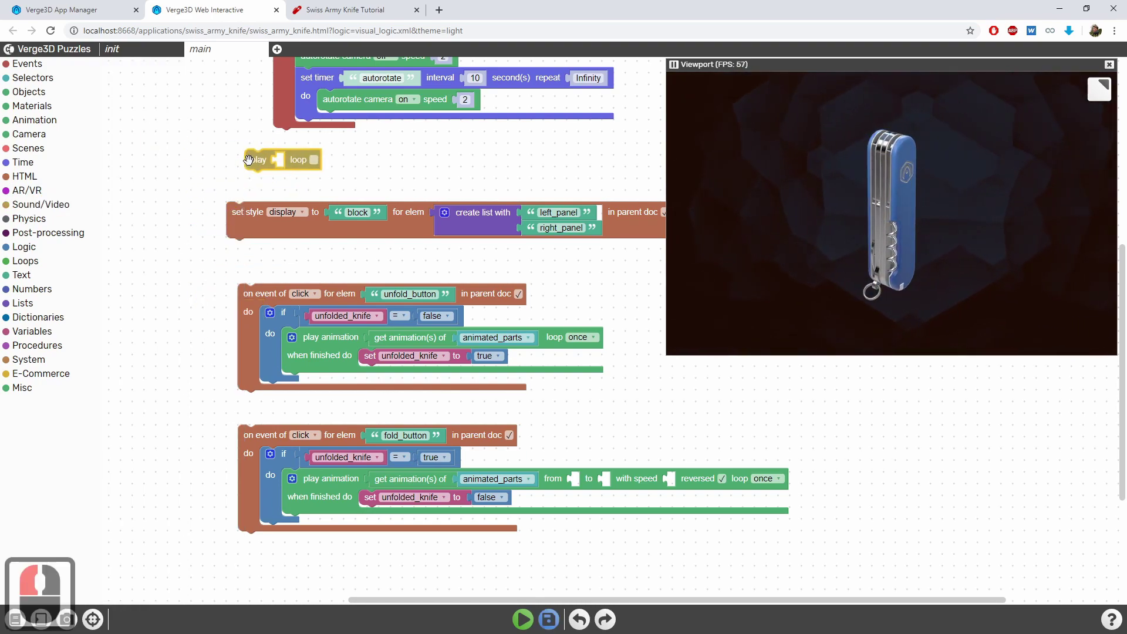
{"action": "left_click", "coordinate": [57, 206]}
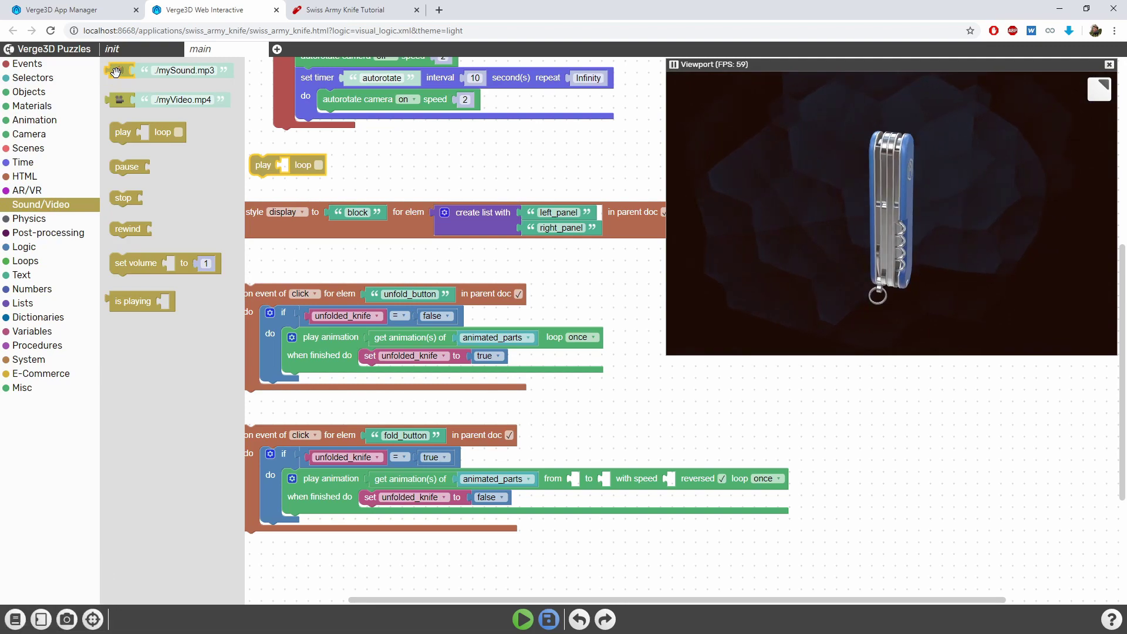
{"action": "left_click_drag", "start_coordinate": [116, 73], "coordinate": [290, 168]}
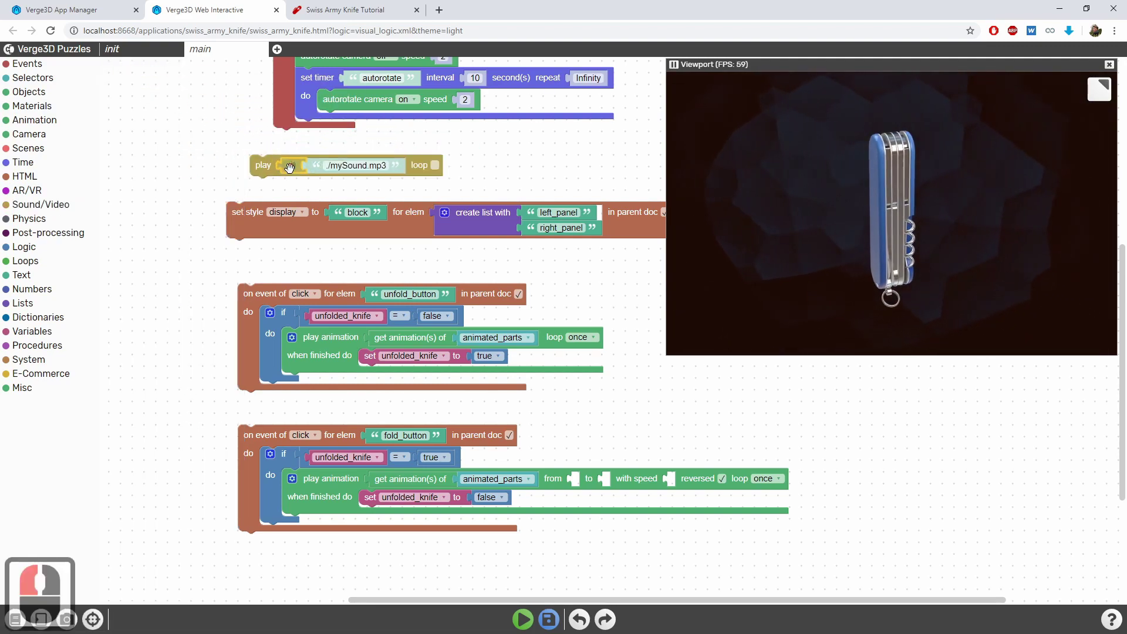
Step: Set the sound path to ./sounds/unfold.mp3, insert the play puzzle before the unfold_button's play animation puzzle, and save
{"action": "double_click", "coordinate": [333, 166]}
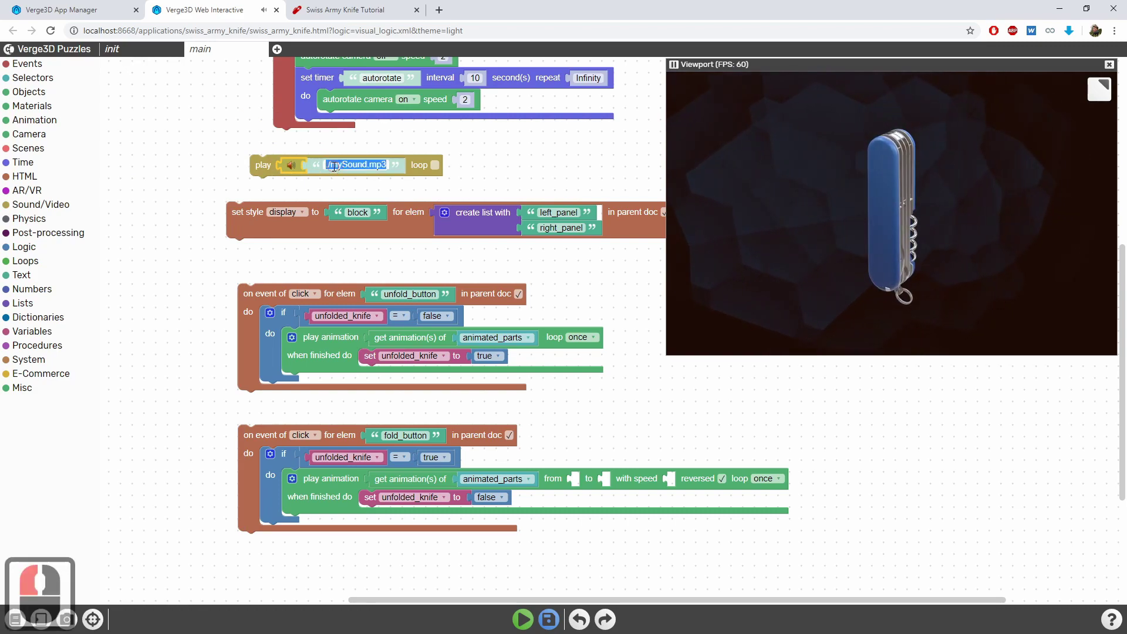
{"action": "key", "text": "Delete"}
{"action": "key", "text": "Delete"}
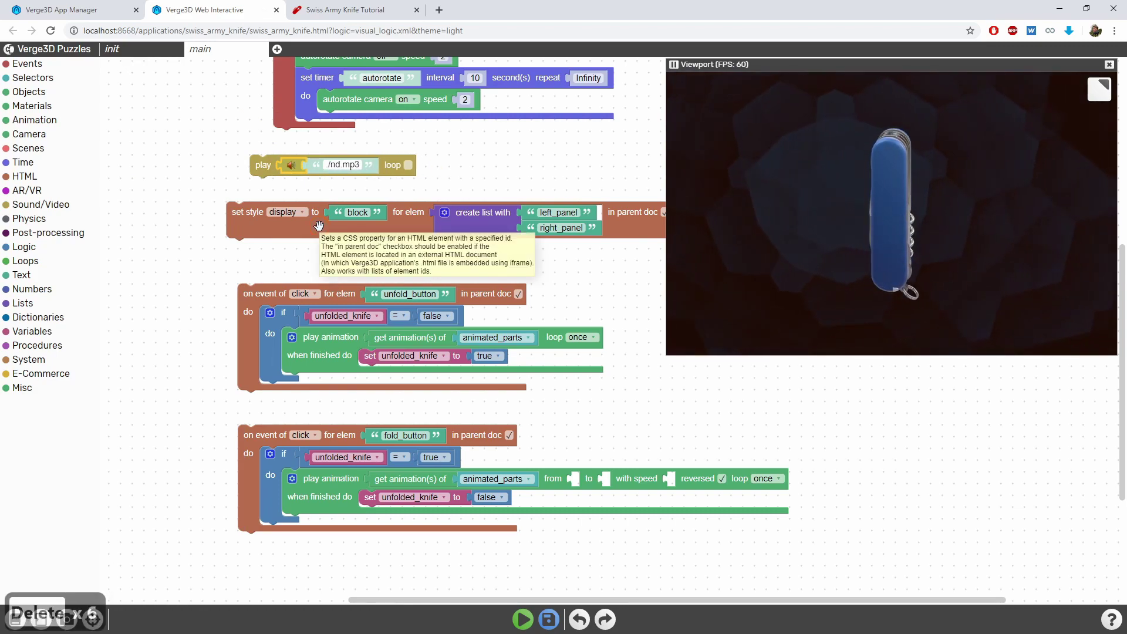
{"action": "key", "text": "Delete"}
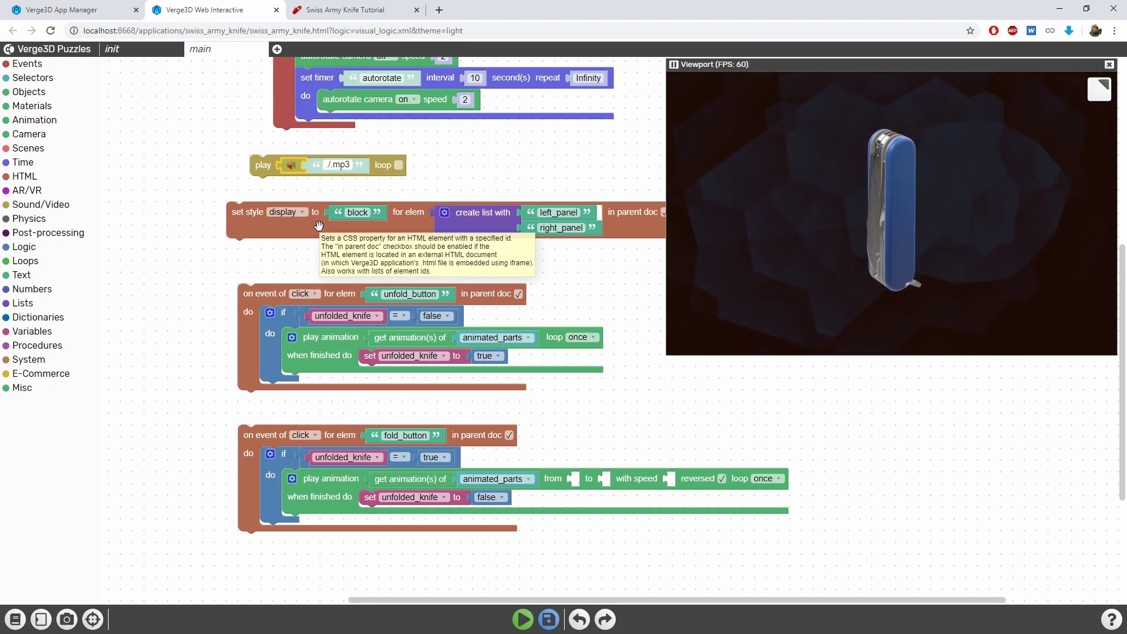
{"action": "type", "text": "sounds/unfold"}
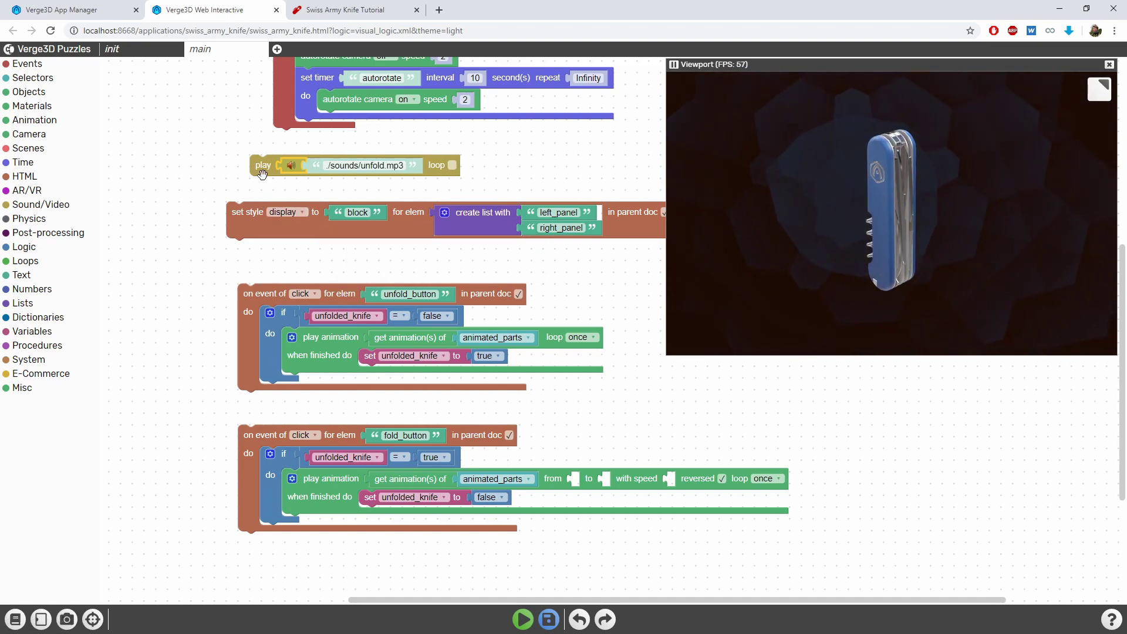
{"action": "left_click_drag", "start_coordinate": [262, 172], "coordinate": [292, 338]}
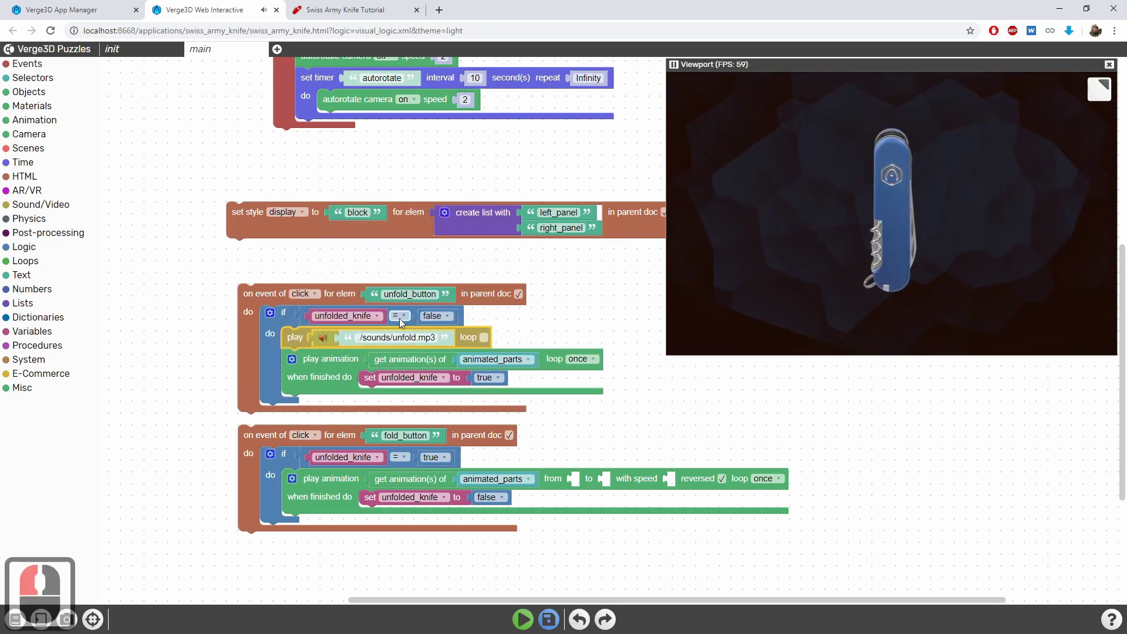
{"action": "left_click", "coordinate": [551, 626]}
Step: Duplicate the unfold sound's play puzzle and insert the copy before the play animation puzzle in the fold_button event
{"action": "left_click", "coordinate": [293, 339]}
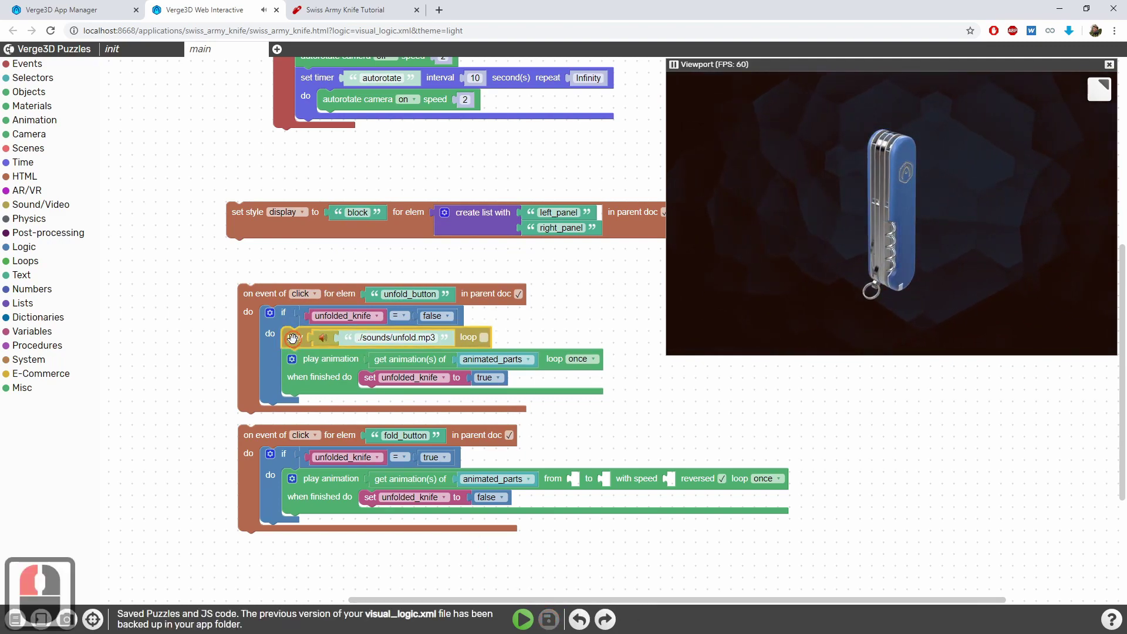
{"action": "key", "text": "ctrl+c"}
{"action": "key", "text": "ctrl+v"}
{"action": "left_click_drag", "start_coordinate": [522, 339], "coordinate": [286, 482]}
Step: Change the sound path in the fold_button event to ./sounds/fold.mp3 and save the puzzles
{"action": "double_click", "coordinate": [402, 478]}
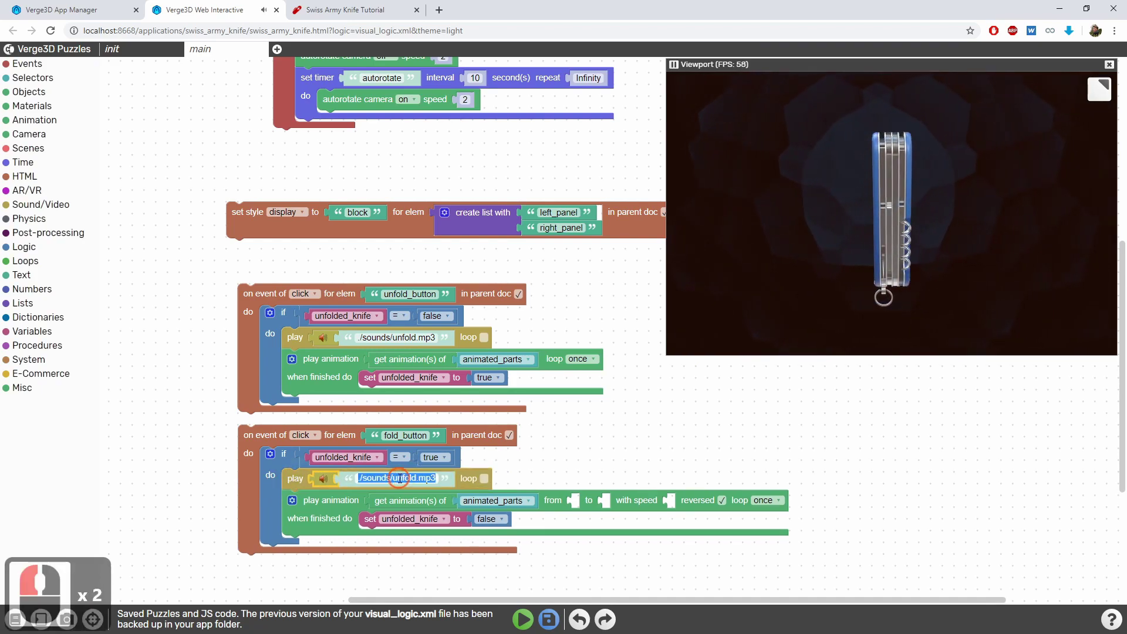
{"action": "key", "text": "Delete"}
{"action": "key", "text": "Delete"}
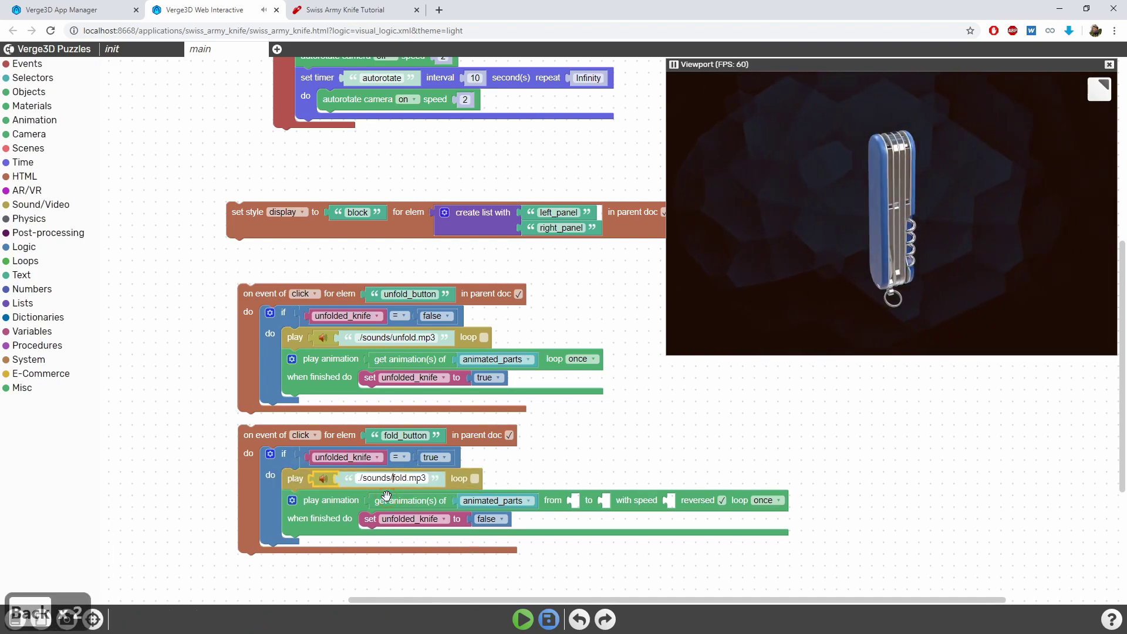
{"action": "key", "text": "Return"}
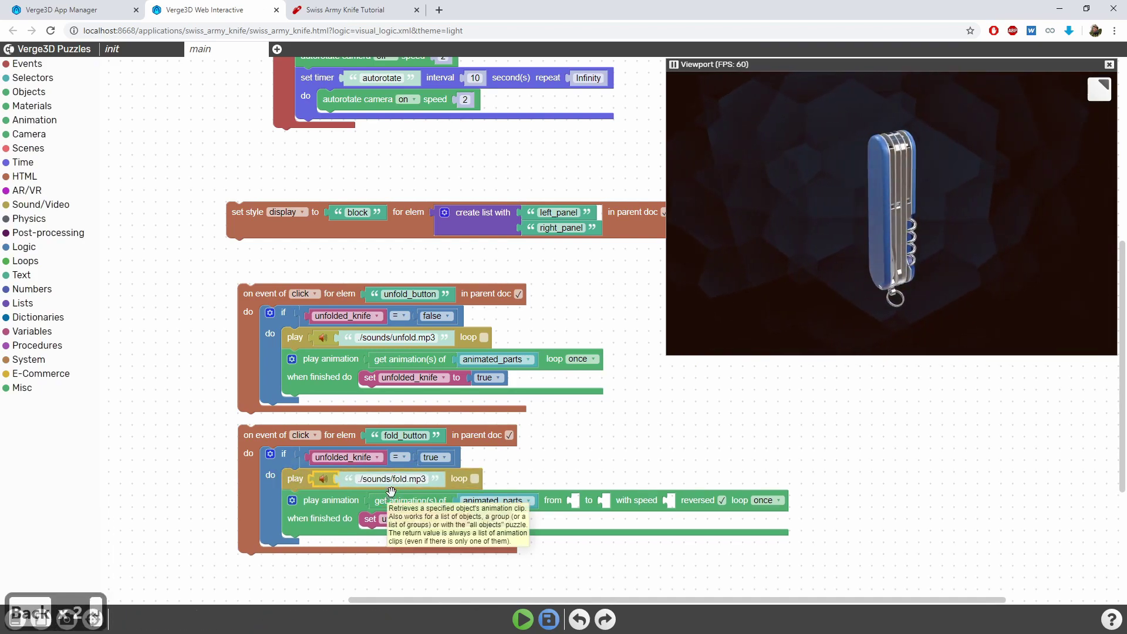
{"action": "left_click", "coordinate": [549, 619]}
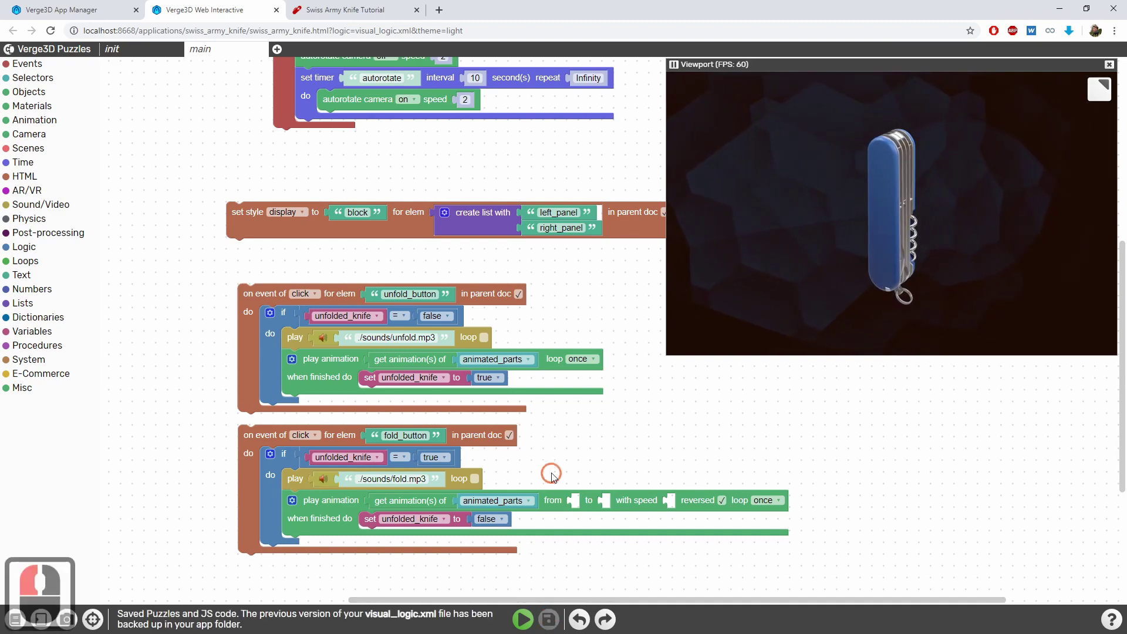
Step: Reload the Swiss Army Knife Tutorial page, then unfold and fold the knife to test both sounds
{"action": "left_click", "coordinate": [332, 5]}
{"action": "left_click", "coordinate": [352, 251]}
{"action": "key", "text": "ctrl+r"}
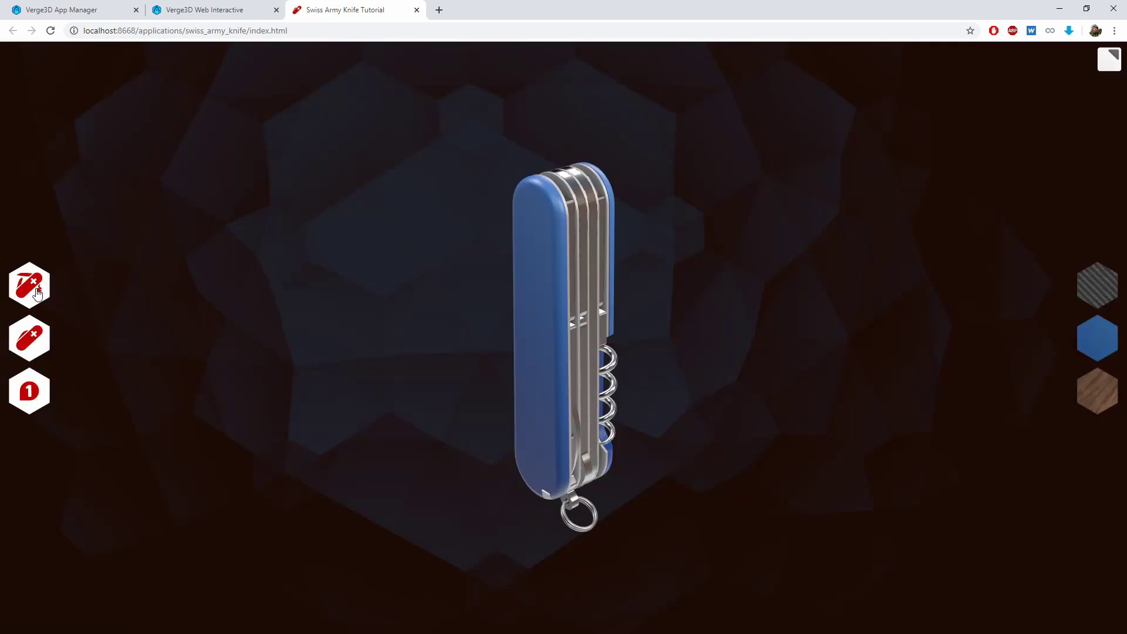
{"action": "left_click", "coordinate": [37, 291]}
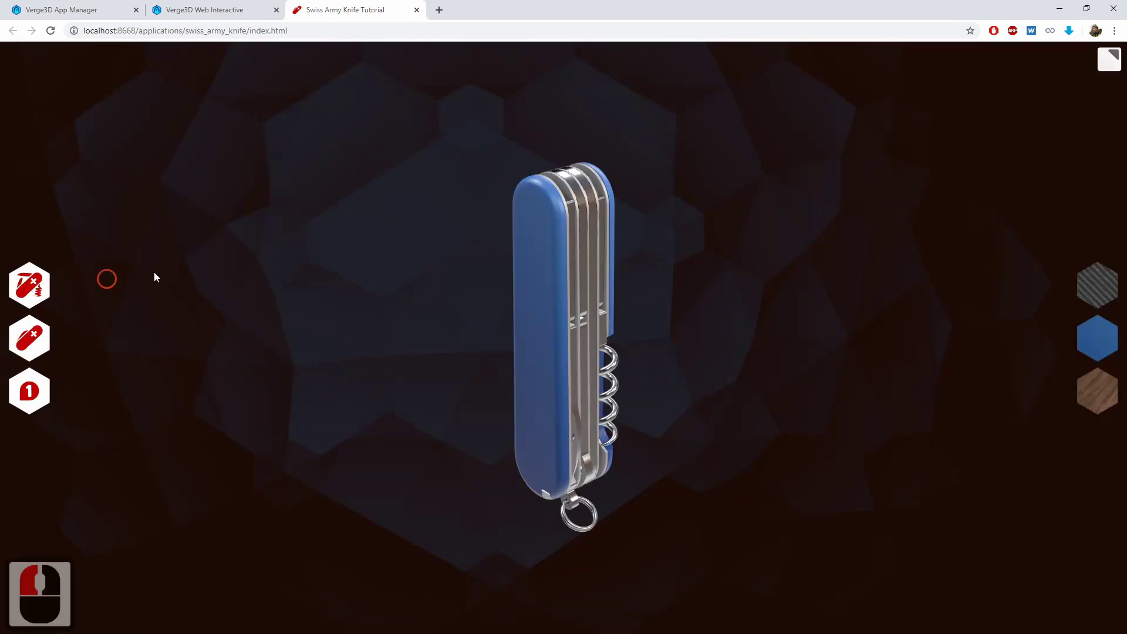
{"action": "left_click_drag", "start_coordinate": [265, 224], "coordinate": [355, 219]}
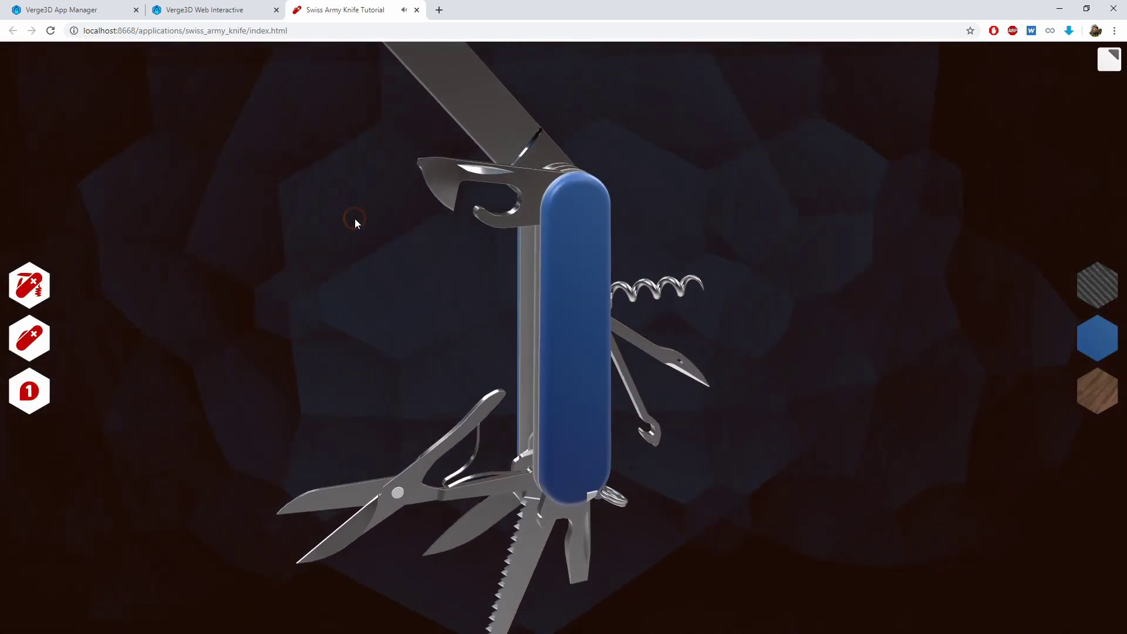
{"action": "left_click", "coordinate": [41, 340]}
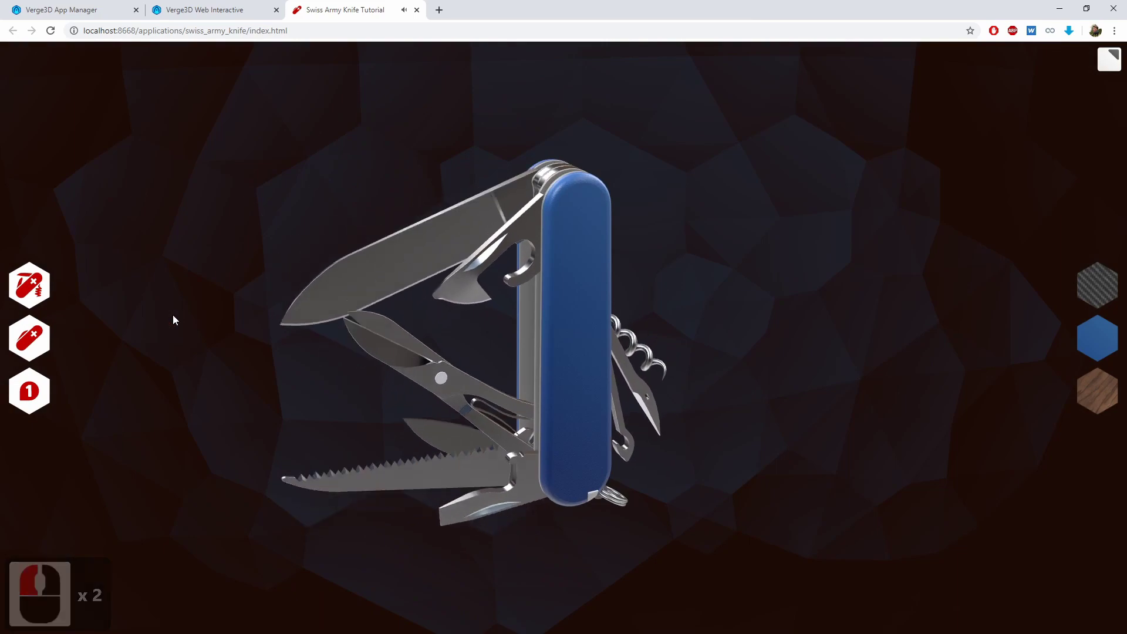
Step: Add a set volume puzzle above the set style puzzle and plug in a copy of the ./sounds/unfold.mp3 sound puzzle
{"action": "left_click", "coordinate": [194, 4]}
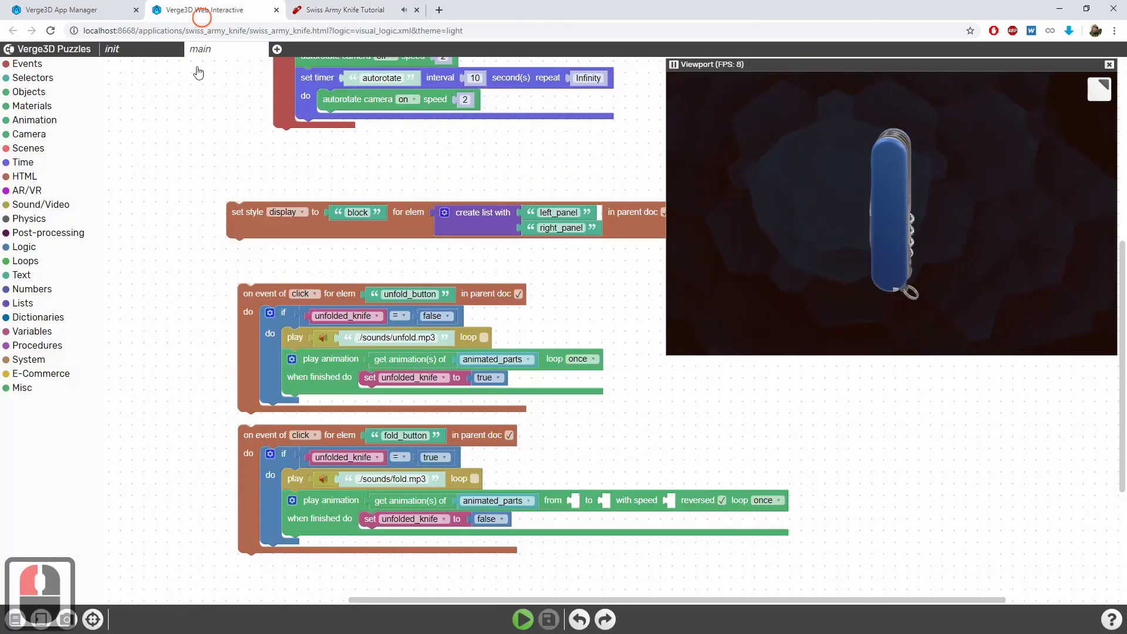
{"action": "middle_click_drag", "start_coordinate": [184, 142], "coordinate": [193, 151]}
{"action": "left_click", "coordinate": [77, 206]}
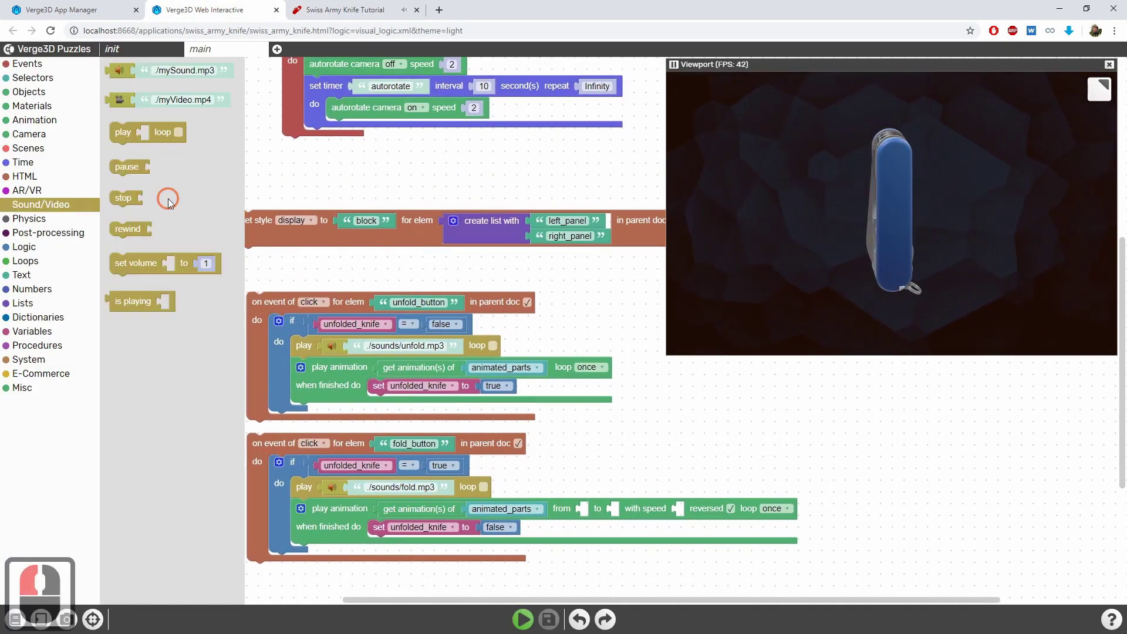
{"action": "left_click_drag", "start_coordinate": [139, 262], "coordinate": [267, 175]}
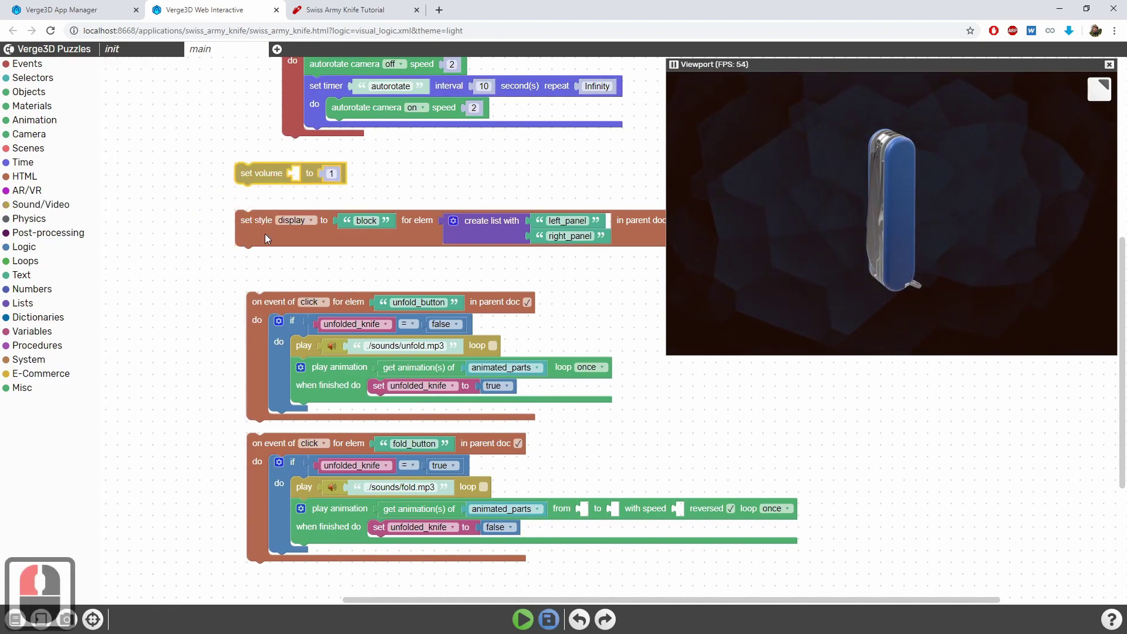
{"action": "left_click", "coordinate": [332, 348]}
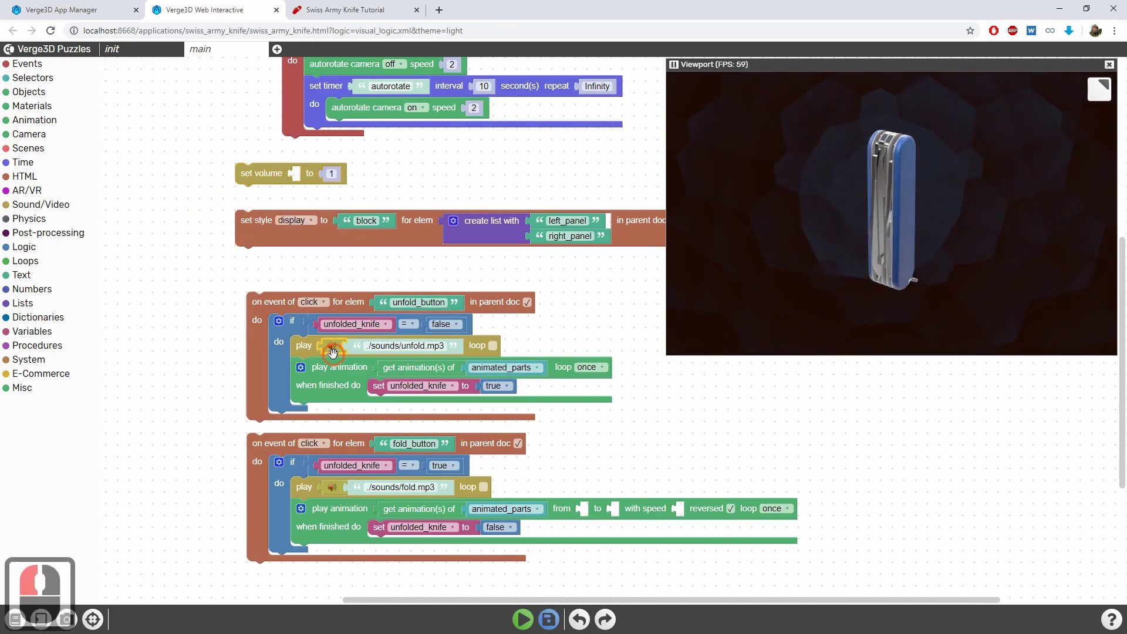
{"action": "key", "text": "ctrl+c"}
{"action": "key", "text": "ctrl+v"}
{"action": "left_click_drag", "start_coordinate": [537, 341], "coordinate": [303, 176]}
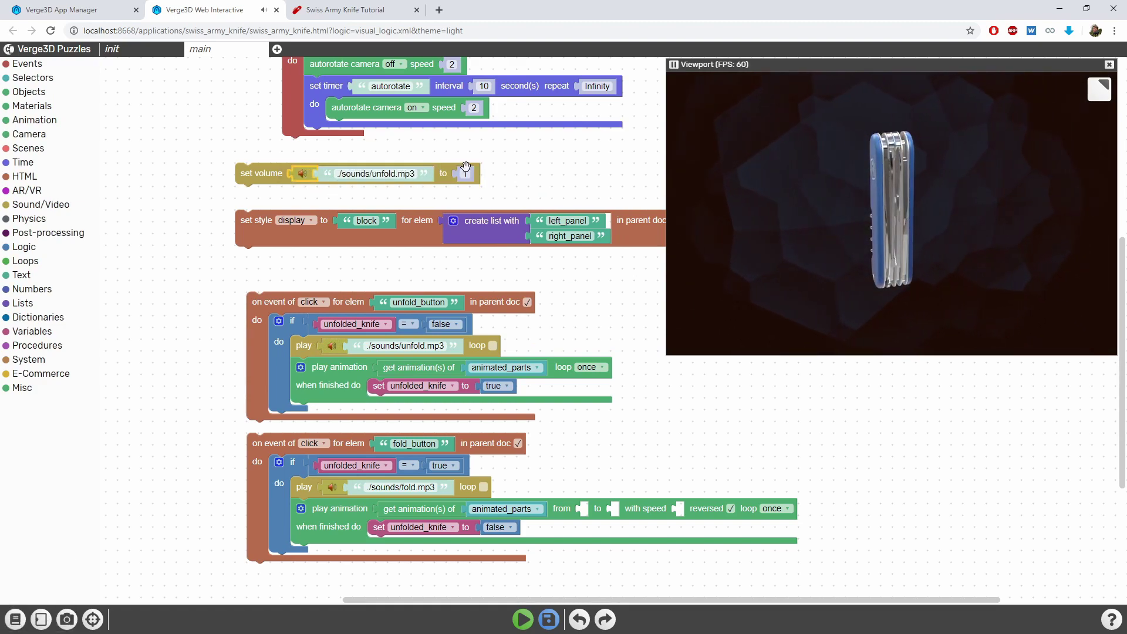
Step: Set the unfold sound's volume to 0.1
{"action": "left_click", "coordinate": [467, 174]}
{"action": "type", "text": "01"}
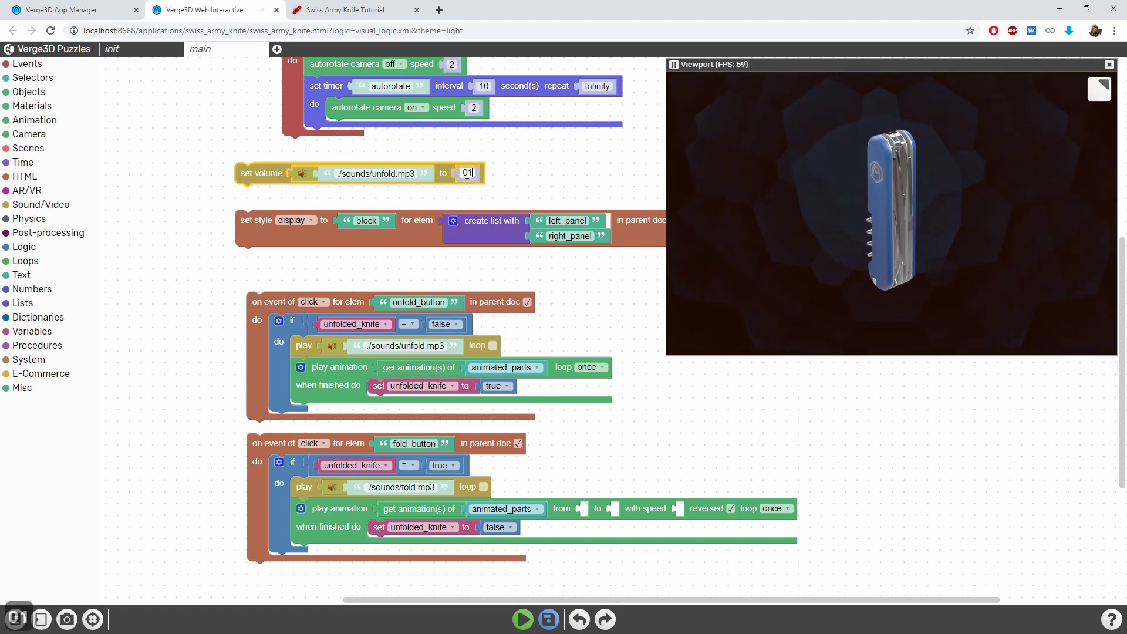
{"action": "key", "text": "BackSpace"}
{"action": "key", "text": "Return"}
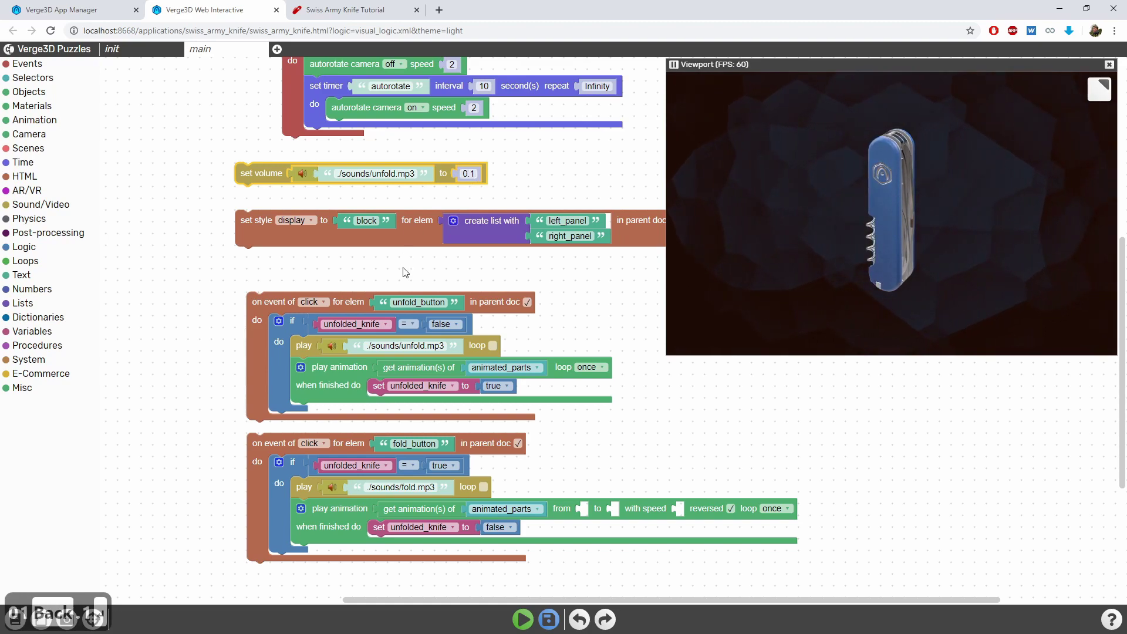
Step: Move the set volume puzzle up slightly, duplicate it, and attach the copy directly beneath the original
{"action": "left_click_drag", "start_coordinate": [269, 164], "coordinate": [269, 161]}
{"action": "key", "text": "ctrl+c"}
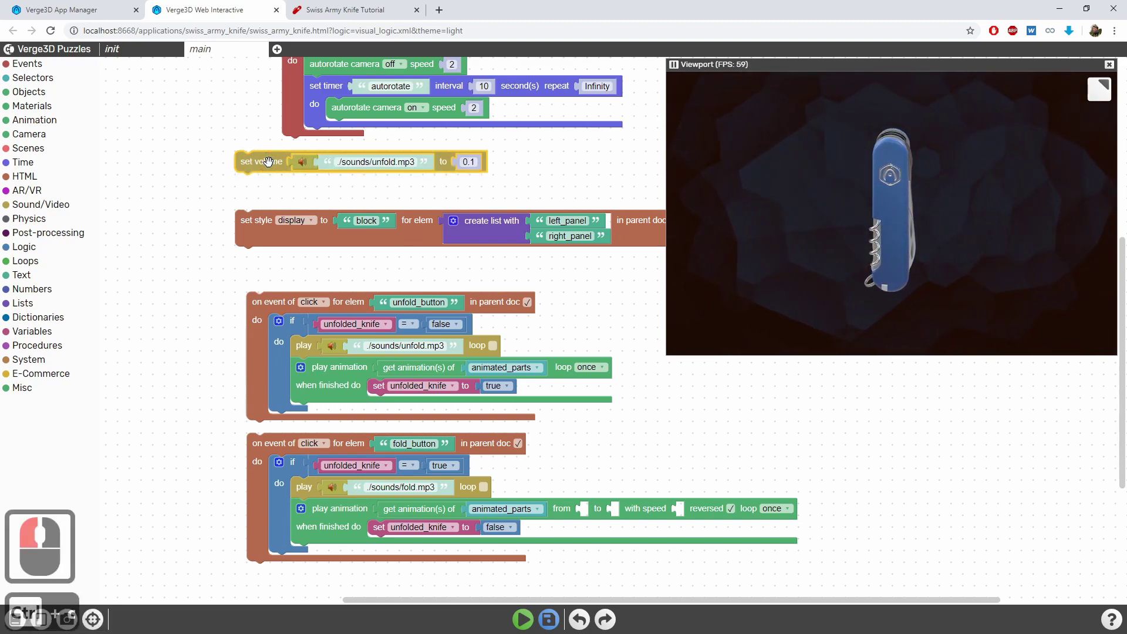
{"action": "key", "text": "ctrl+v"}
{"action": "left_click_drag", "start_coordinate": [519, 331], "coordinate": [276, 187]}
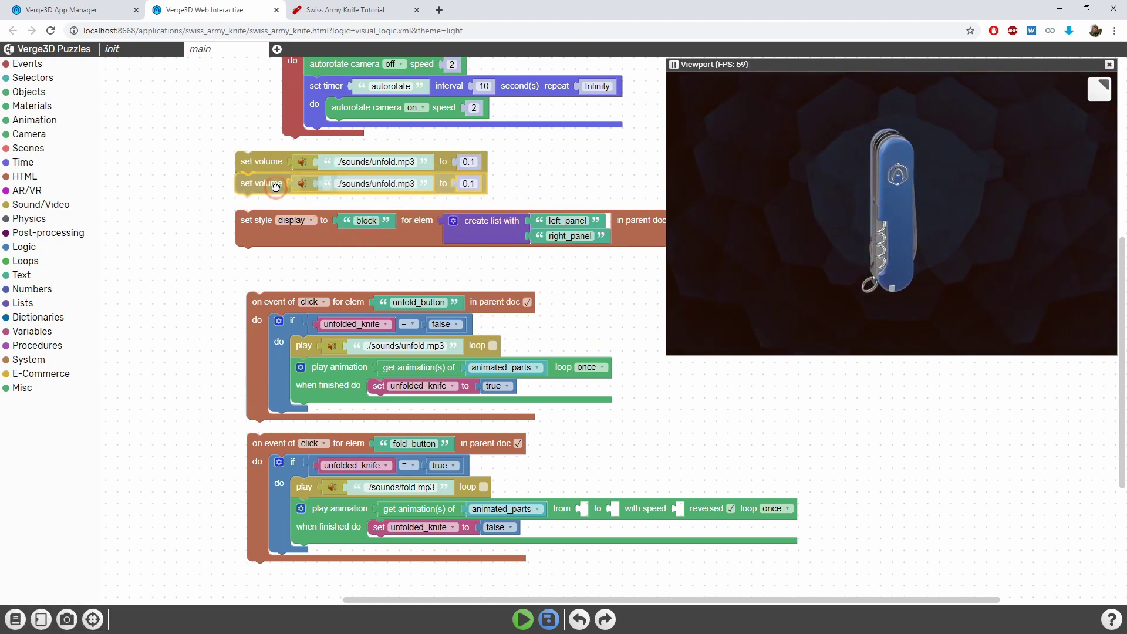
Step: Change the duplicated set volume puzzle's sound file to ./sounds/fold.mp3 and save the Puzzles
{"action": "left_click", "coordinate": [472, 184]}
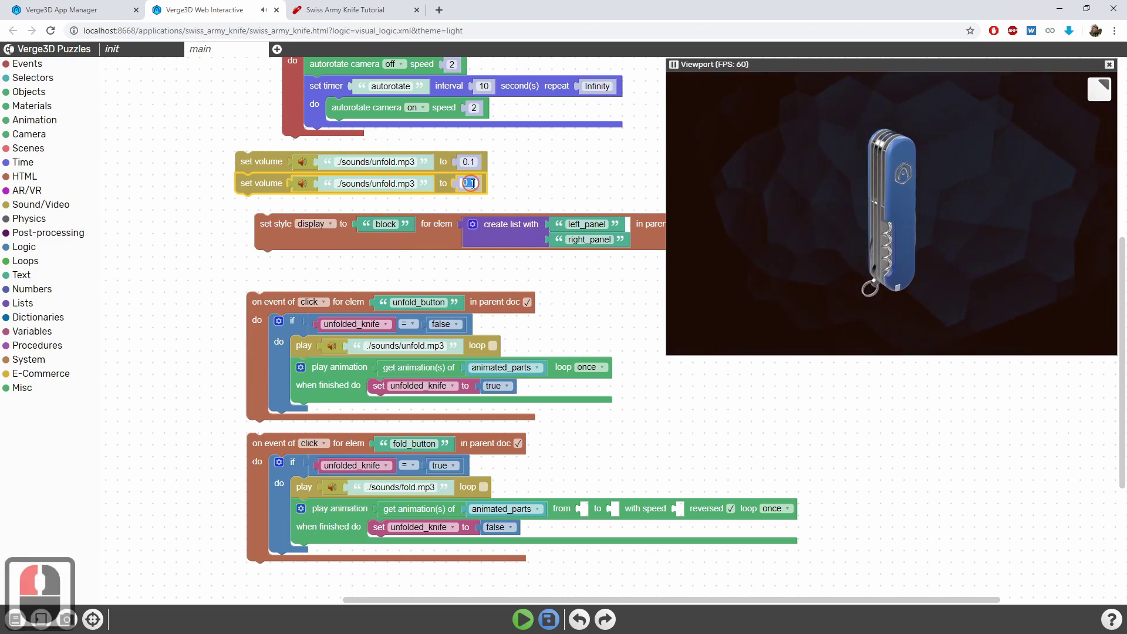
{"action": "left_click", "coordinate": [388, 184]}
{"action": "left_click", "coordinate": [378, 182]}
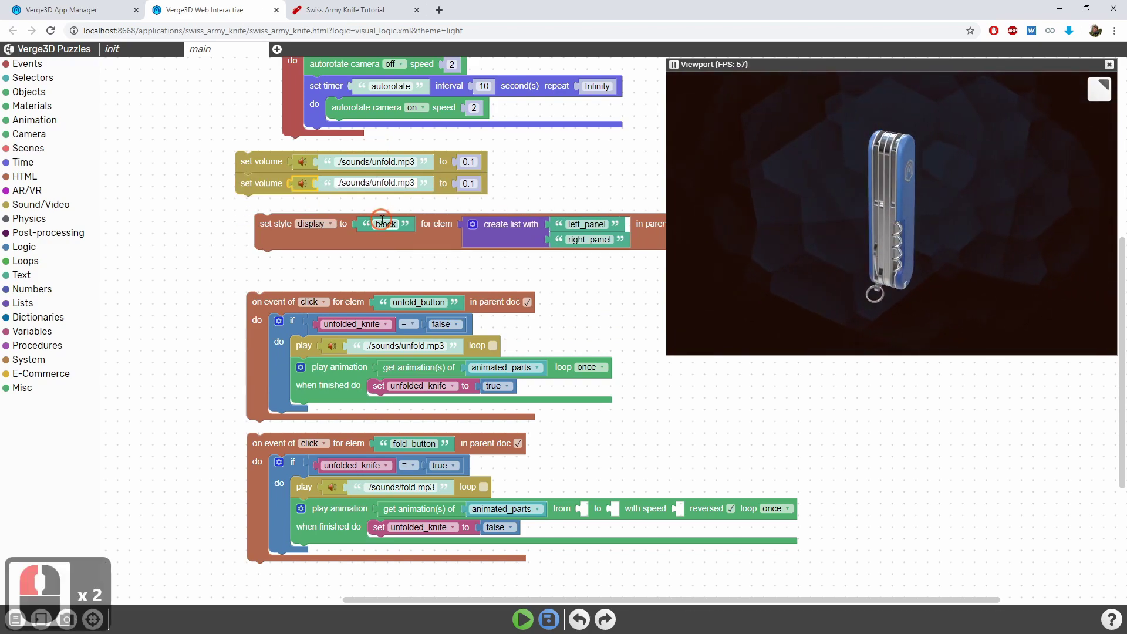
{"action": "key", "text": "BackSpace"}
{"action": "key", "text": "Delete"}
{"action": "left_click", "coordinate": [494, 549]}
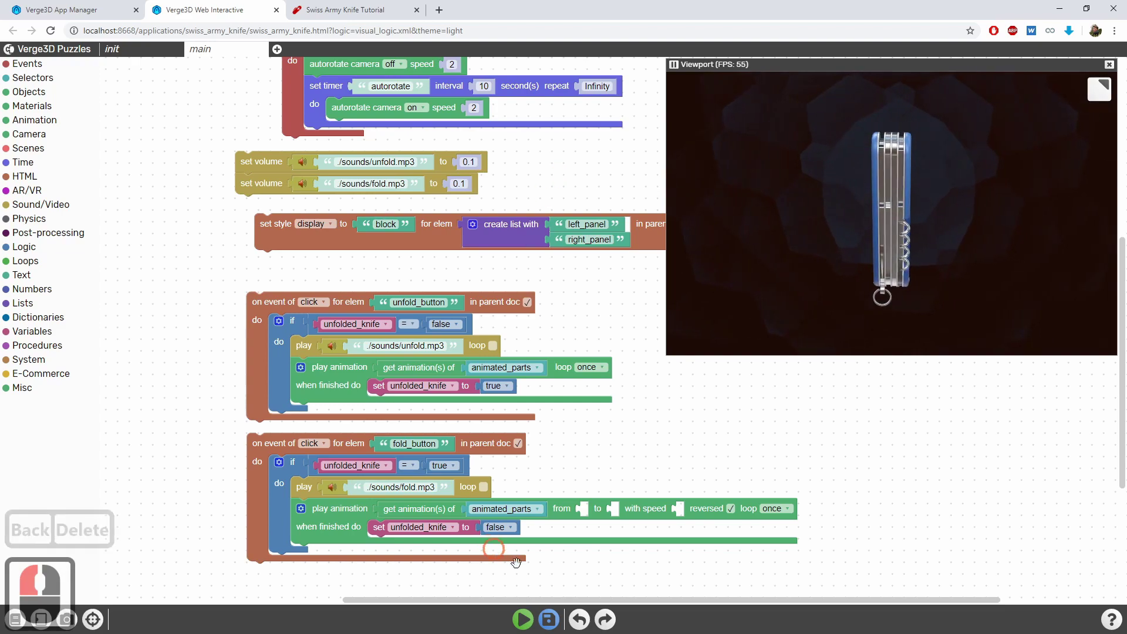
{"action": "left_click", "coordinate": [548, 616]}
{"action": "scroll", "coordinate": [194, 116], "scroll_direction": "down", "scroll_amount": 2}
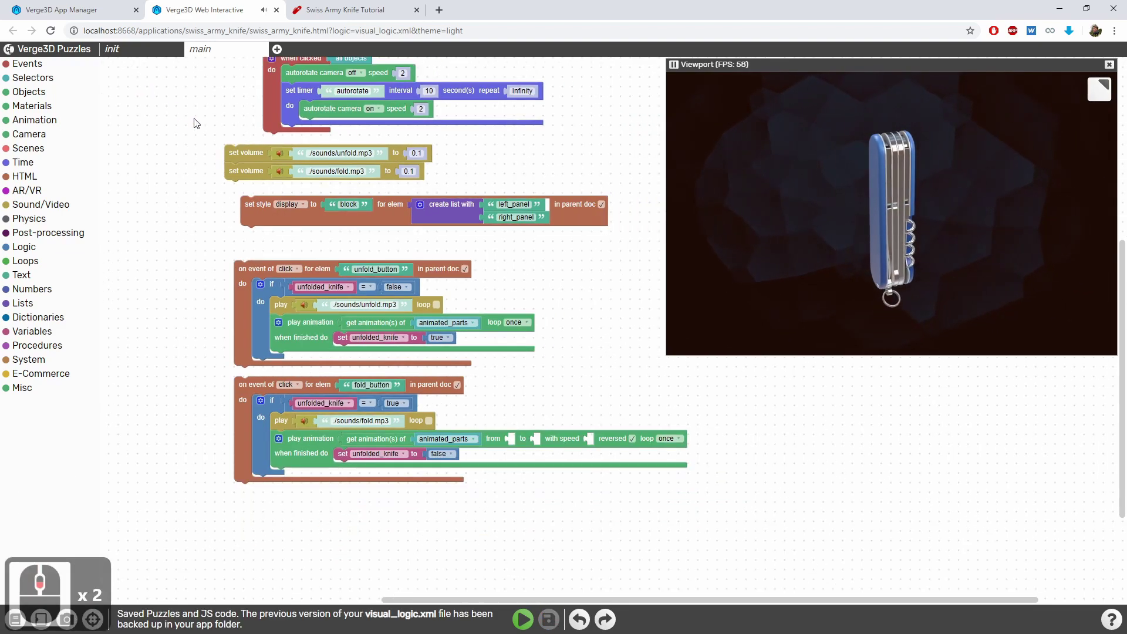
{"action": "left_click_drag", "start_coordinate": [196, 117], "coordinate": [183, 160]}
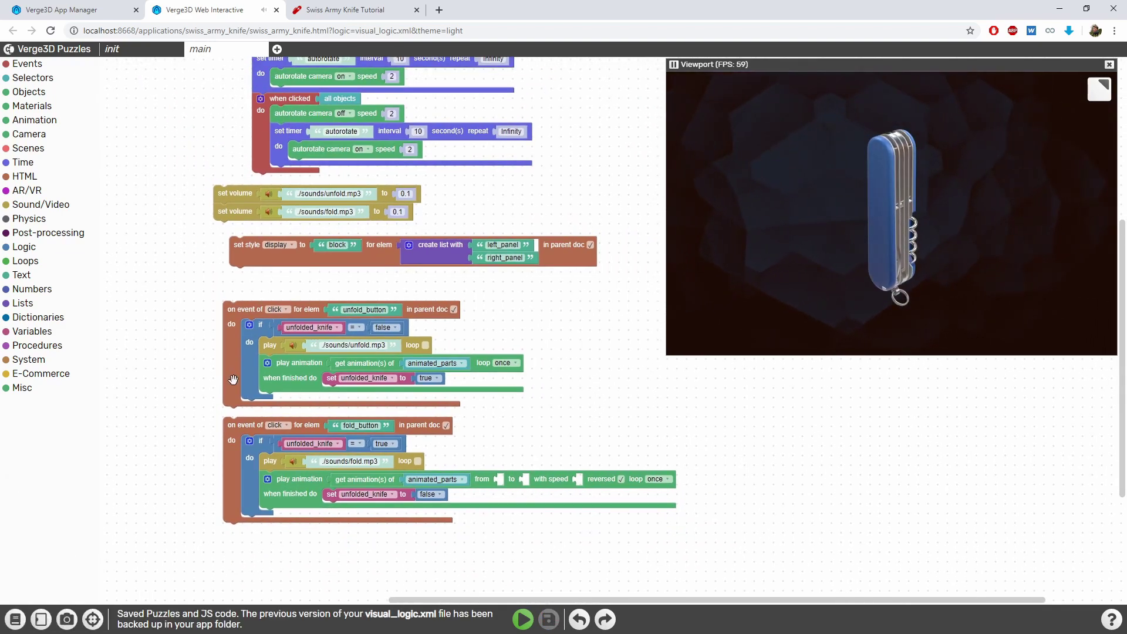
Step: Reload the Swiss Army Knife Tutorial page, unfold and fold the knife to check the sounds at reduced volume, and rotate the model
{"action": "left_click", "coordinate": [329, 5]}
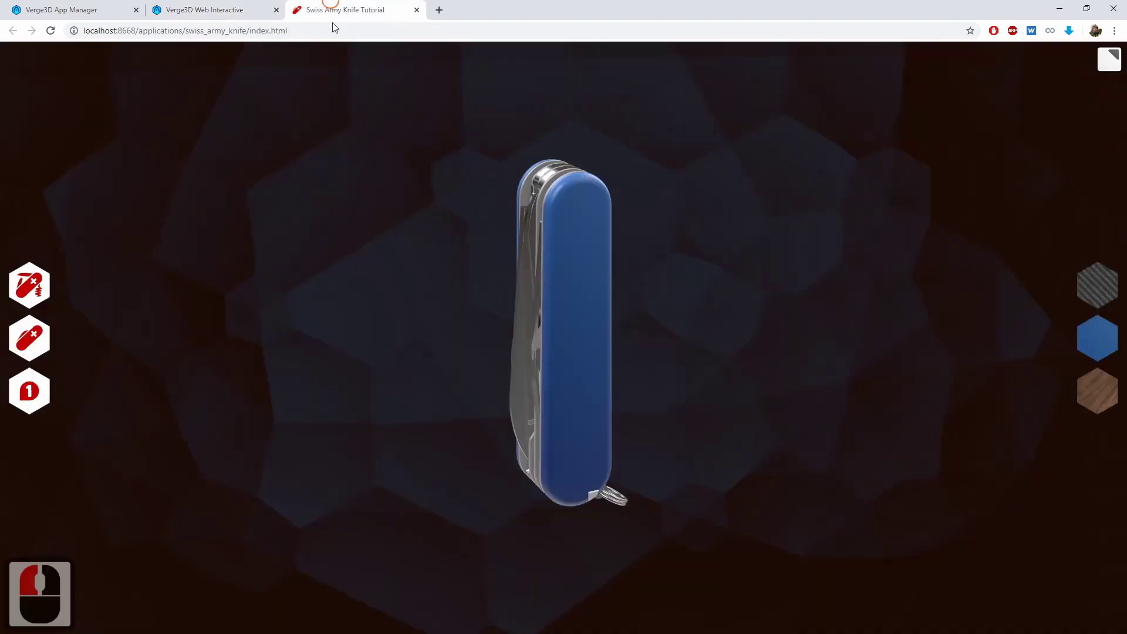
{"action": "left_click", "coordinate": [370, 235]}
{"action": "key", "text": "ctrl+r"}
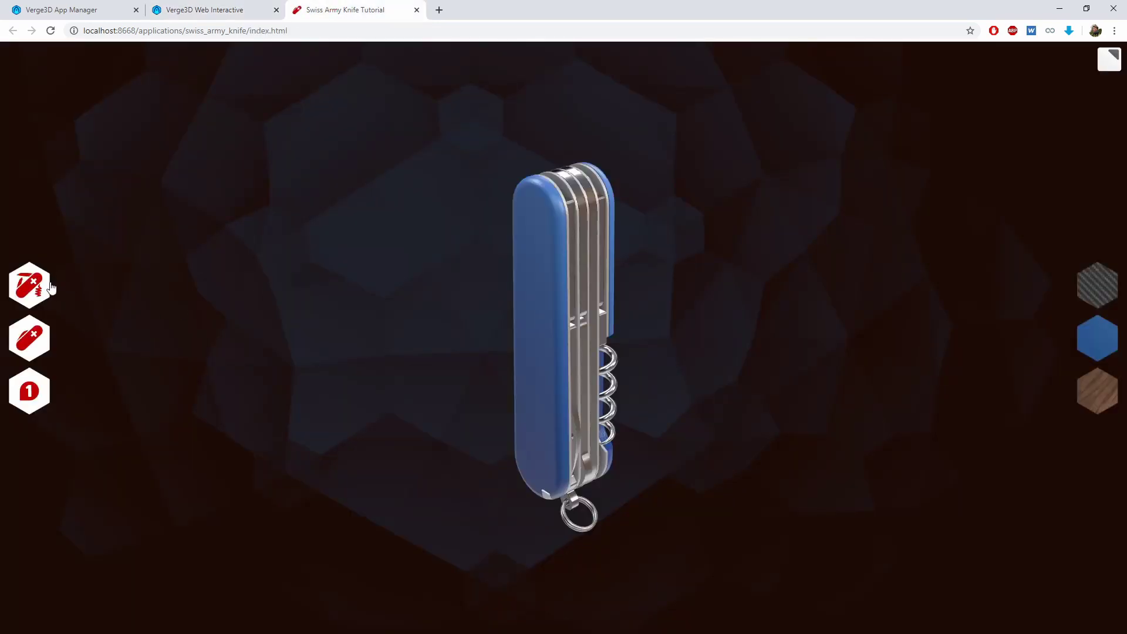
{"action": "left_click", "coordinate": [33, 286]}
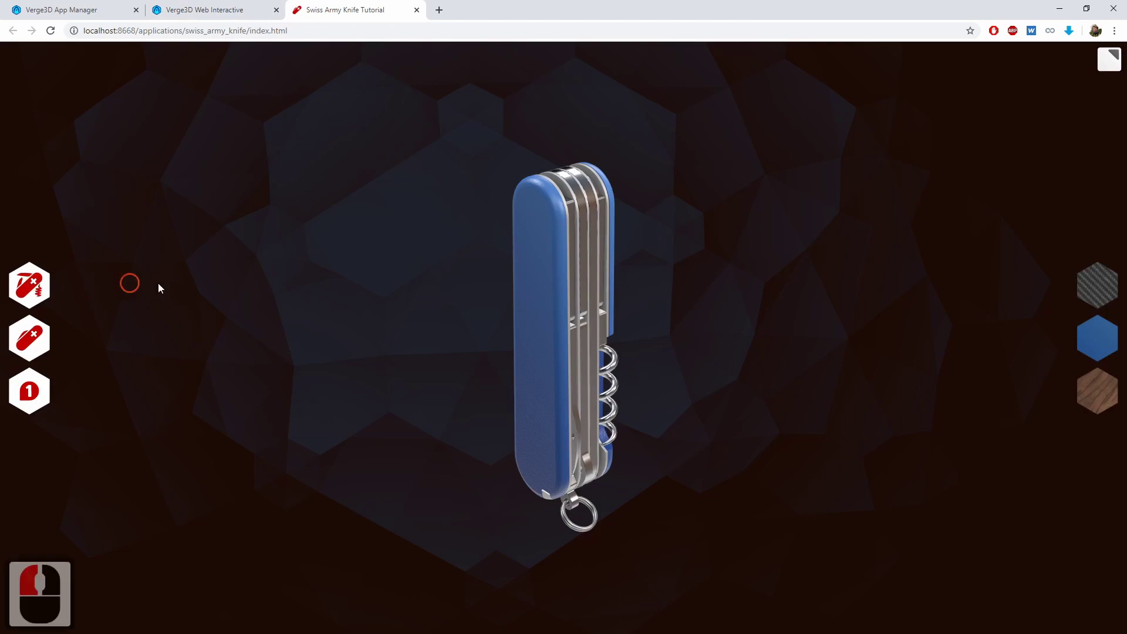
{"action": "left_click_drag", "start_coordinate": [183, 278], "coordinate": [145, 322]}
{"action": "left_click", "coordinate": [35, 341]}
{"action": "left_click_drag", "start_coordinate": [170, 277], "coordinate": [246, 271]}
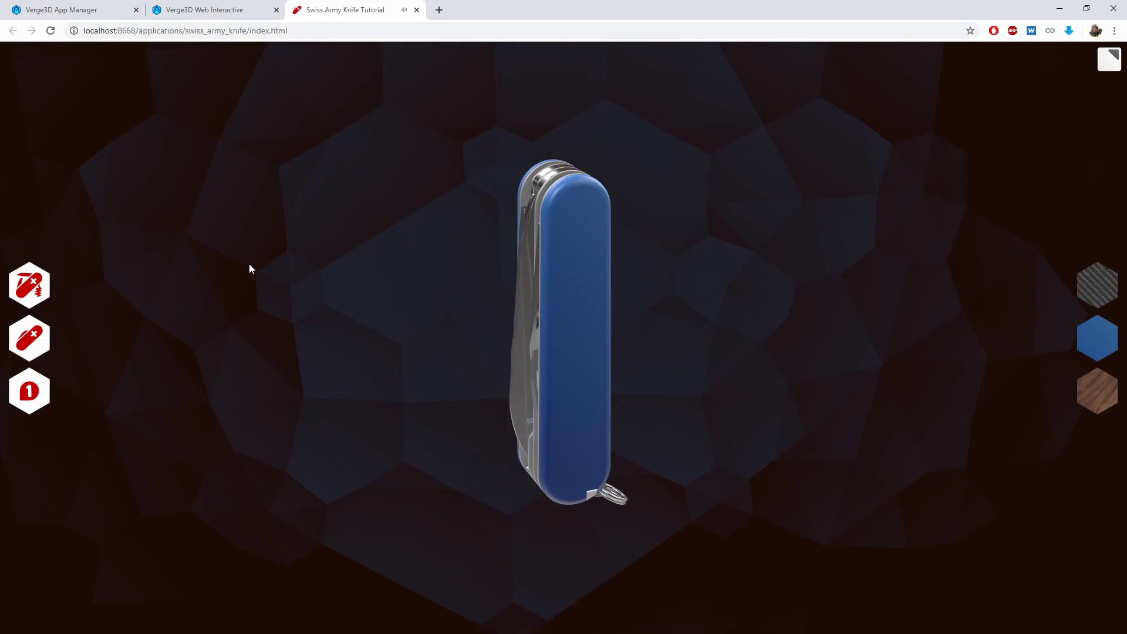
{"action": "left_click_drag", "start_coordinate": [249, 267], "coordinate": [316, 276]}
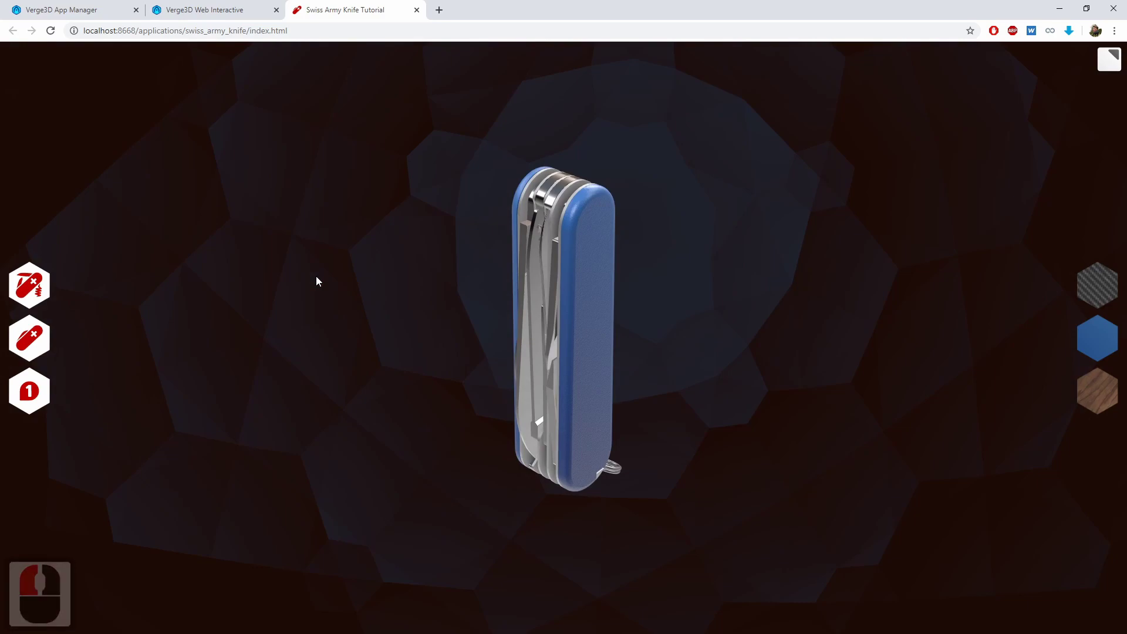